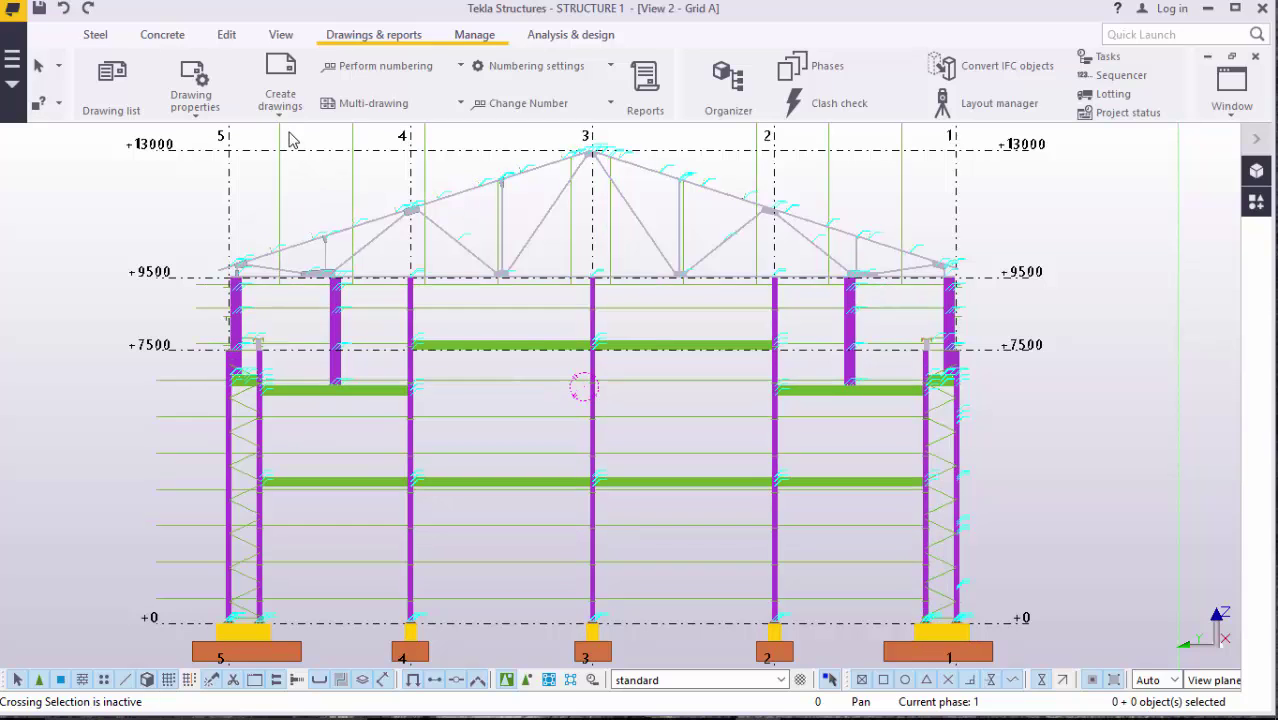
- Start a new GA drawing from the Create drawings menu on the Drawings & reports tab
left_click(282, 112)
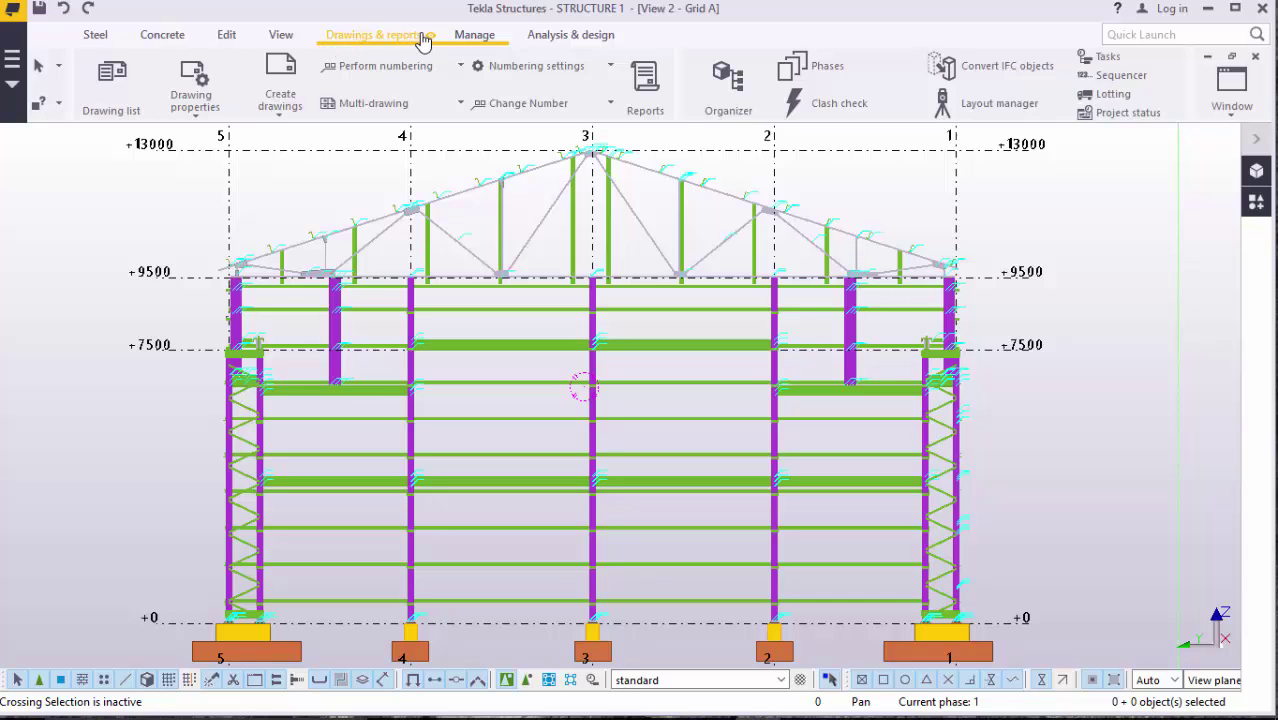
left_click(280, 112)
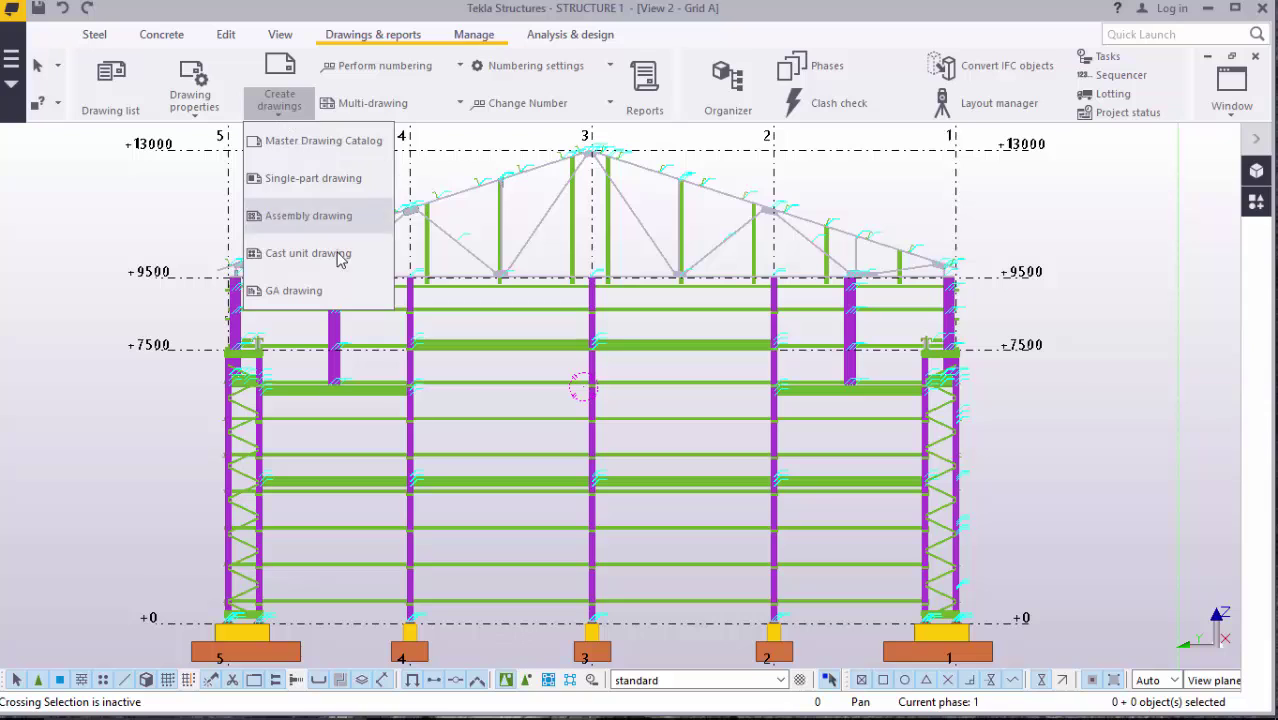
left_click(296, 291)
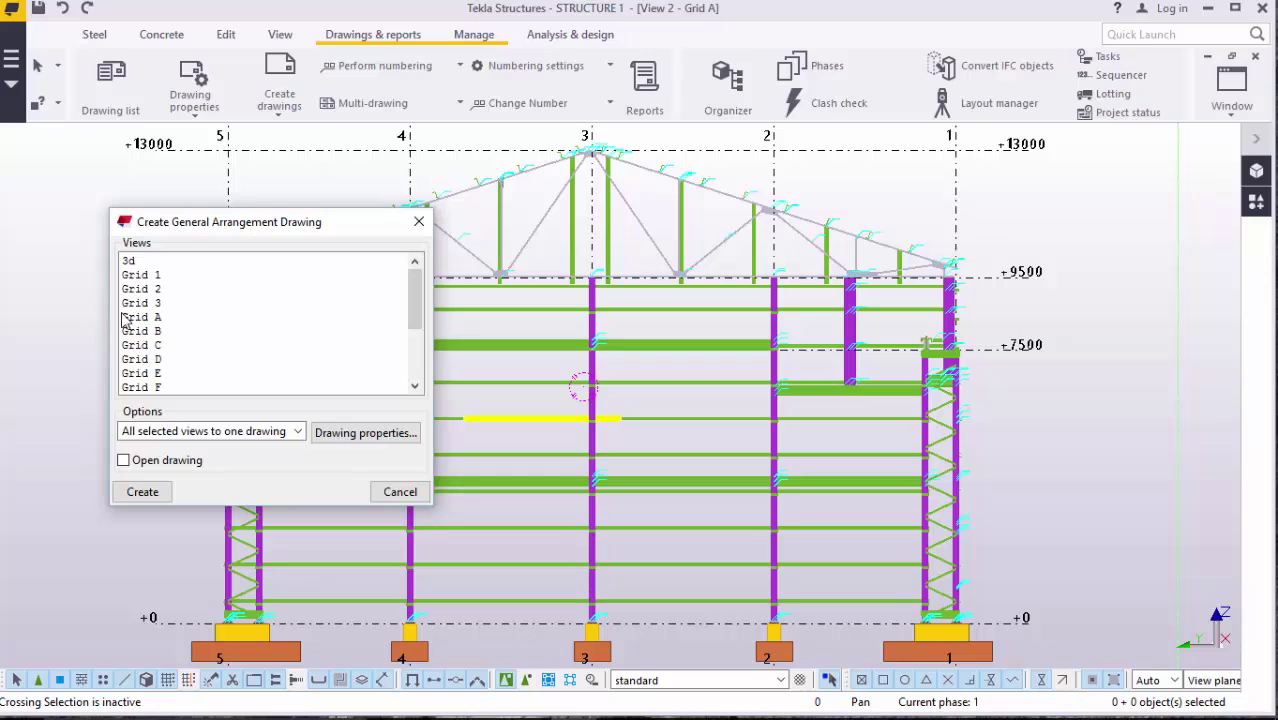
- Create a GA drawing from the Plan +0 view, then close the creation dialog
left_click_drag(410, 297, 342, 371)
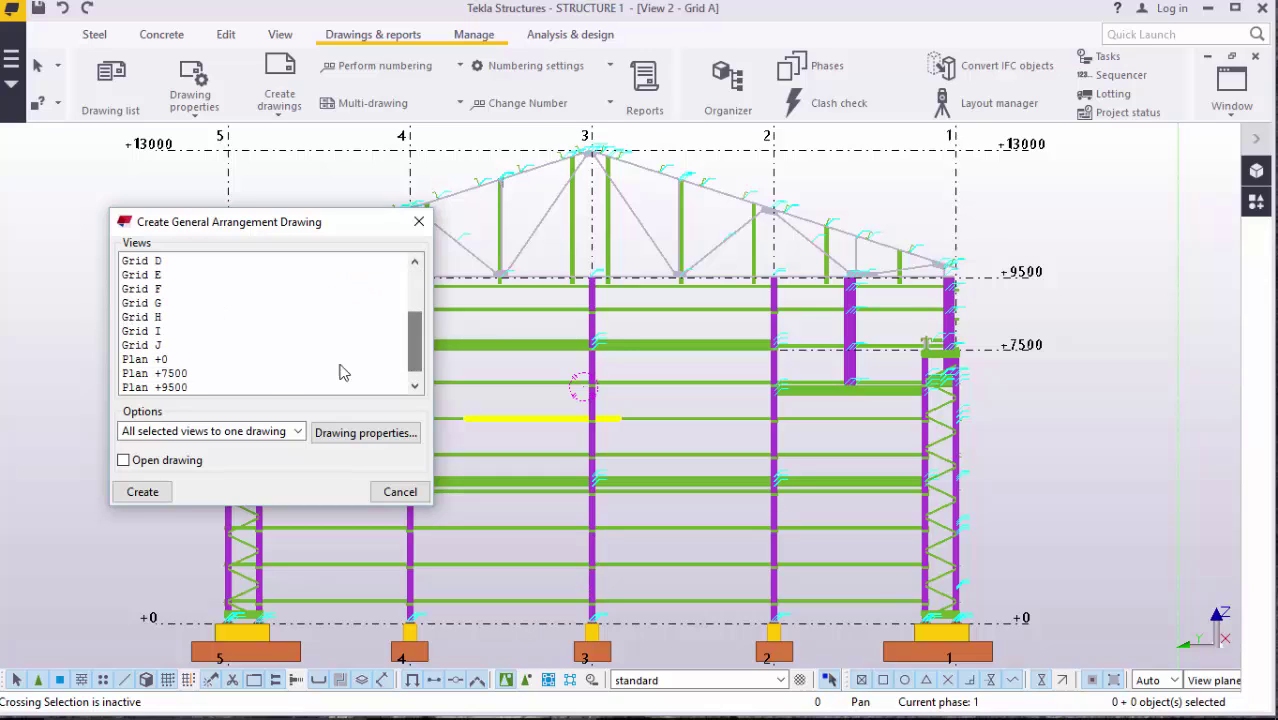
left_click_drag(416, 336, 419, 277)
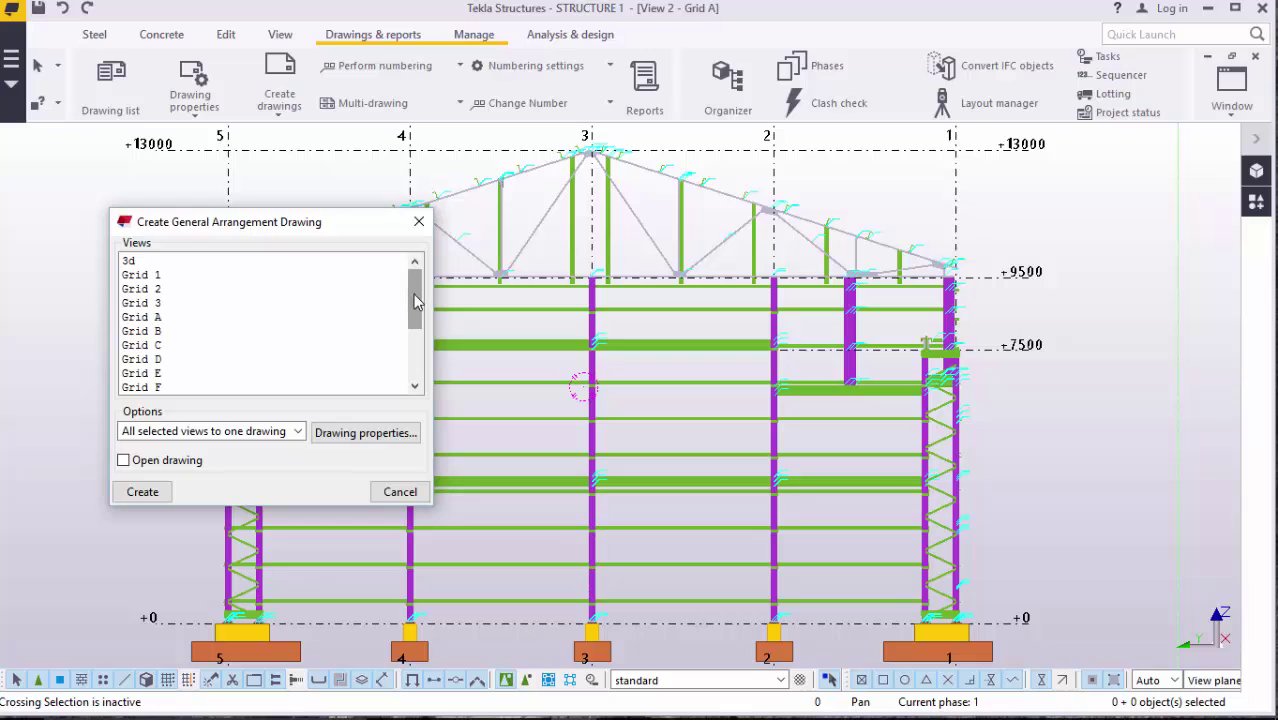
left_click_drag(413, 294, 414, 356)
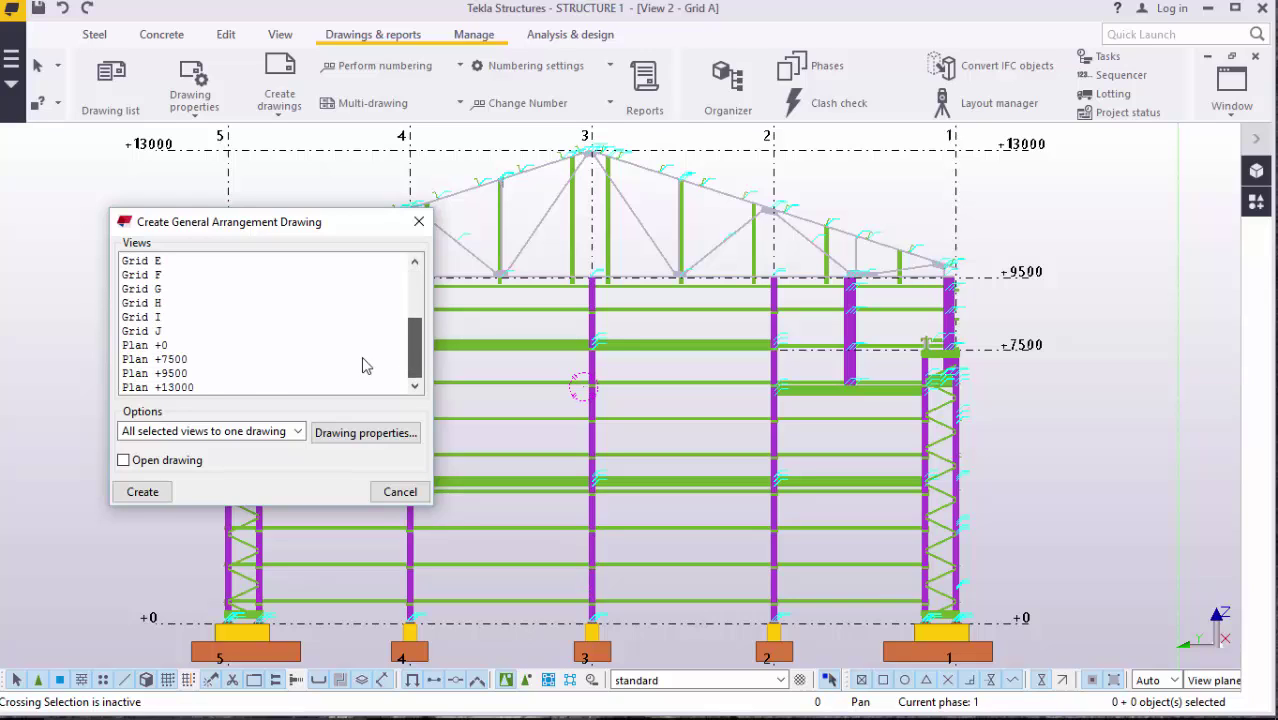
left_click(143, 345)
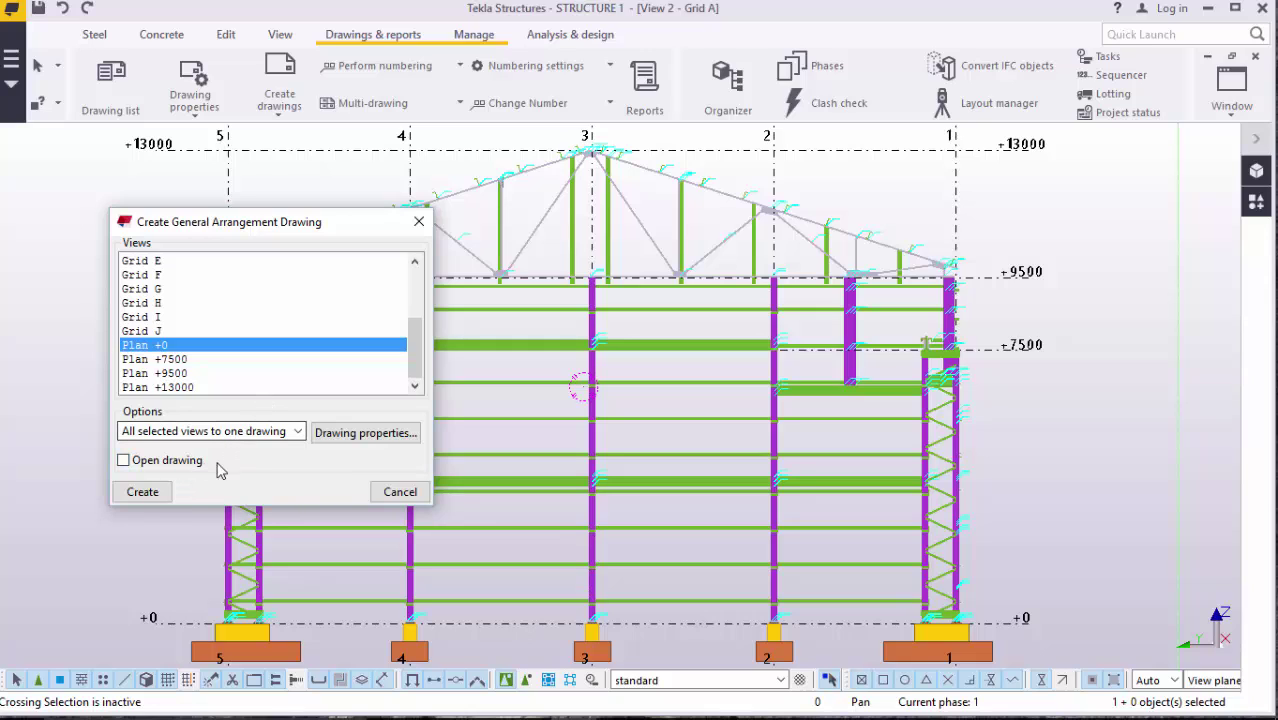
left_click(145, 493)
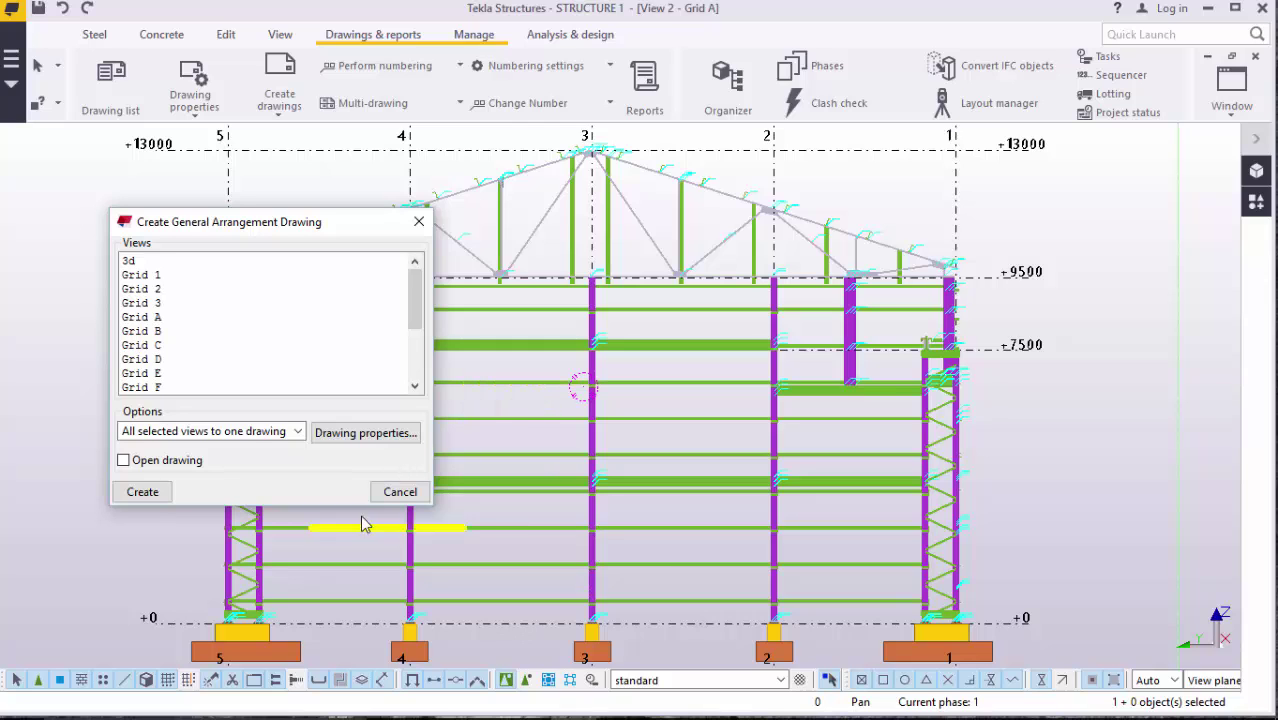
left_click(400, 491)
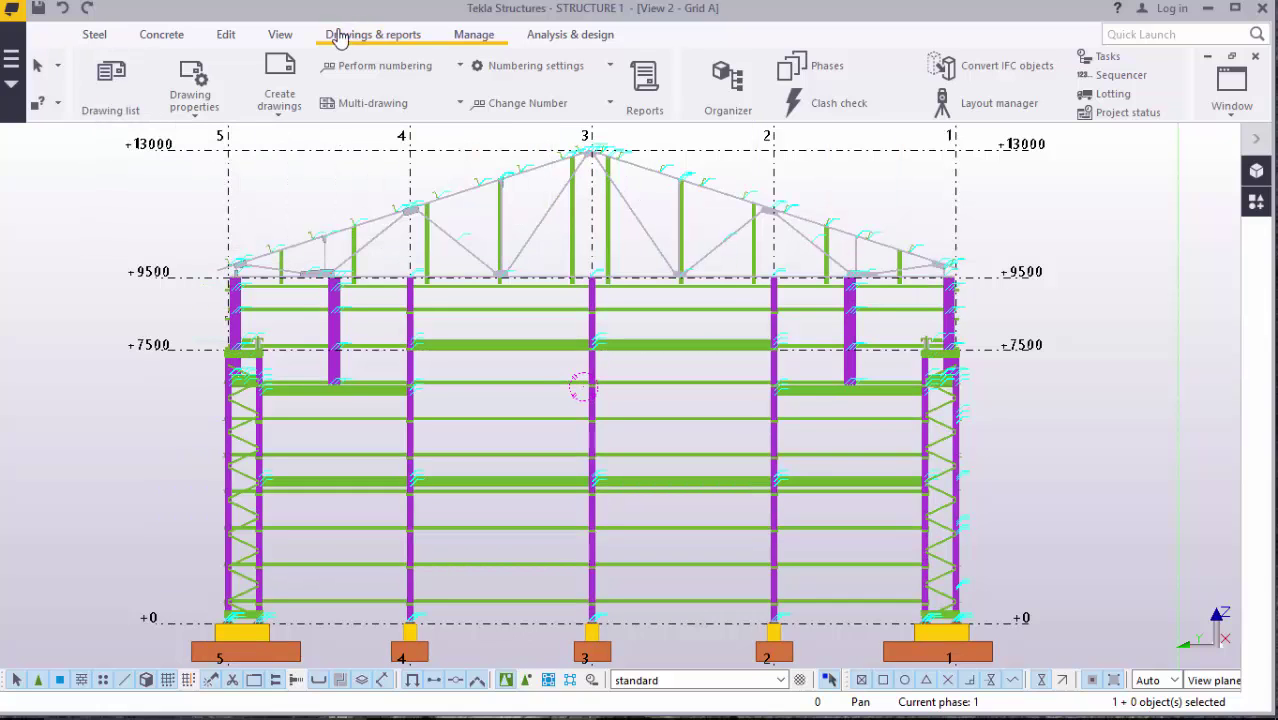
- Open the STANDARD GA drawing from the maximized Drawing List
left_click(114, 108)
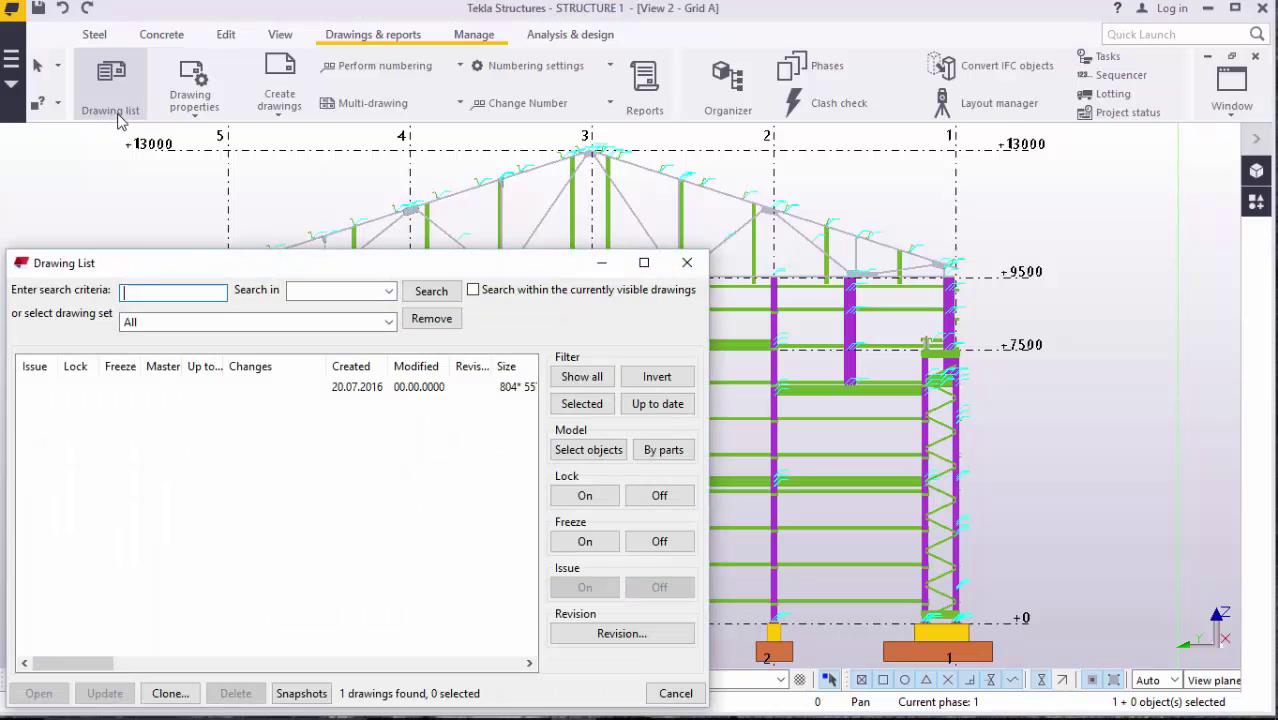
left_click(644, 262)
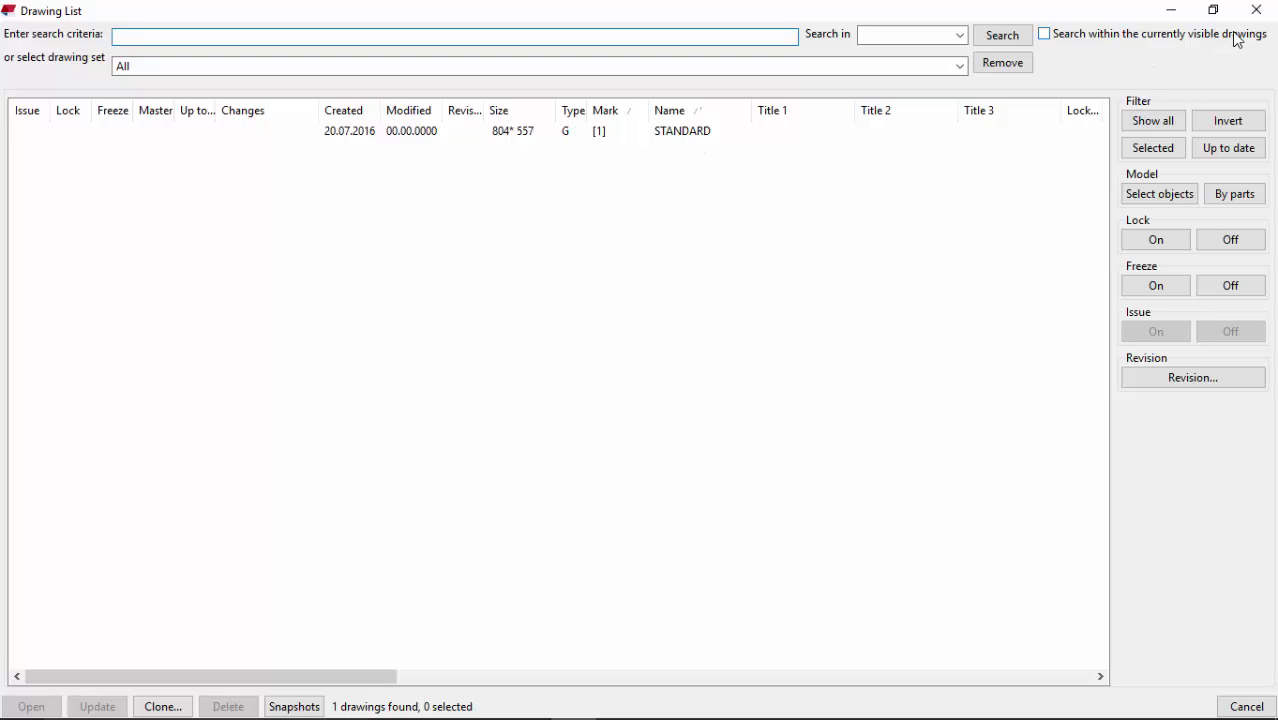
double_click(440, 134)
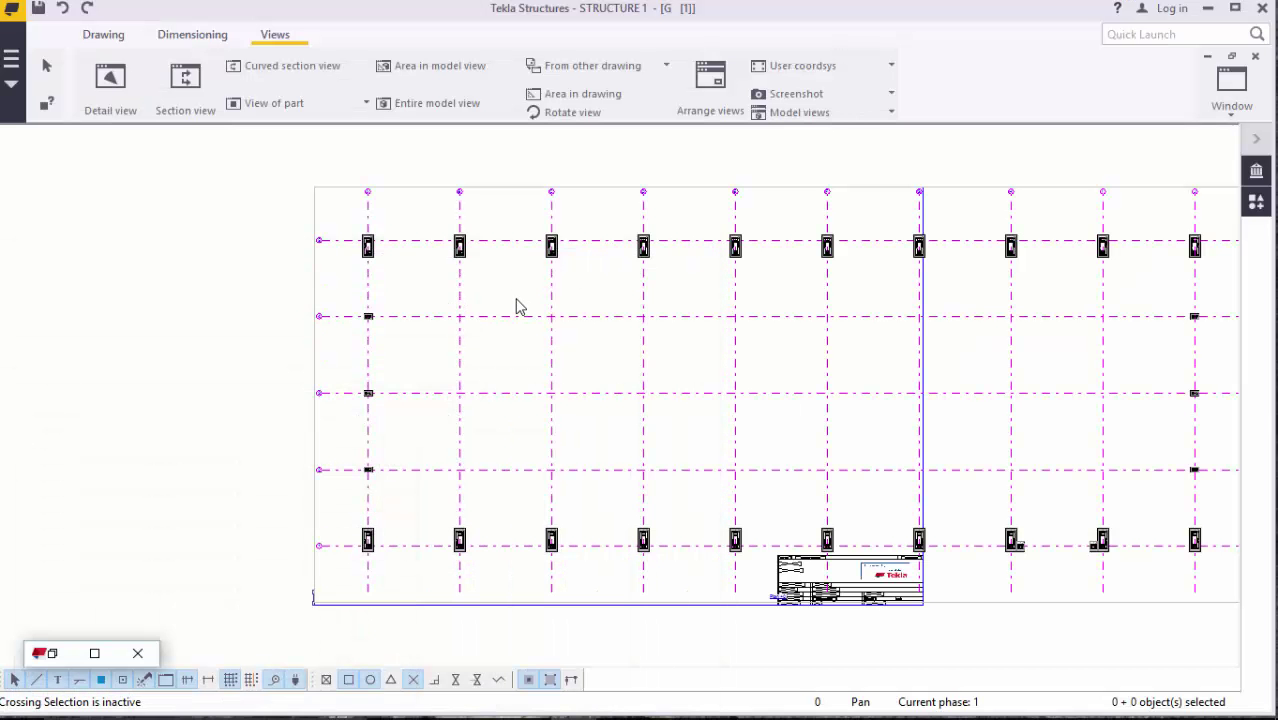
- Zoom around the sheet to inspect the Plan +0 grid, footings and title block
scroll(516, 307, "down", 5)
scroll(507, 308, "up", 8)
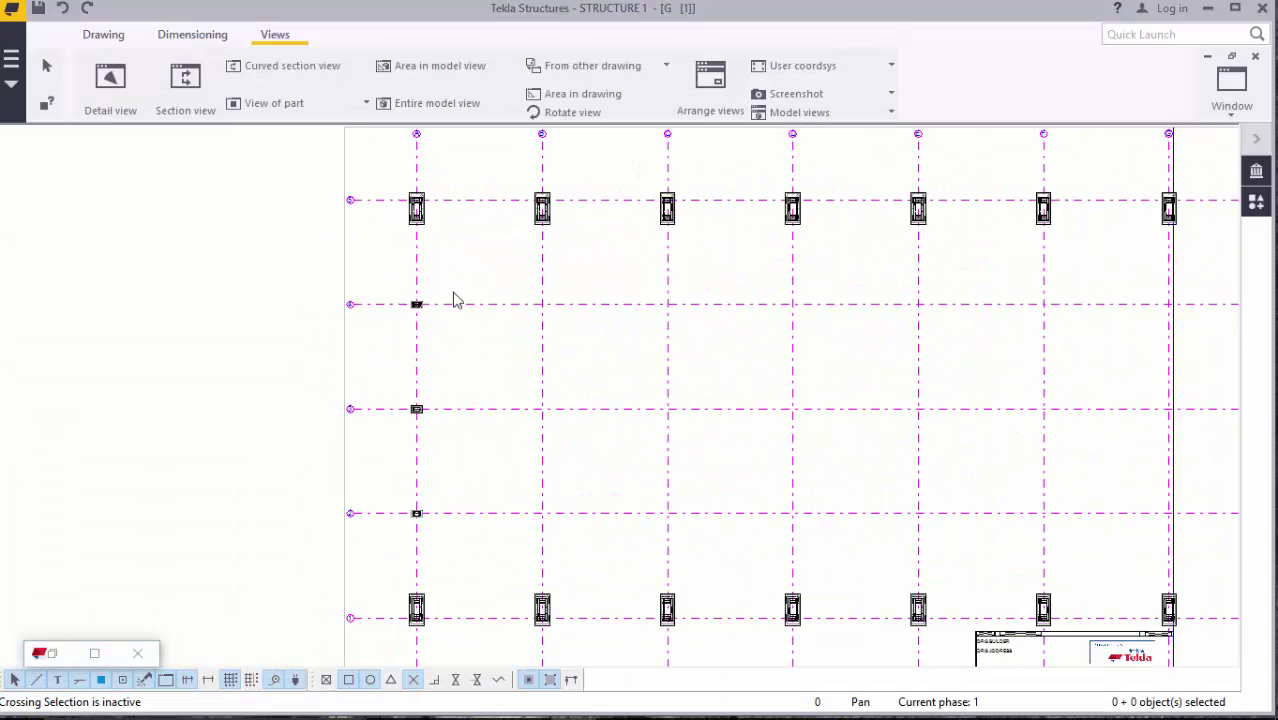
scroll(453, 300, "up", 4)
scroll(425, 314, "down", 2)
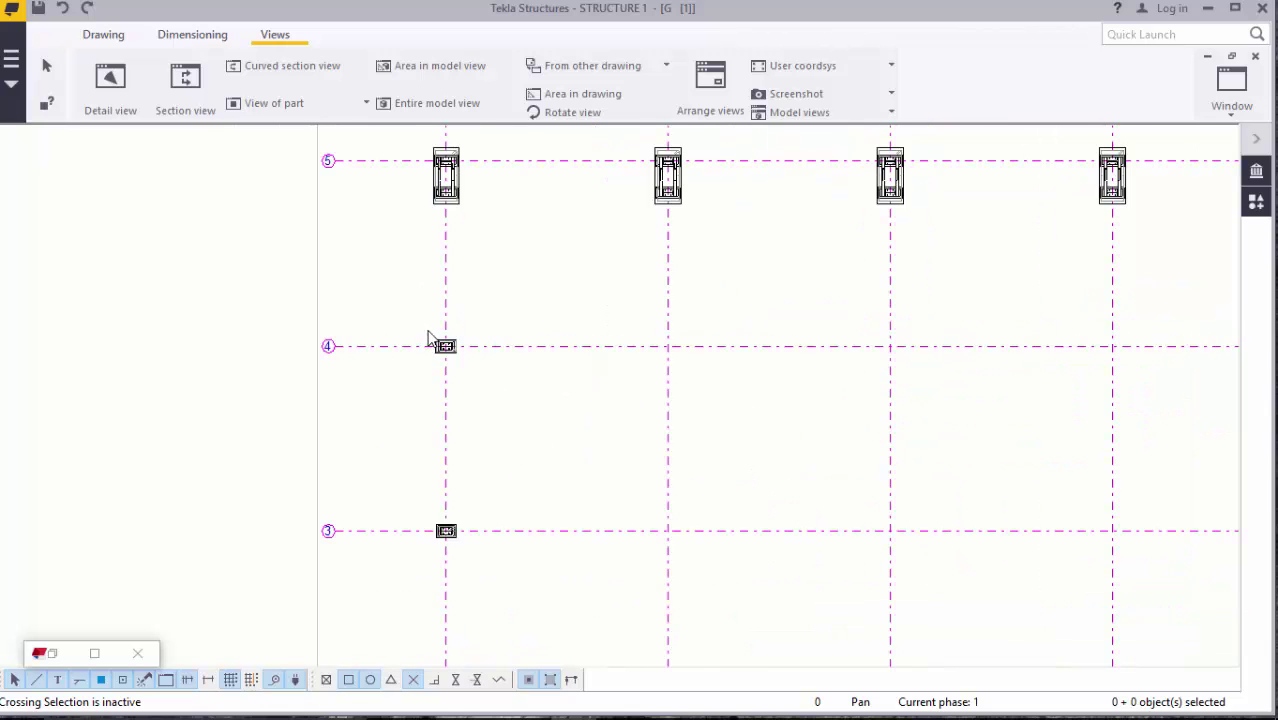
scroll(428, 338, "down", 3)
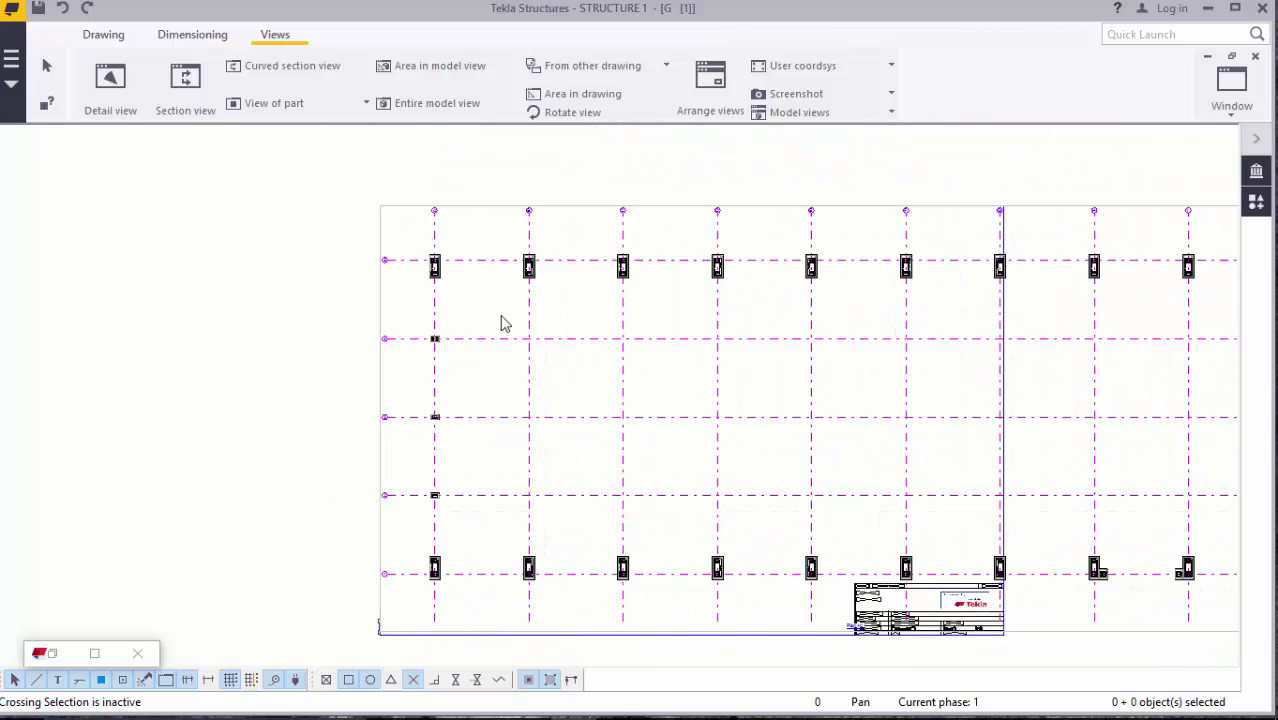
scroll(503, 323, "up", 5)
scroll(528, 378, "down", 2)
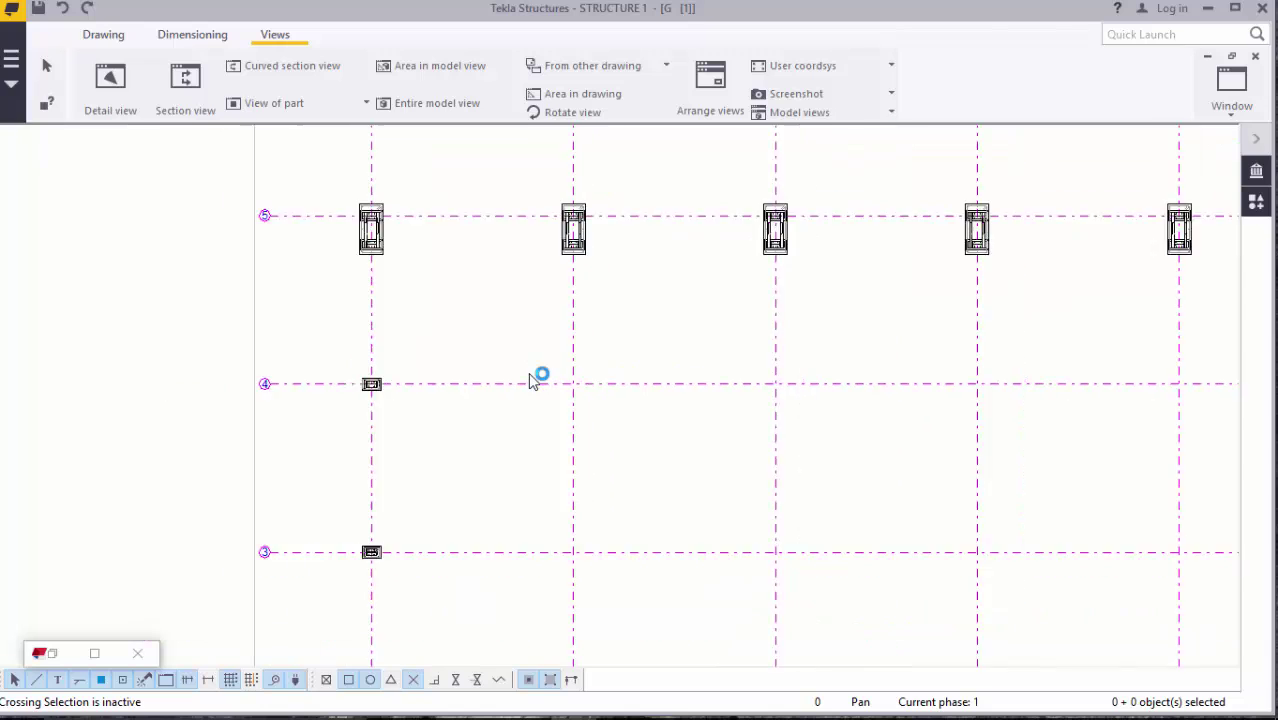
scroll(530, 380, "down", 6)
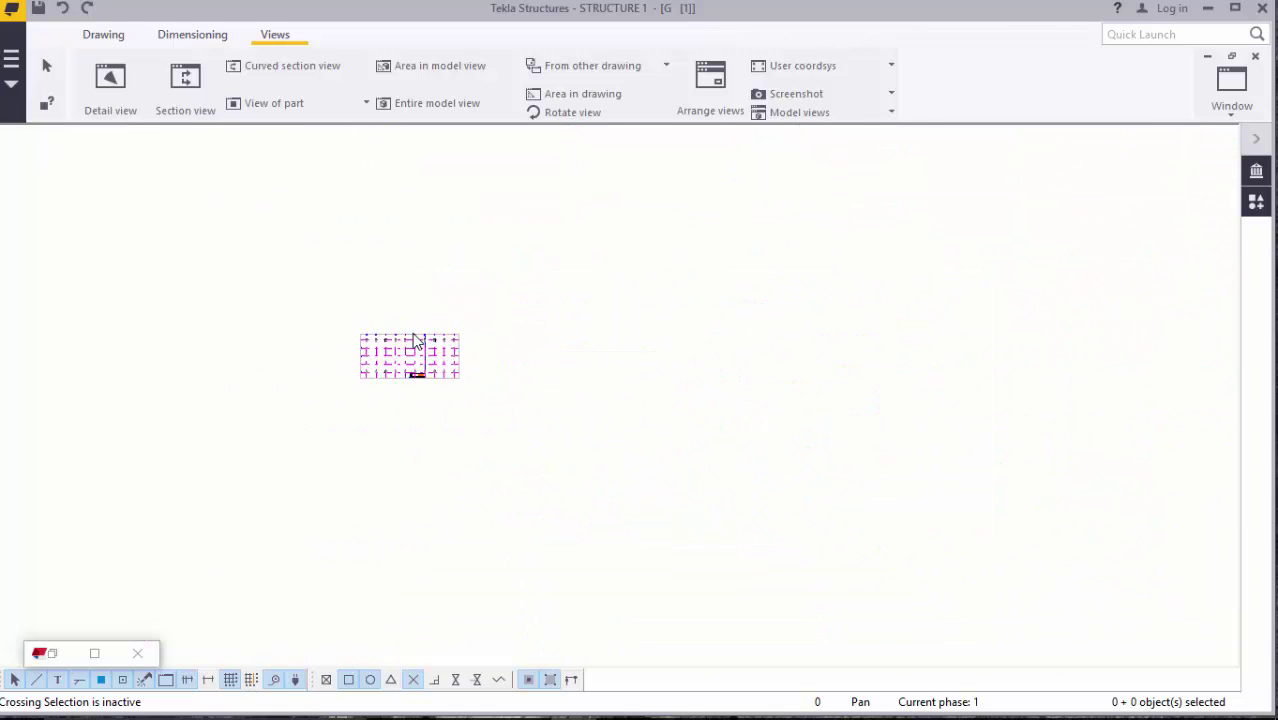
scroll(418, 342, "up", 6)
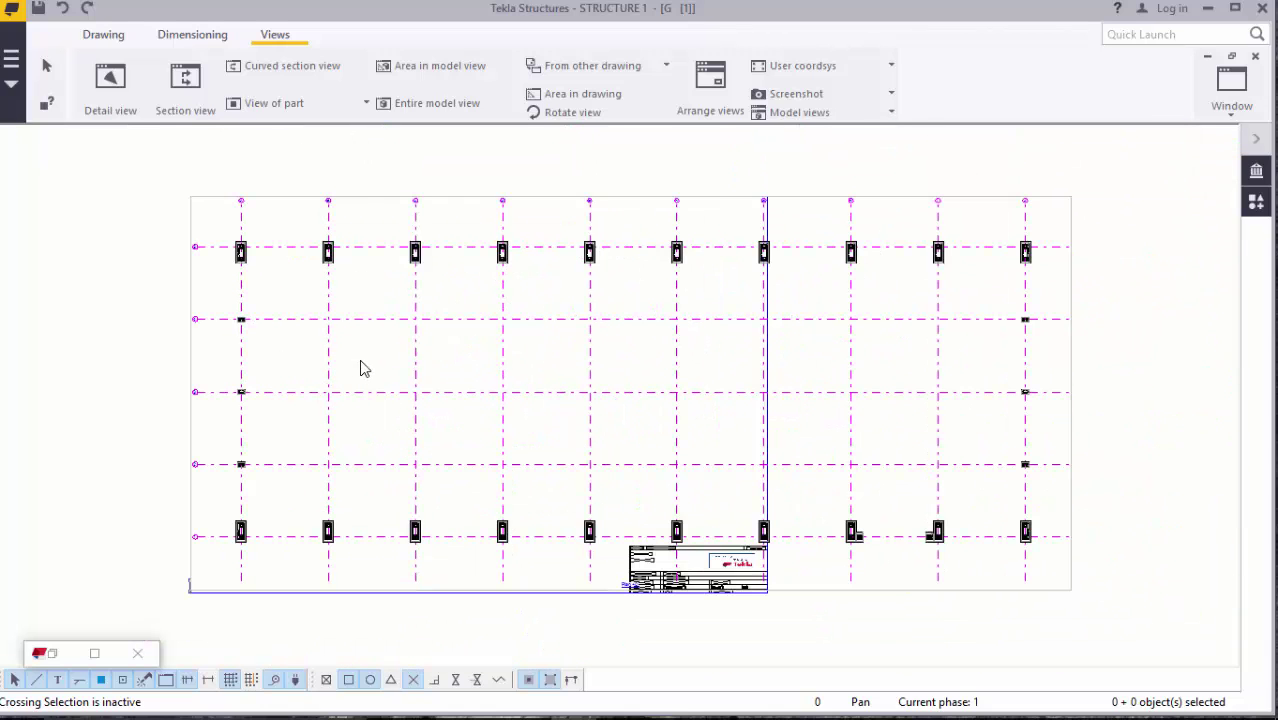
scroll(178, 586, "up", 2)
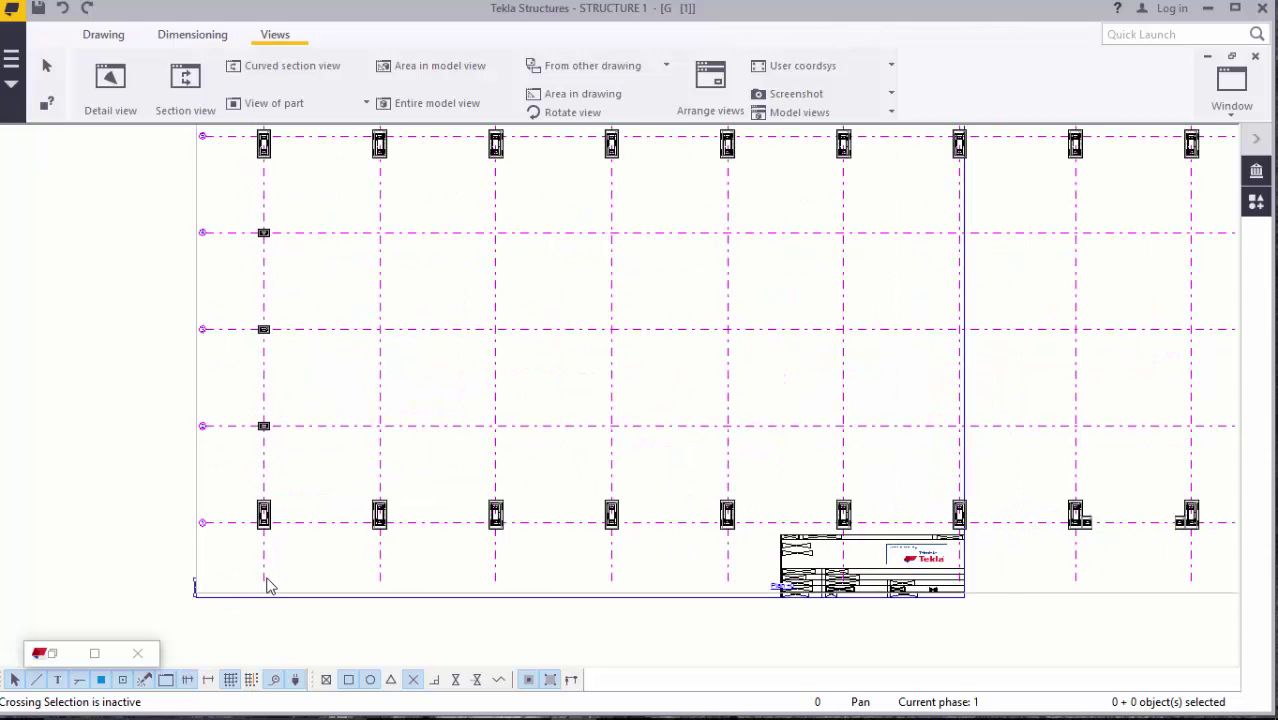
scroll(265, 585, "down", 1)
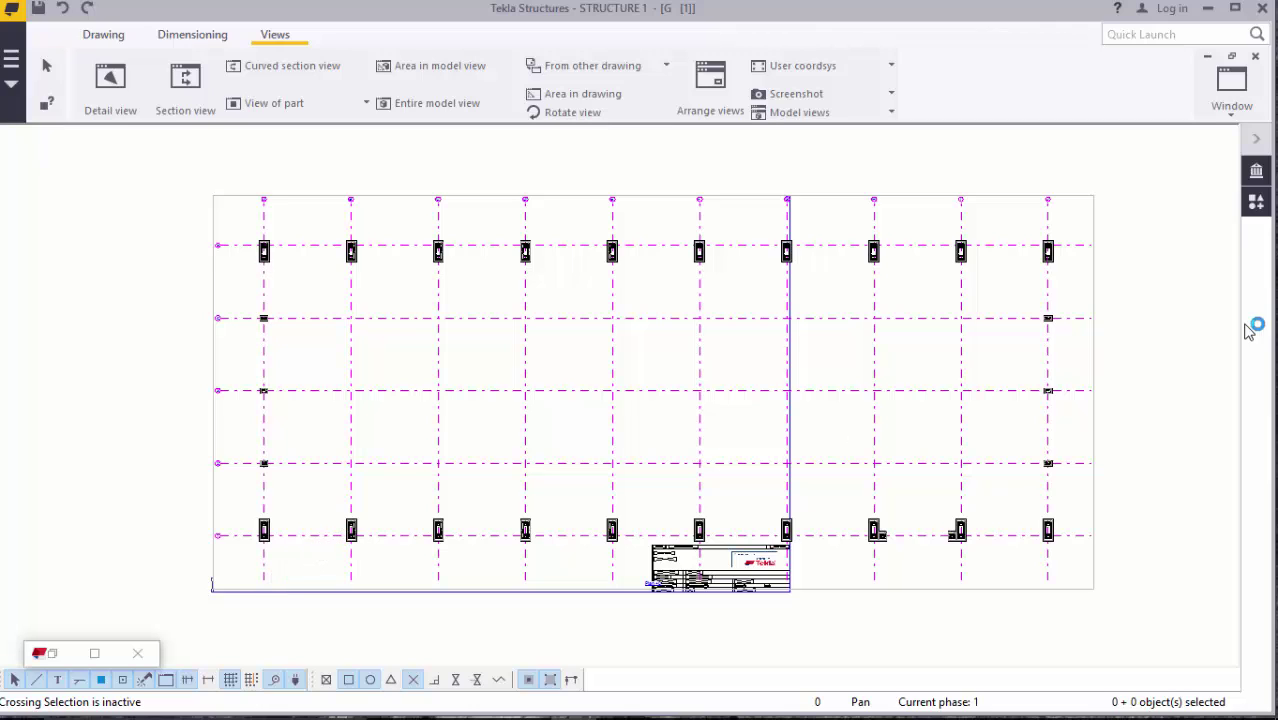
right_click(1095, 278)
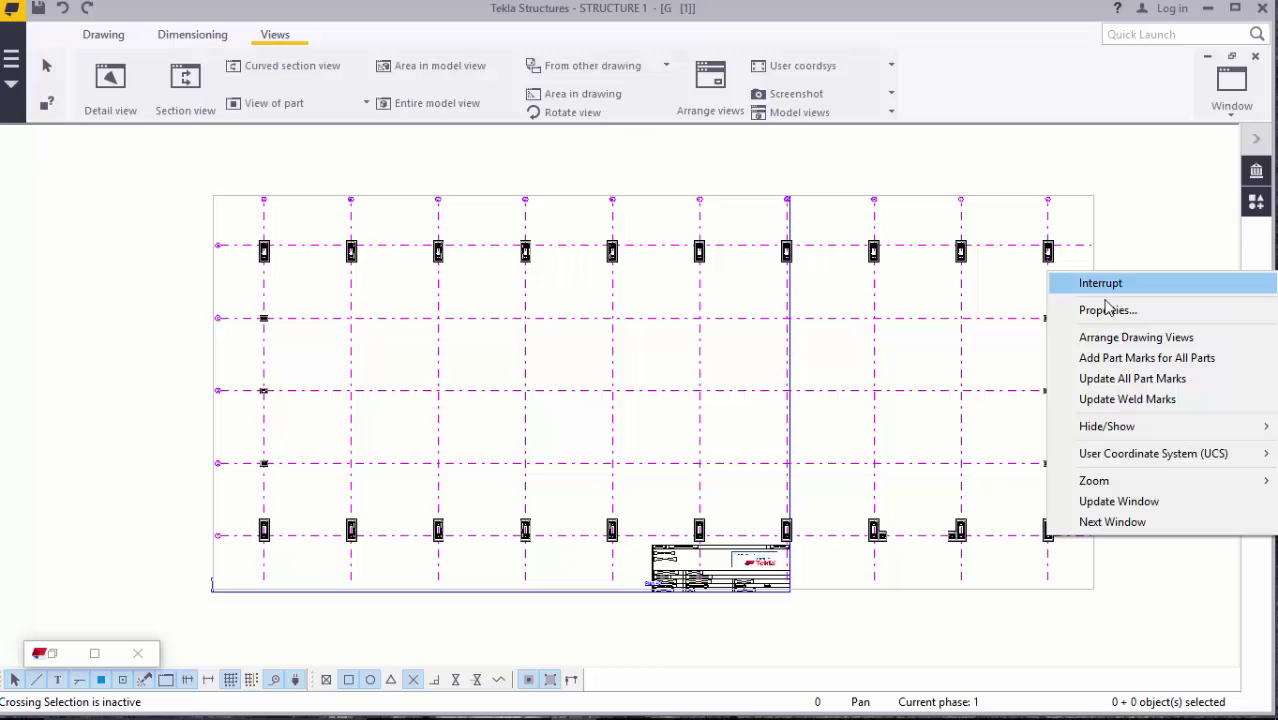
left_click(1110, 311)
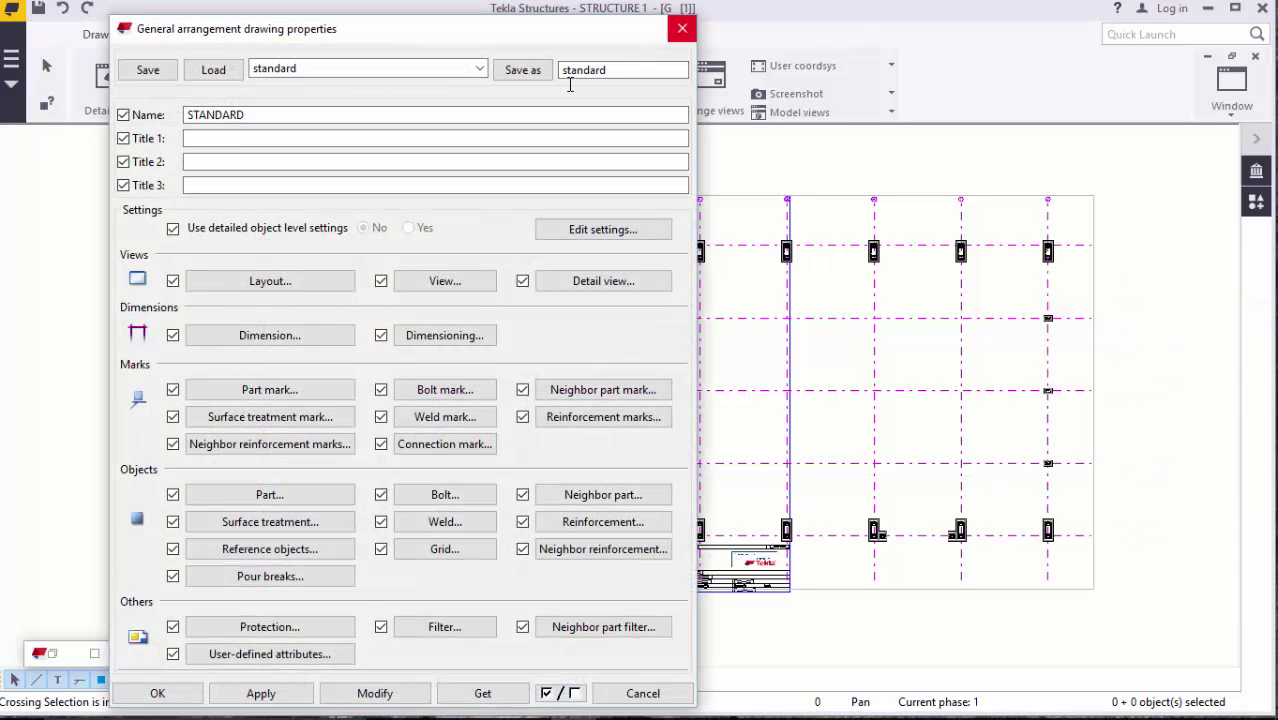
left_click(297, 280)
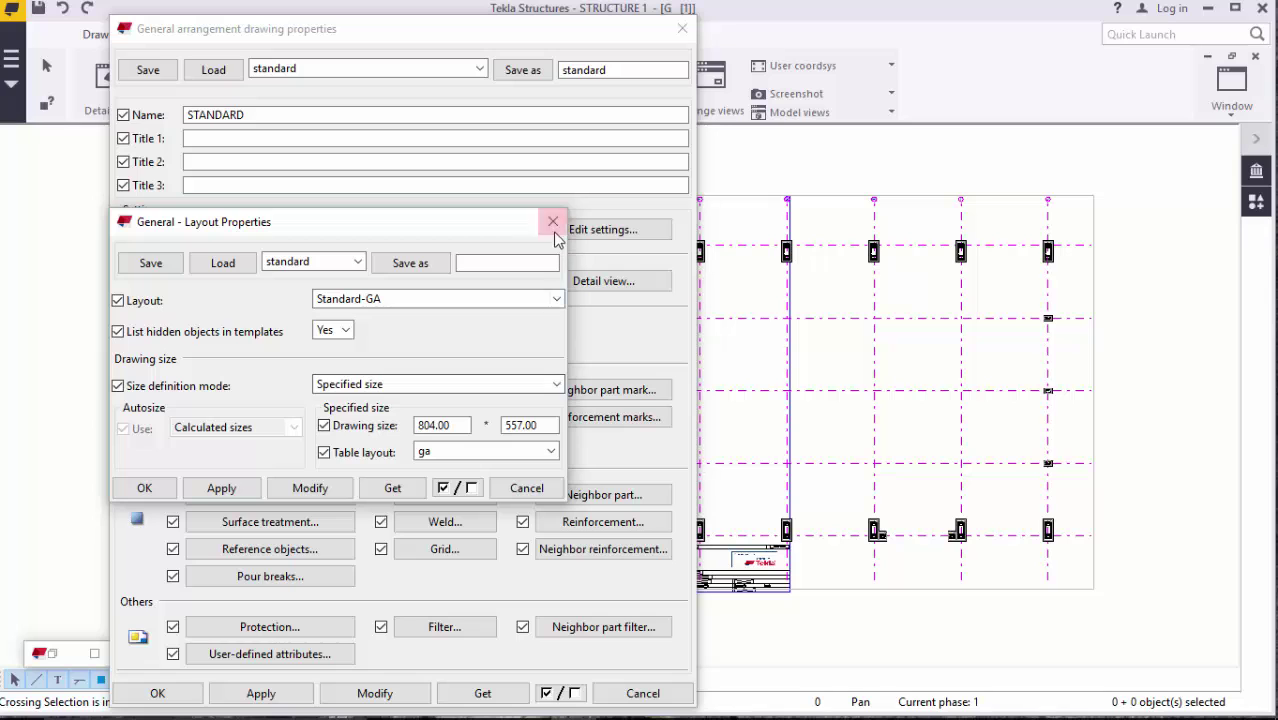
left_click(554, 229)
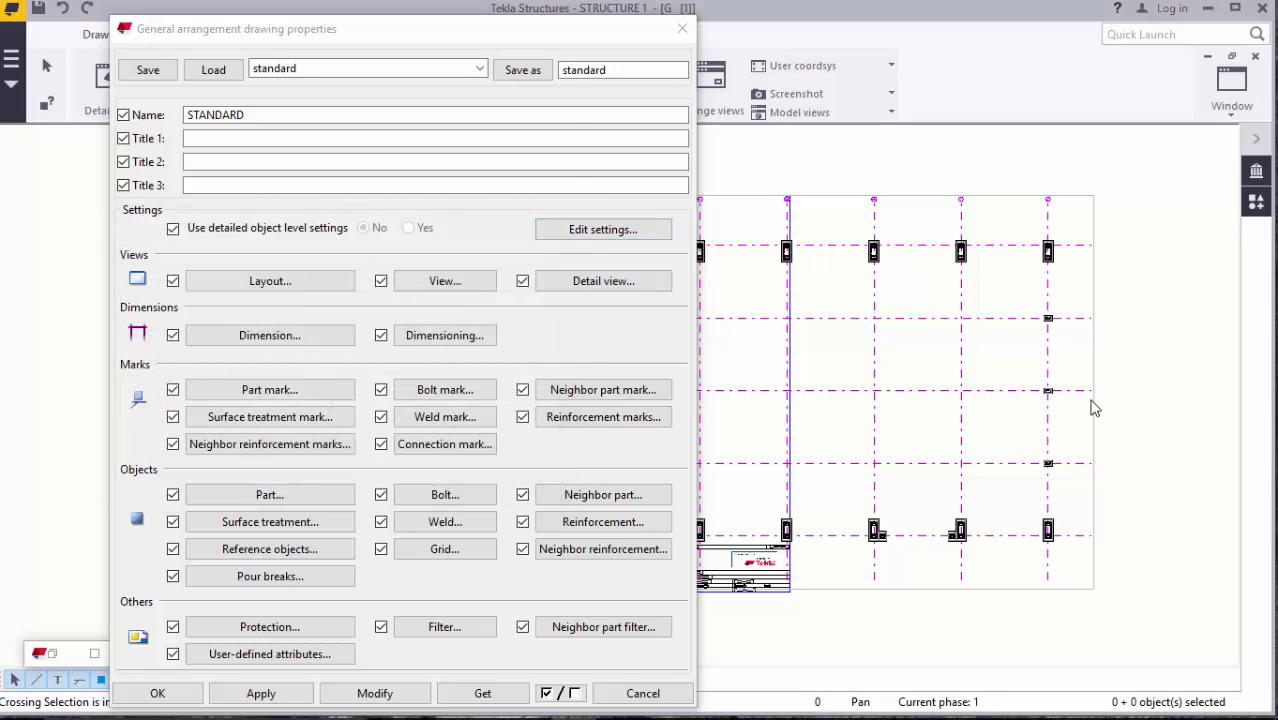
left_click(682, 28)
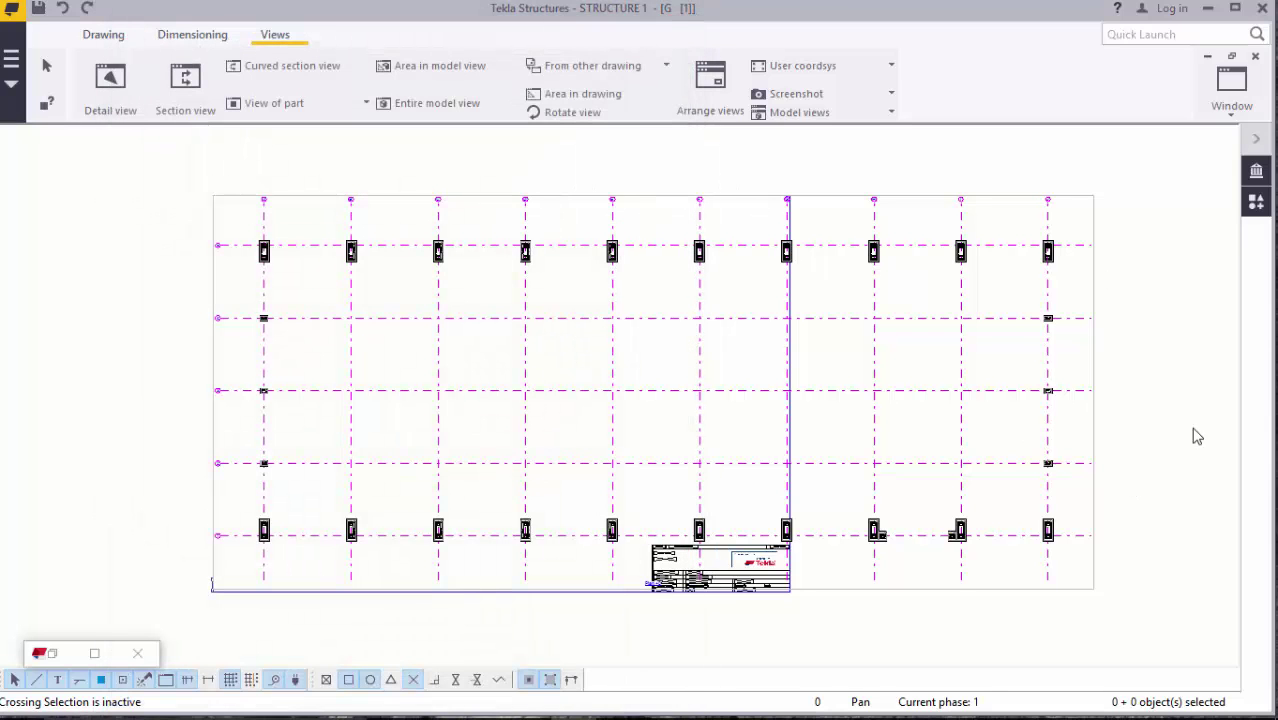
right_click(1093, 366)
left_click(1123, 400)
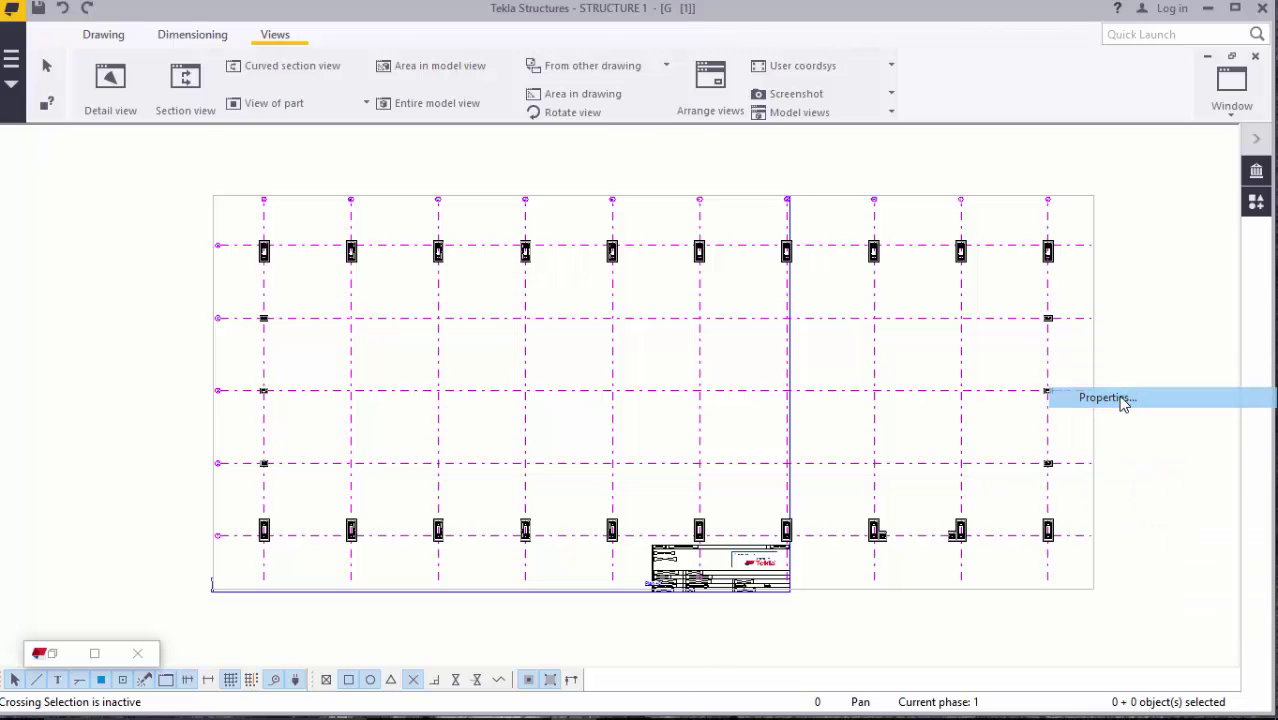
- Rescale the Plan +0 view to 1:150 in its view properties
key("Escape")
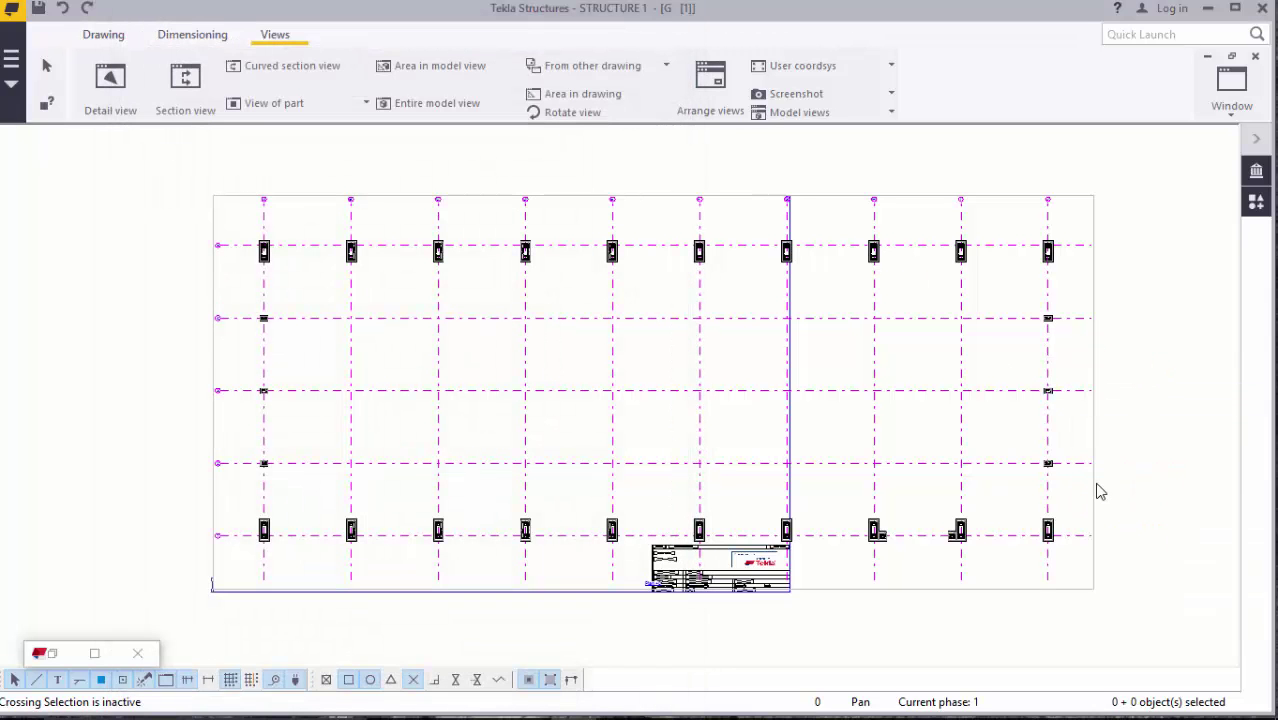
left_click(1098, 489)
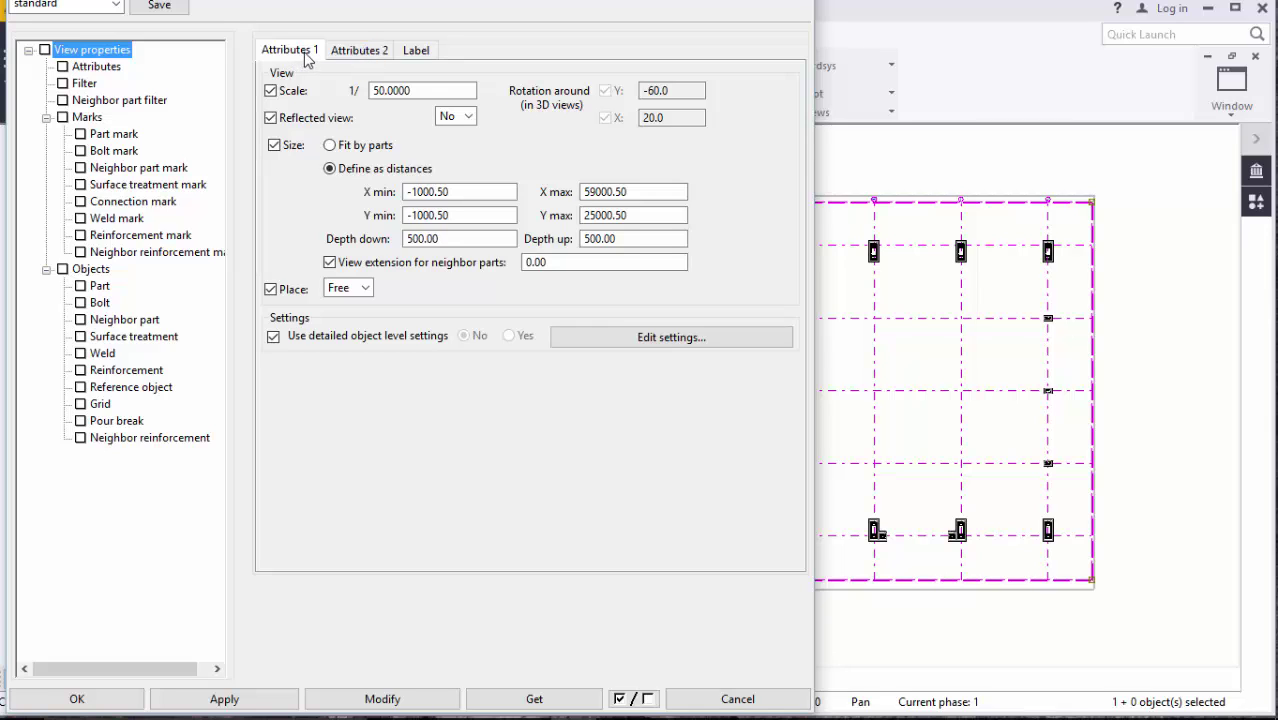
left_click(425, 87)
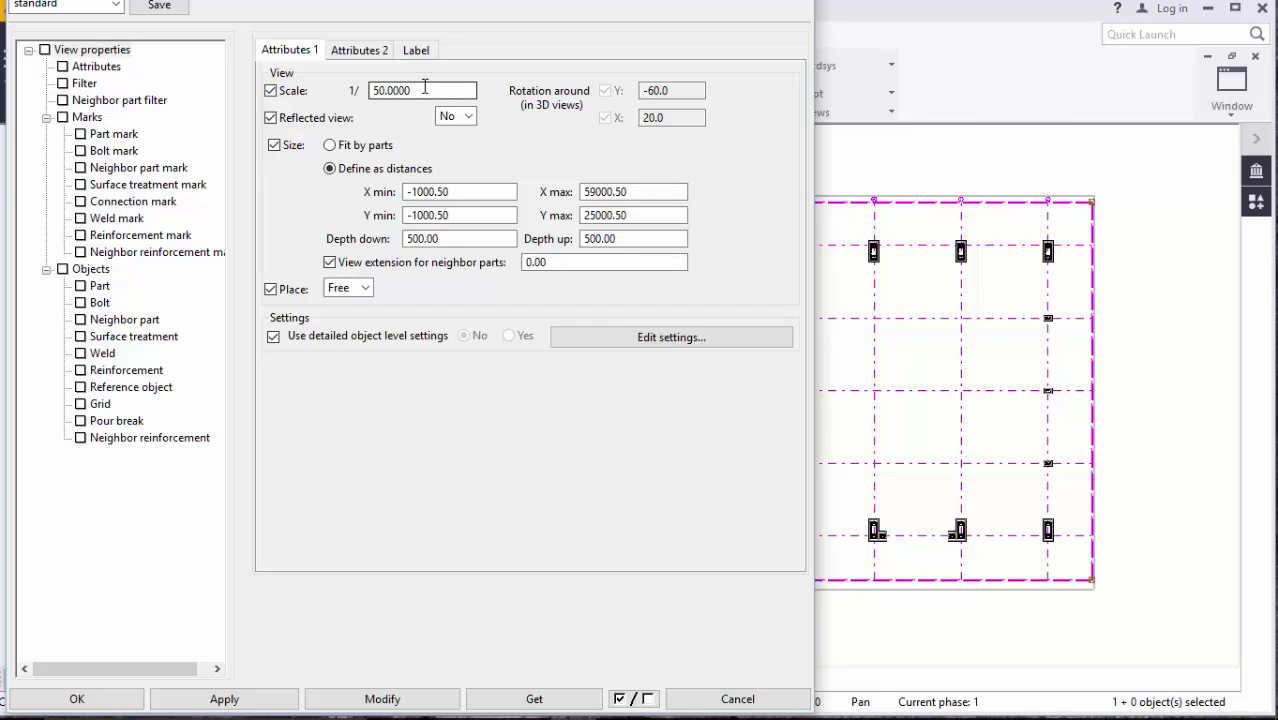
left_click_drag(425, 87, 381, 91)
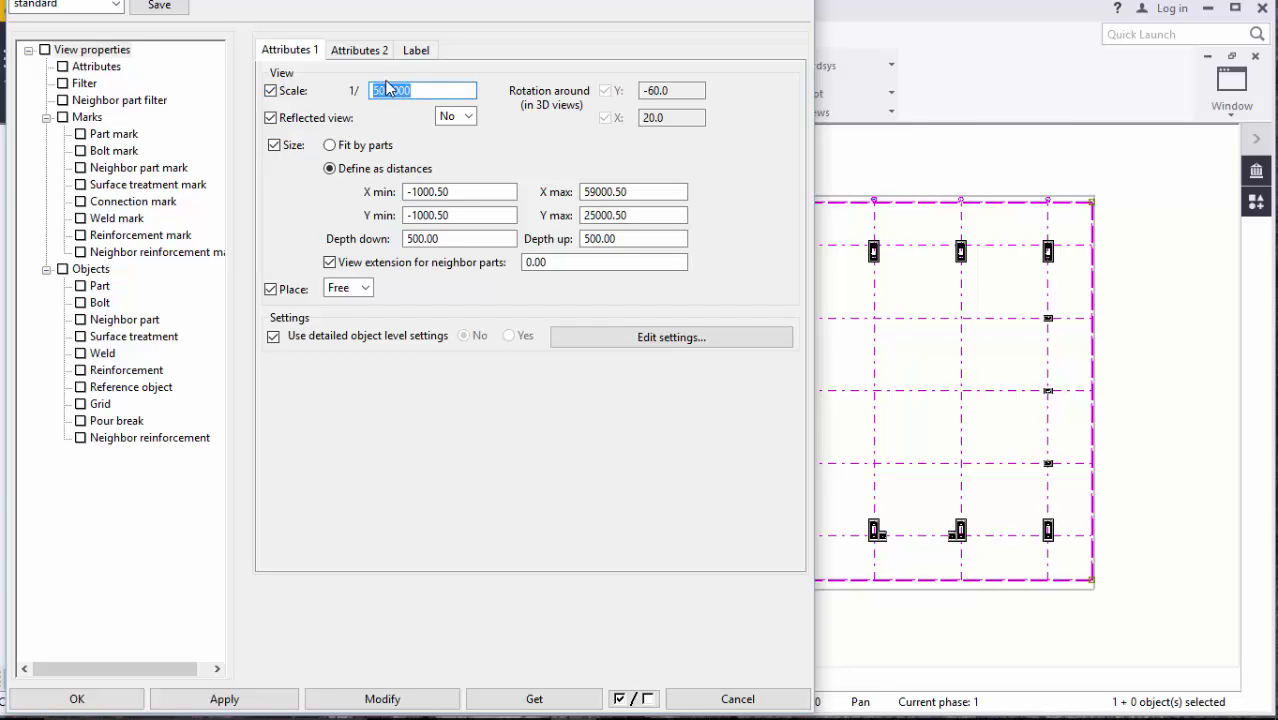
type("2")
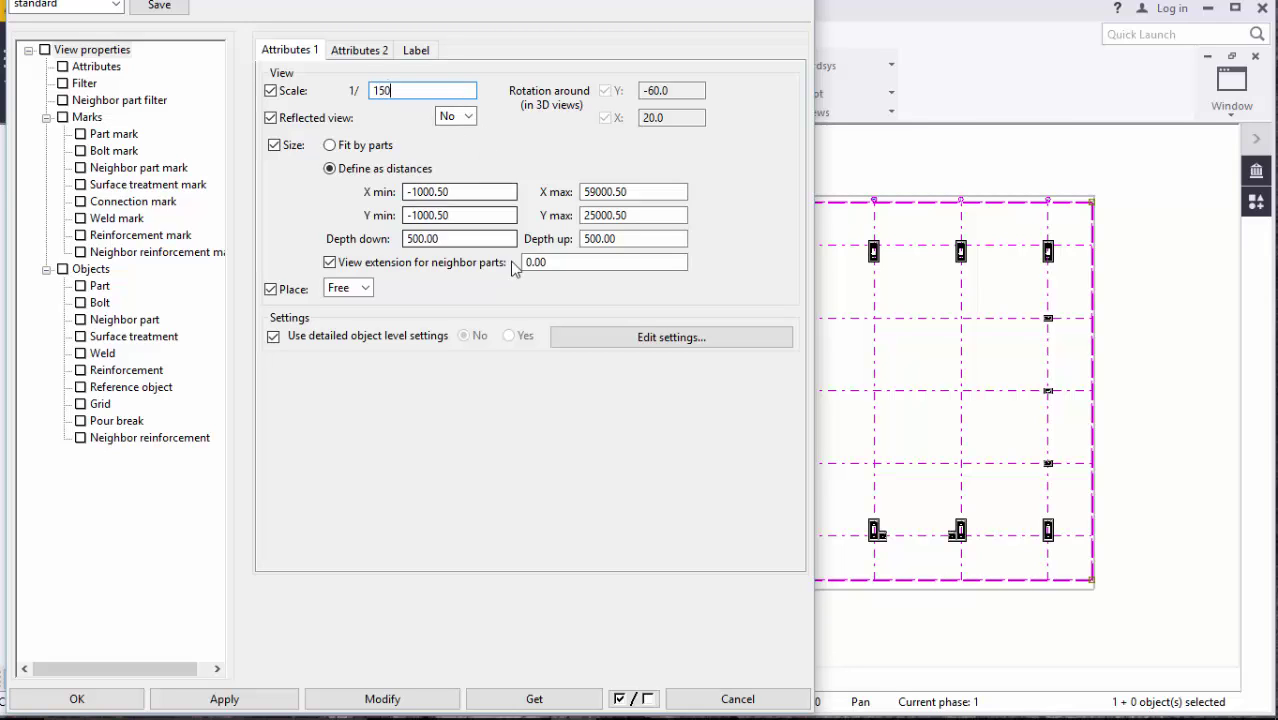
left_click(390, 703)
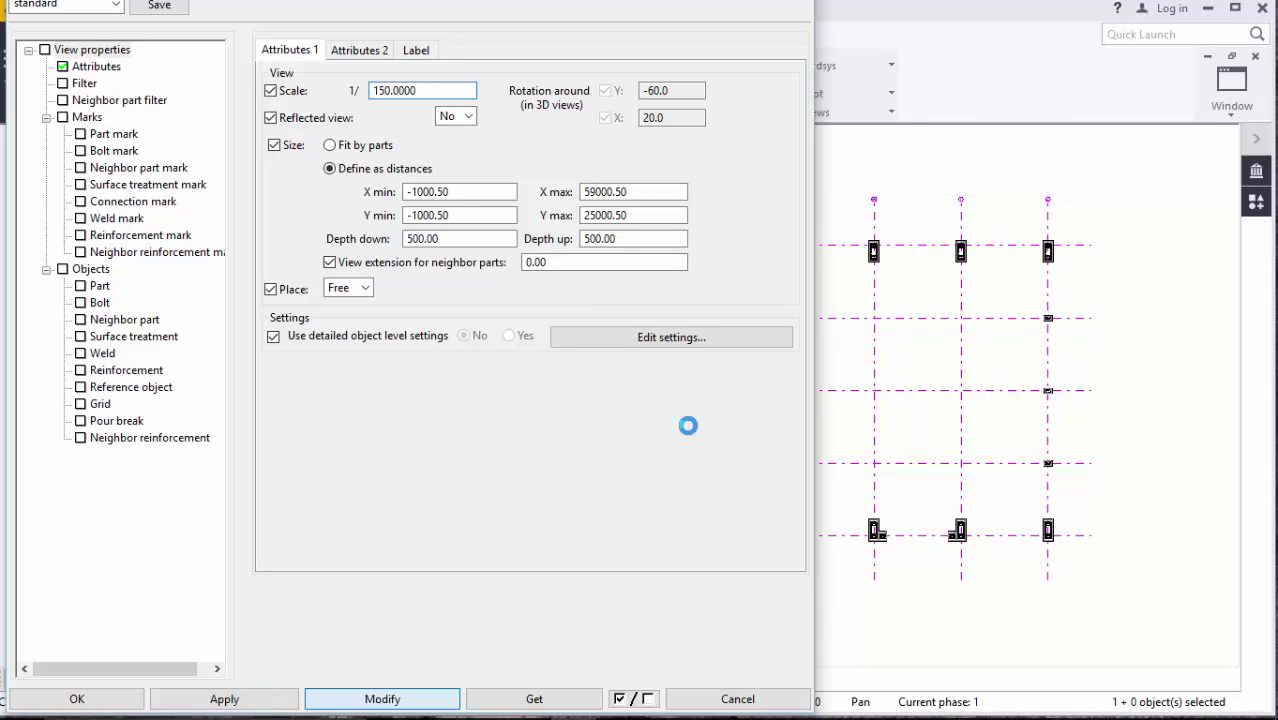
left_click(774, 326)
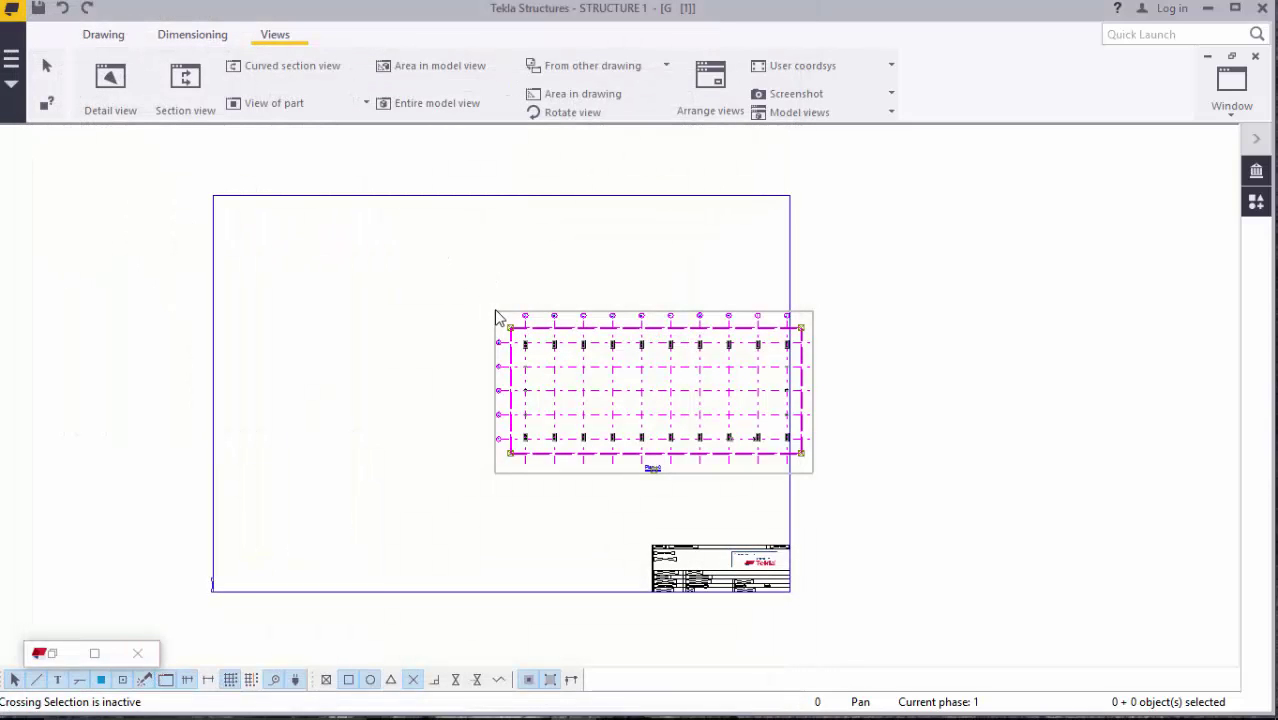
- Move the Plan +0 view to the sheet's upper left, check the footings, and bring up the Dimensioning tab
mouse_move(497, 316)
left_mouse_down()
mouse_move(311, 249)
mouse_move(265, 260)
mouse_move(247, 285)
mouse_move(234, 243)
left_mouse_up()
scroll(250, 290, "up", 3)
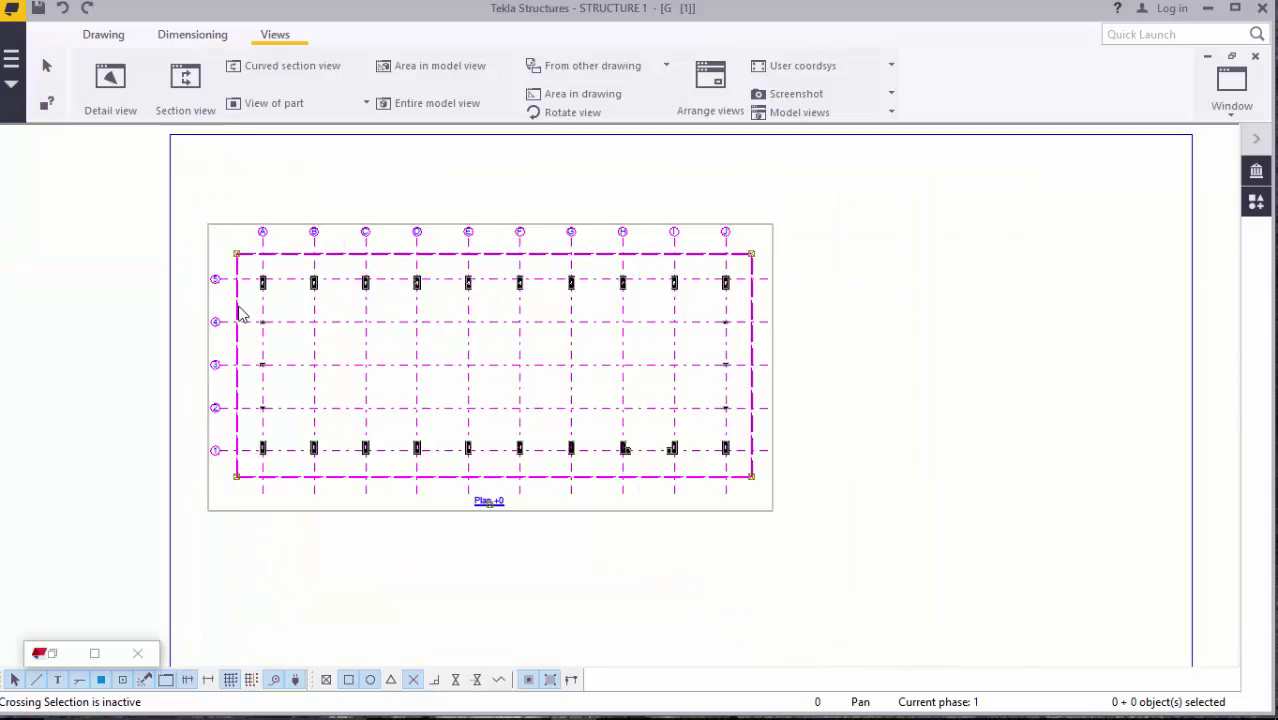
scroll(257, 297, "up", 8)
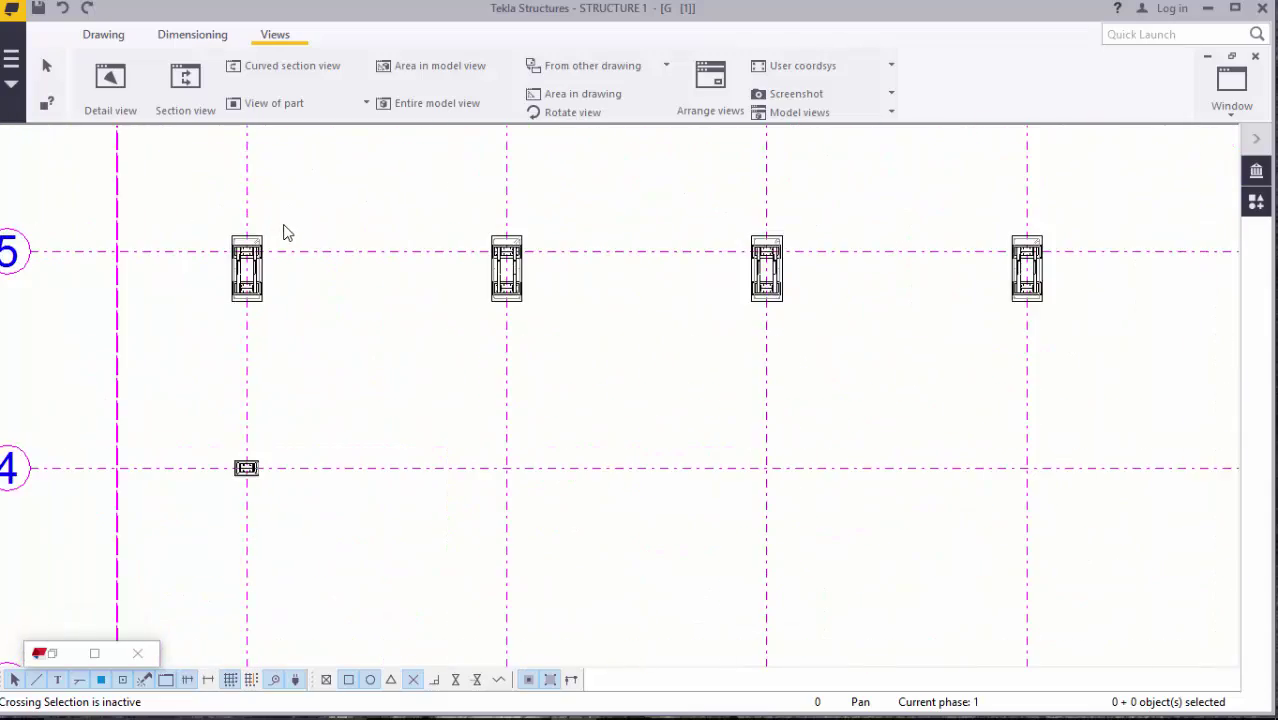
scroll(285, 235, "down", 10)
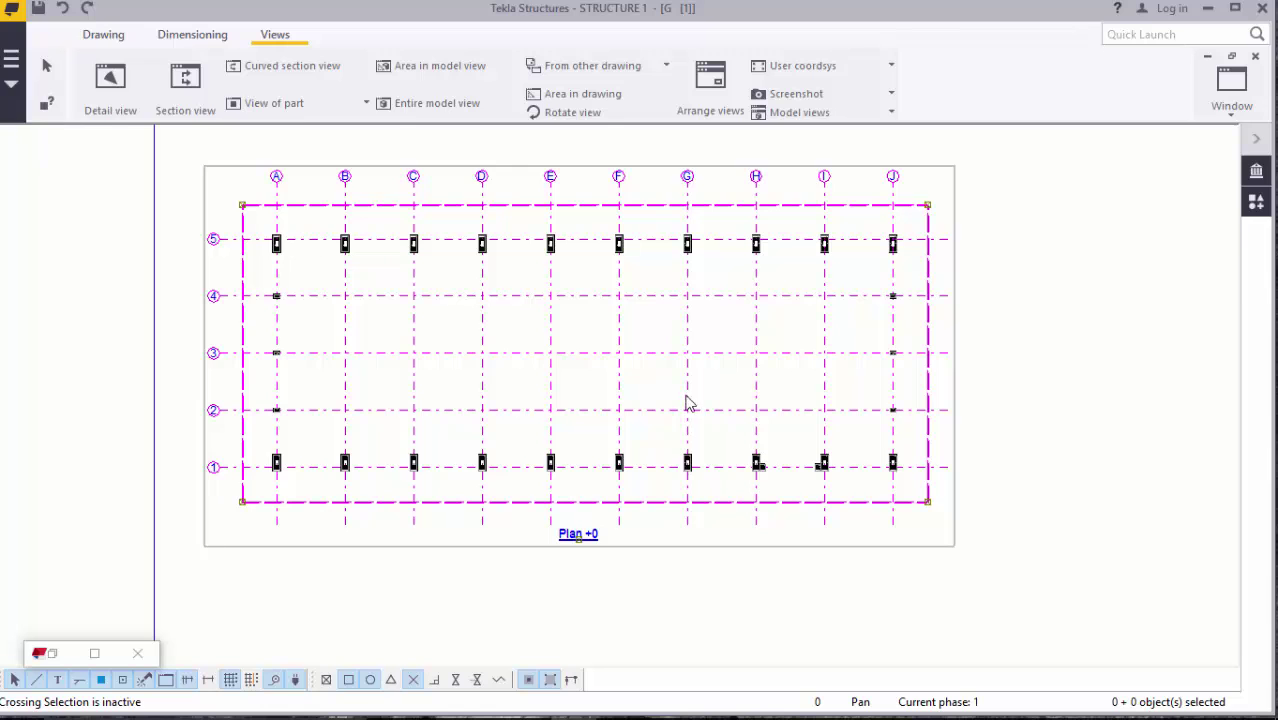
scroll(548, 460, "up", 8)
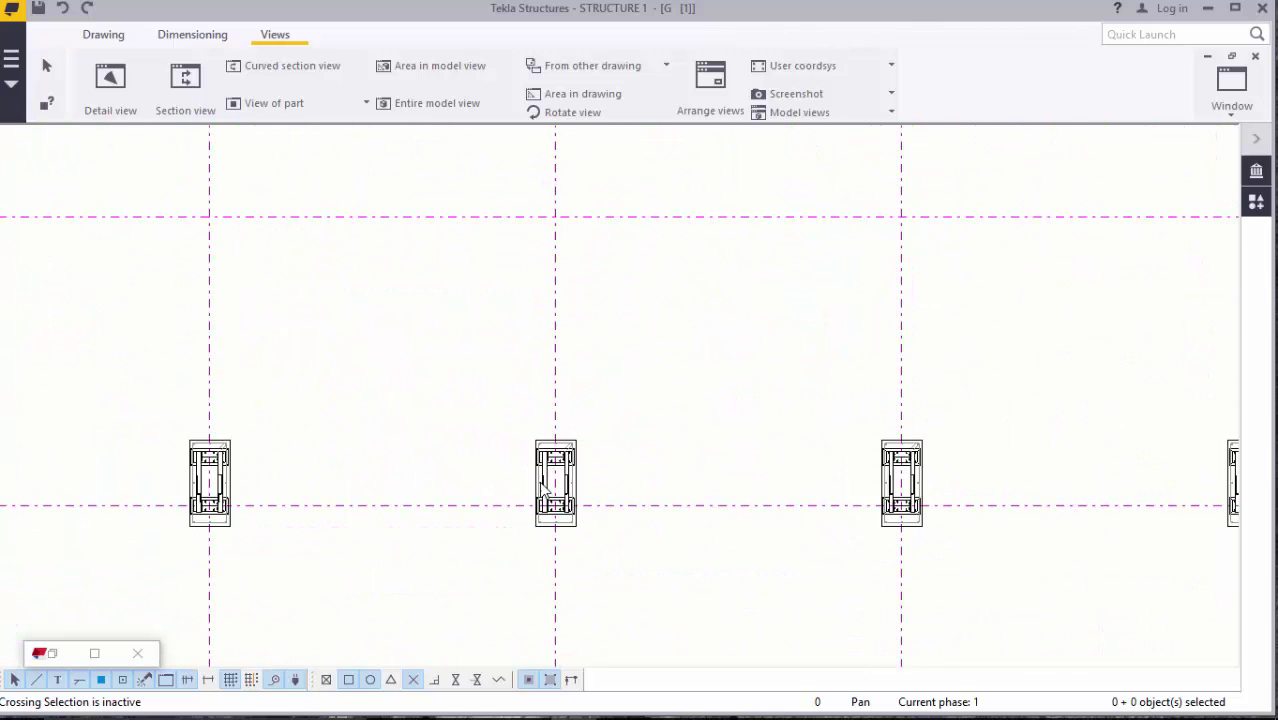
scroll(548, 480, "up", 6)
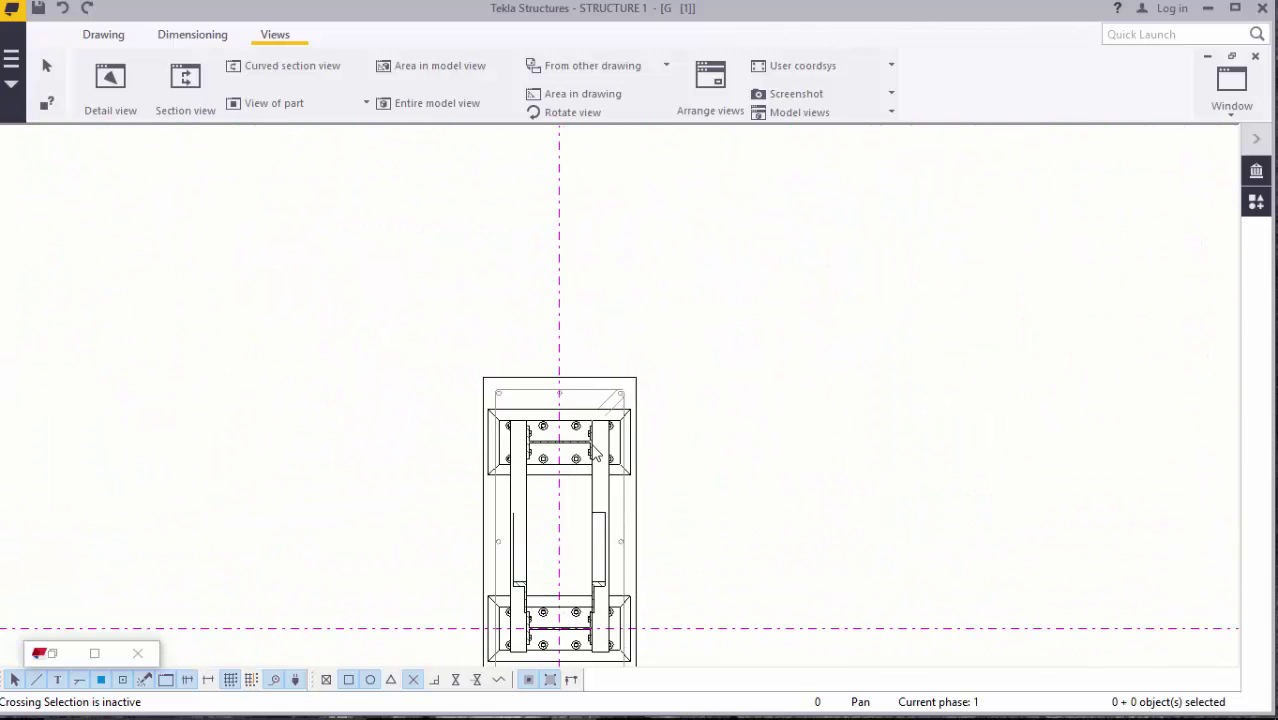
scroll(595, 453, "down", 5)
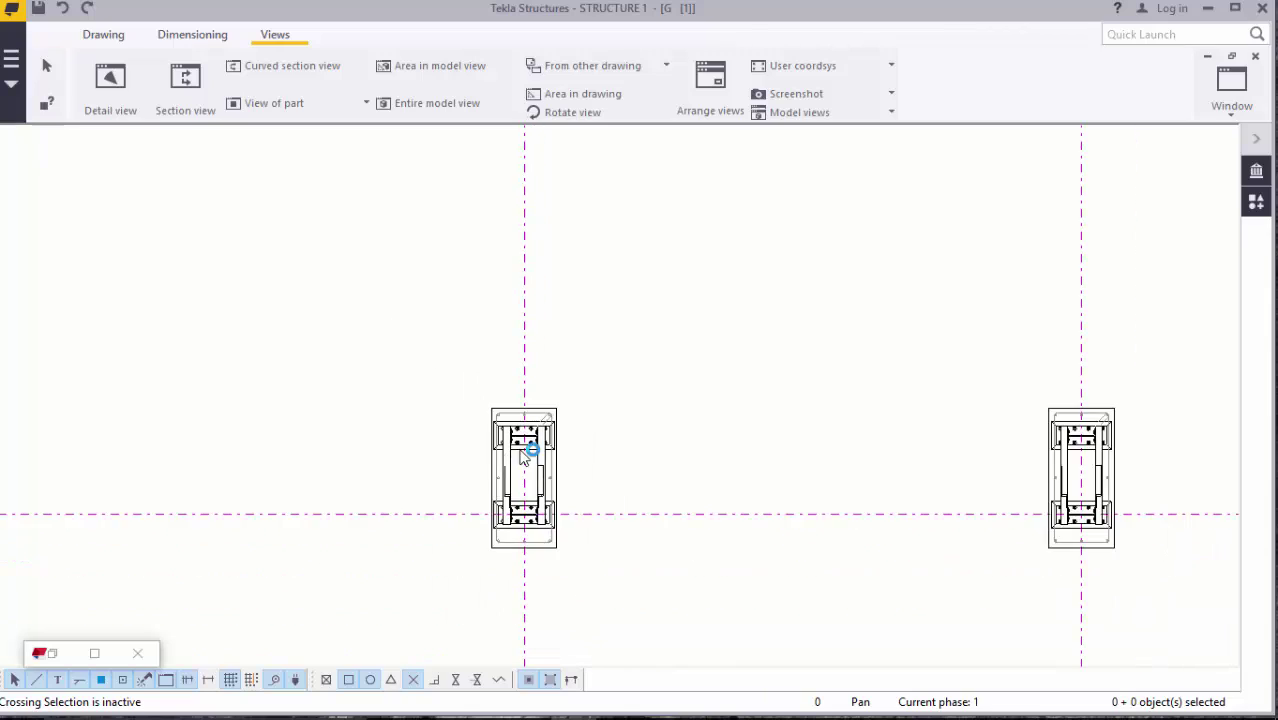
scroll(521, 457, "down", 6)
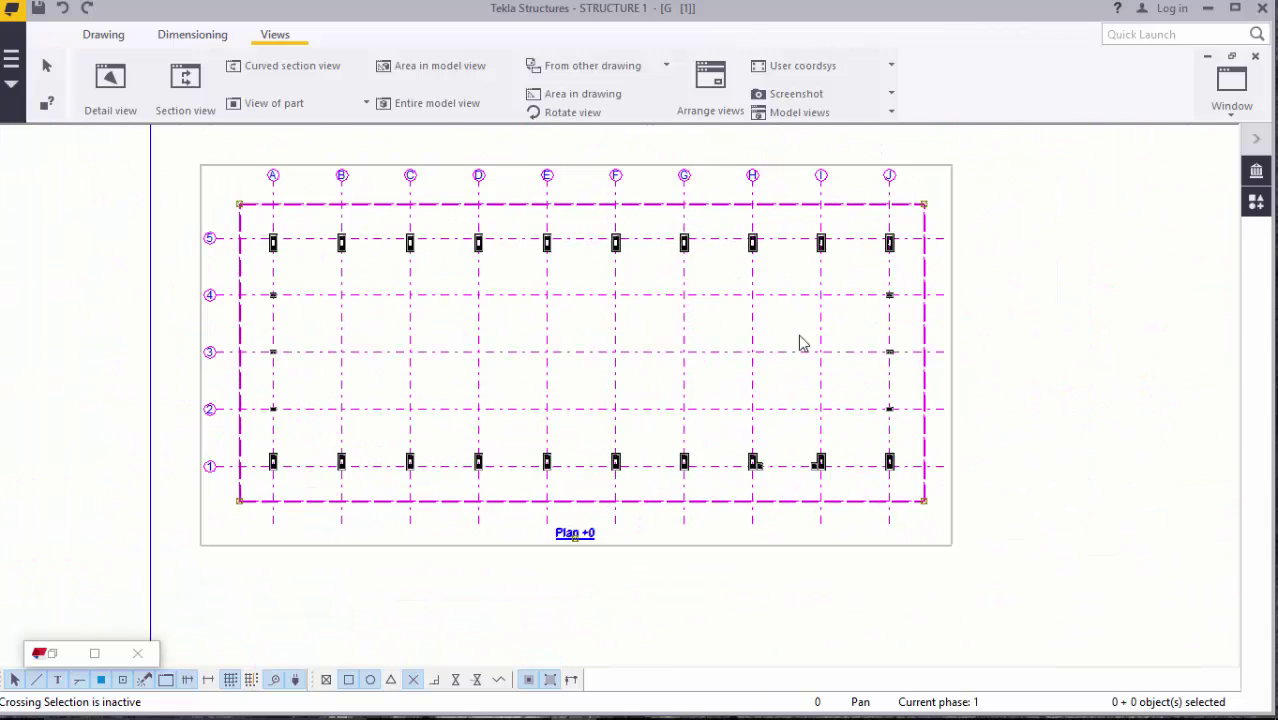
scroll(890, 310, "up", 7)
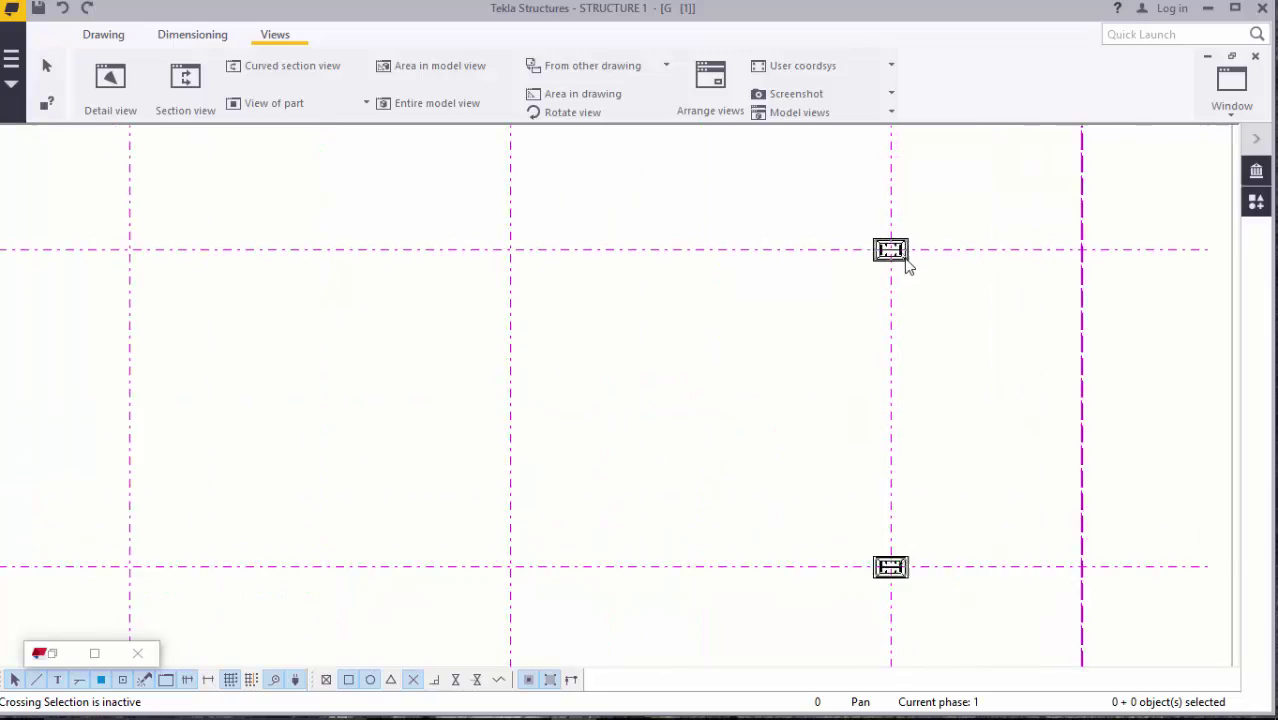
scroll(910, 270, "down", 5)
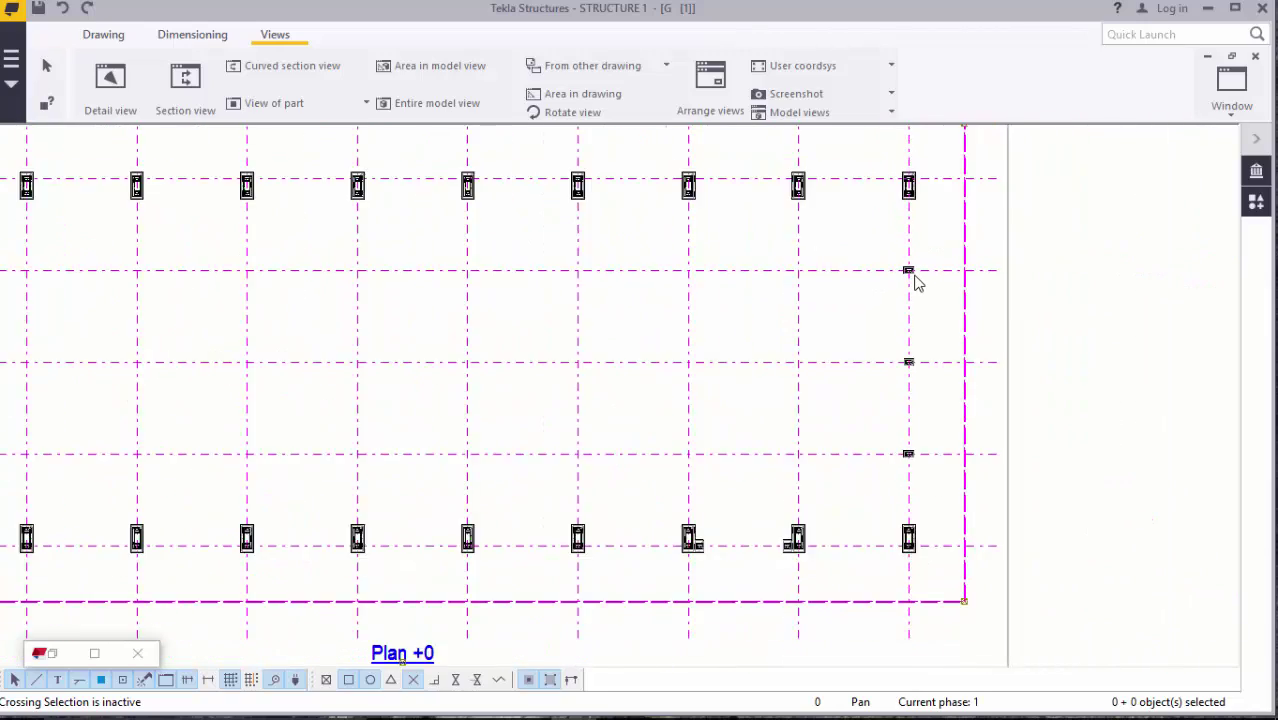
scroll(909, 272, "down", 3)
scroll(205, 234, "up", 4)
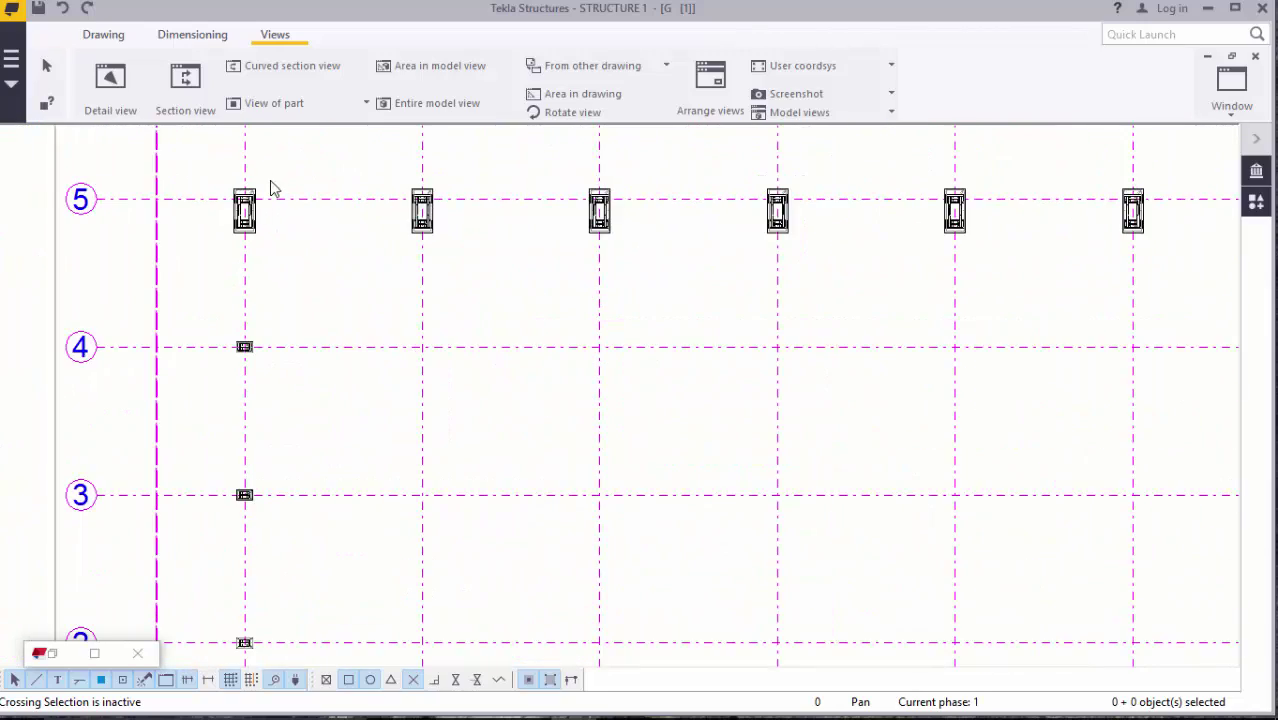
scroll(274, 185, "up", 3)
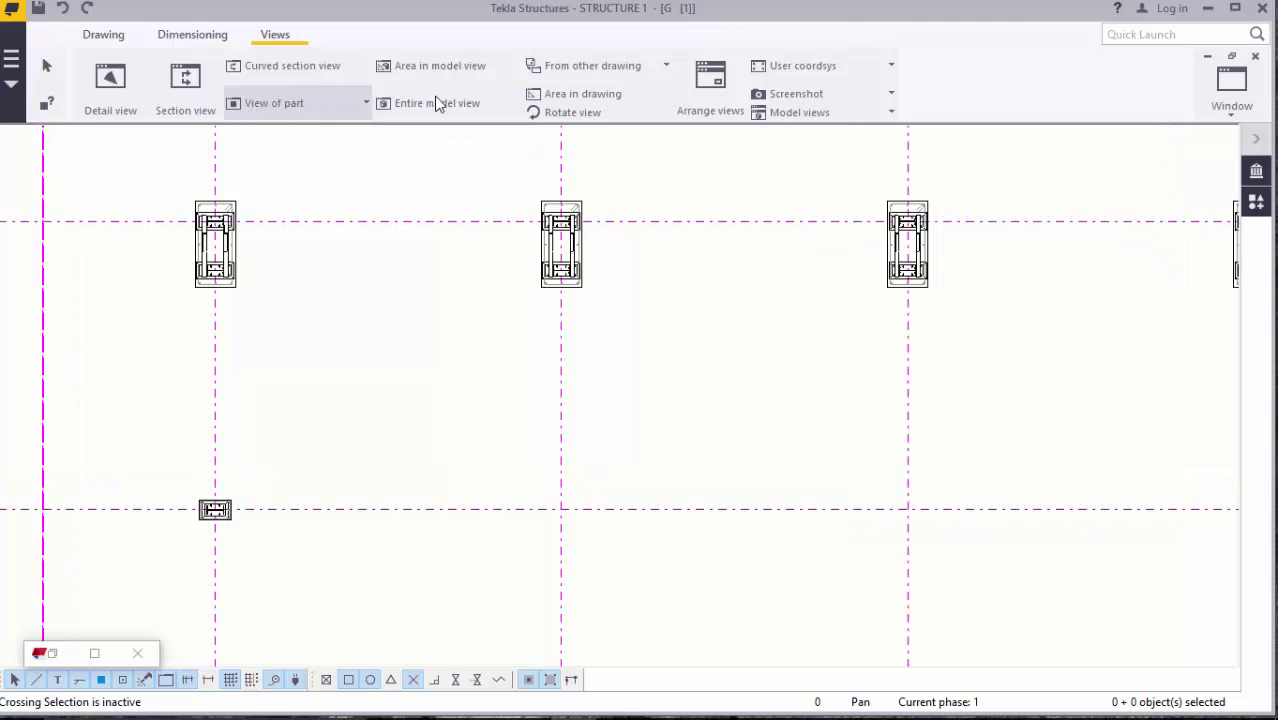
left_click(172, 38)
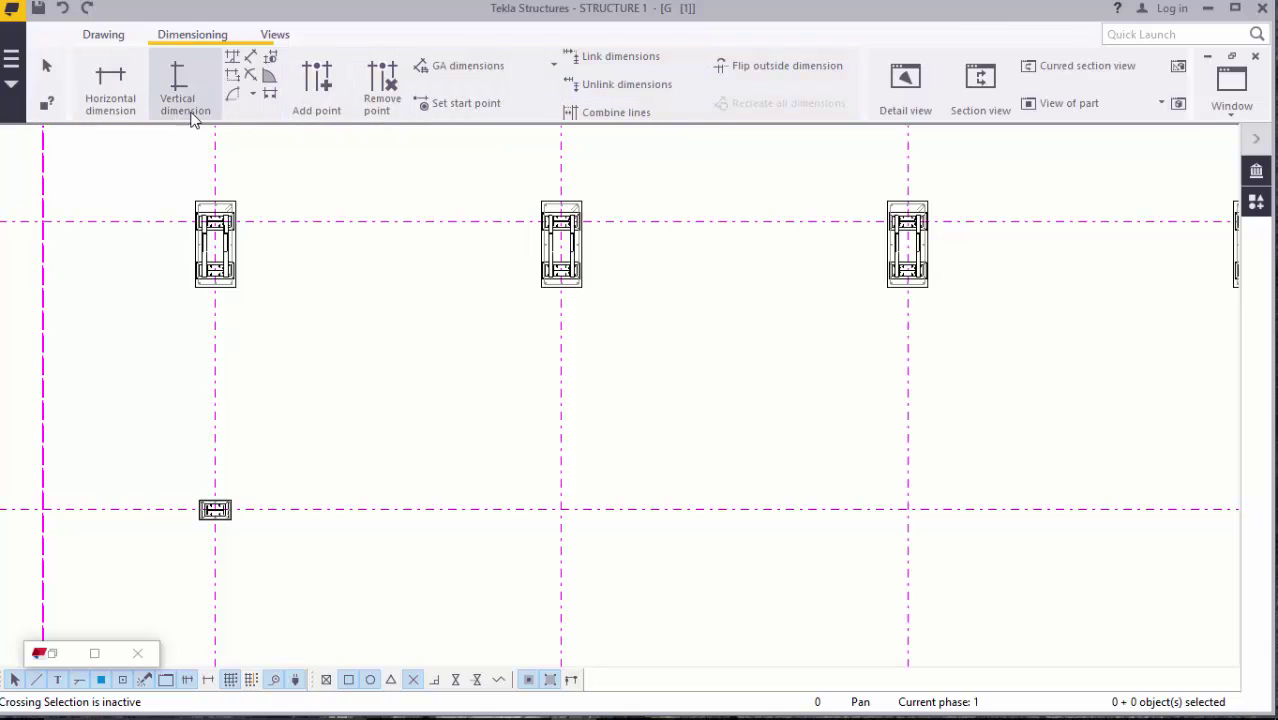
- Pick a vertical dimension along grid A from the grid 5 footing to grid 4, reading 5000 and 1785
left_click(133, 91)
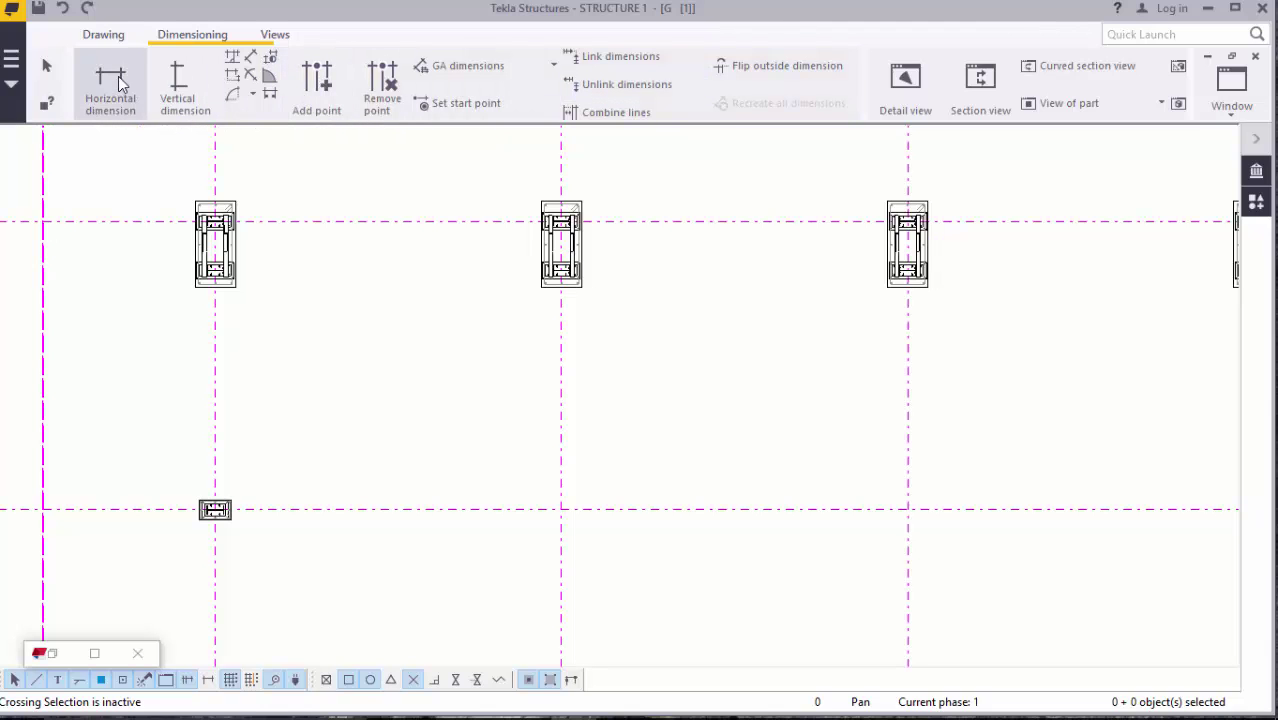
scroll(509, 268, "down", 1)
scroll(262, 234, "up", 5)
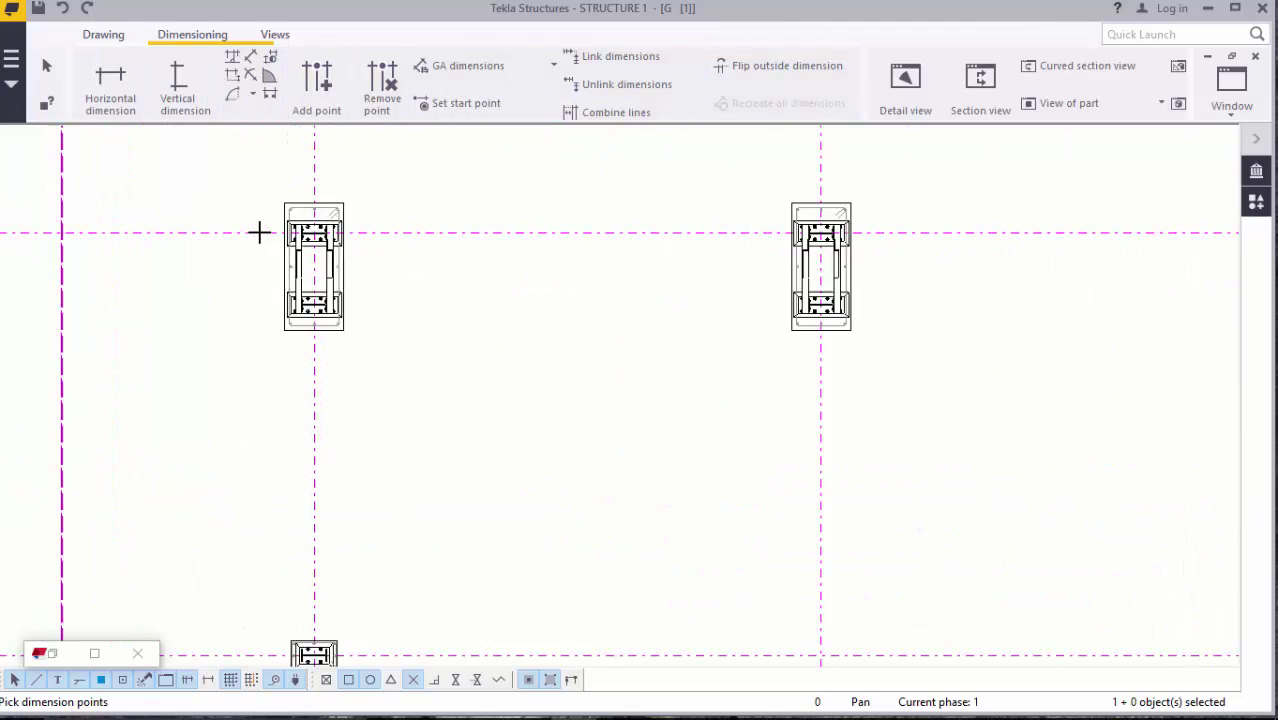
scroll(380, 335, "down", 1)
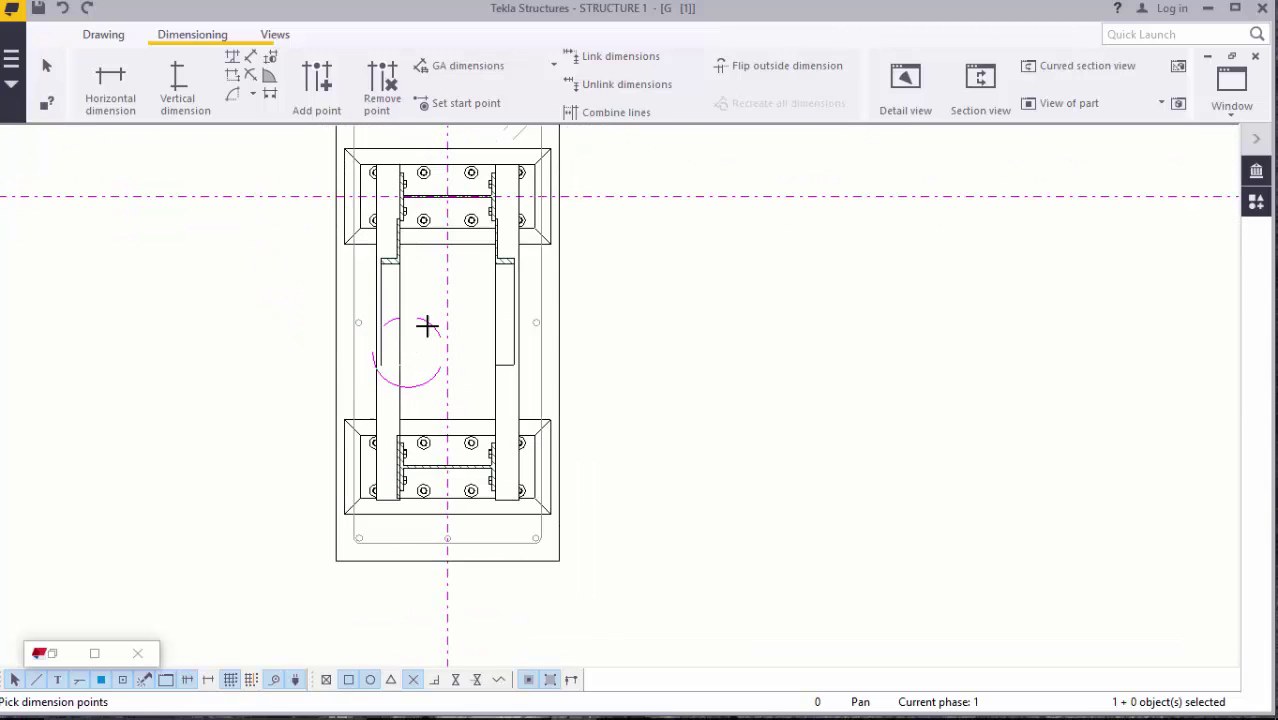
scroll(342, 200, "up", 3)
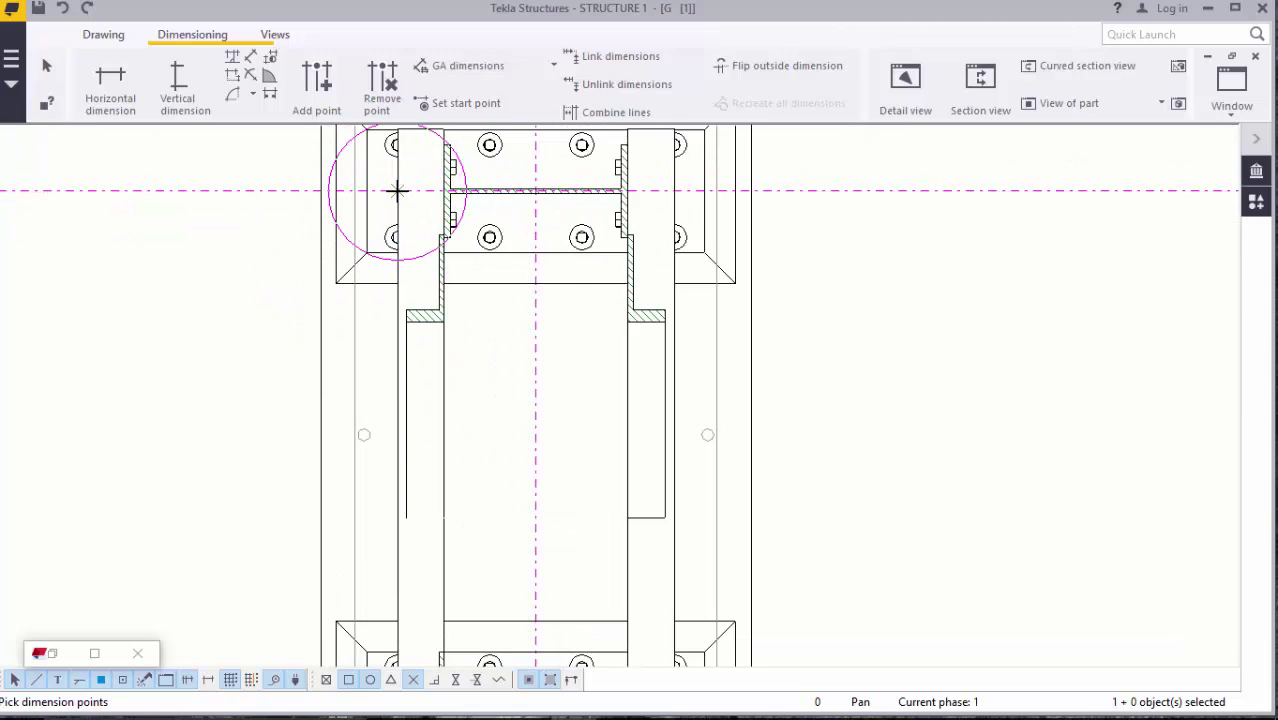
scroll(375, 265, "down", 3)
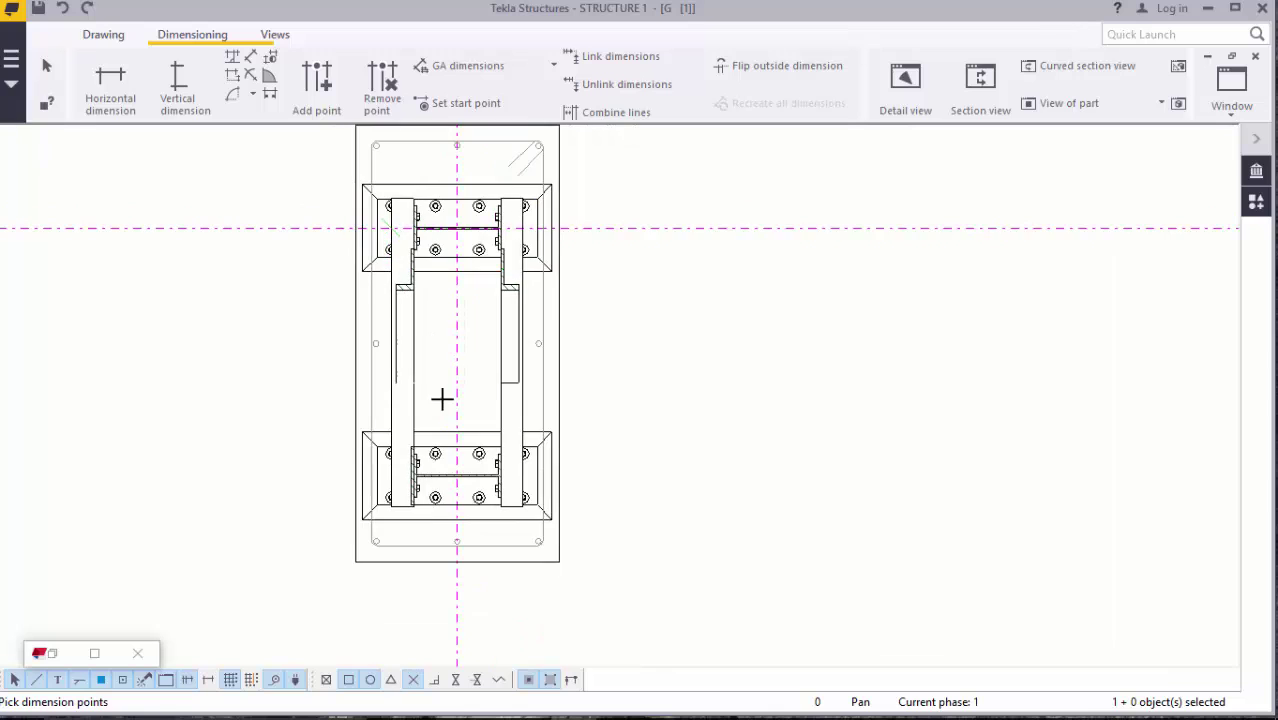
scroll(400, 470, "up", 4)
scroll(378, 484, "up", 1)
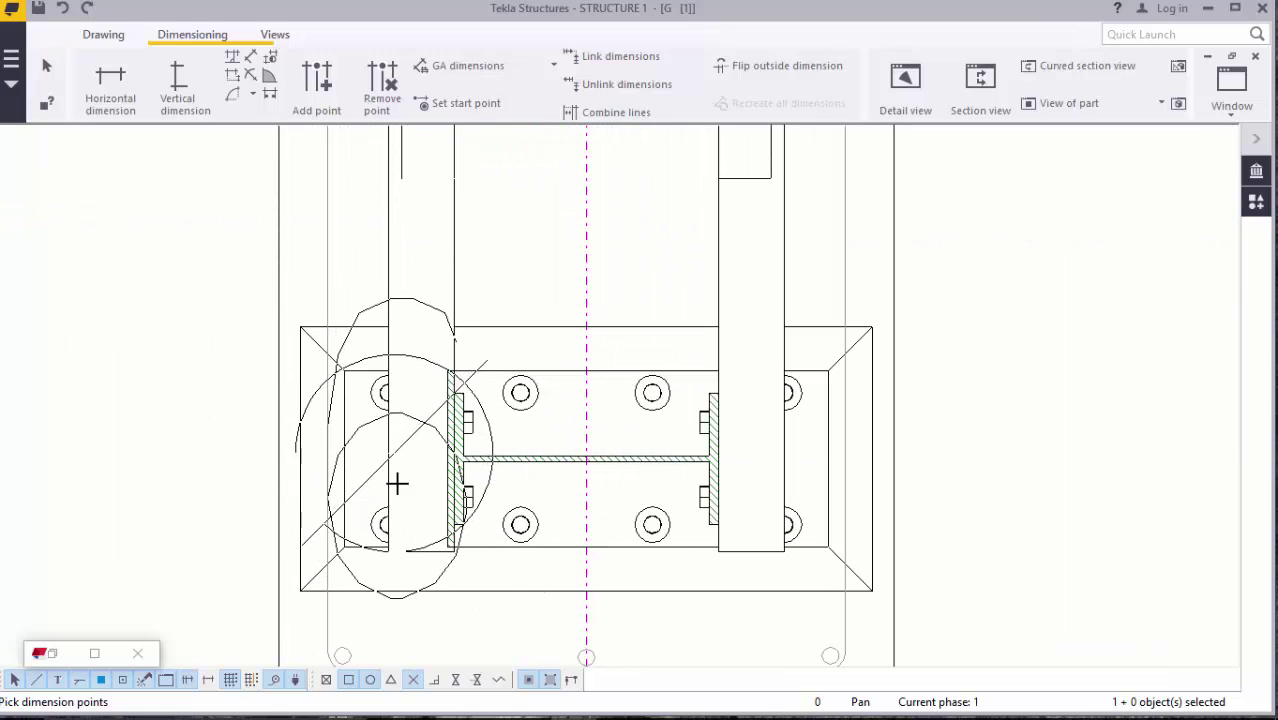
scroll(366, 474, "down", 5)
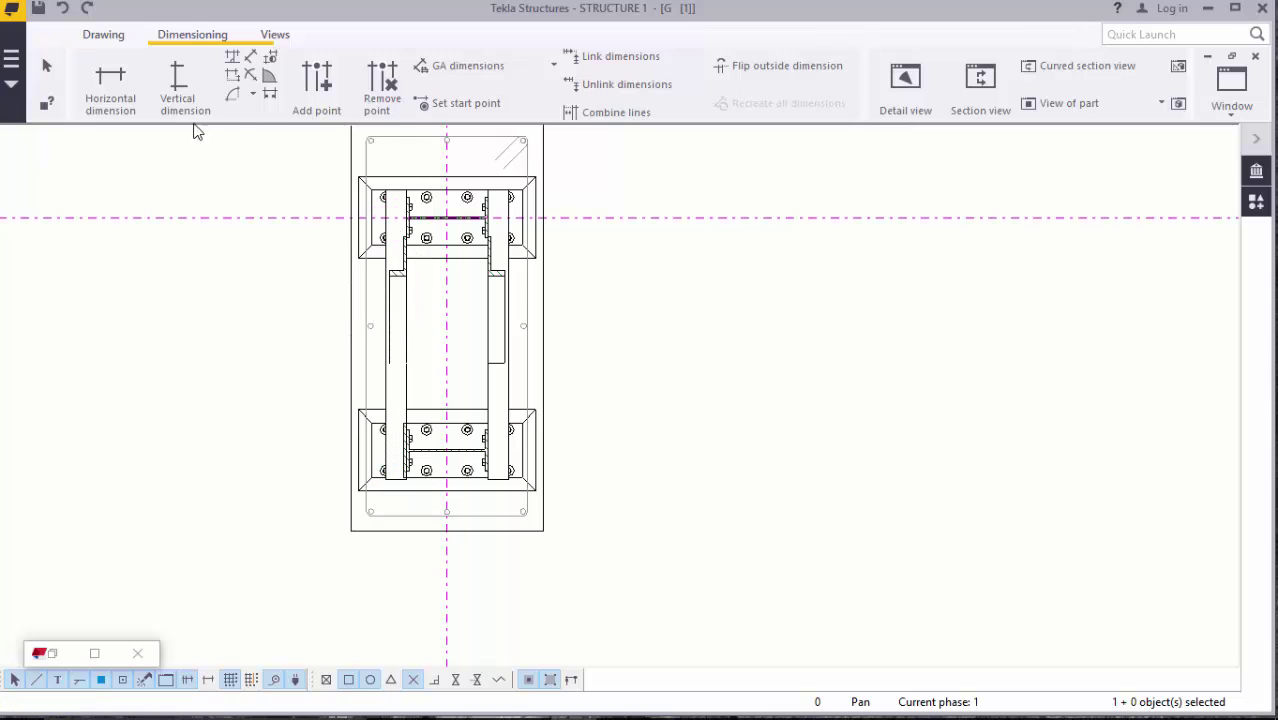
scroll(371, 200, "up", 6)
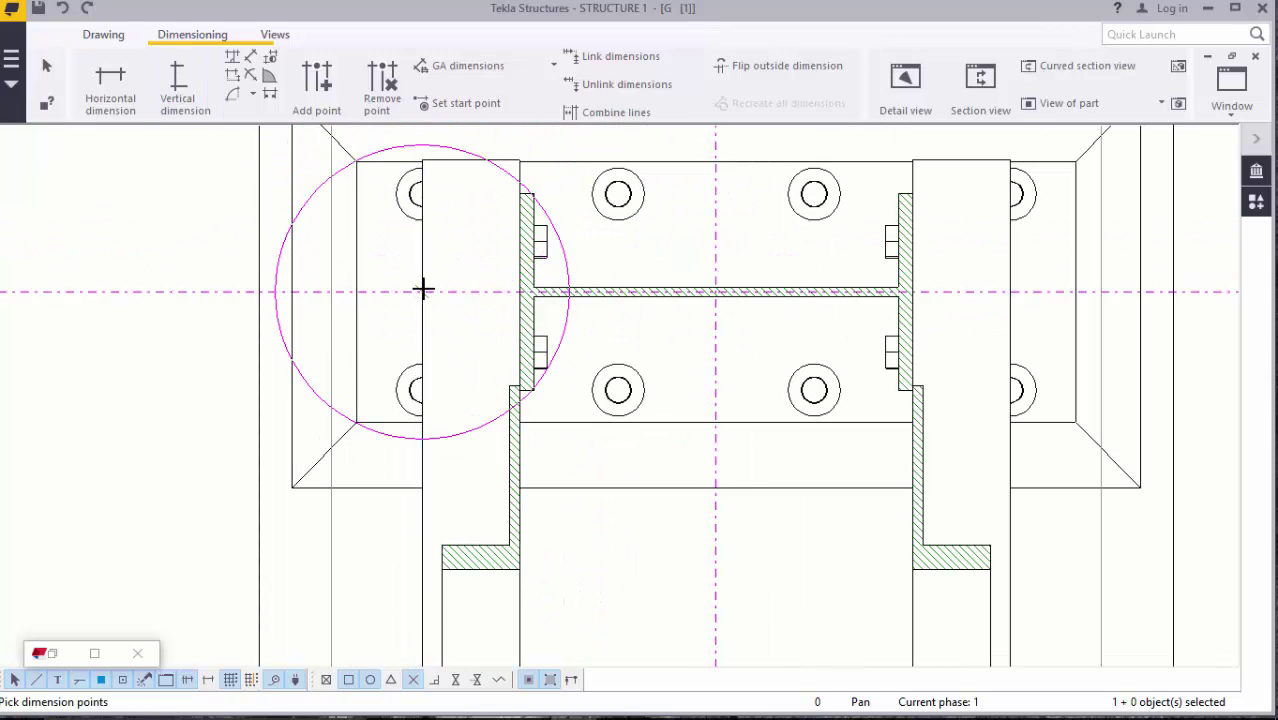
scroll(423, 289, "down", 5)
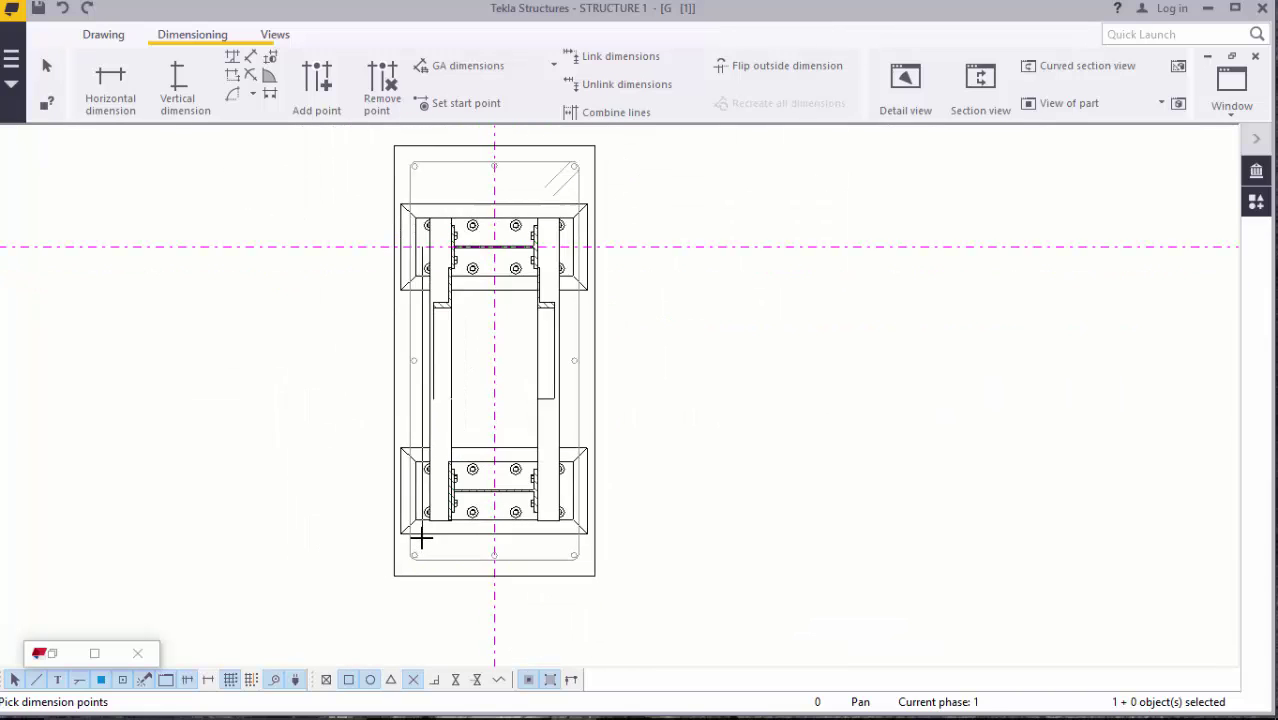
scroll(467, 270, "down", 4)
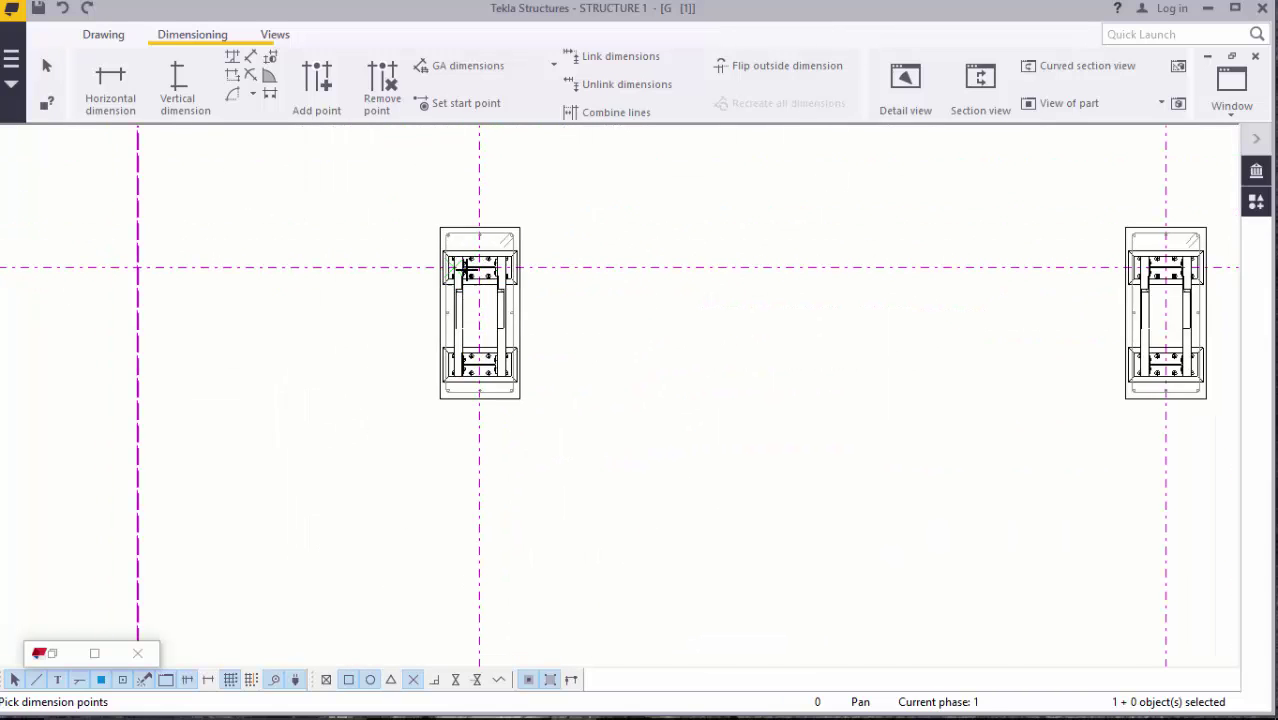
scroll(467, 270, "down", 5)
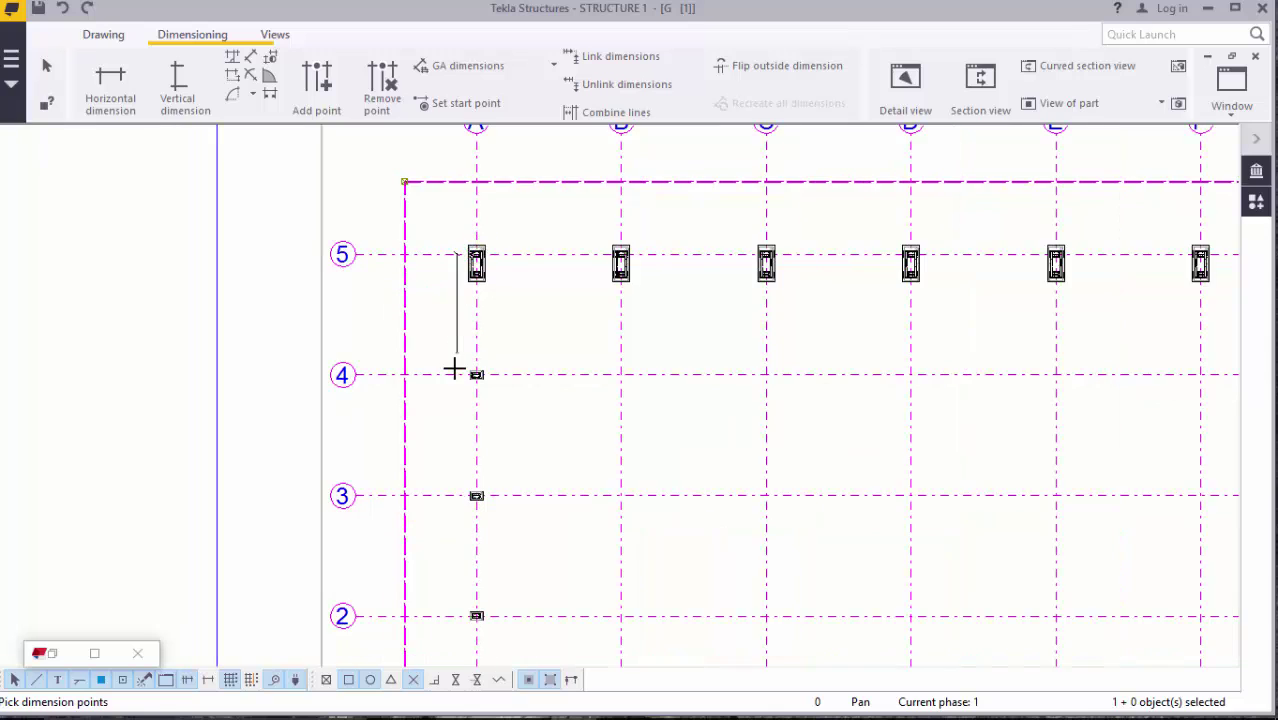
scroll(454, 370, "up", 6)
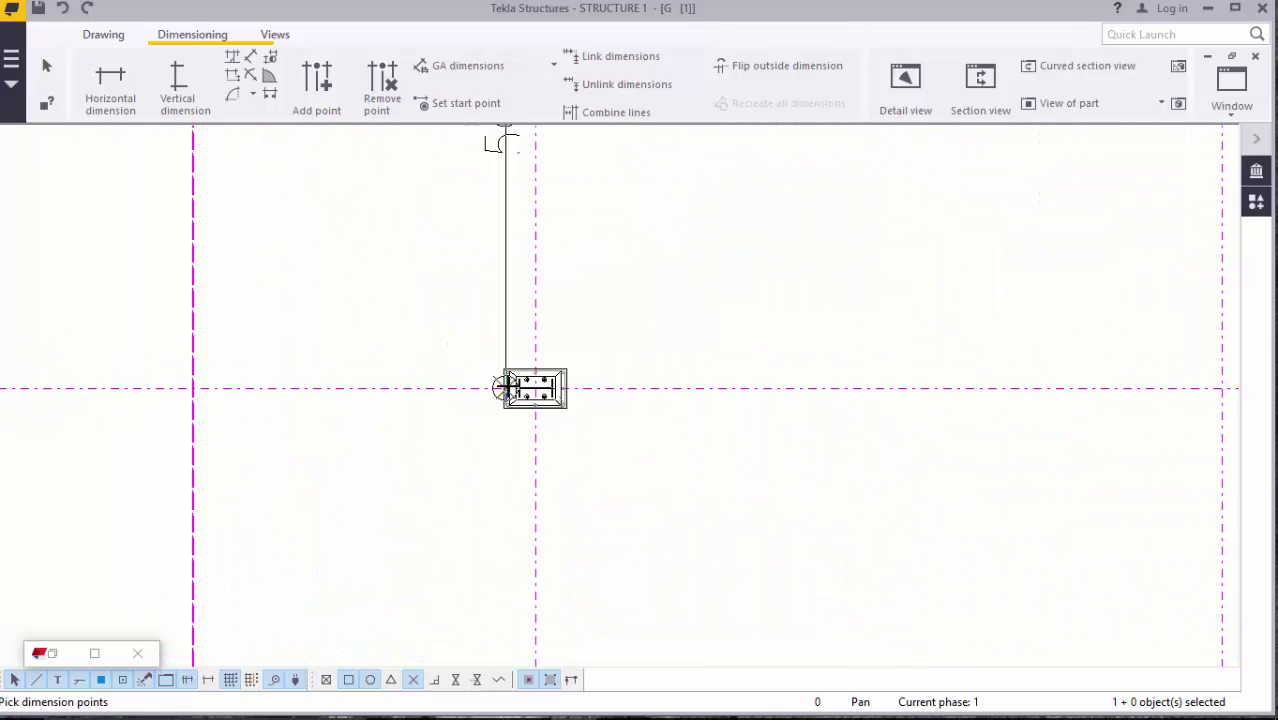
scroll(506, 387, "up", 7)
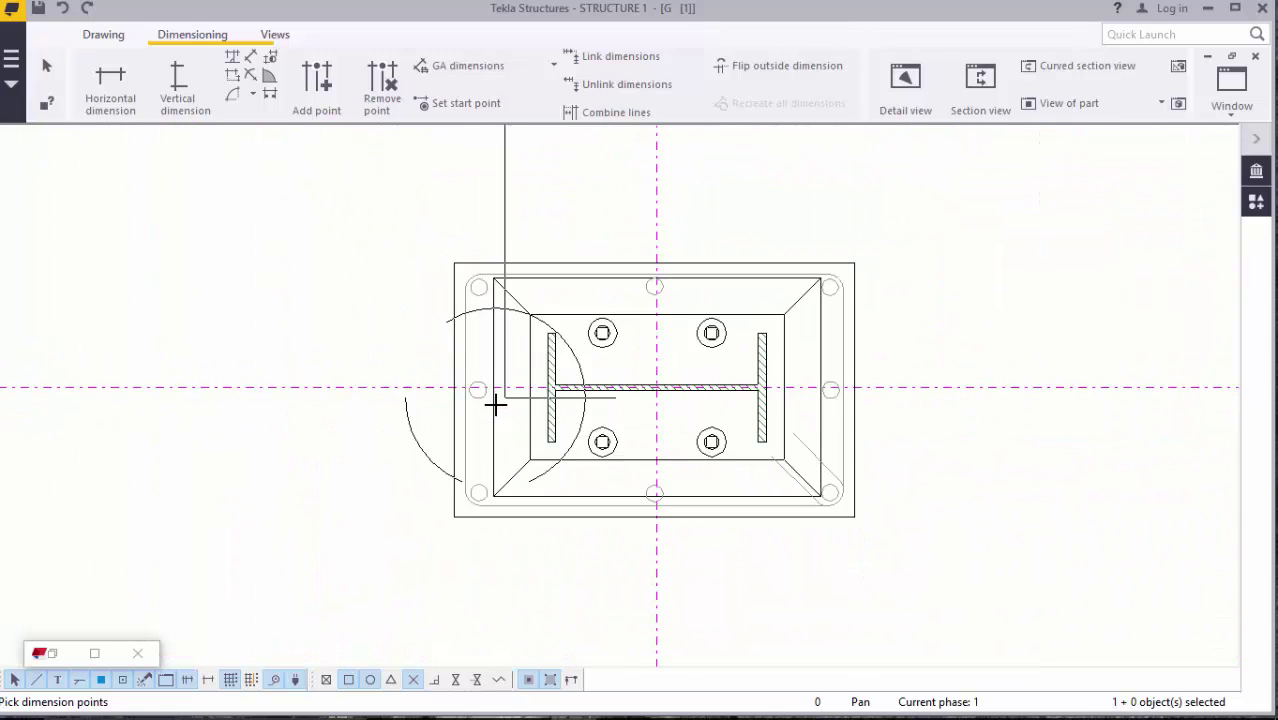
scroll(496, 404, "up", 2)
scroll(442, 432, "down", 4)
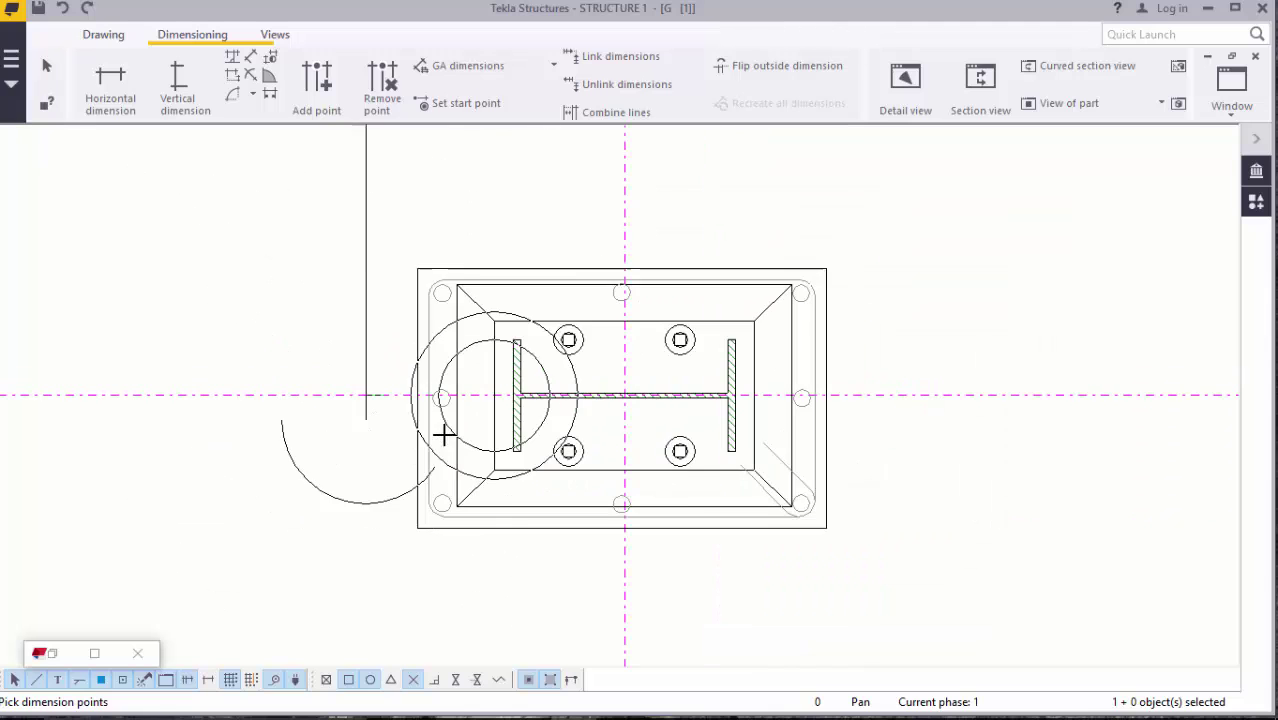
scroll(428, 418, "down", 2)
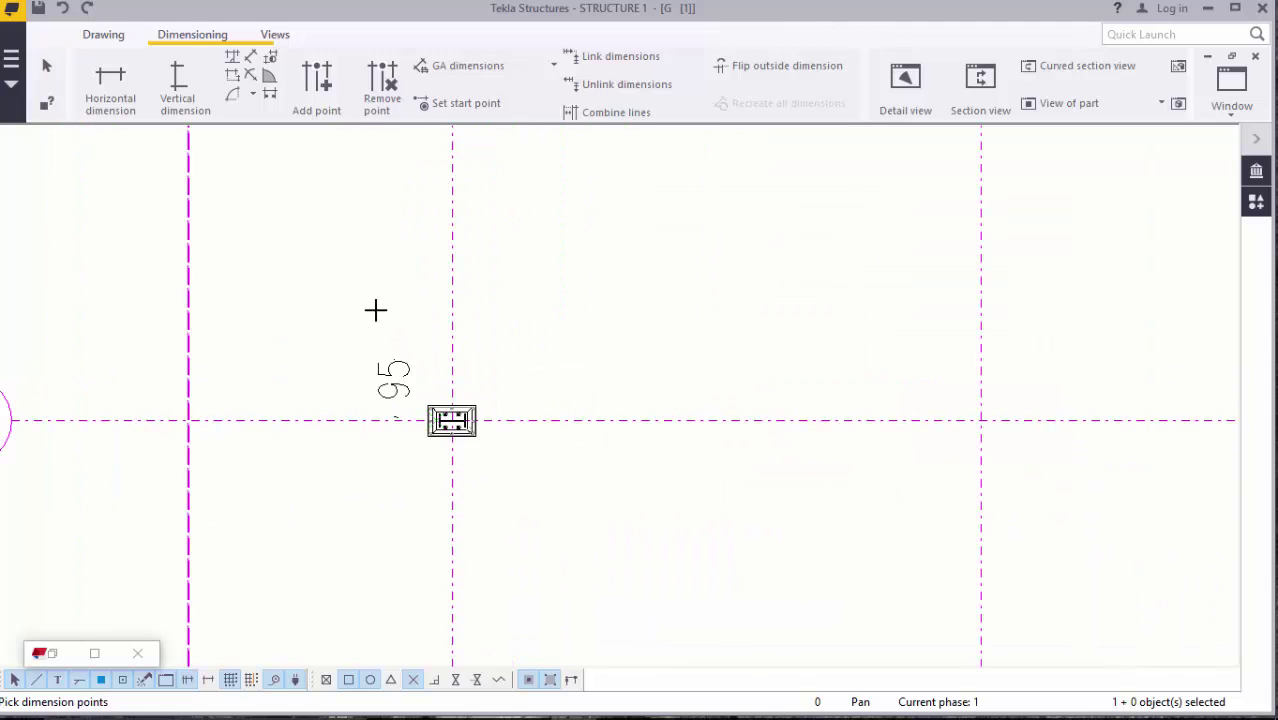
scroll(347, 303, "down", 1)
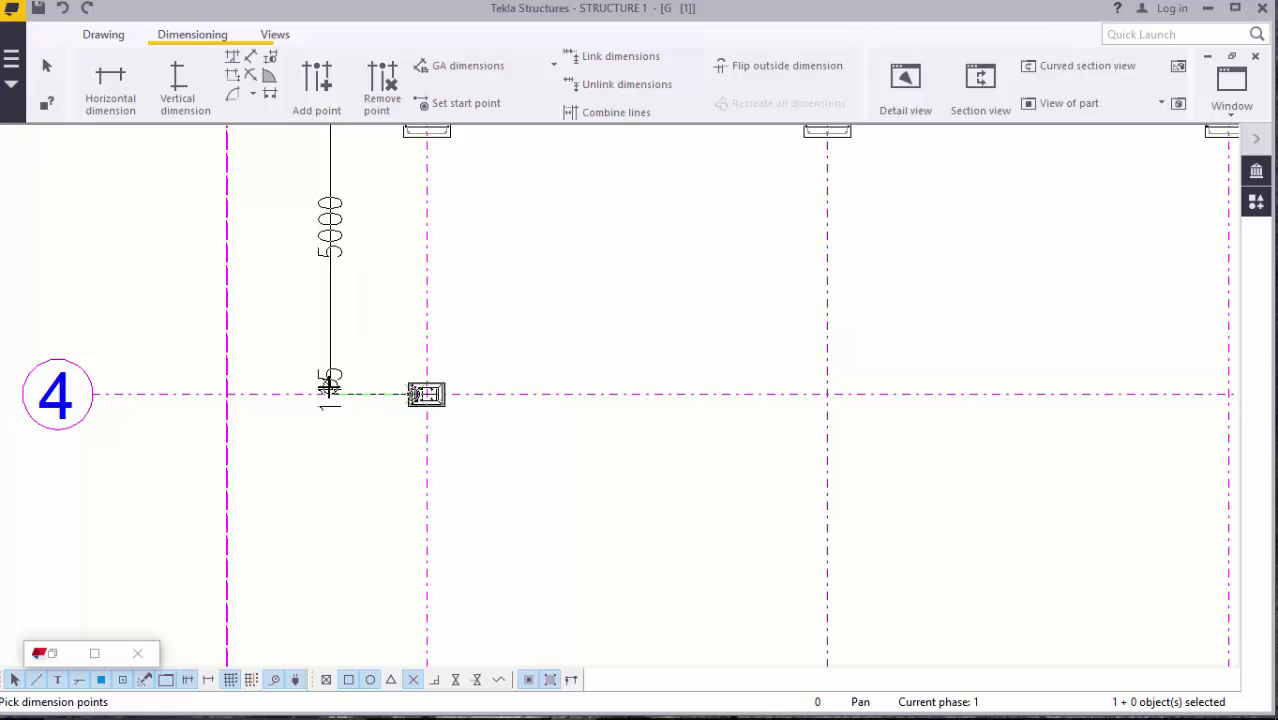
right_click(318, 276)
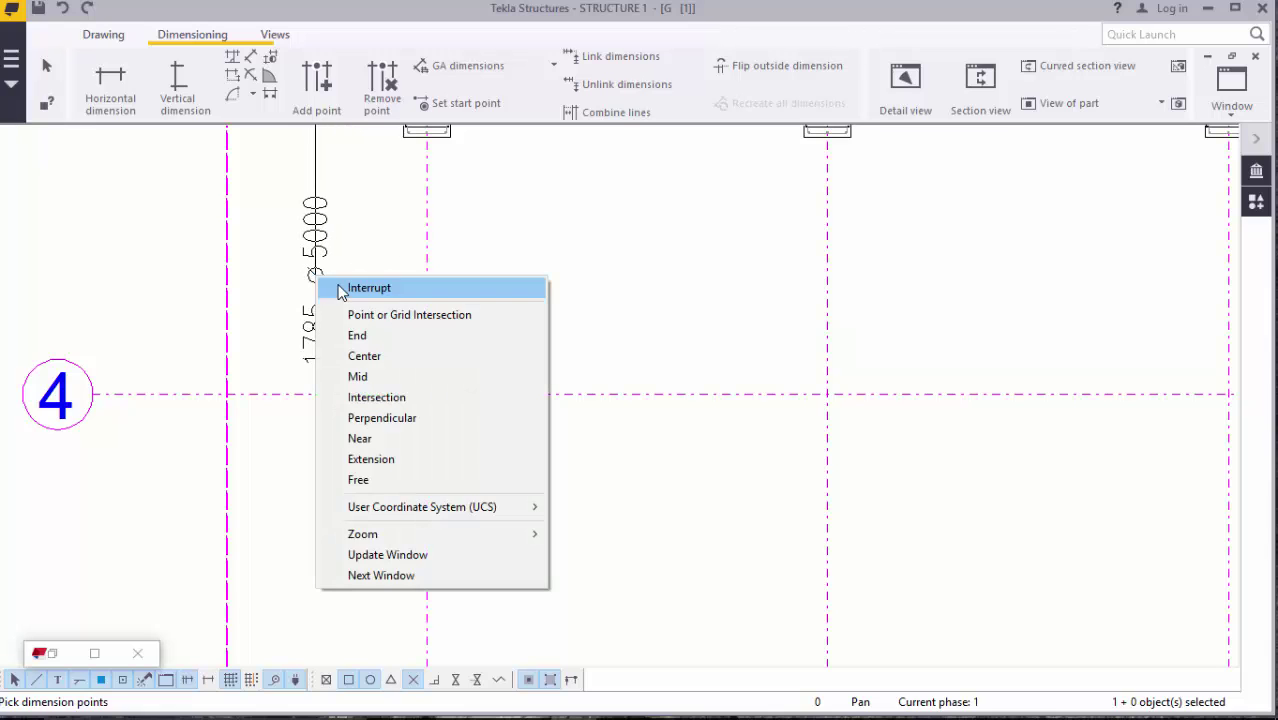
- Finish the 5000 dimension between the grid 5 and grid 4 footing centres and interrupt dimensioning
left_click(345, 291)
scroll(488, 405, "down", 1)
scroll(447, 249, "up", 2)
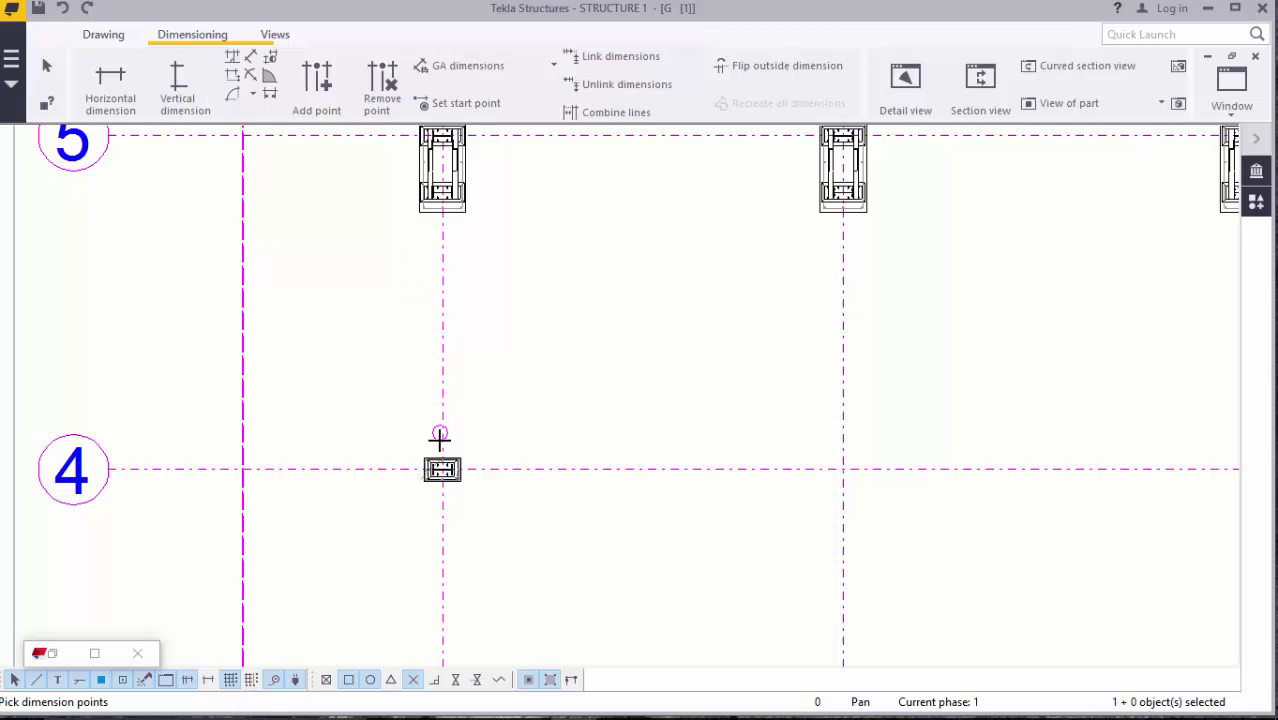
scroll(417, 474, "up", 2)
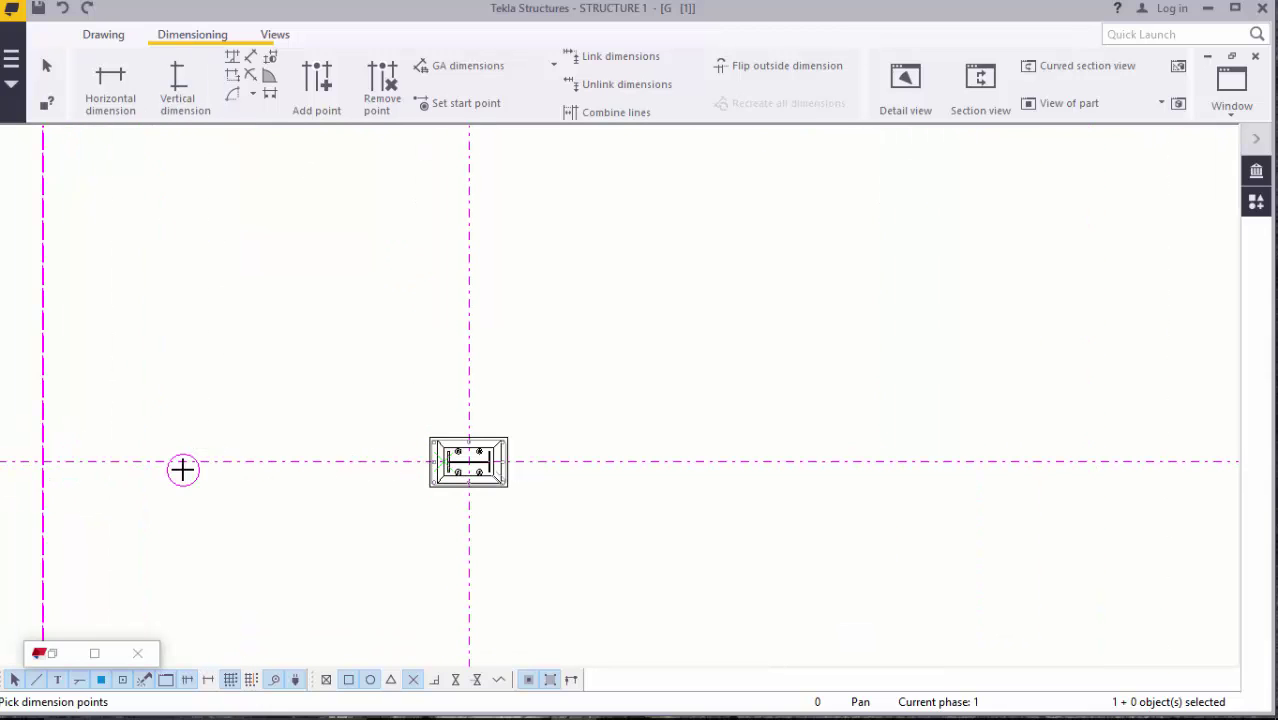
scroll(463, 463, "up", 6)
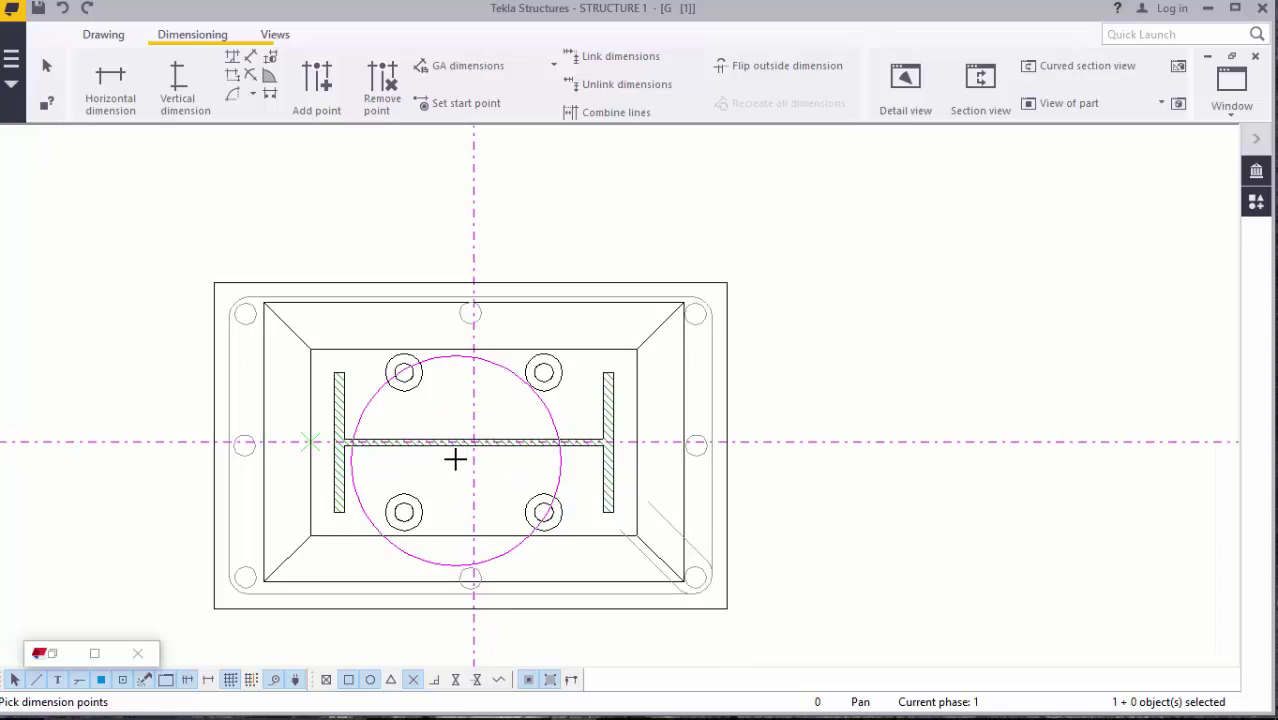
scroll(500, 516, "down", 10)
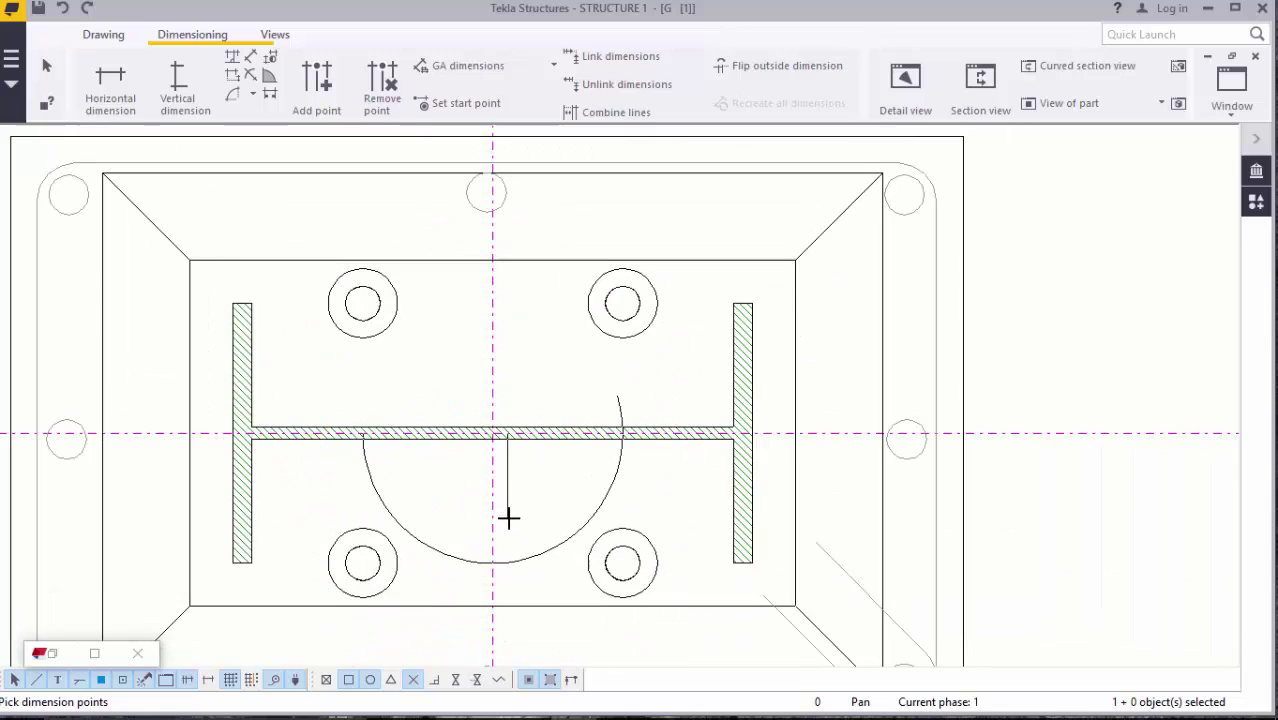
scroll(480, 522, "down", 5)
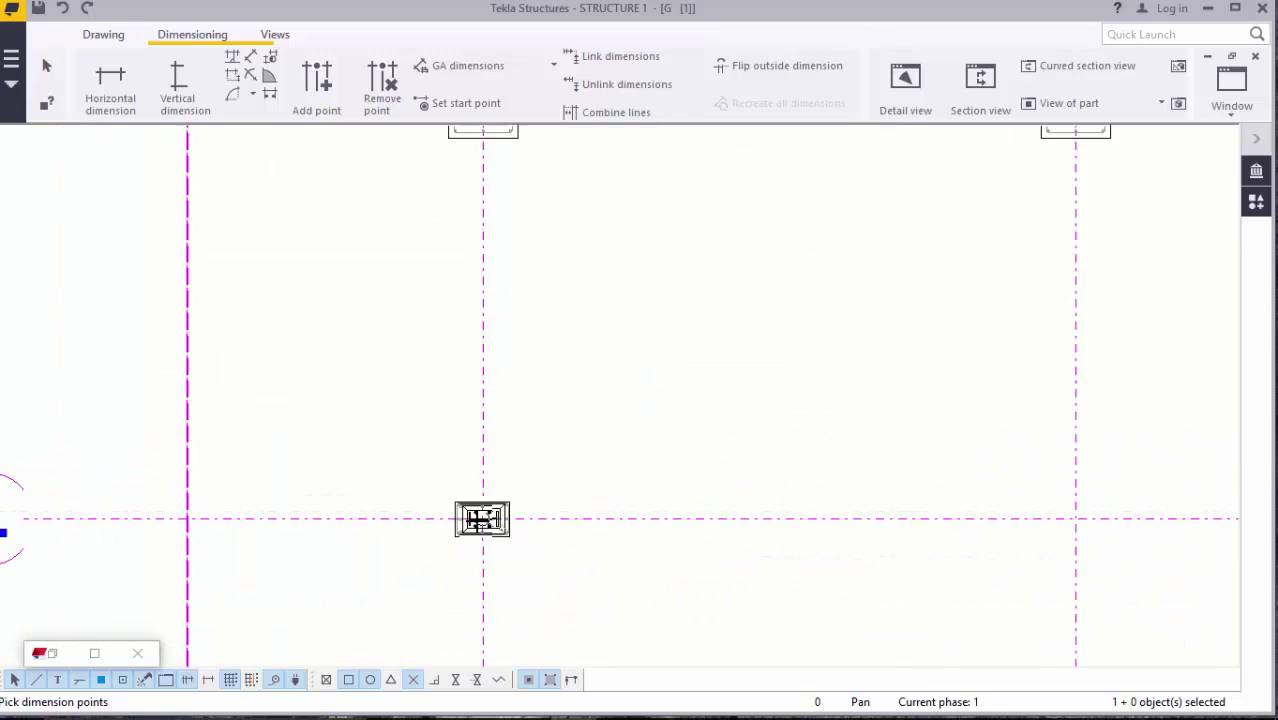
scroll(480, 280, "up", 6)
scroll(480, 280, "up", 10)
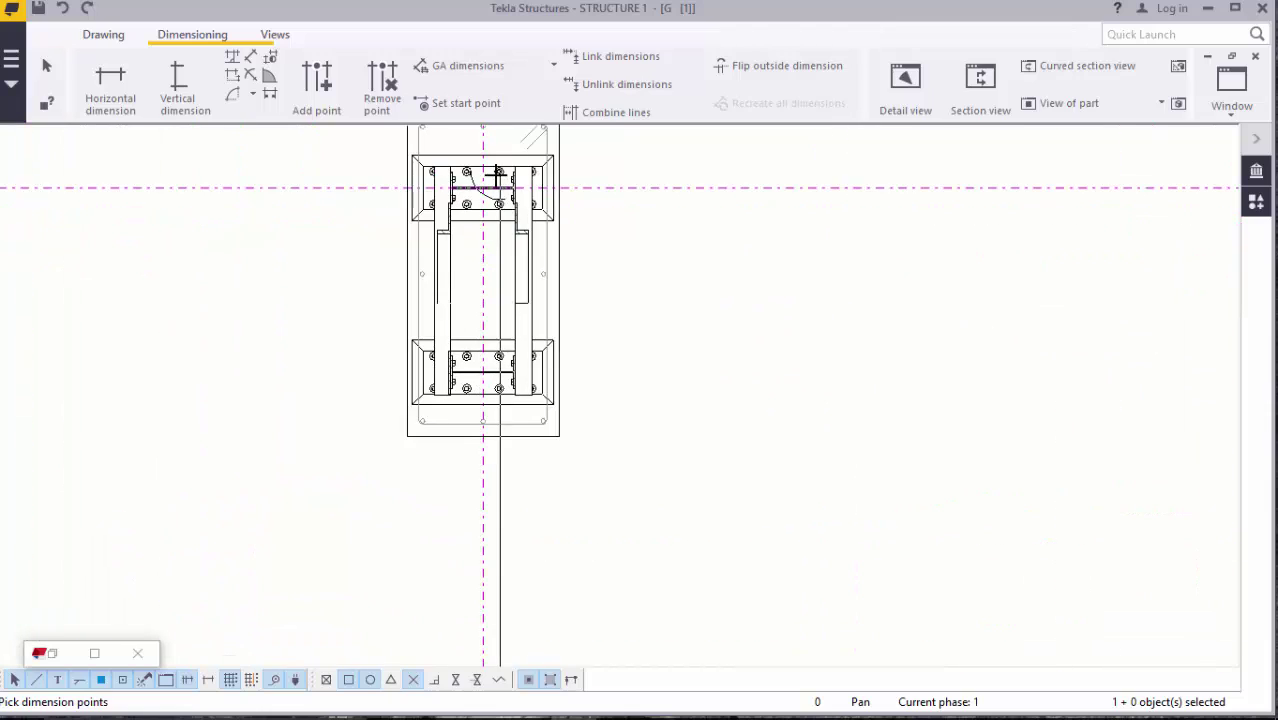
scroll(456, 224, "up", 3)
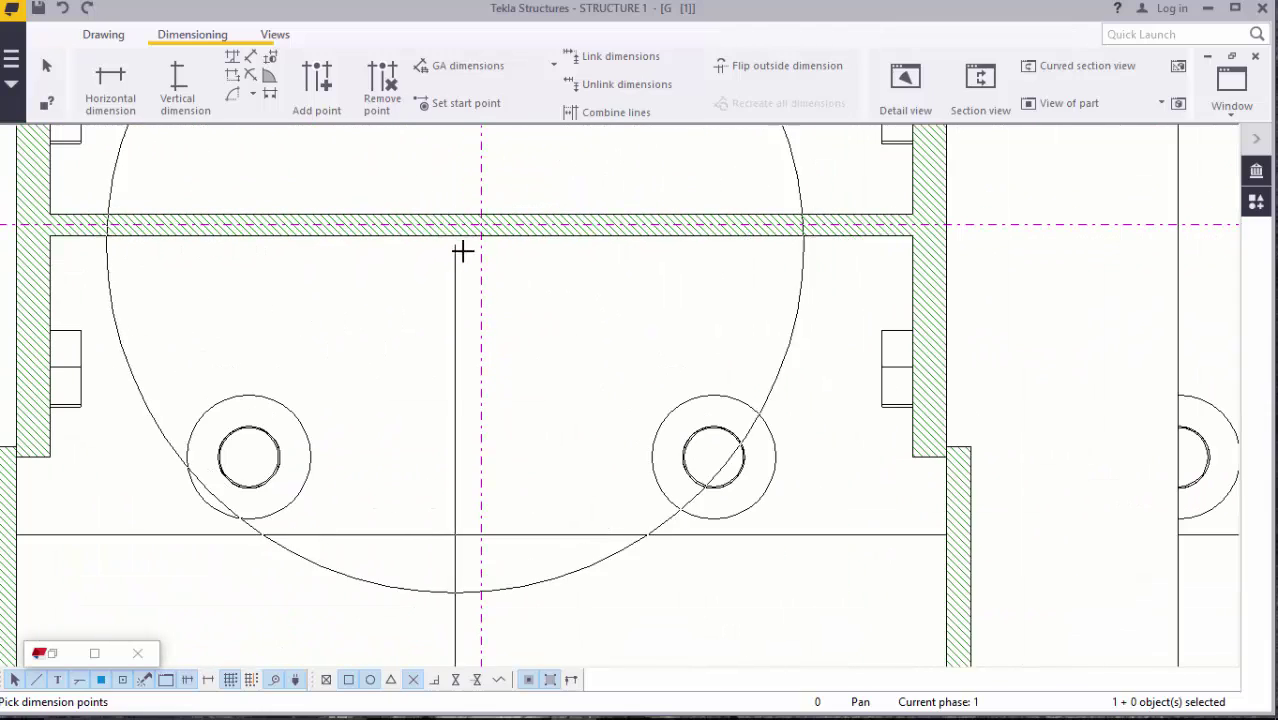
scroll(450, 271, "down", 2)
scroll(519, 260, "down", 8)
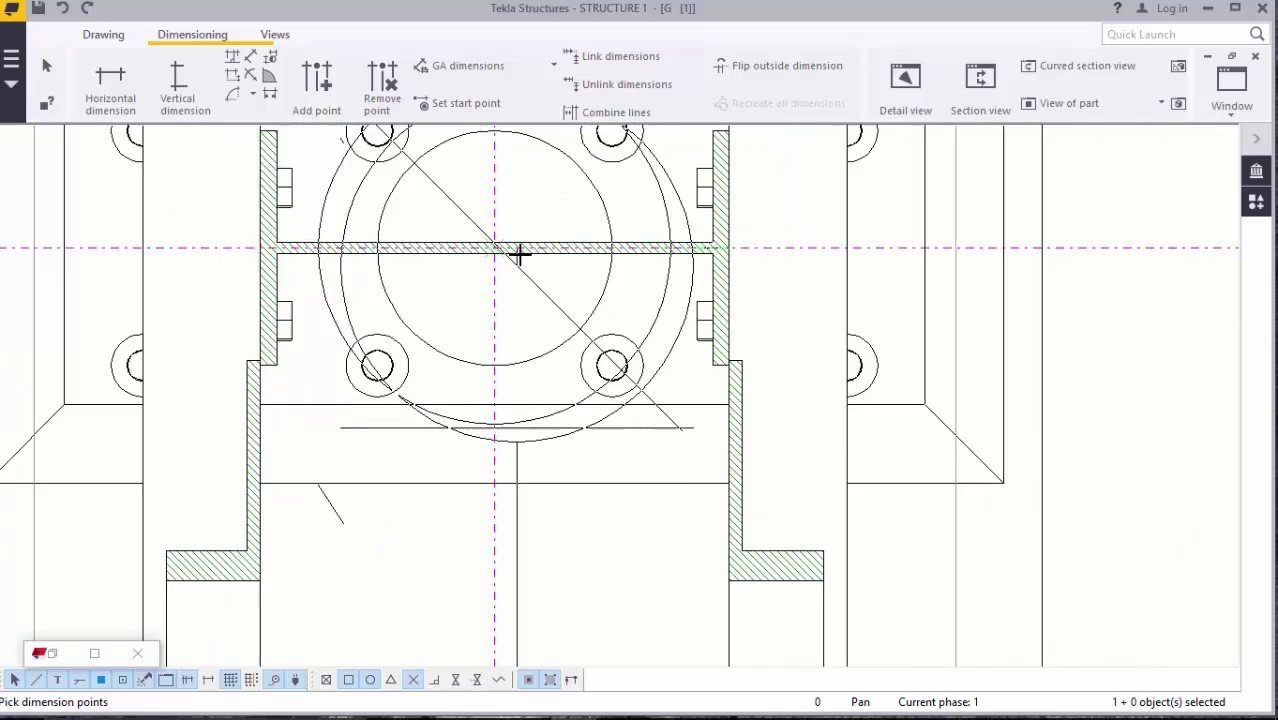
scroll(484, 208, "down", 6)
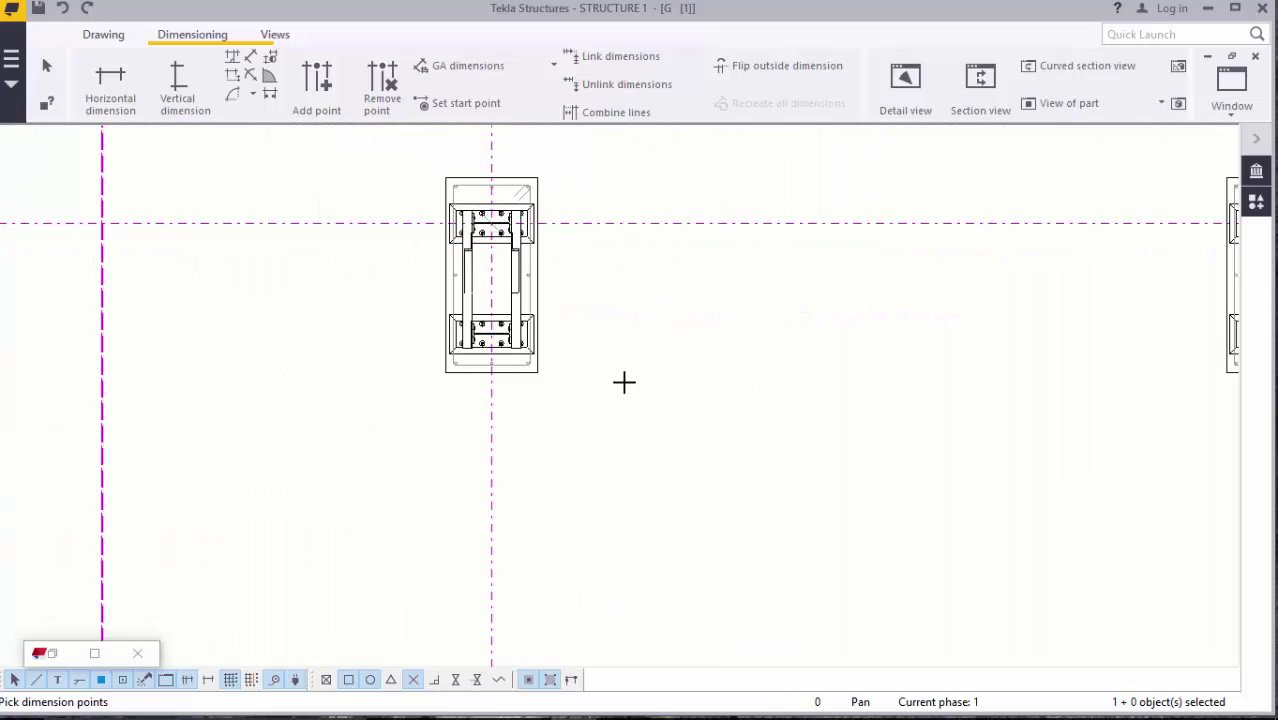
scroll(512, 458, "up", 3)
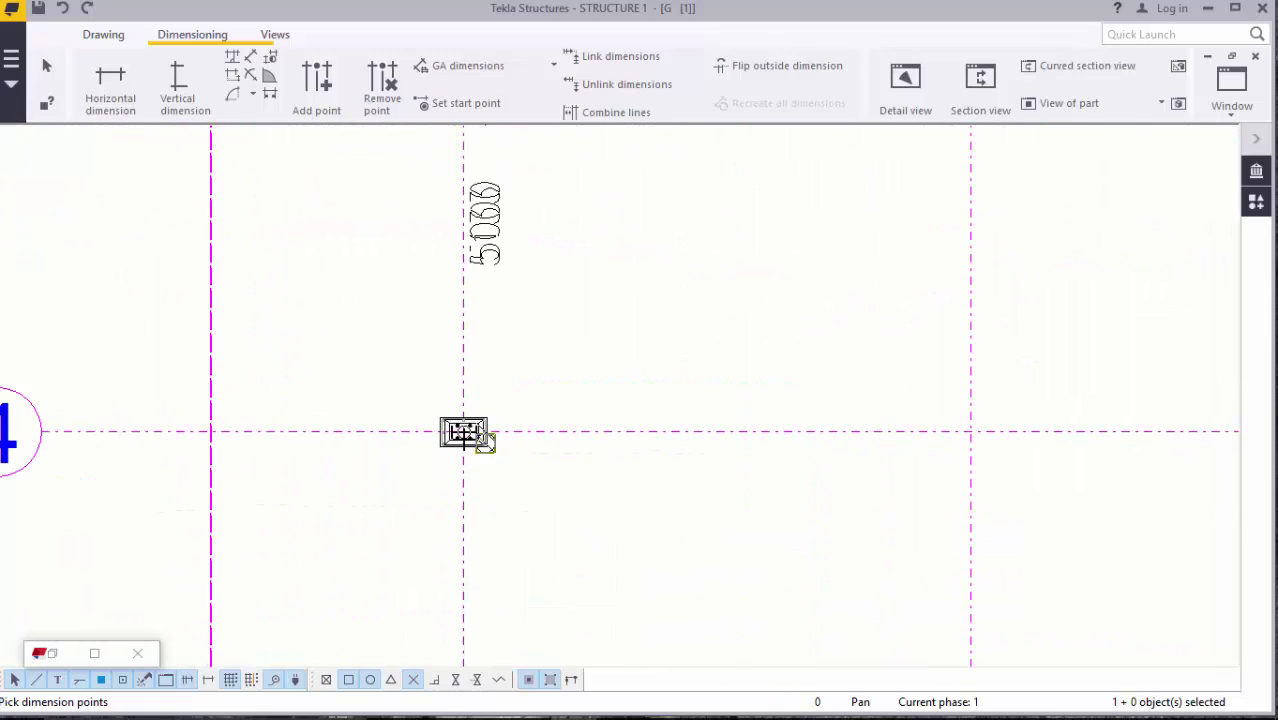
scroll(476, 428, "up", 8)
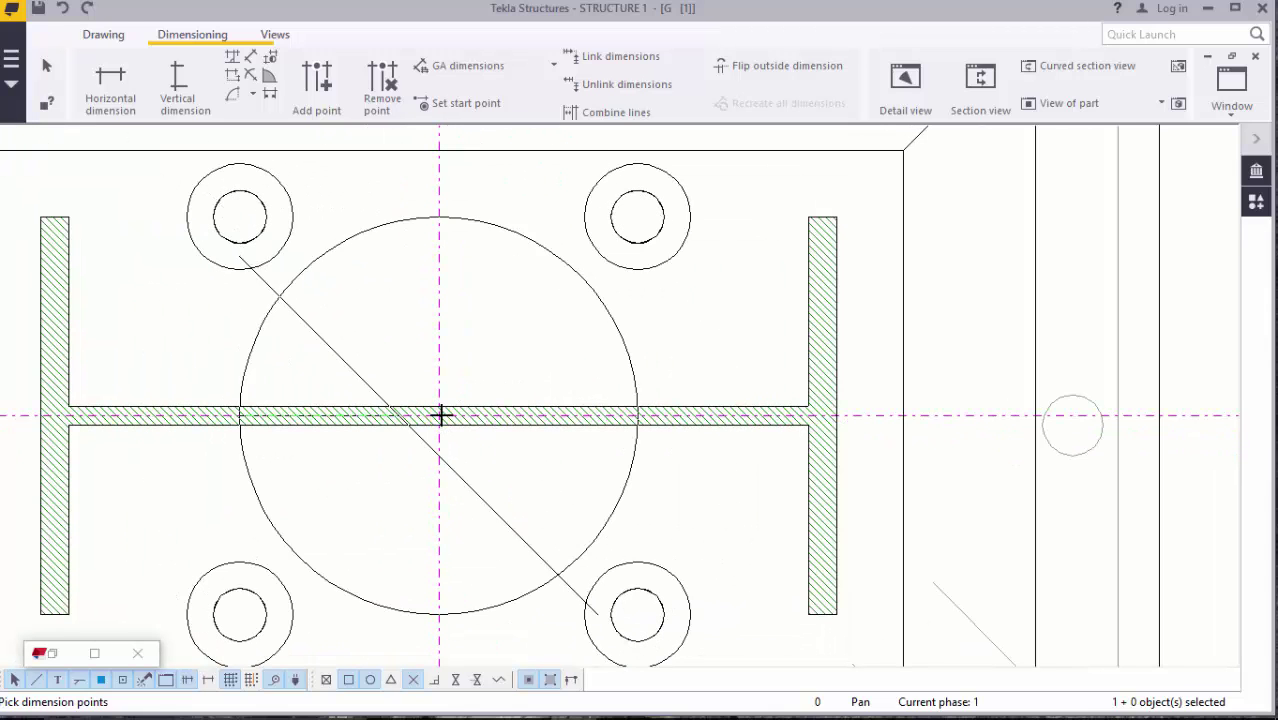
right_click(466, 372)
left_click(485, 385)
scroll(580, 440, "down", 5)
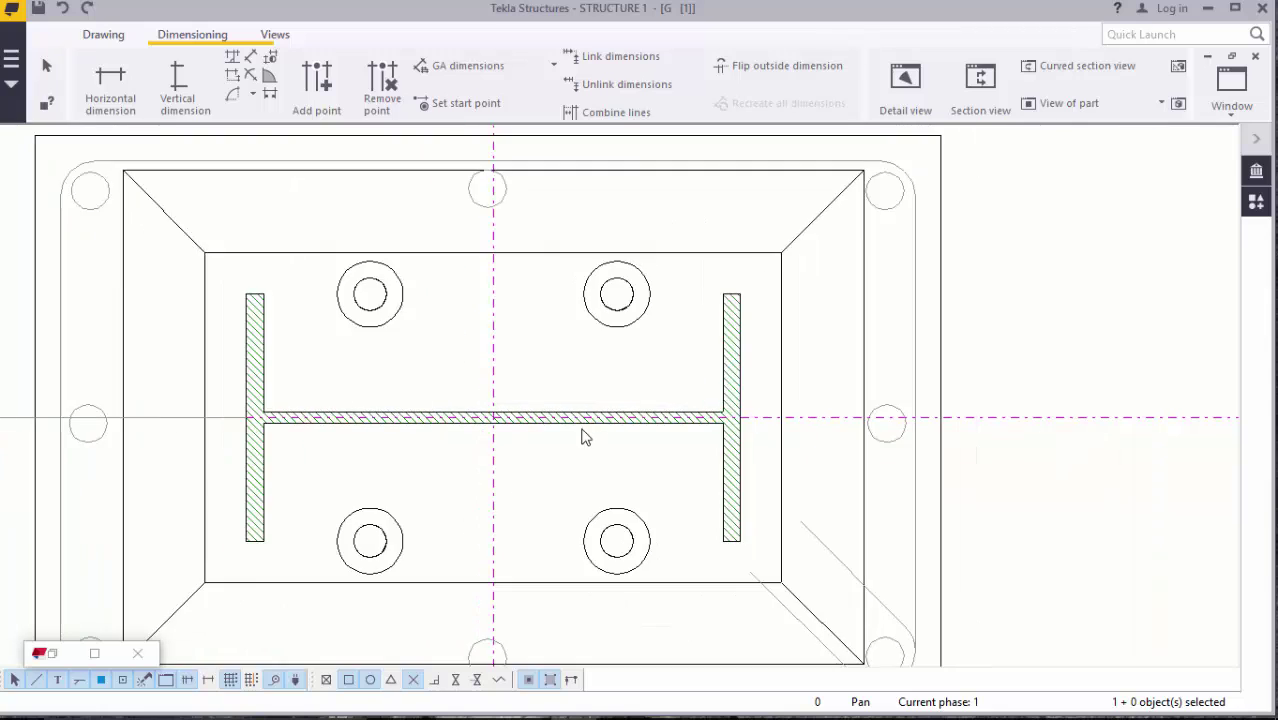
scroll(575, 453, "down", 9)
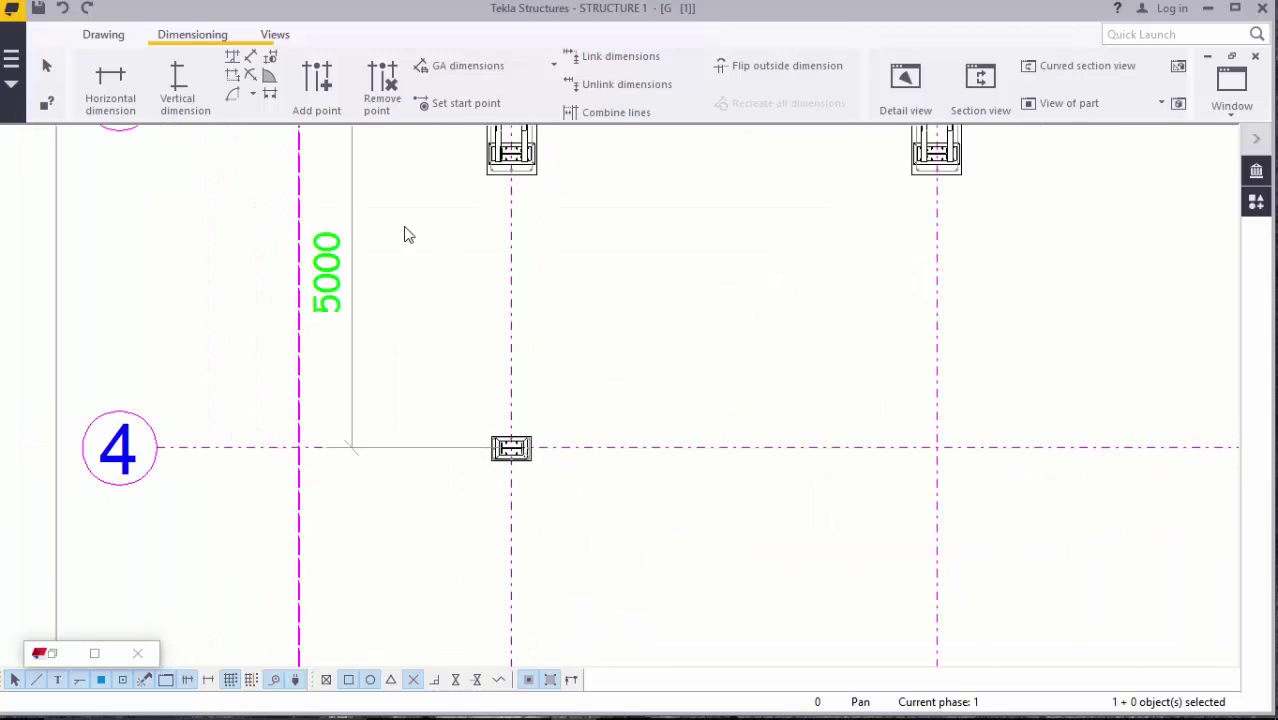
- Drag the 5000 dimension between grids 4 and 5 further right
scroll(405, 234, "up", 2)
scroll(450, 368, "down", 4)
scroll(370, 343, "up", 2)
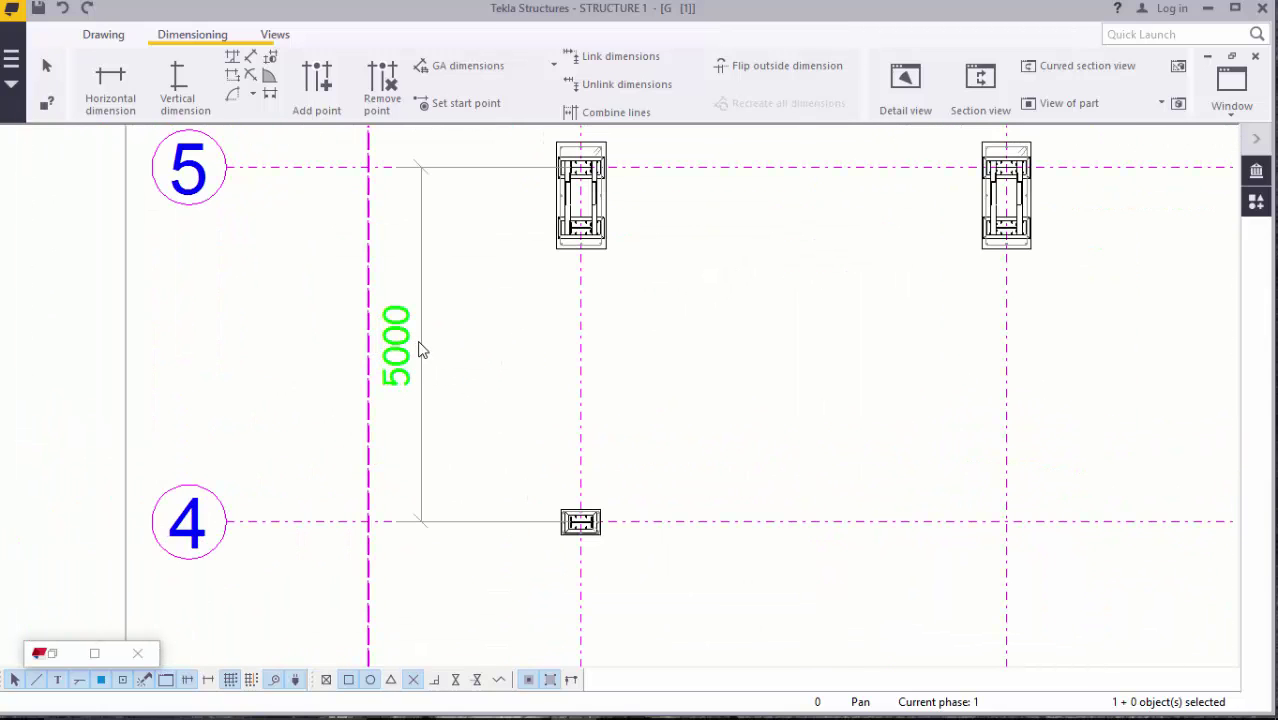
left_click_drag(421, 348, 448, 340)
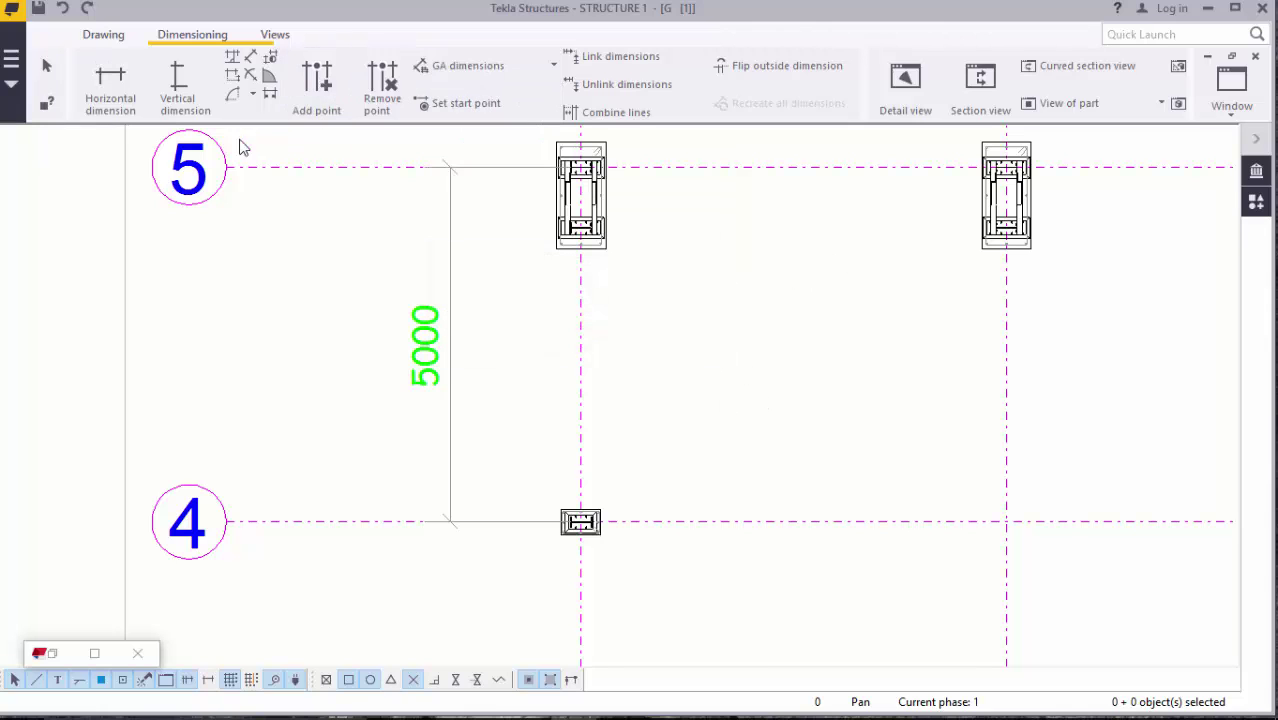
- Add a free vertical dimension along grid A from the grid 4 plate through grids 3 and 2, 5000 each
left_click(251, 57)
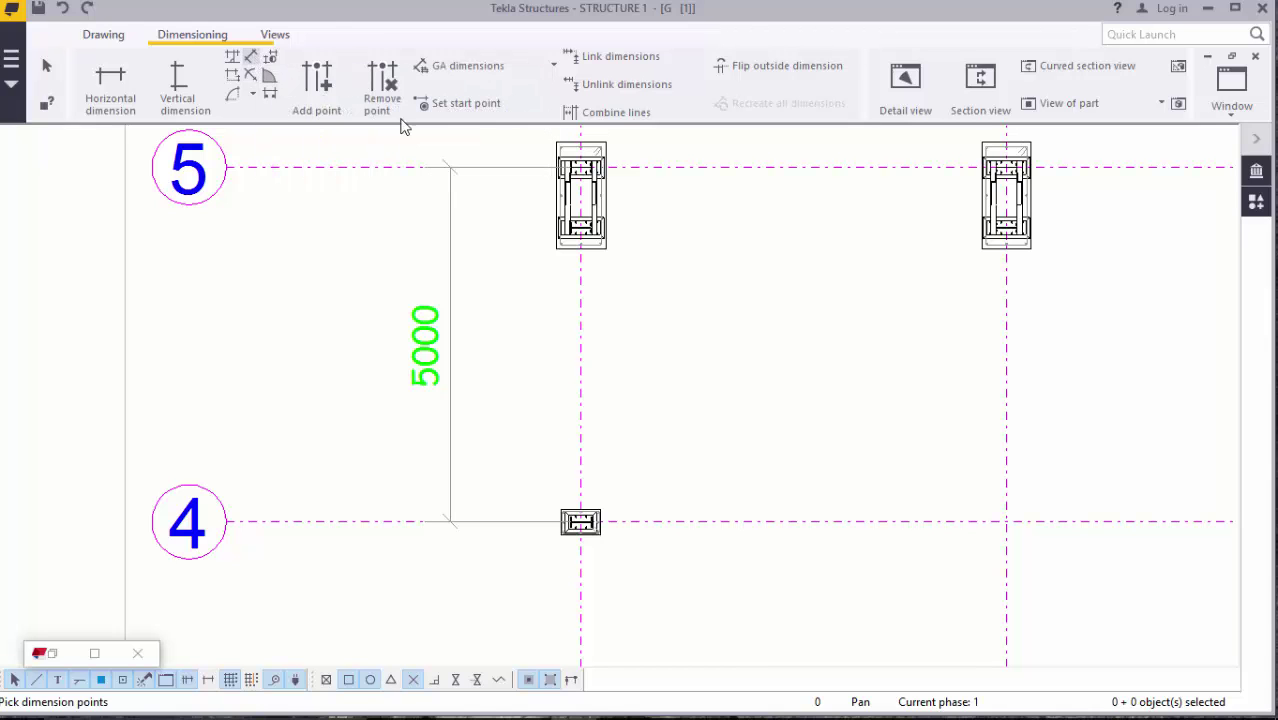
scroll(612, 527, "up", 10)
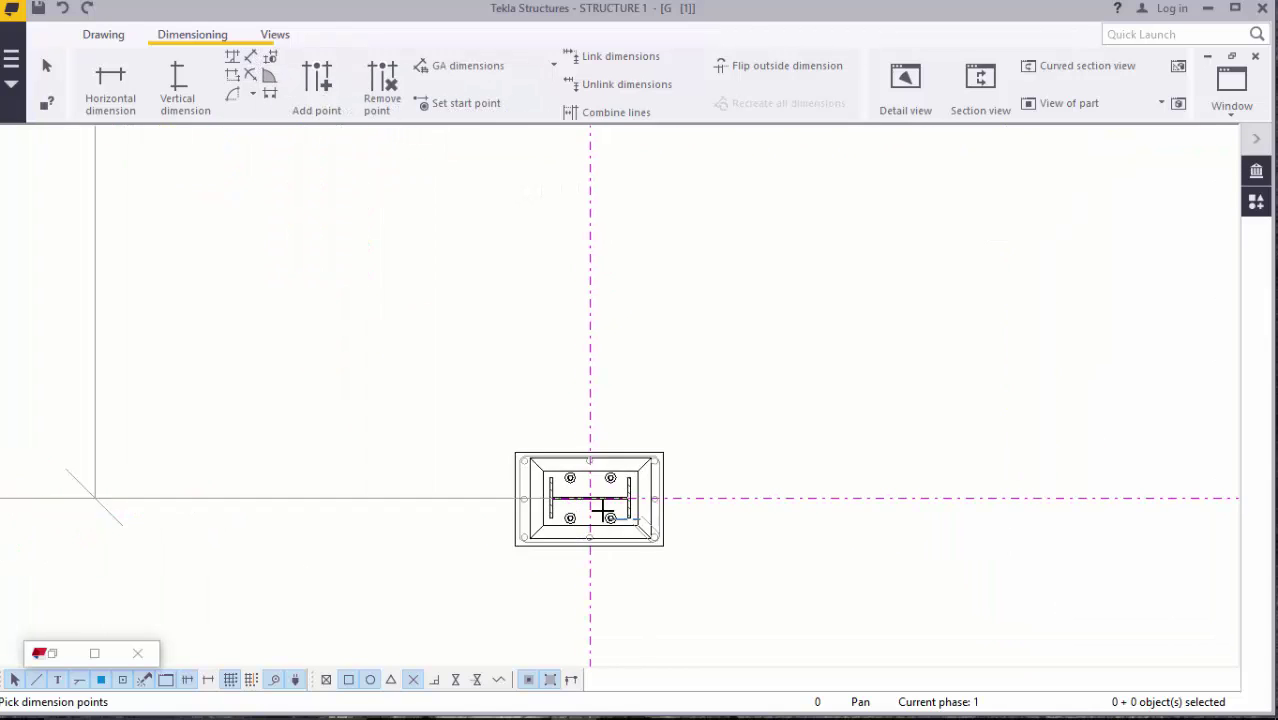
scroll(583, 501, "up", 8)
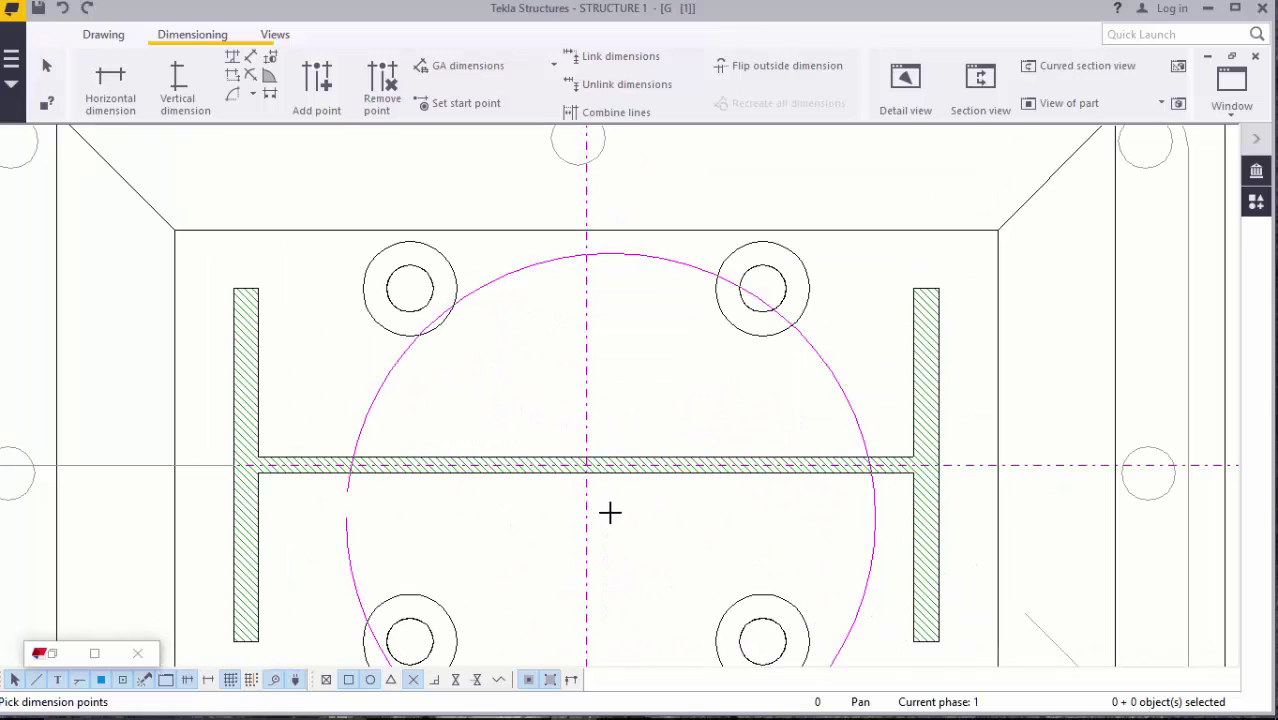
scroll(603, 312, "down", 15)
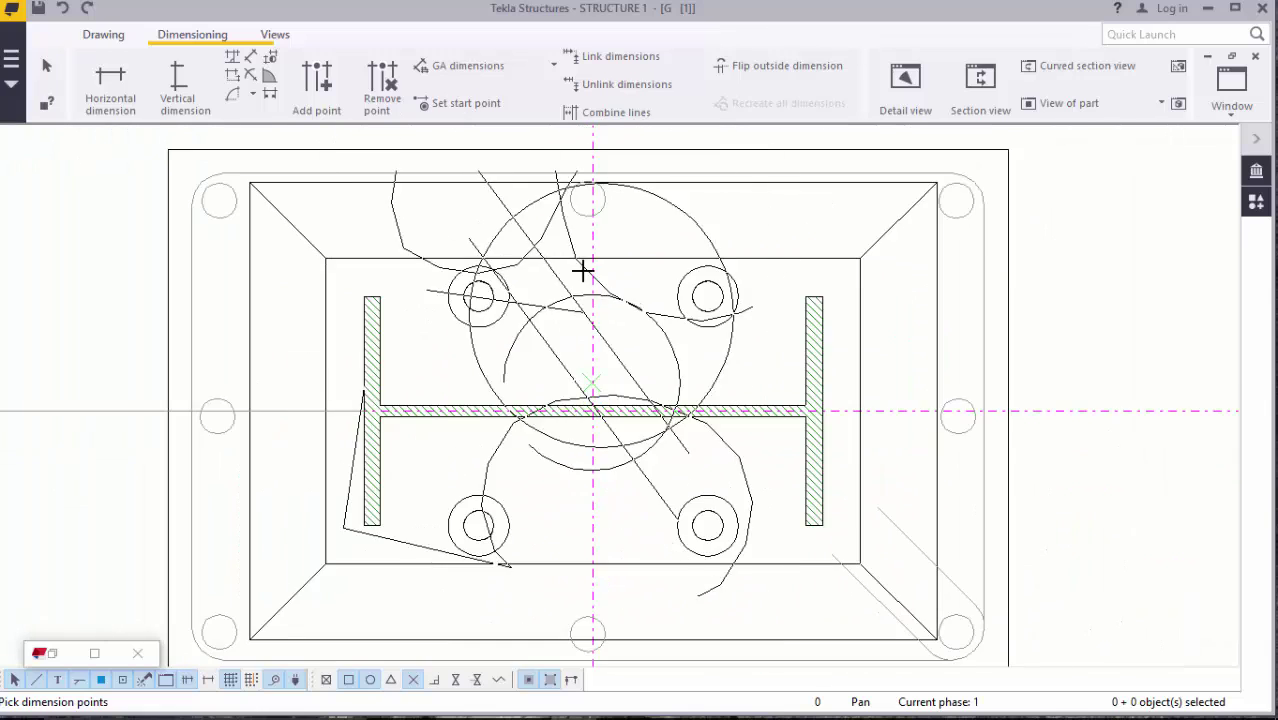
scroll(570, 221, "down", 4)
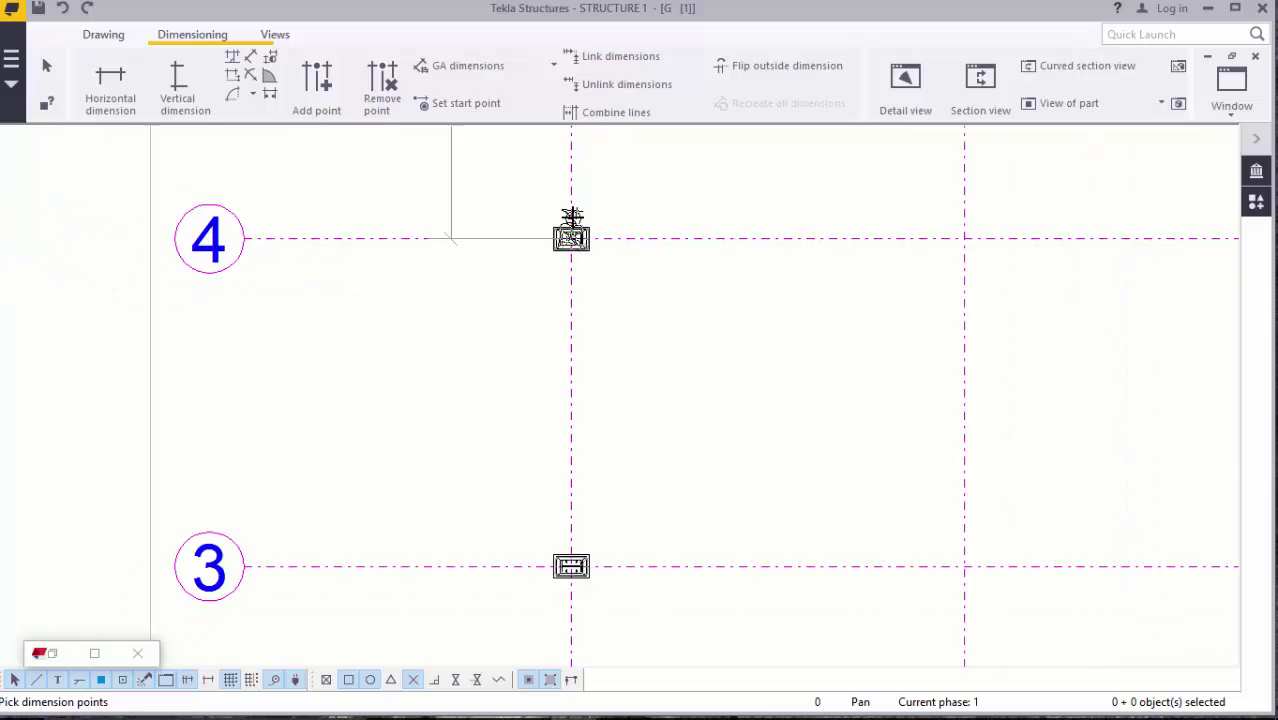
left_click(571, 220)
scroll(575, 456, "up", 5)
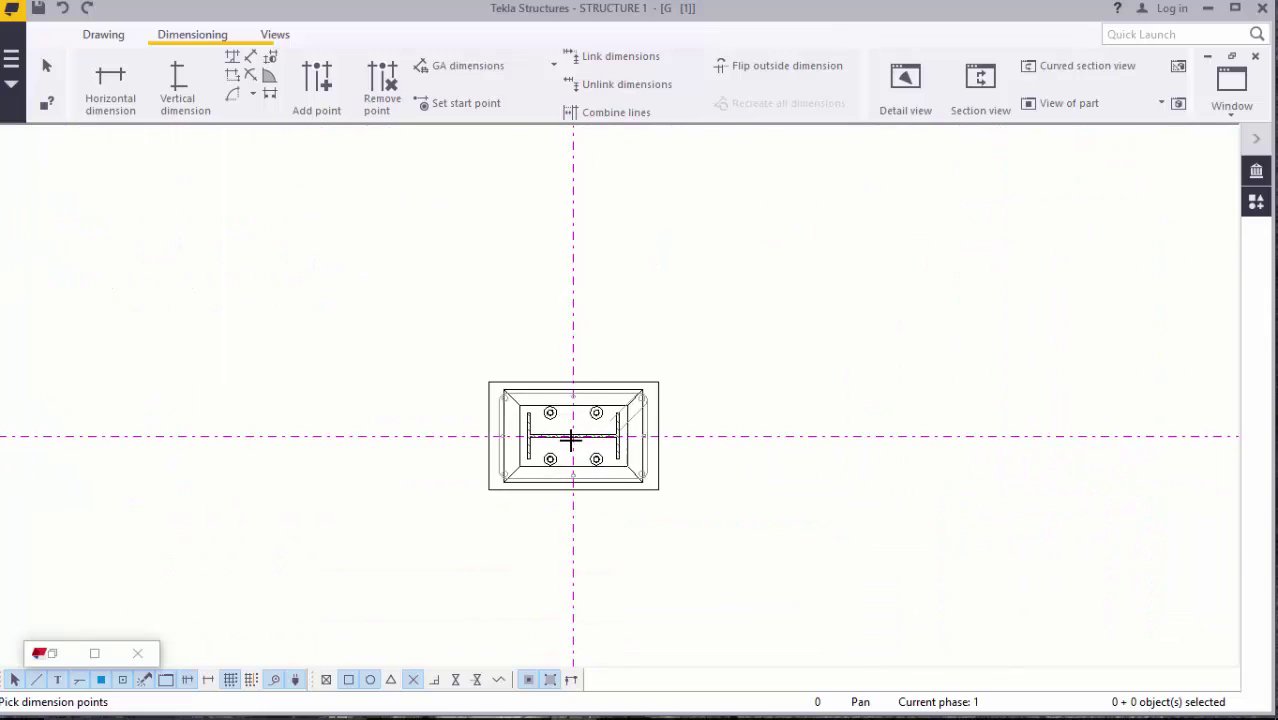
scroll(571, 440, "up", 10)
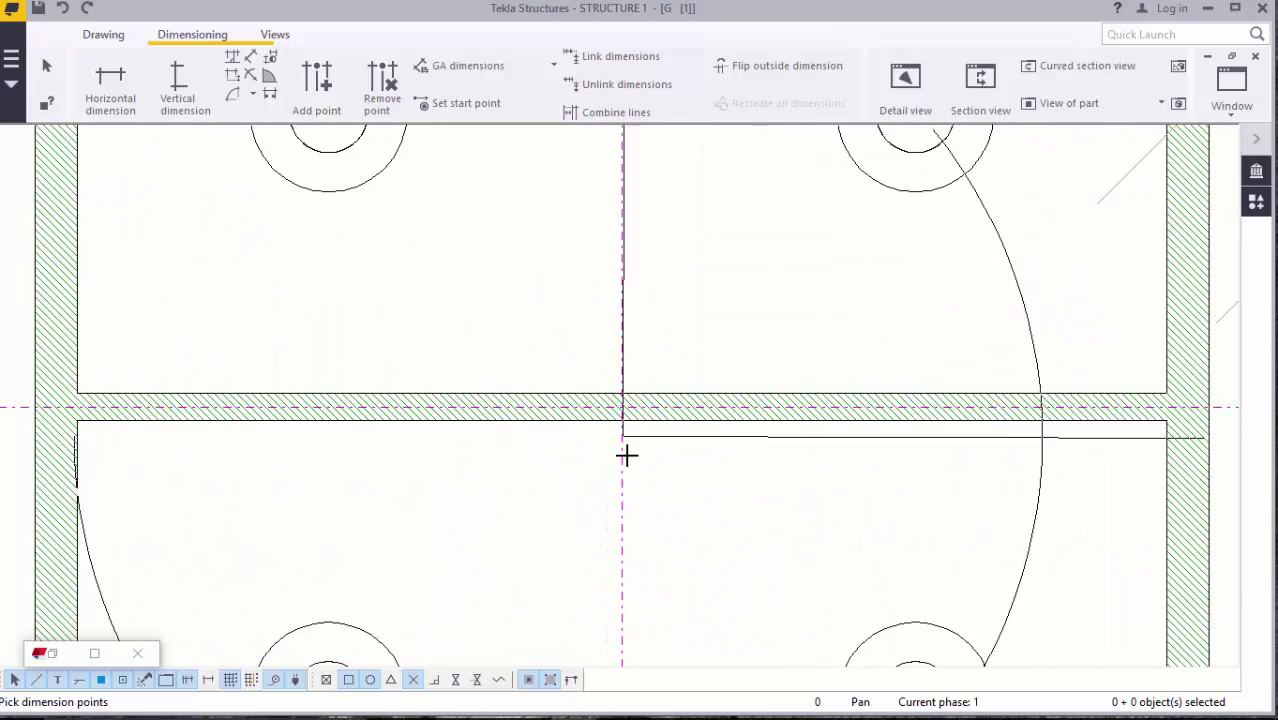
scroll(626, 456, "up", 4)
scroll(621, 405, "down", 10)
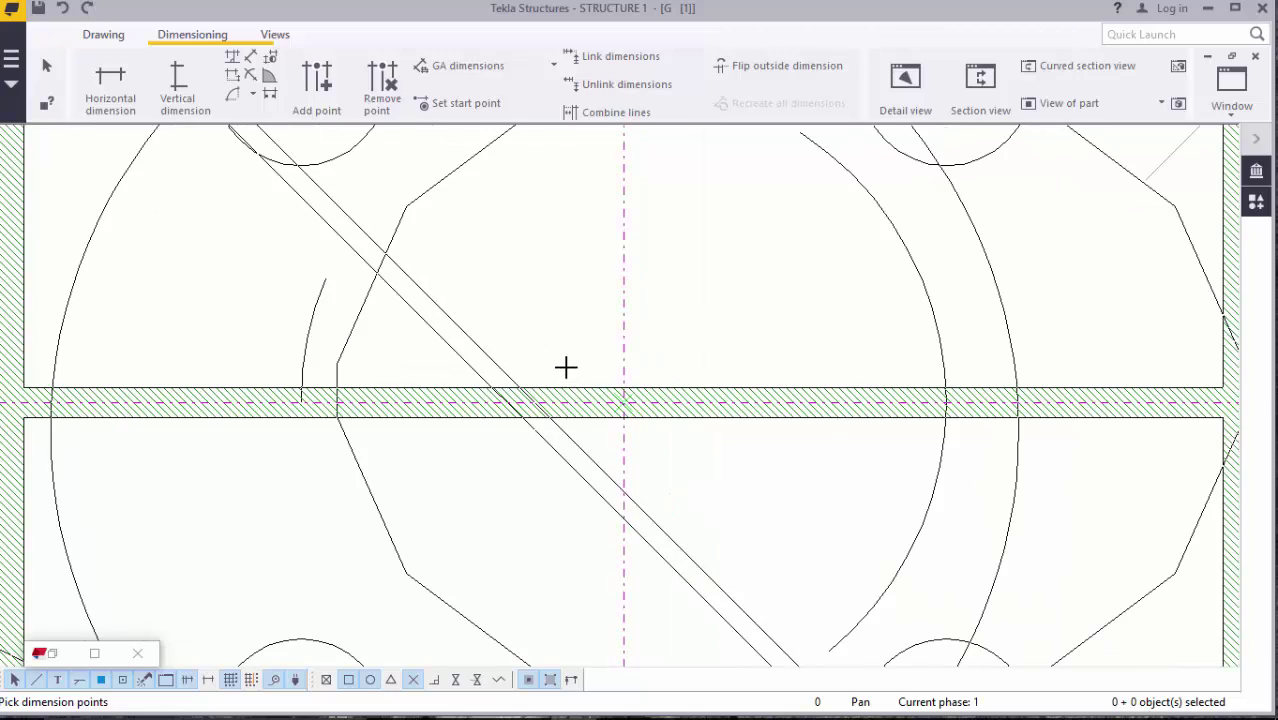
scroll(594, 342, "down", 15)
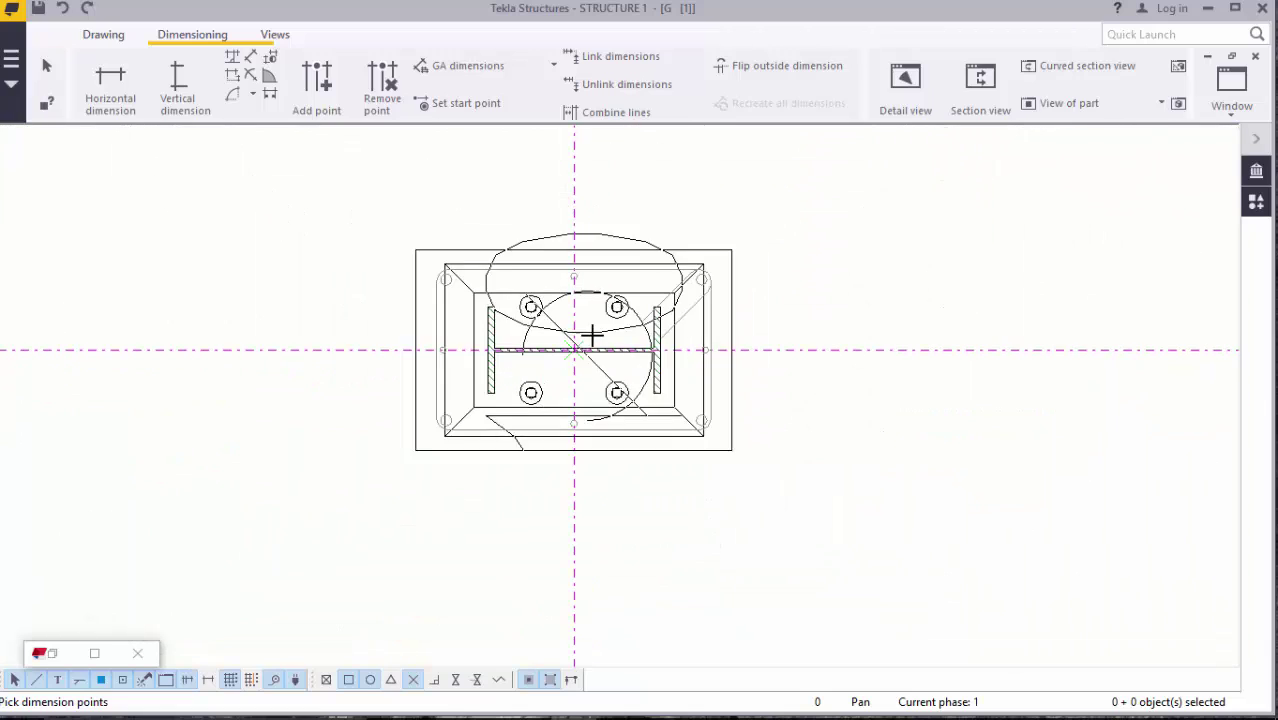
scroll(600, 530, "up", 8)
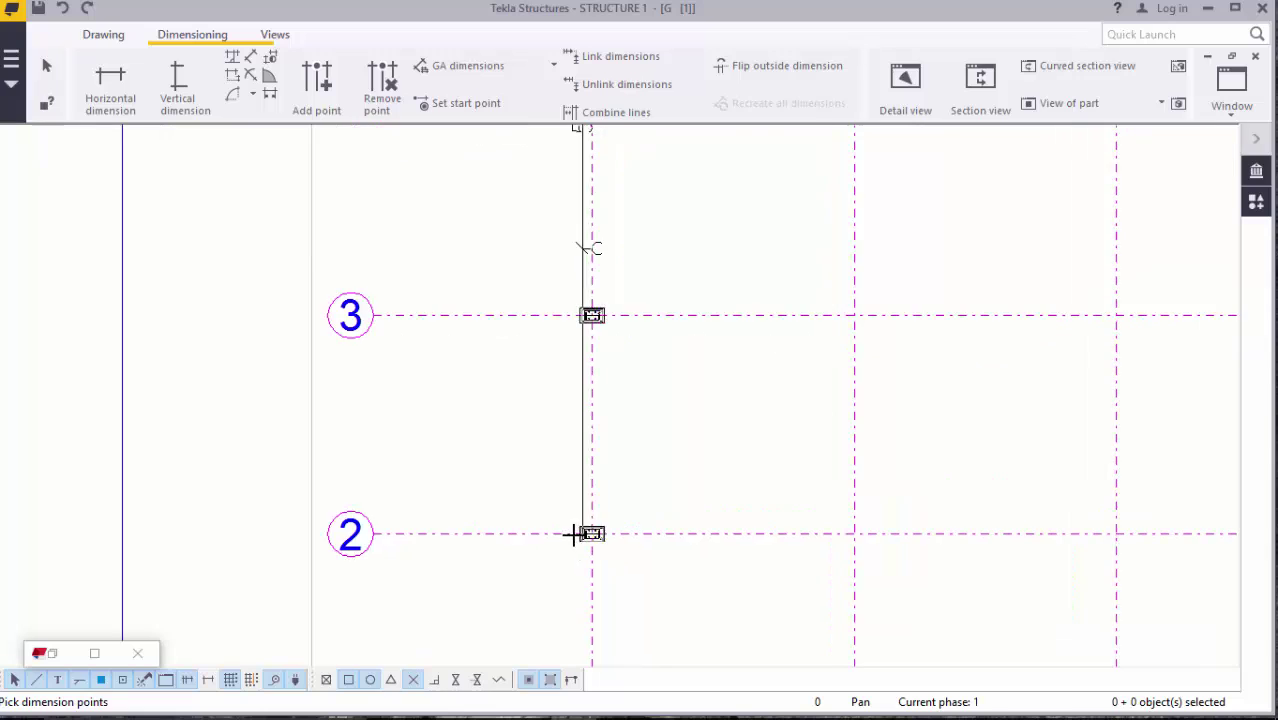
scroll(638, 546, "up", 12)
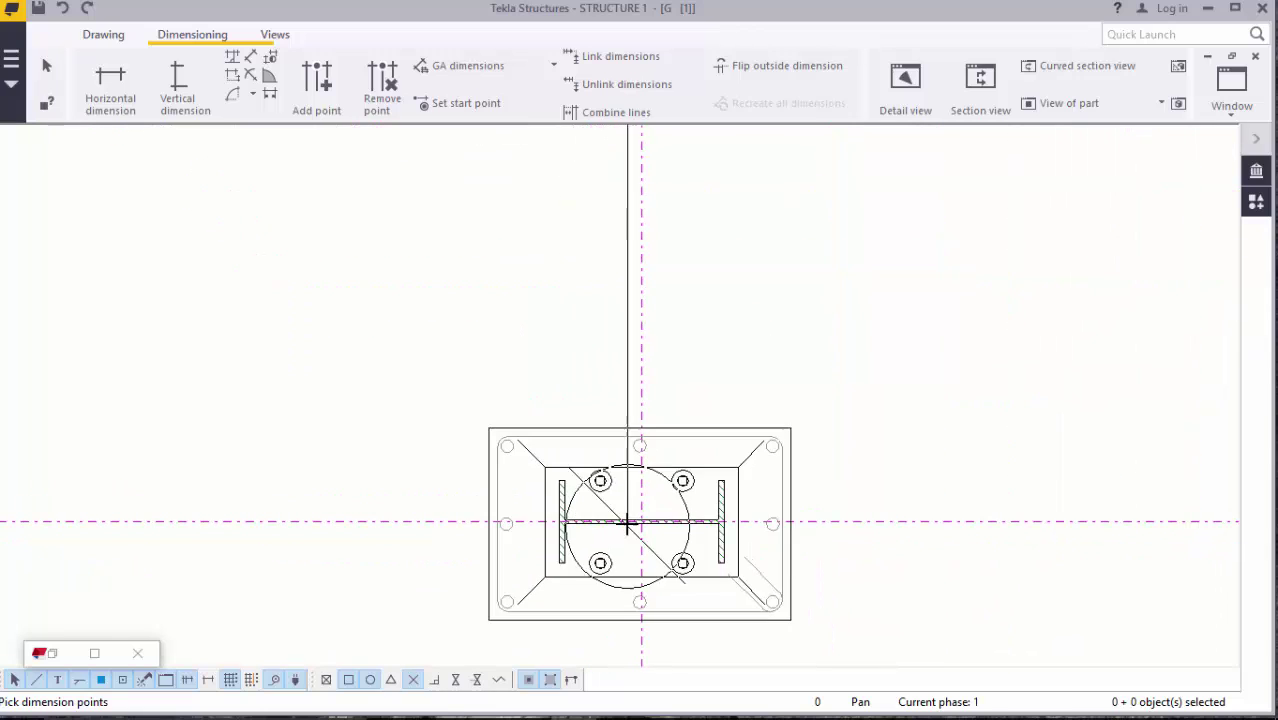
scroll(653, 519, "up", 2)
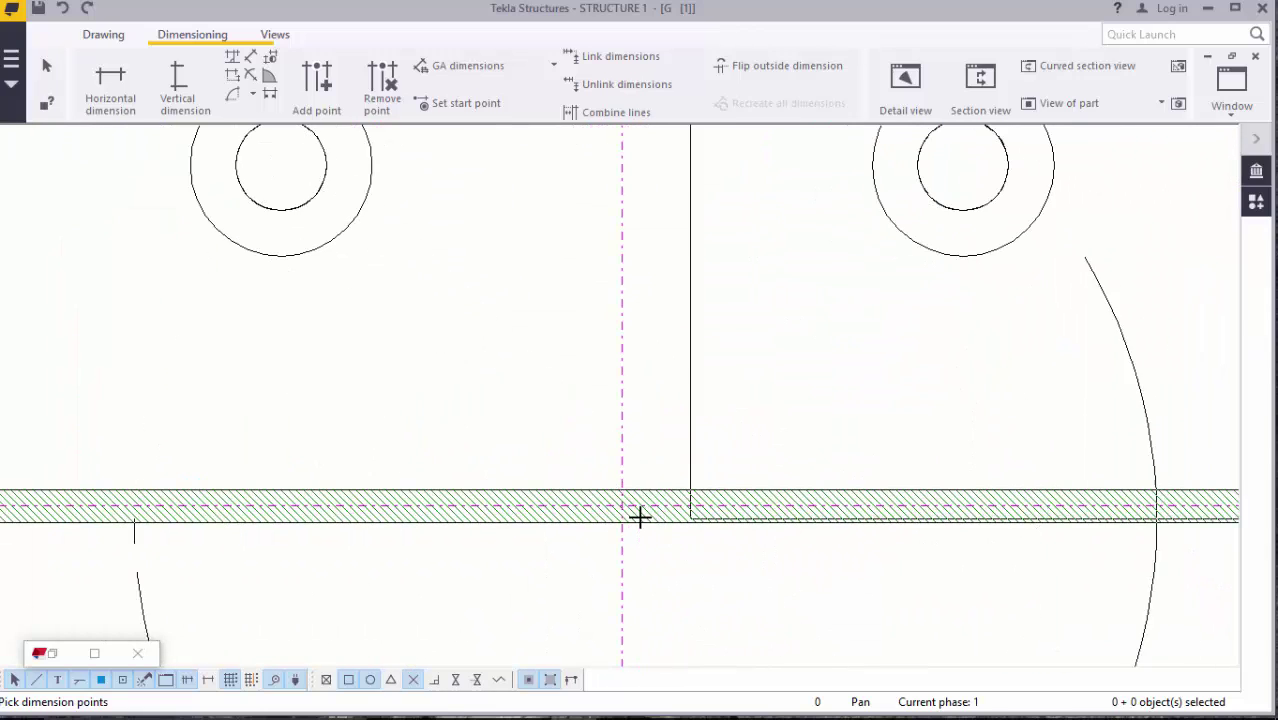
scroll(547, 411, "down", 10)
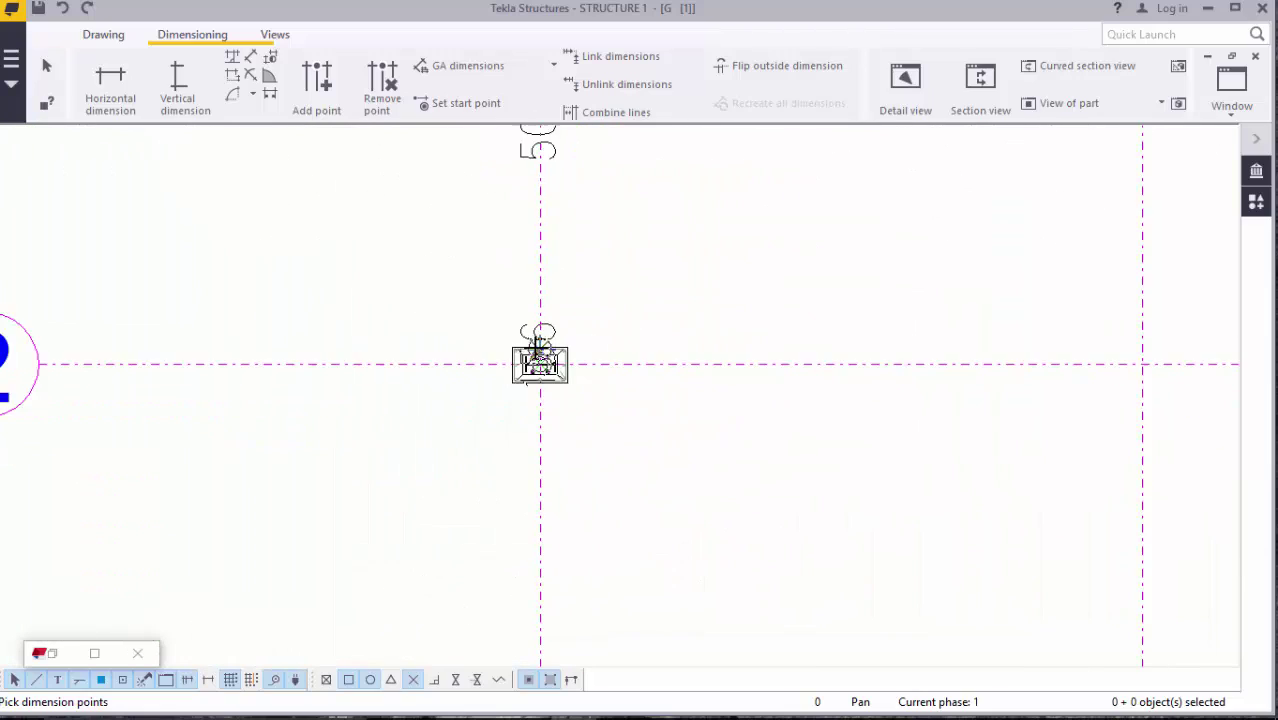
scroll(538, 348, "down", 5)
scroll(530, 560, "up", 6)
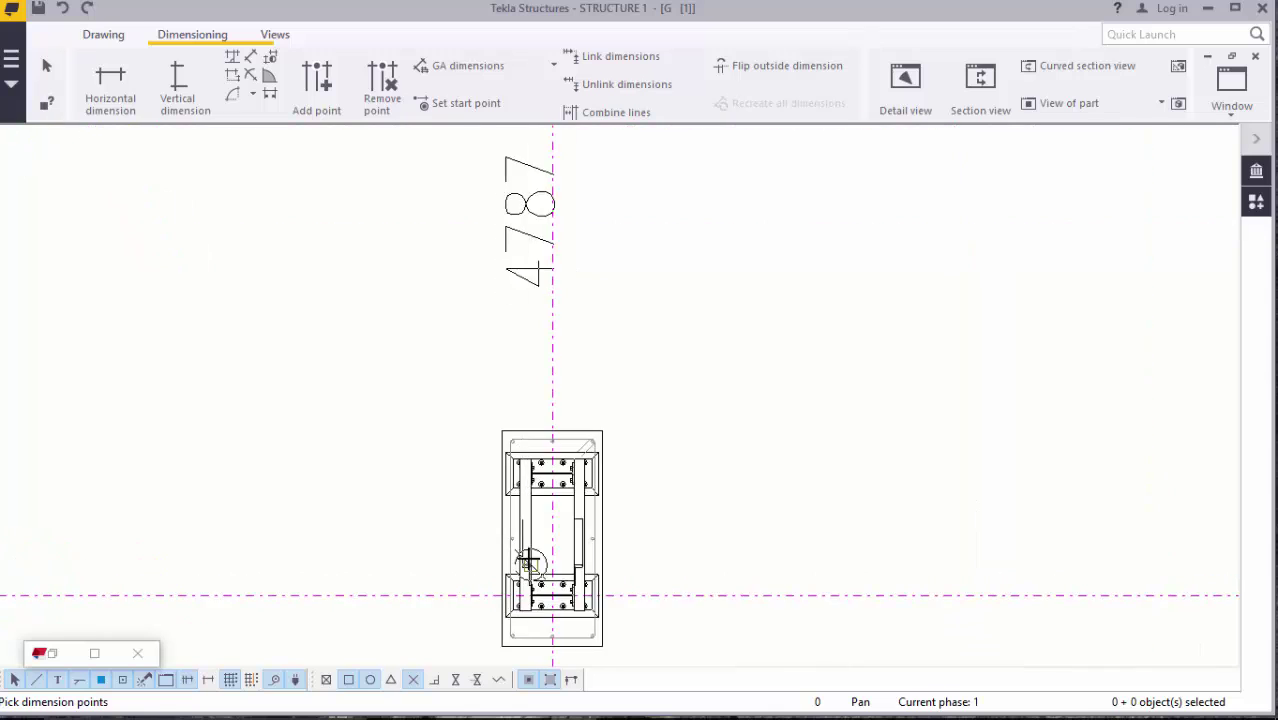
scroll(565, 597, "up", 8)
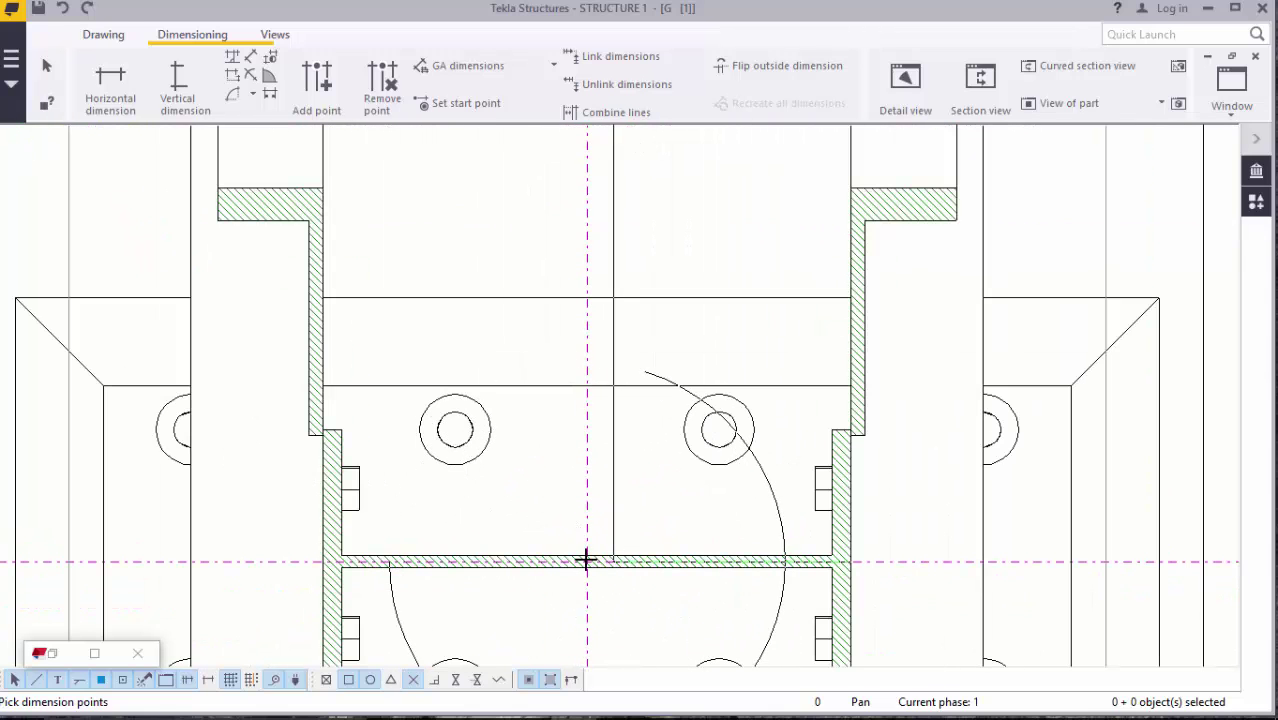
scroll(586, 560, "down", 10)
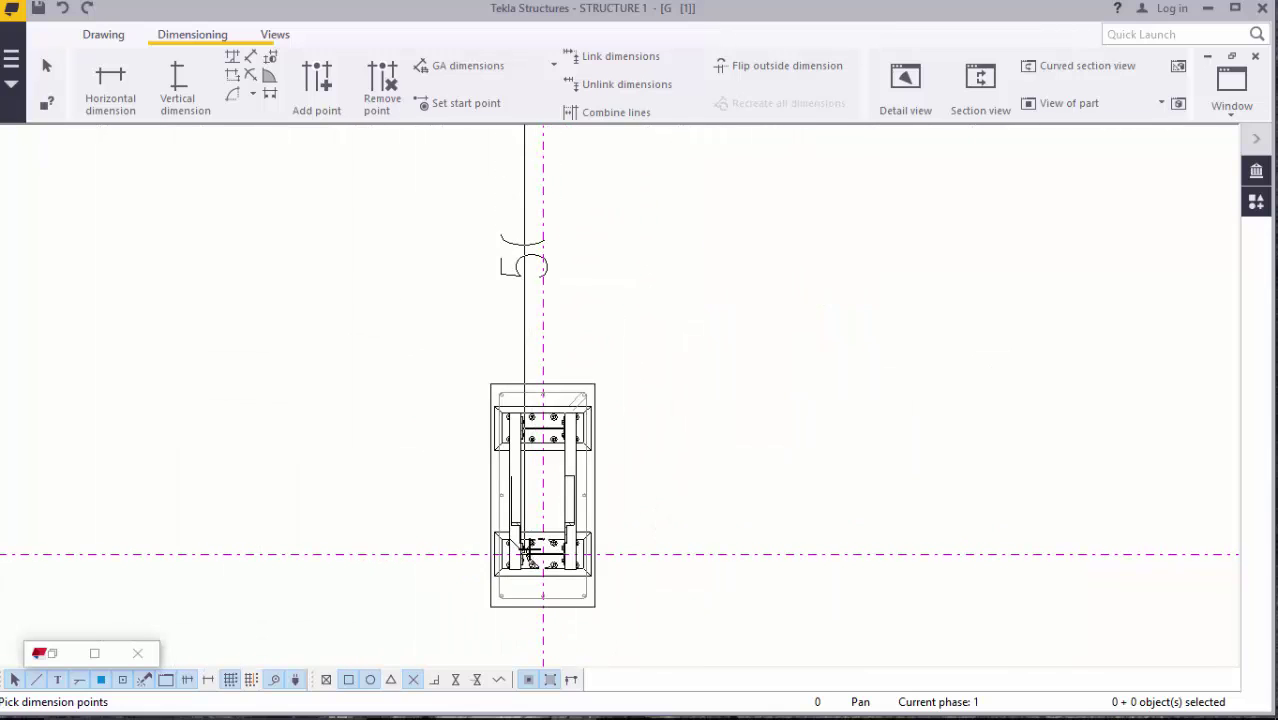
scroll(530, 551, "down", 7)
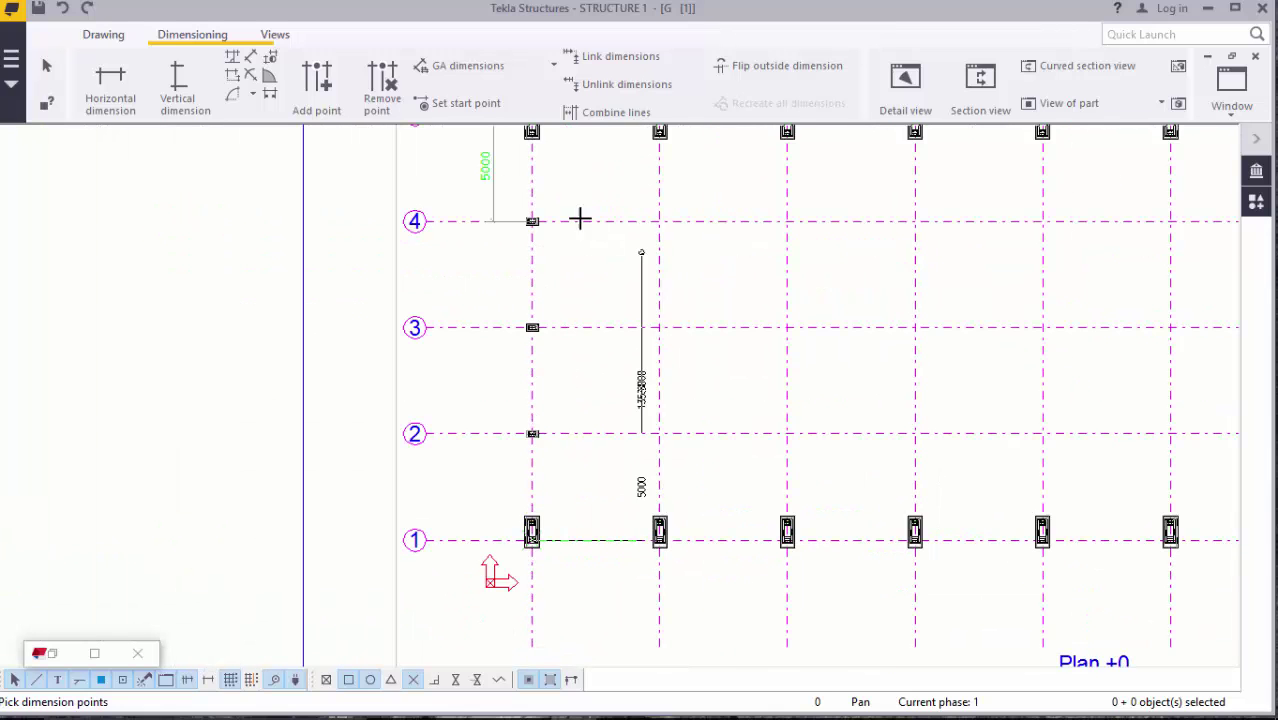
scroll(580, 218, "up", 10)
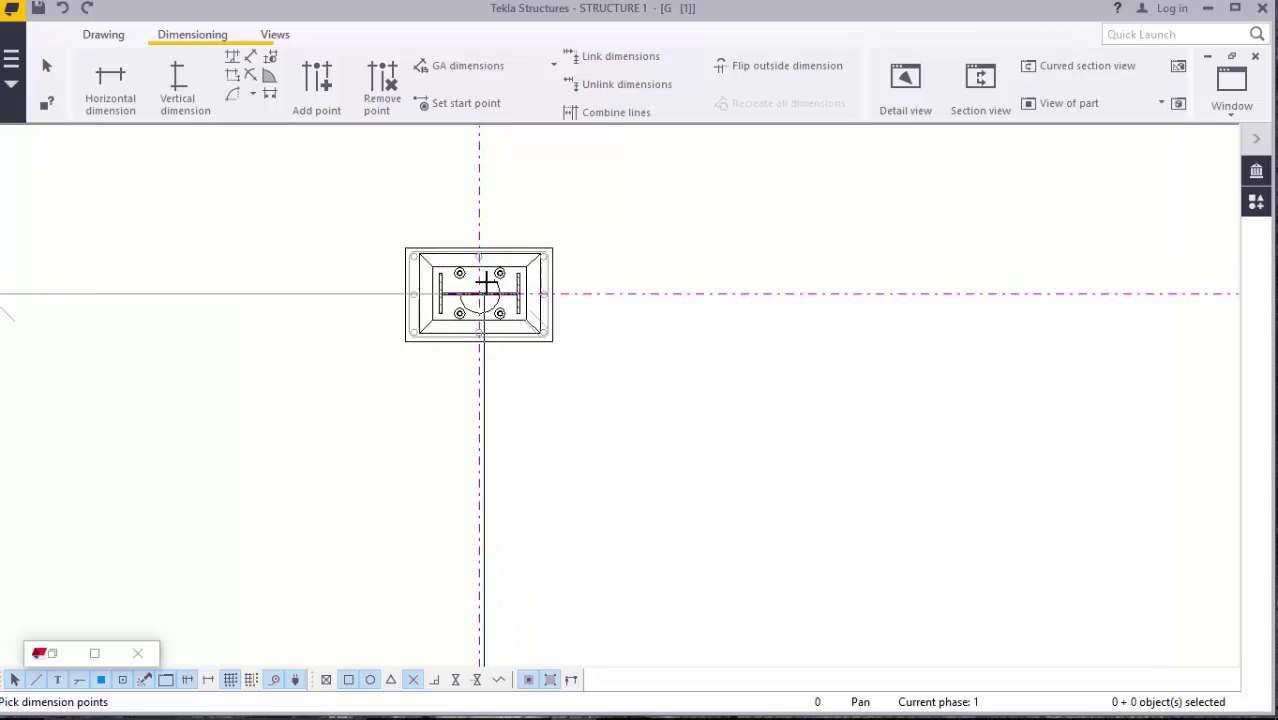
scroll(486, 285, "up", 10)
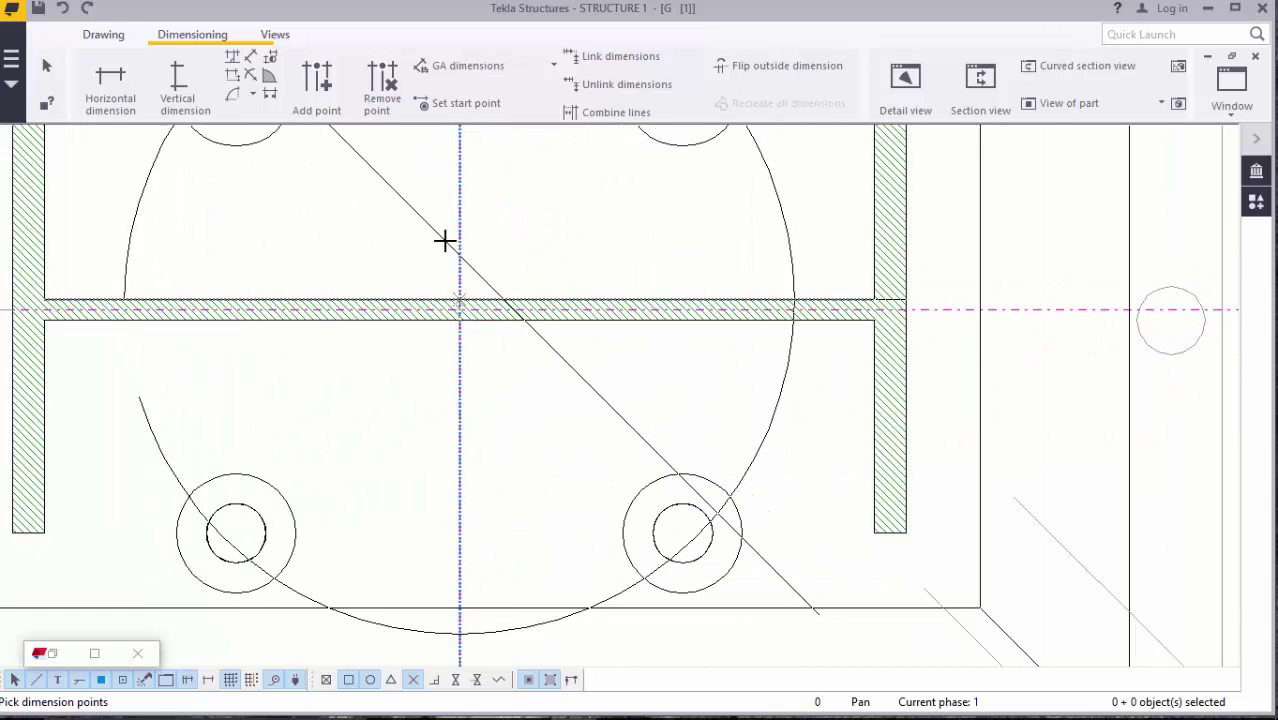
scroll(461, 310, "up", 3)
- End the free dimension command with Interrupt
right_click(496, 248)
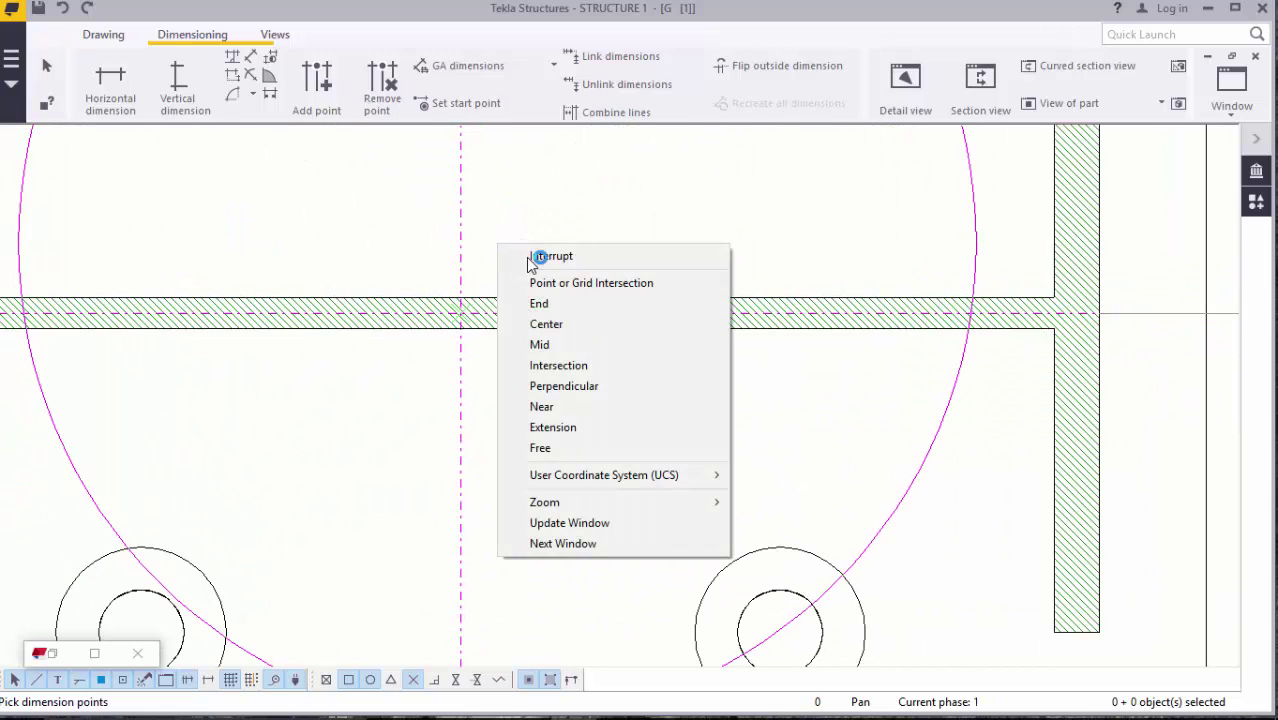
left_click(505, 252)
scroll(515, 260, "down", 5)
scroll(527, 248, "down", 10)
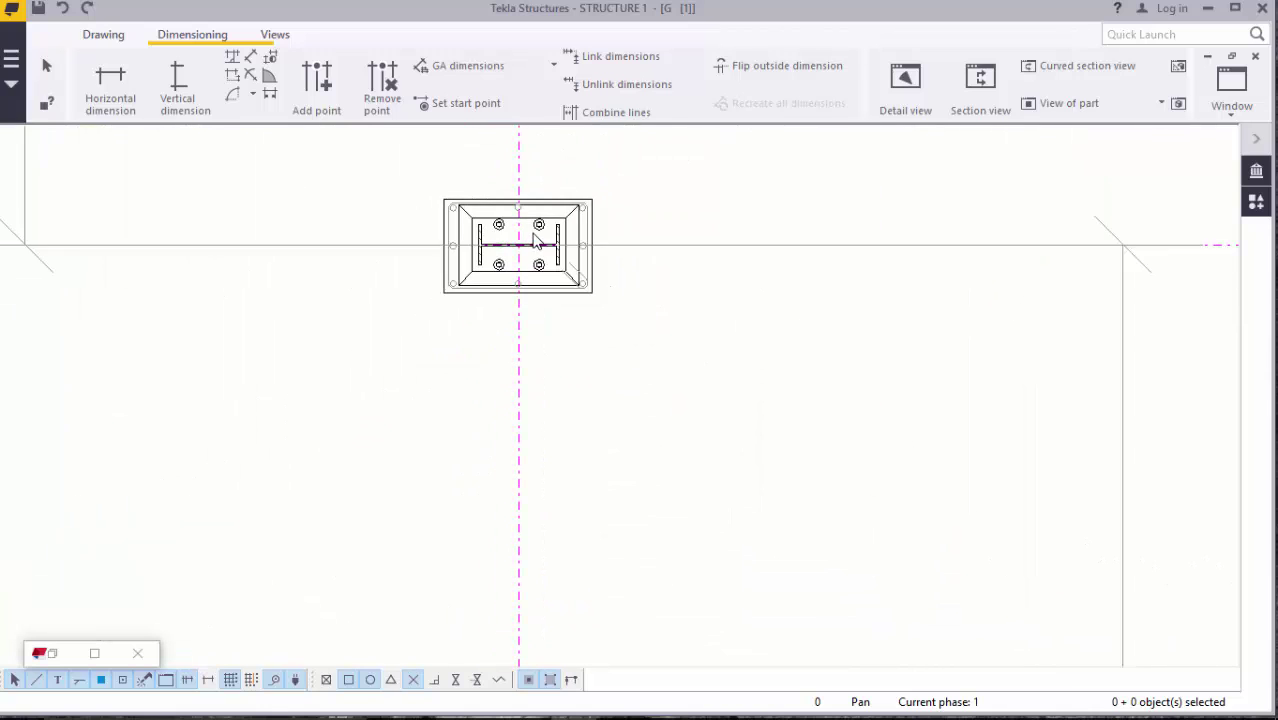
scroll(580, 265, "down", 4)
scroll(612, 347, "up", 2)
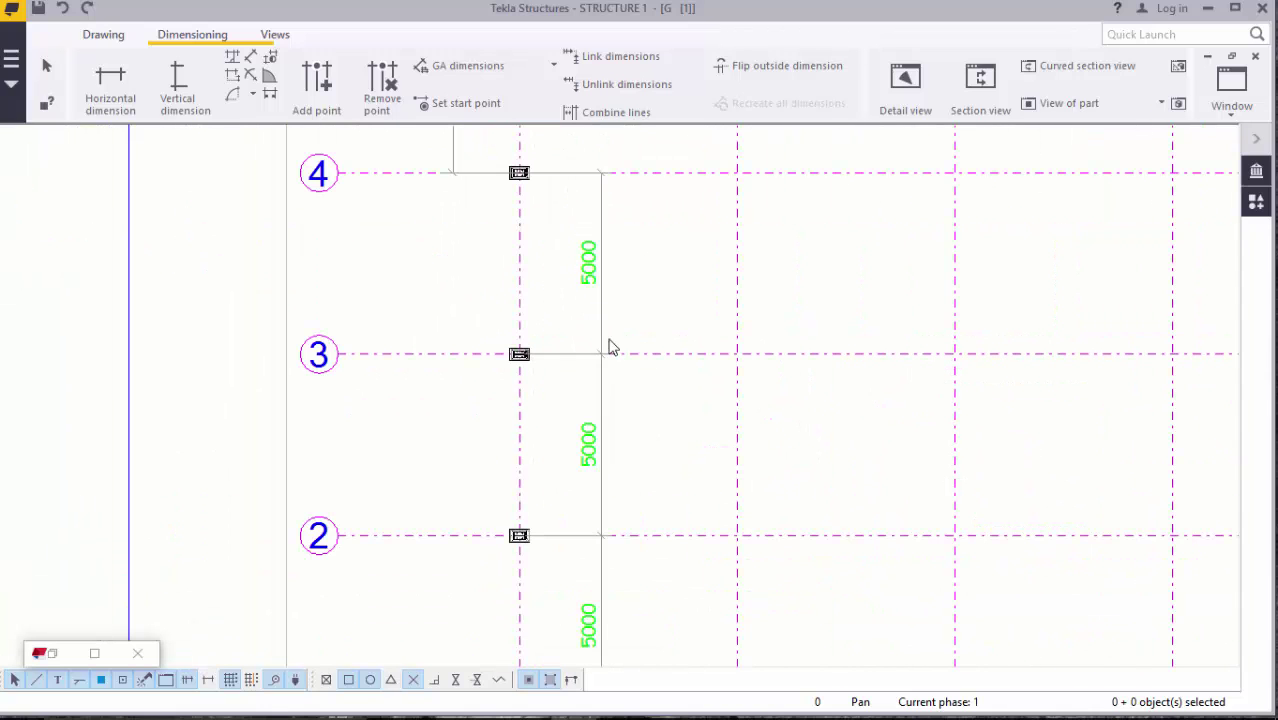
- Drag the vertical 5000 dimension chain left until it snaps to the grid intersections beside the grid labels
left_click(602, 317)
left_click_drag(602, 317, 468, 318)
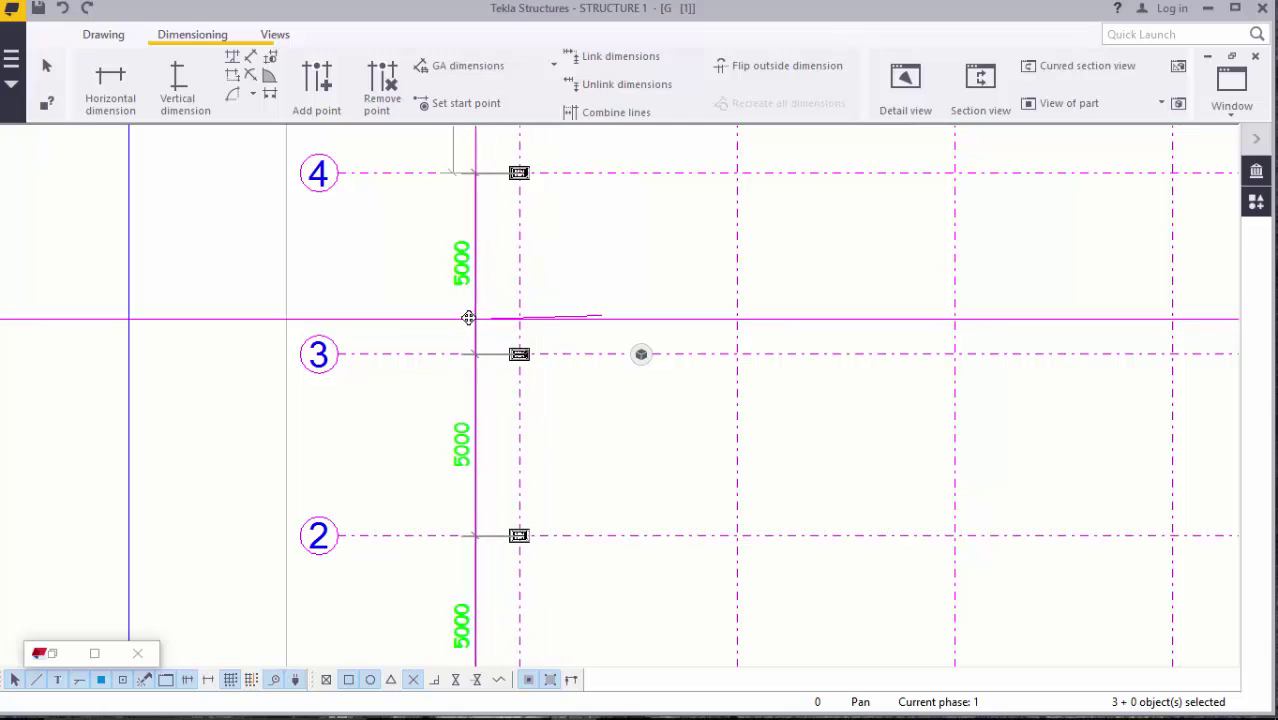
scroll(474, 207, "up", 10)
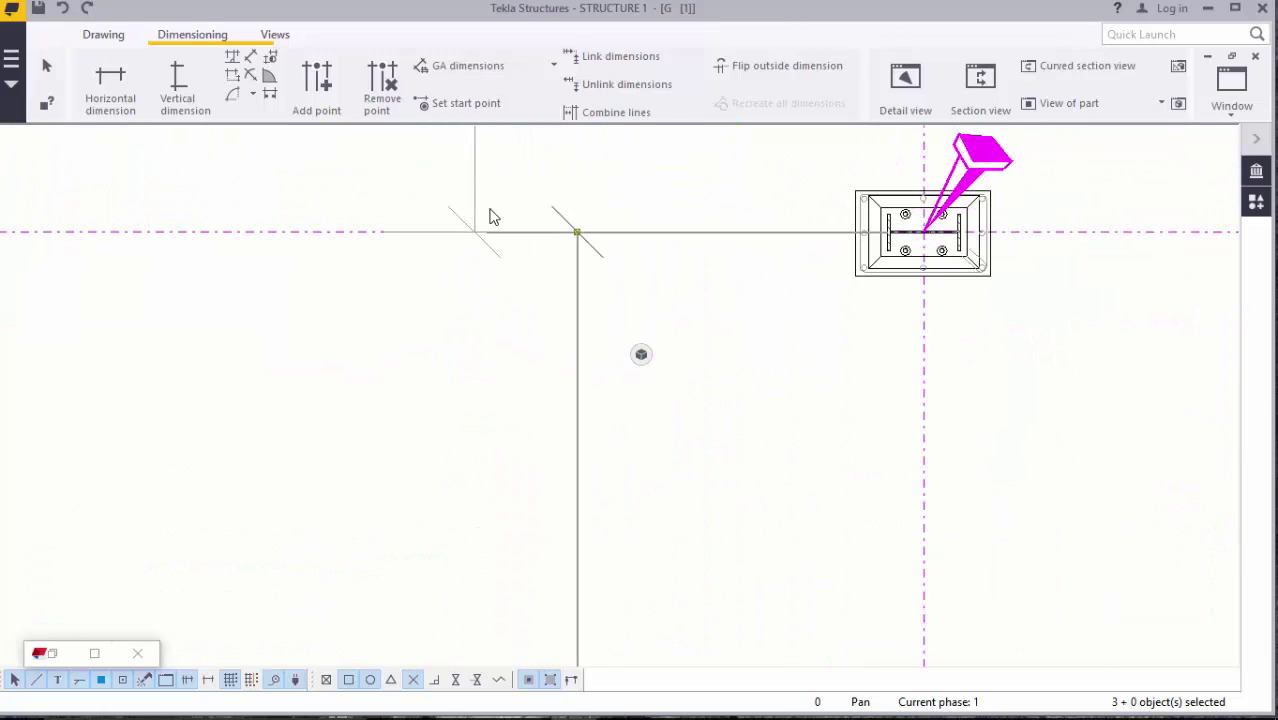
left_click_drag(617, 247, 468, 244)
scroll(505, 258, "up", 5)
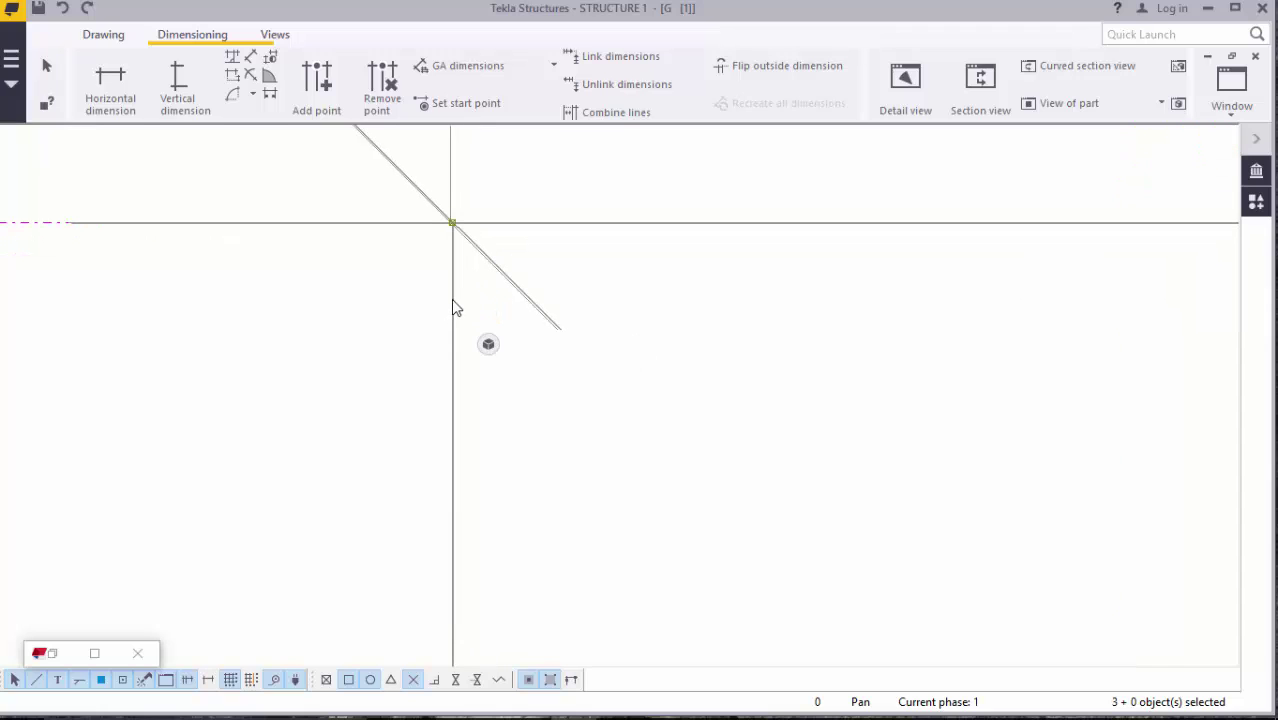
scroll(434, 228, "up", 3)
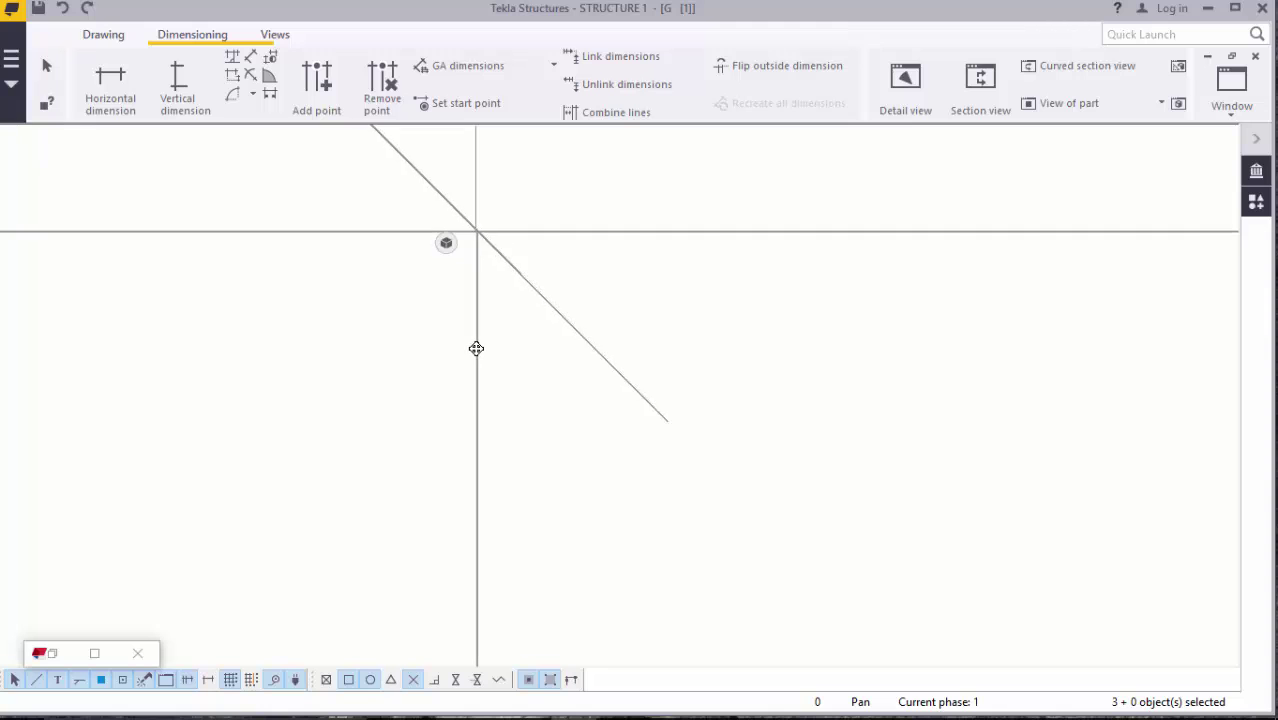
scroll(516, 257, "down", 6)
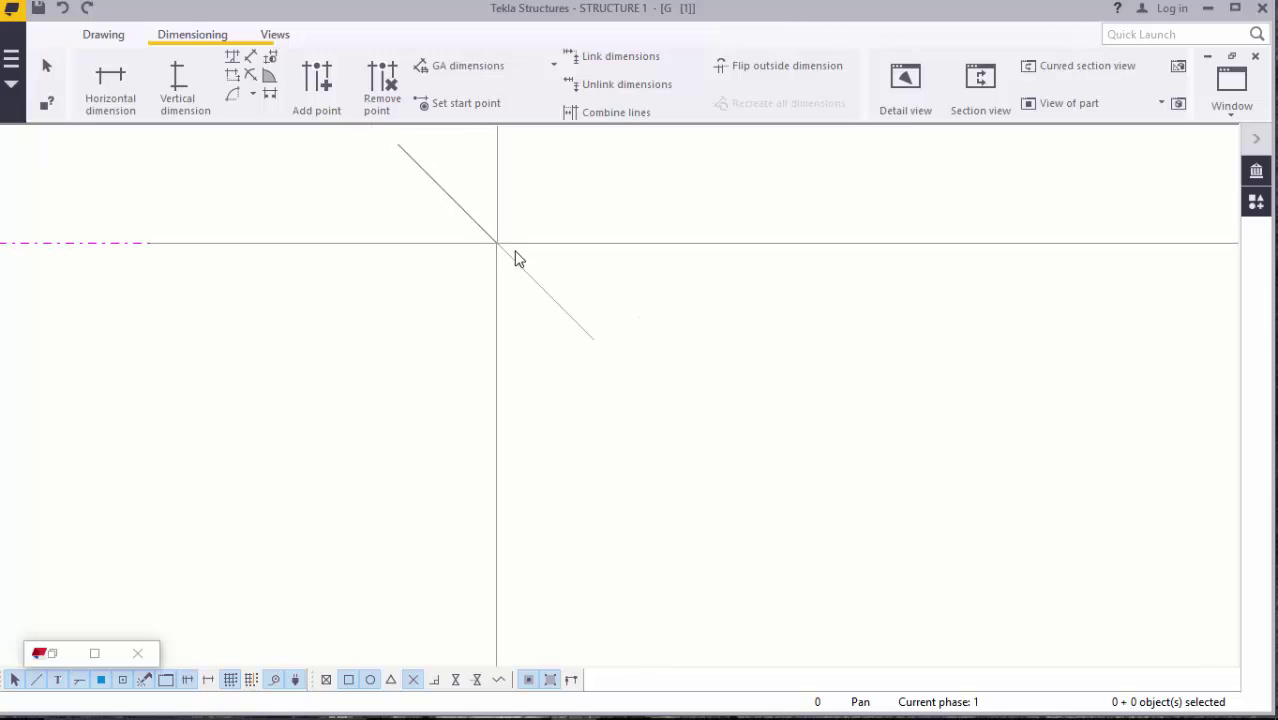
scroll(536, 259, "down", 2)
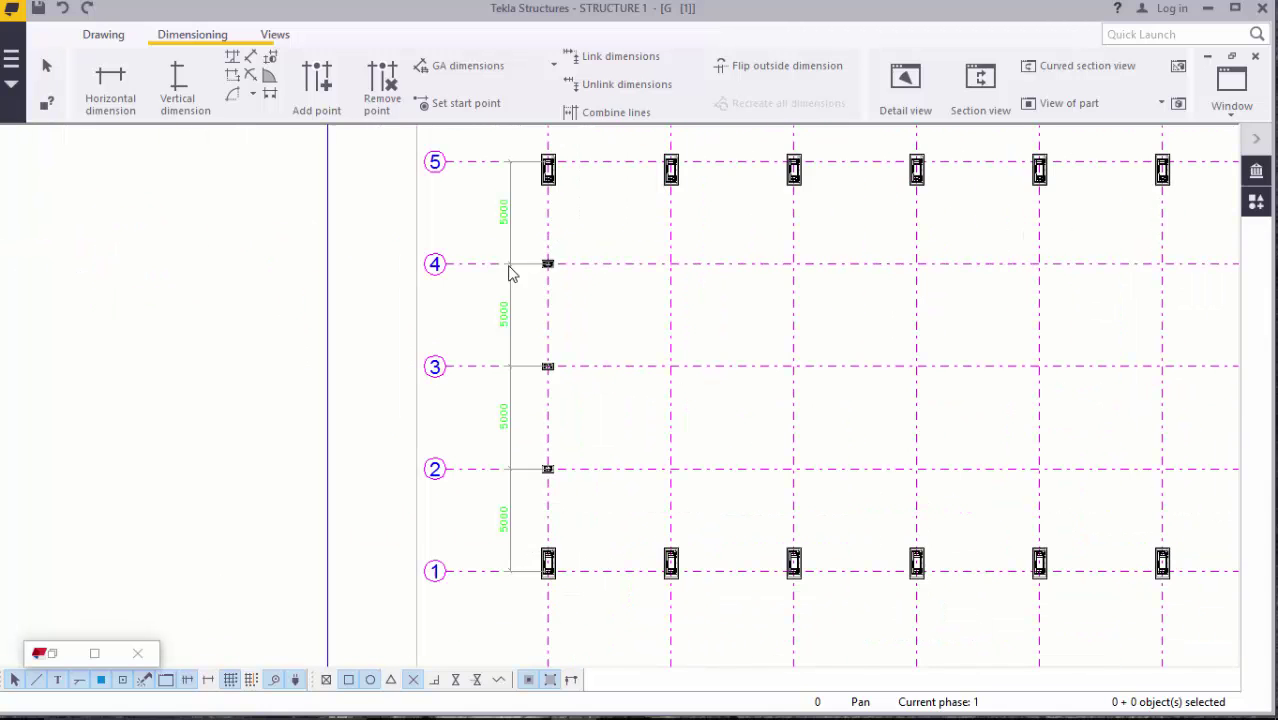
scroll(551, 543, "up", 4)
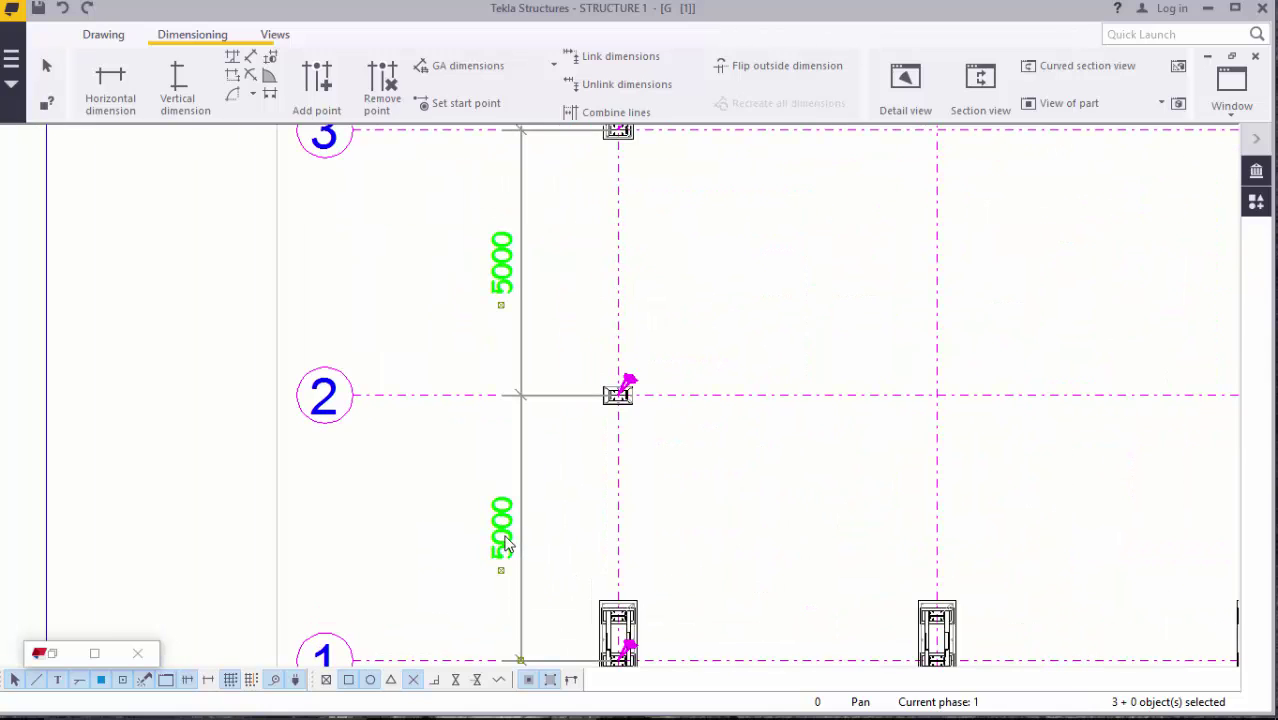
- Make the lower 5000 dimension's text colour and line colour black
double_click(503, 535)
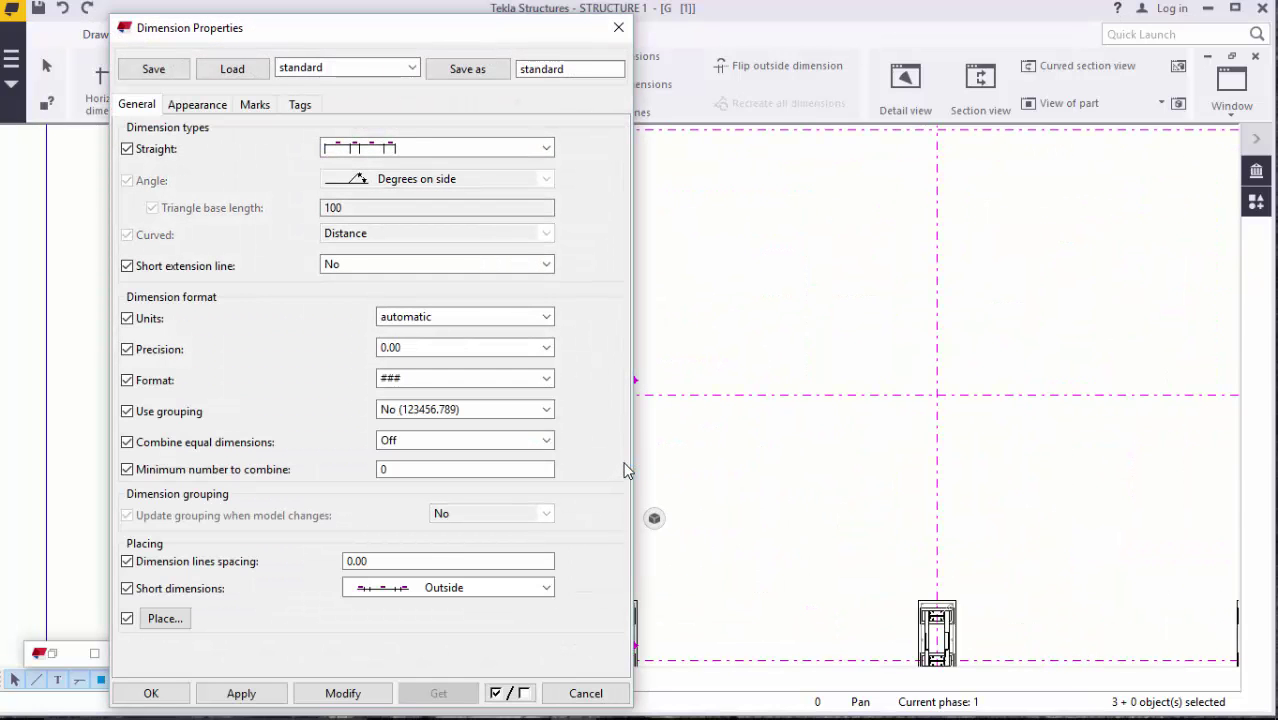
left_click(197, 105)
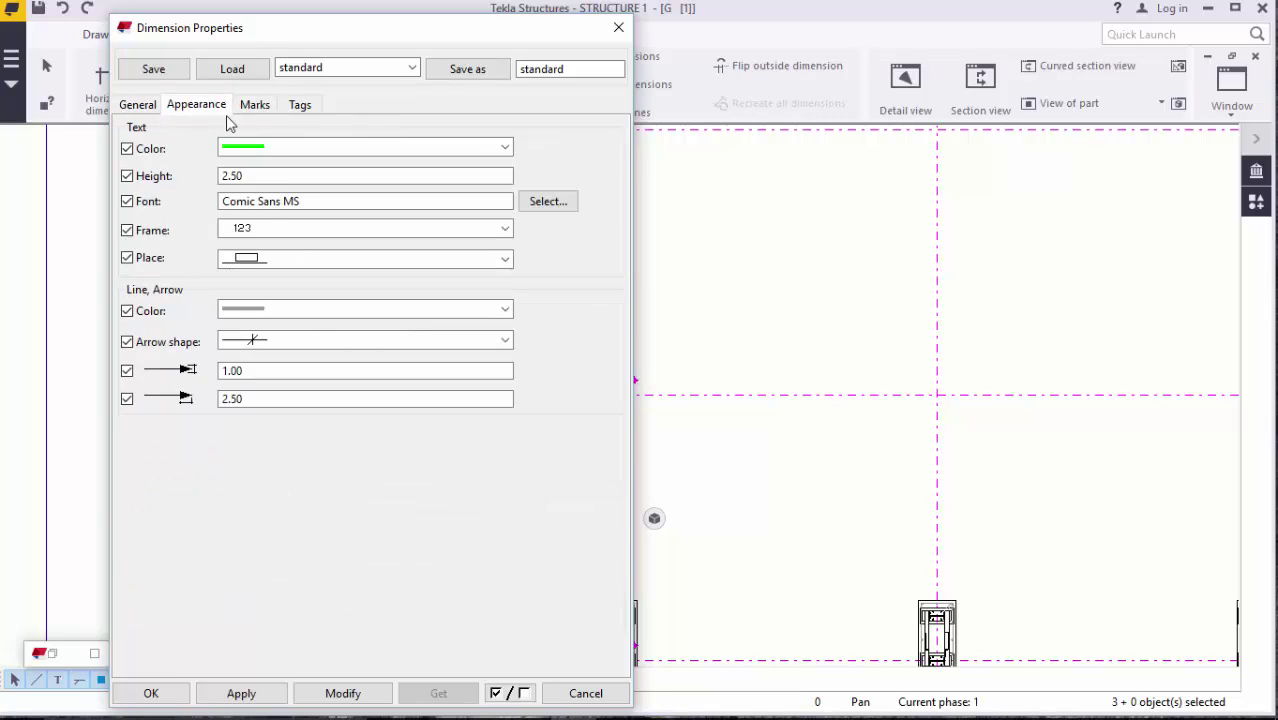
left_click(399, 150)
left_click(257, 176)
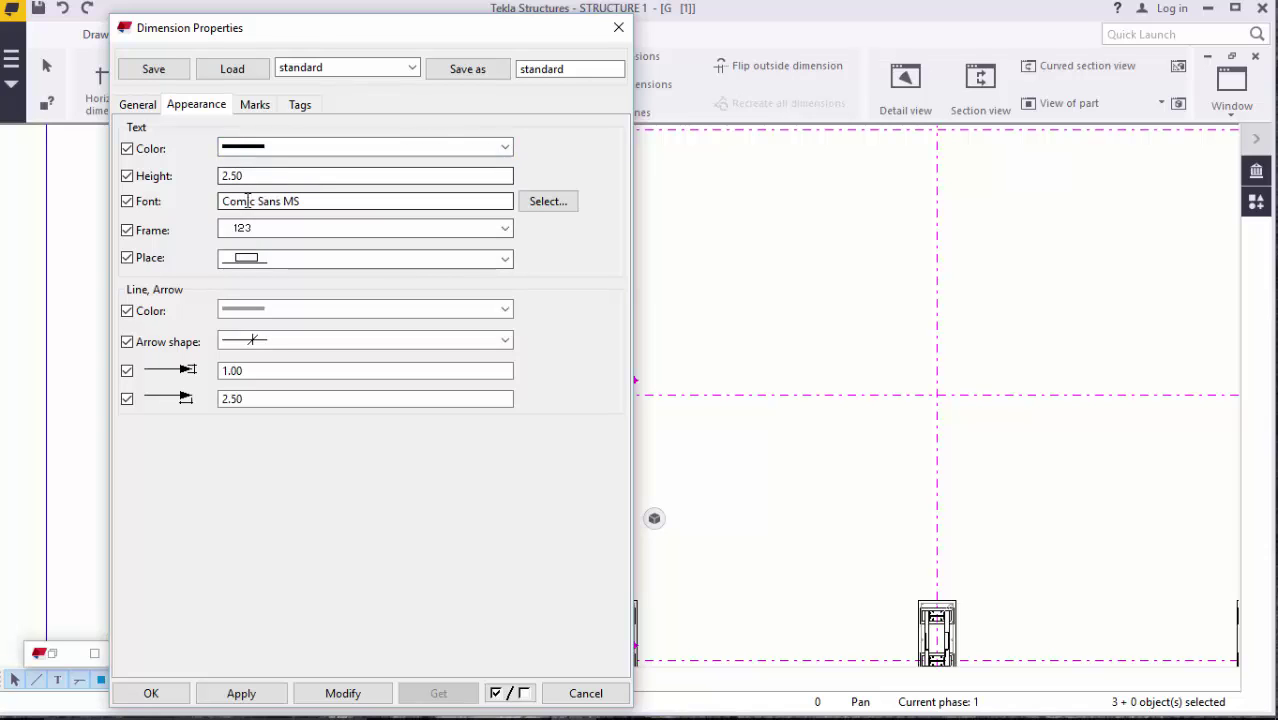
left_click(291, 308)
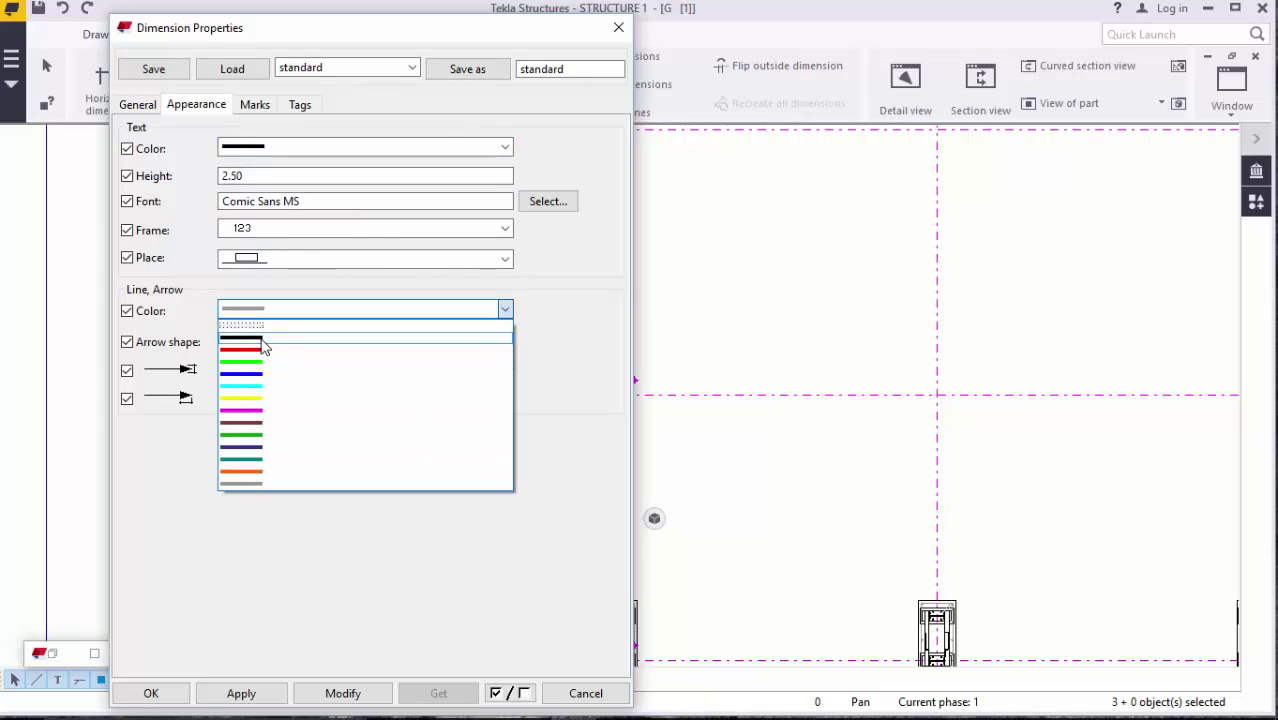
left_click(265, 338)
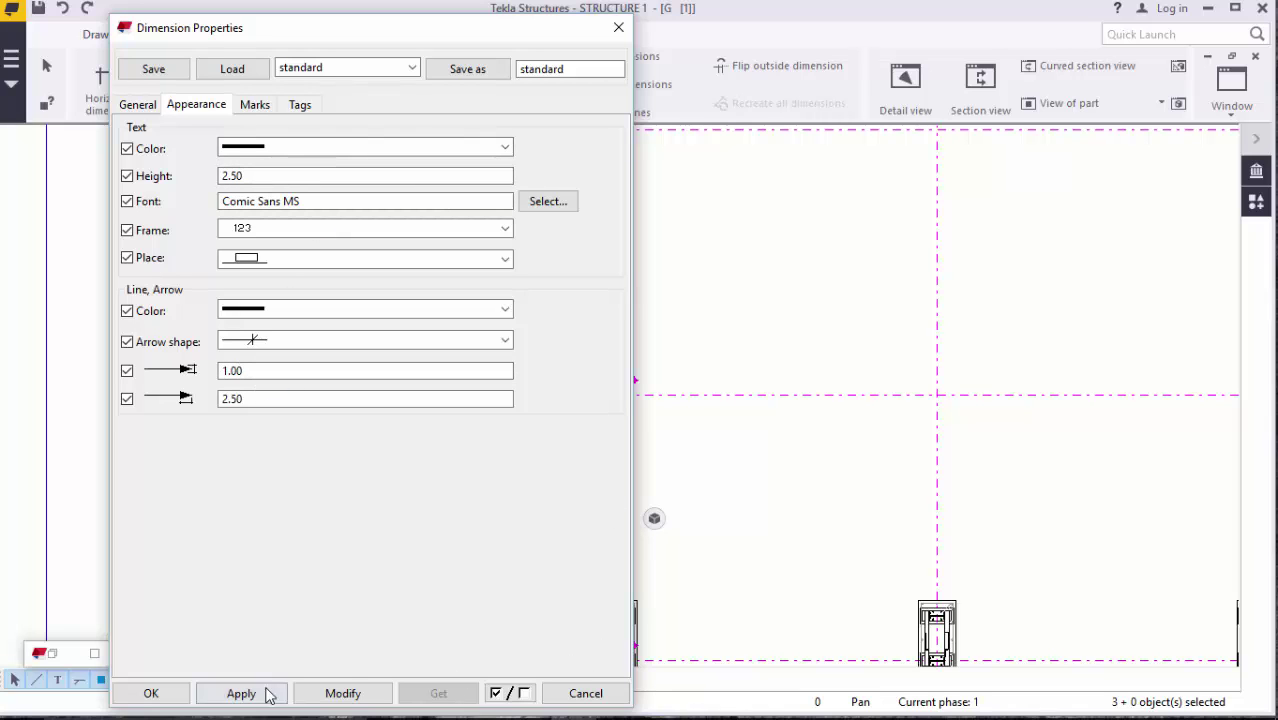
left_click(341, 693)
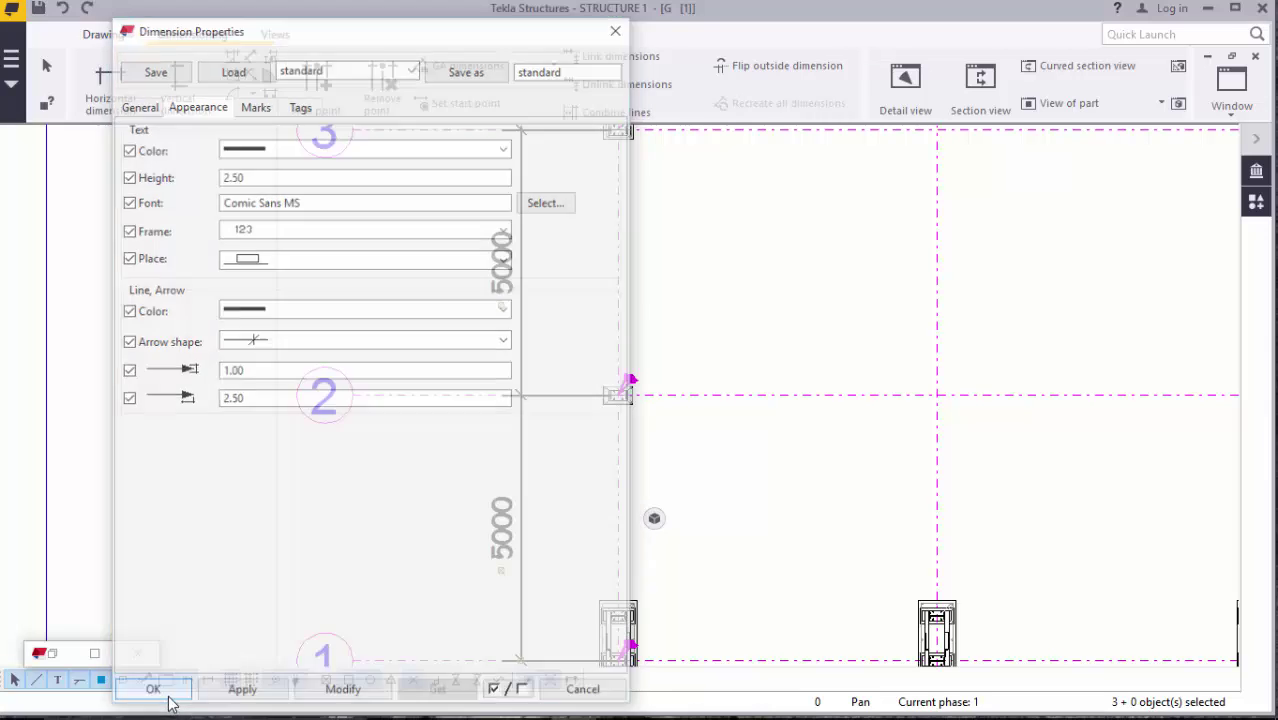
left_click(151, 693)
scroll(530, 420, "down", 3)
left_click(655, 567)
scroll(571, 257, "up", 1)
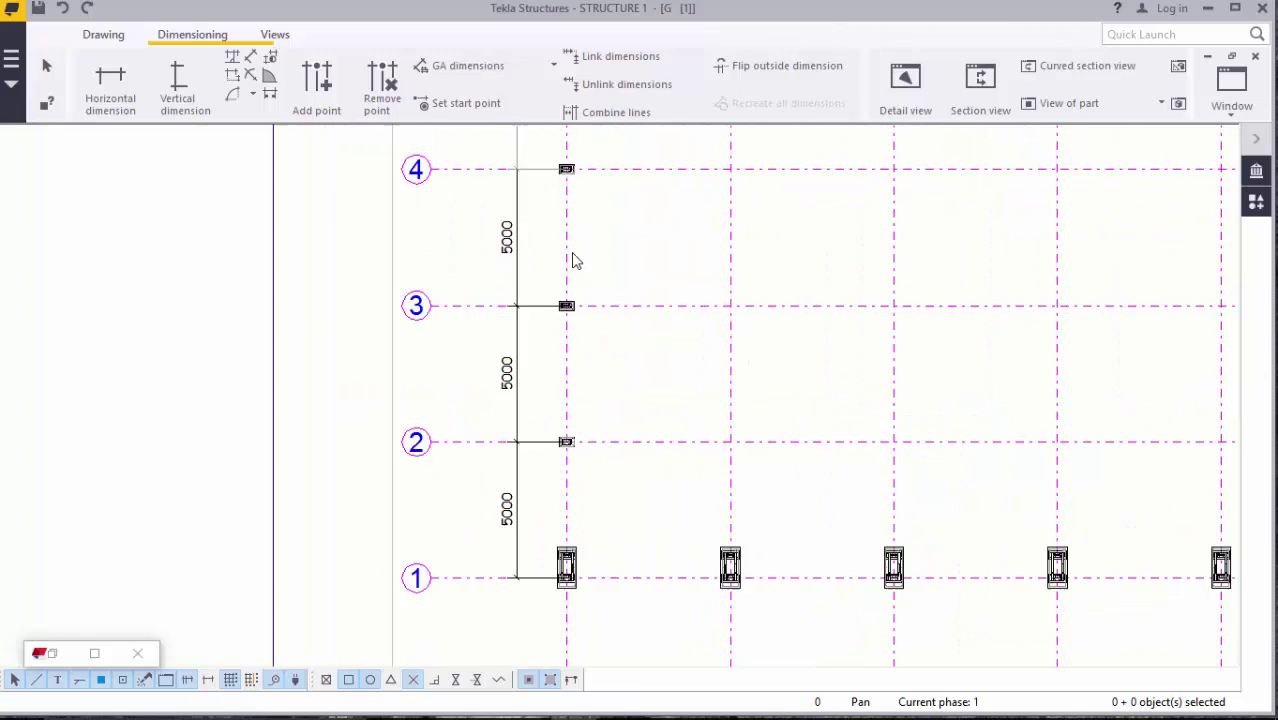
scroll(616, 434, "down", 2)
scroll(516, 214, "up", 4)
scroll(541, 254, "up", 1)
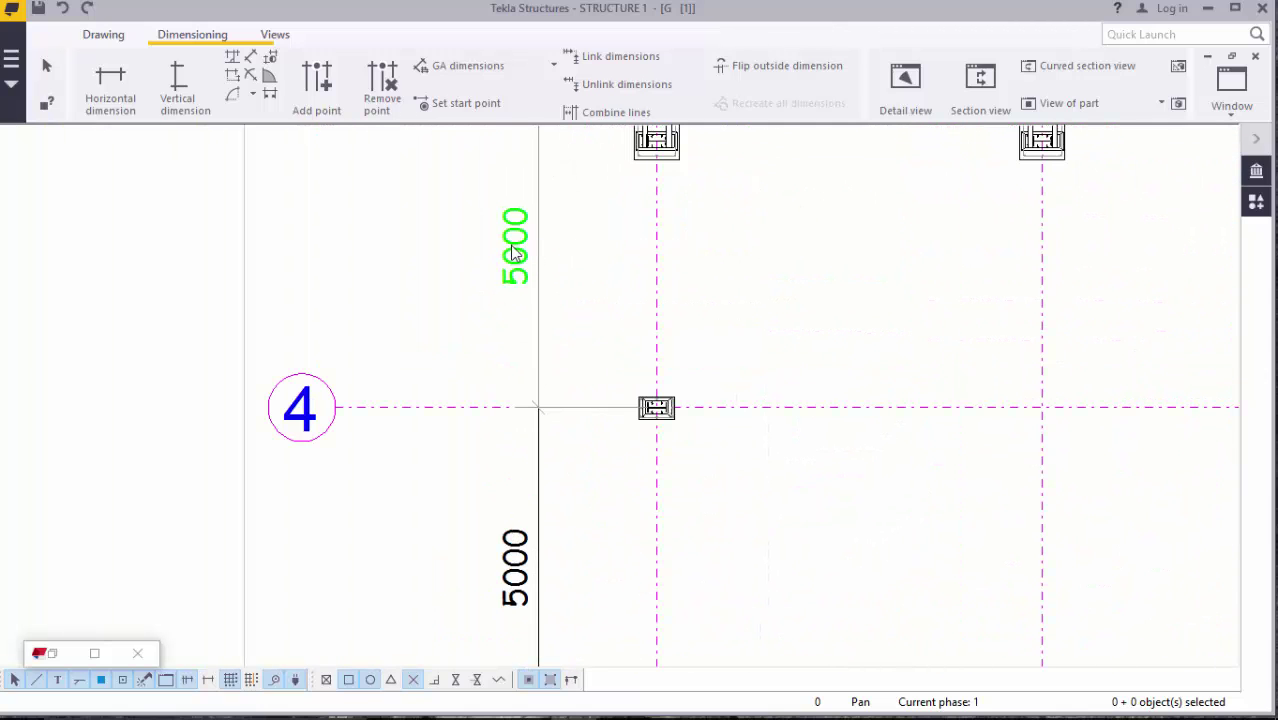
- Change the green 5000 dimension's text colour to black as well
double_click(541, 254)
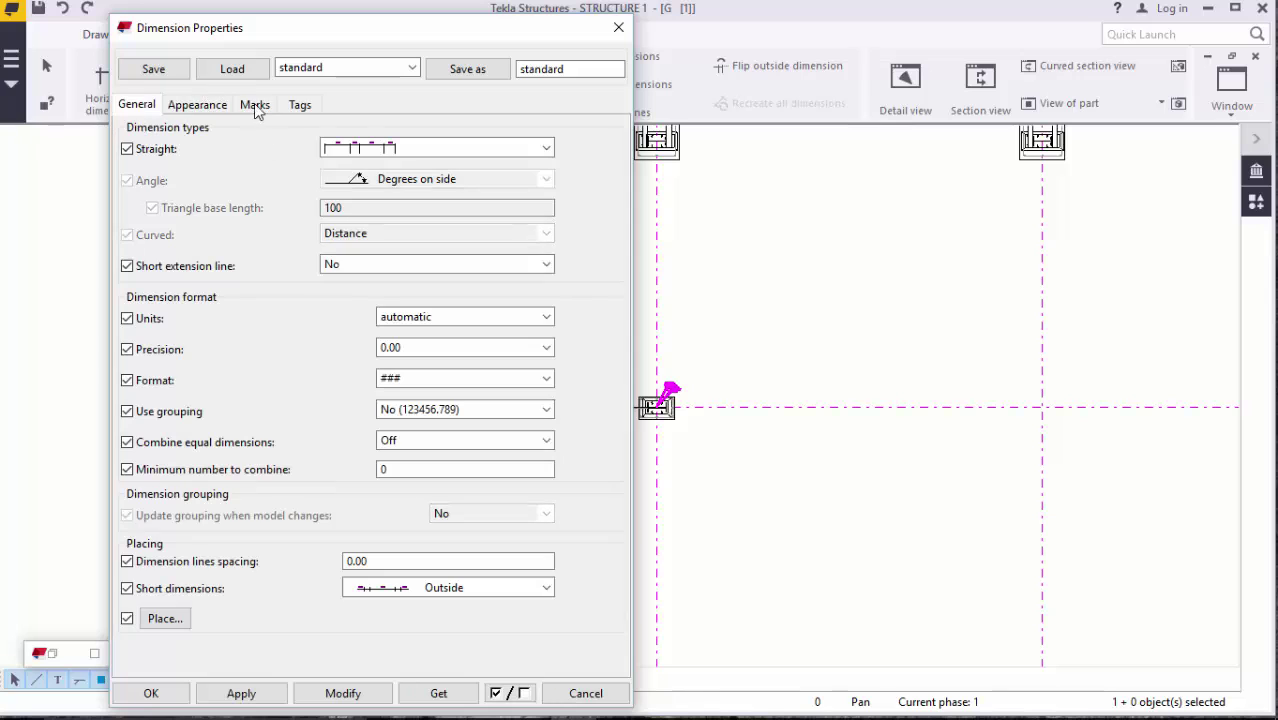
left_click(198, 105)
left_click(334, 148)
left_click(300, 174)
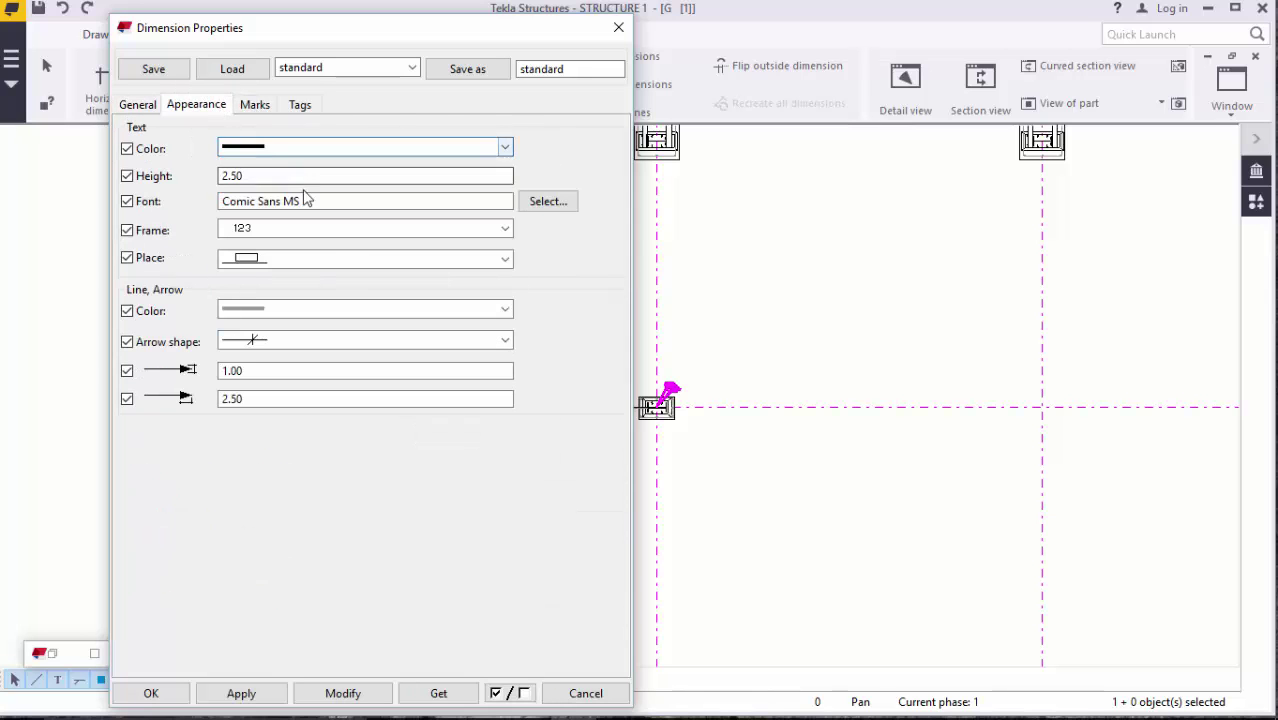
left_click(335, 693)
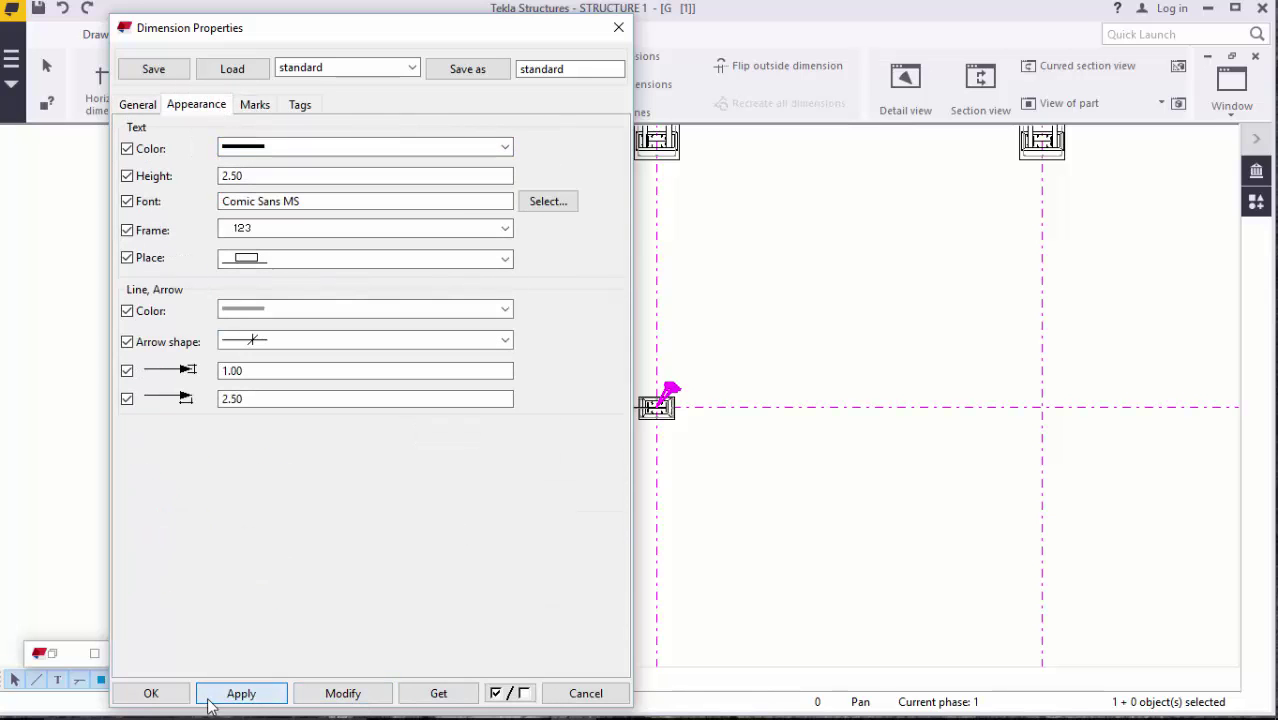
left_click(150, 693)
scroll(456, 288, "down", 3)
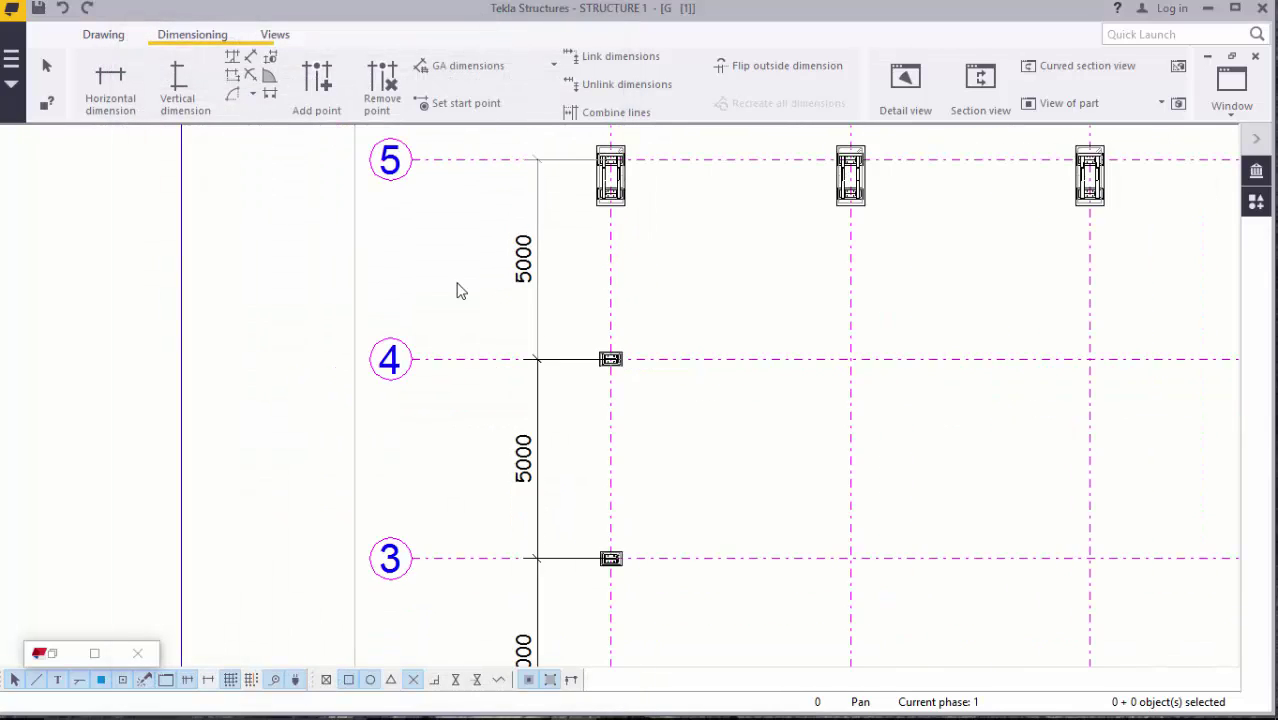
scroll(343, 275, "down", 2)
scroll(462, 306, "up", 5)
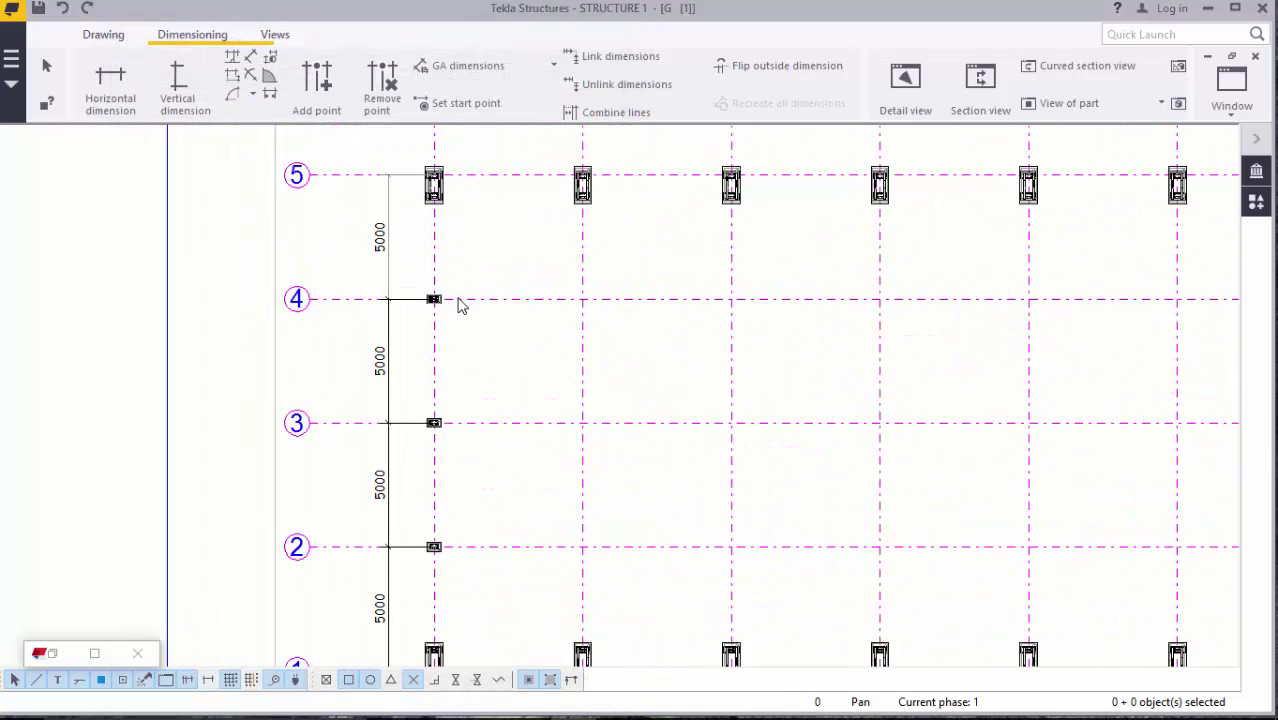
scroll(343, 408, "up", 1)
scroll(381, 199, "up", 4)
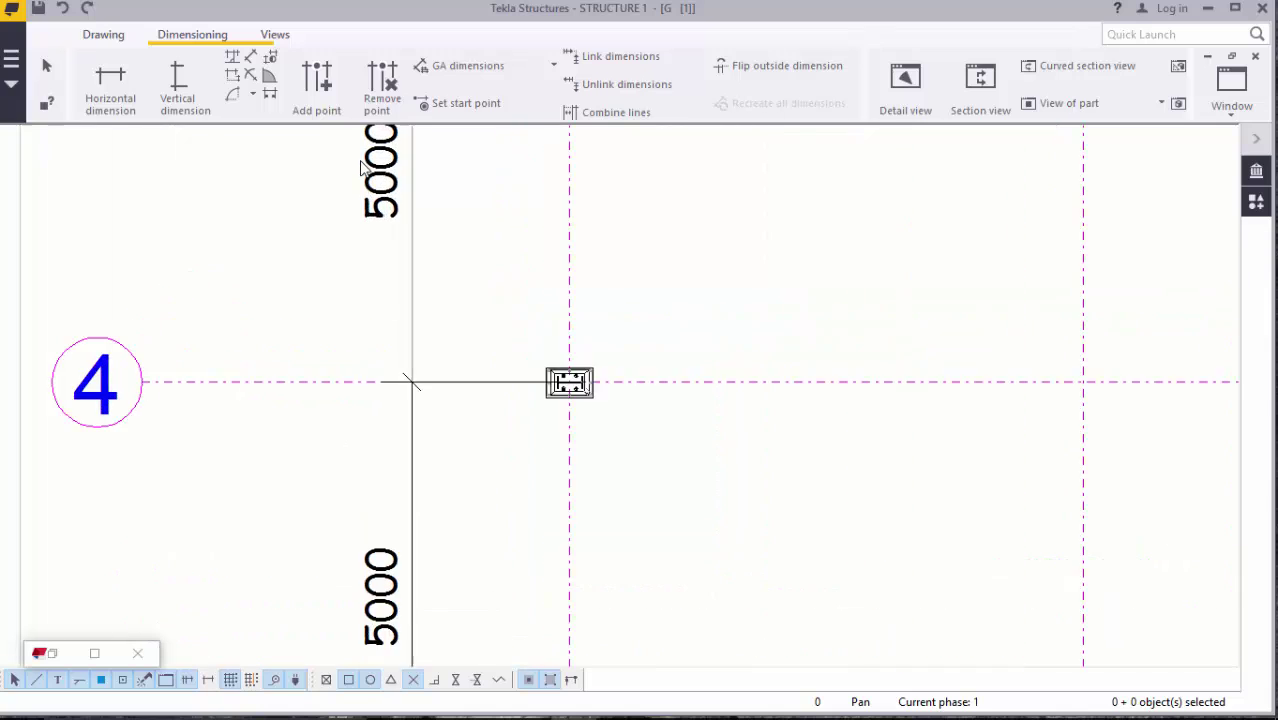
- Set the upper 5000 dimension's text font to Bookman Old Style
double_click(380, 199)
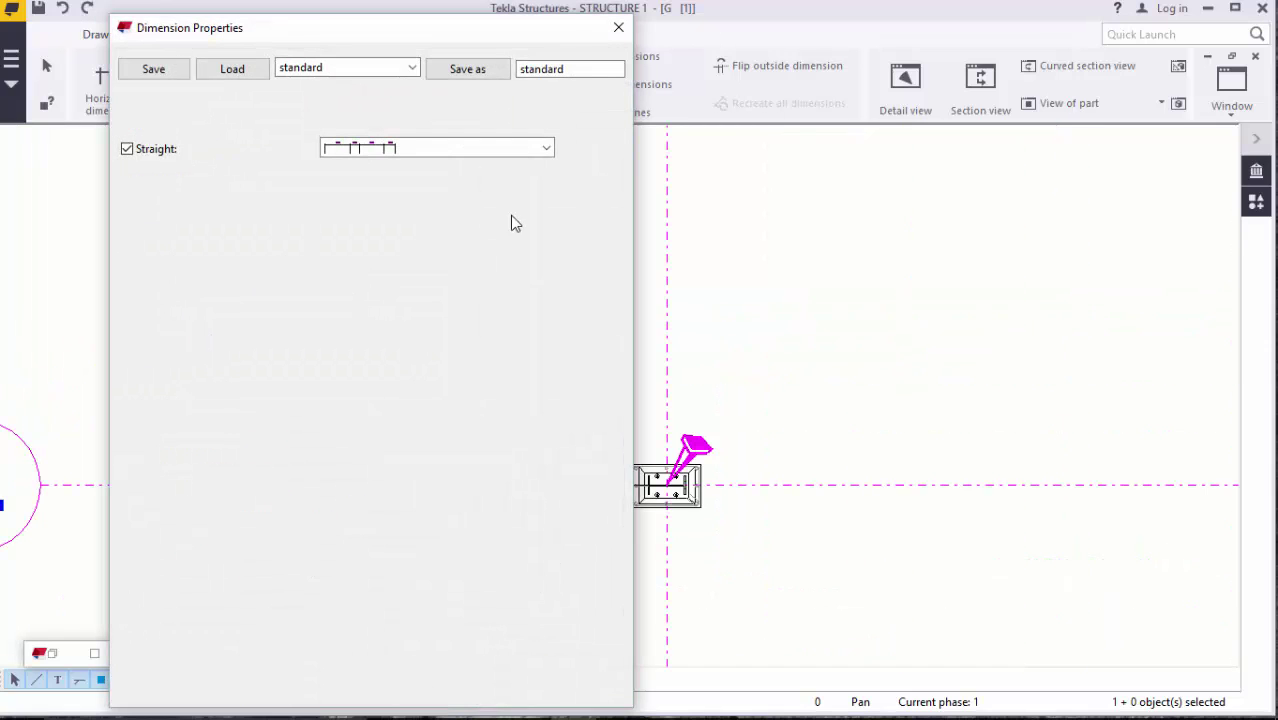
left_click(338, 207)
left_click(215, 110)
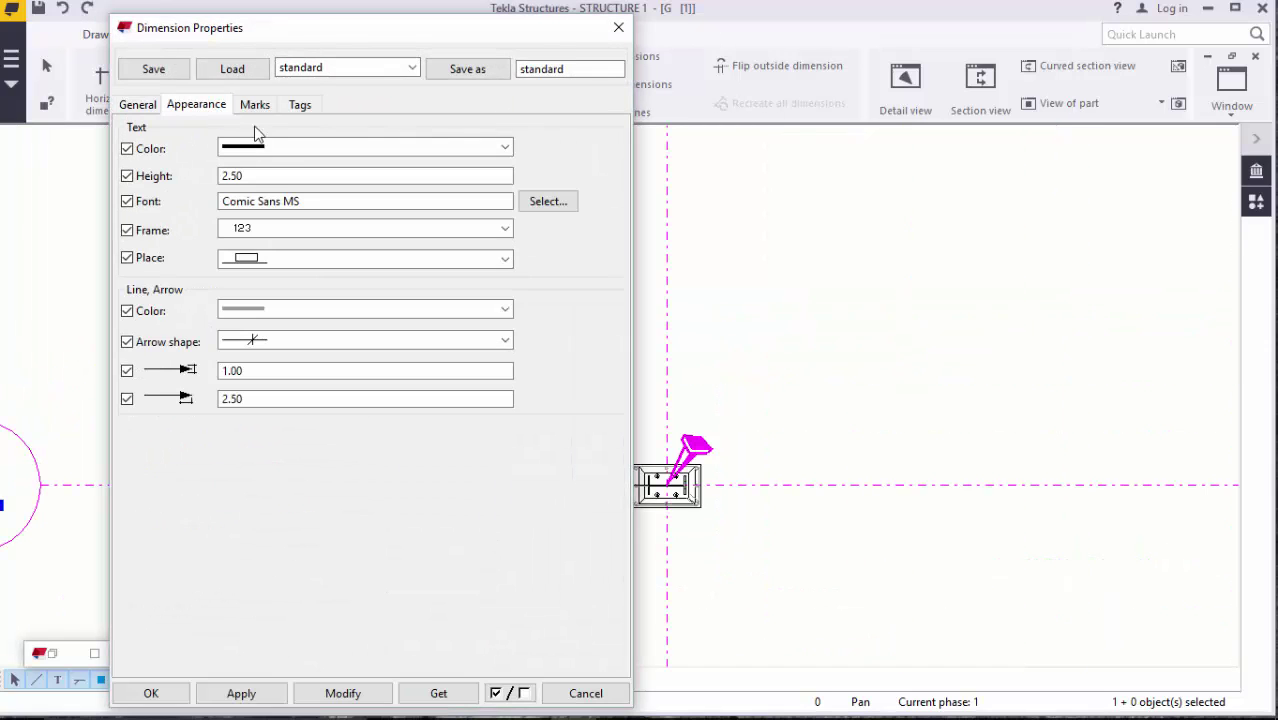
left_click(537, 202)
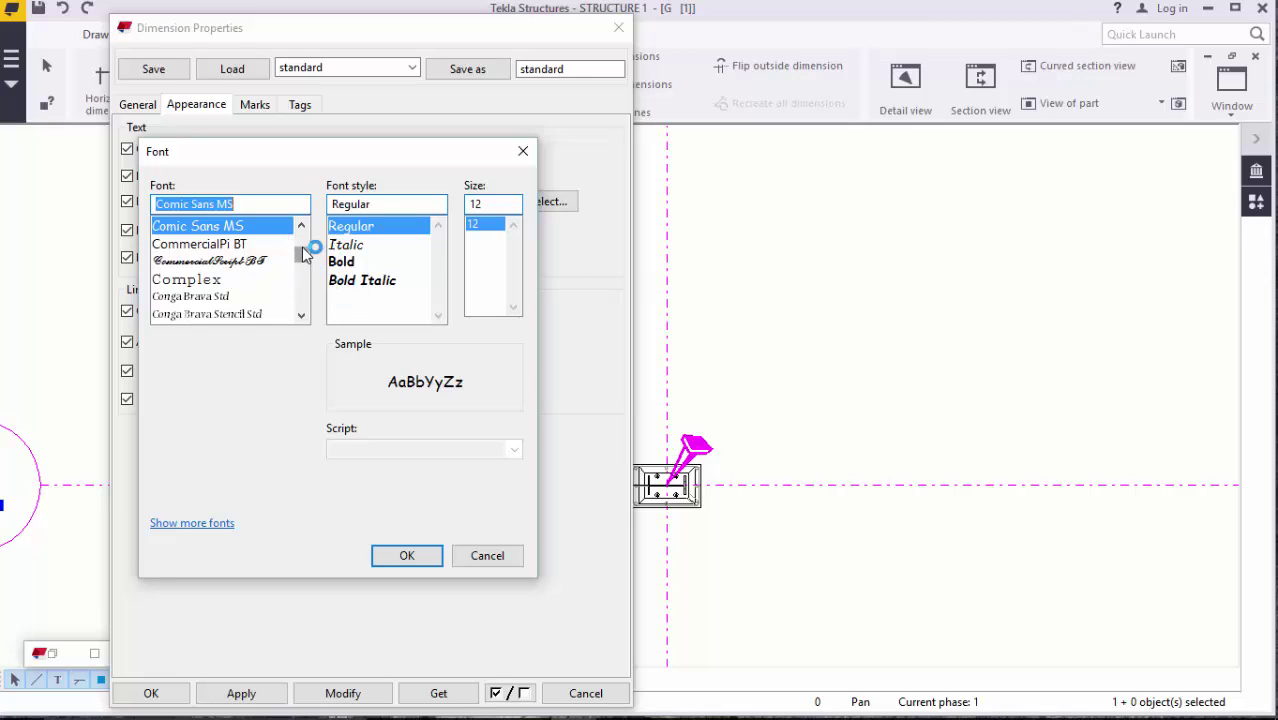
scroll(304, 311, "down", 2)
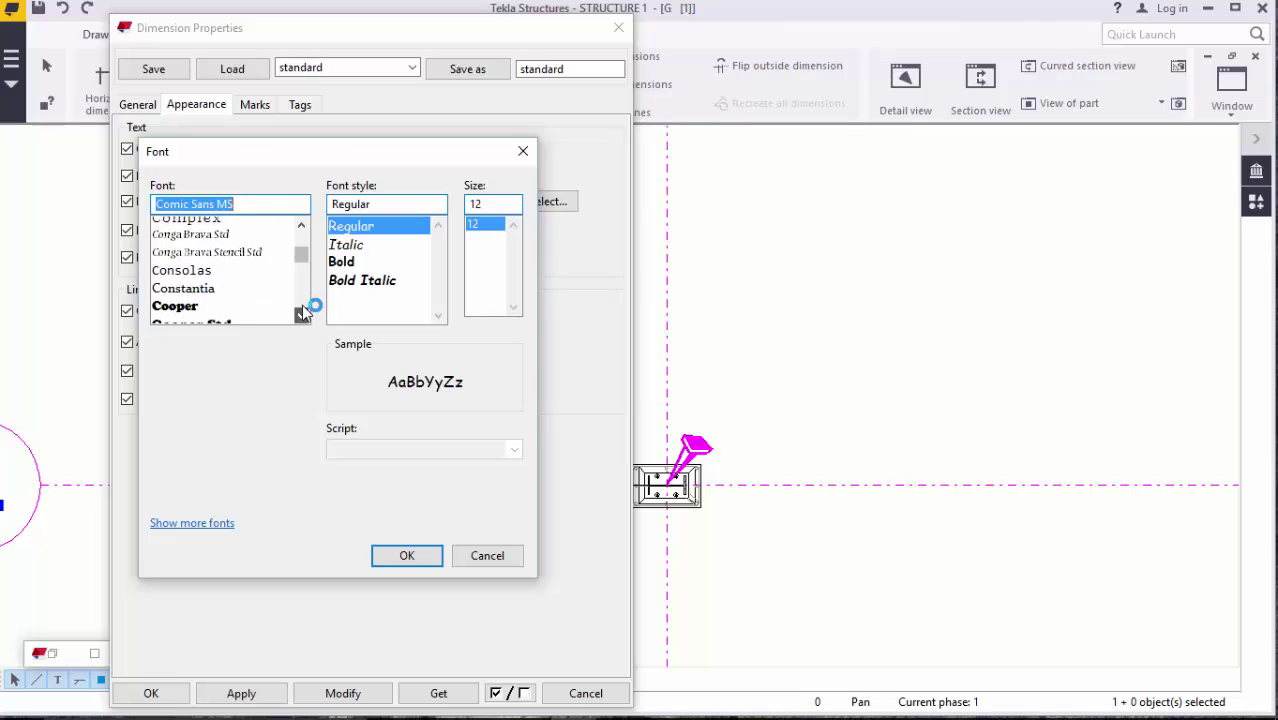
scroll(304, 311, "down", 6)
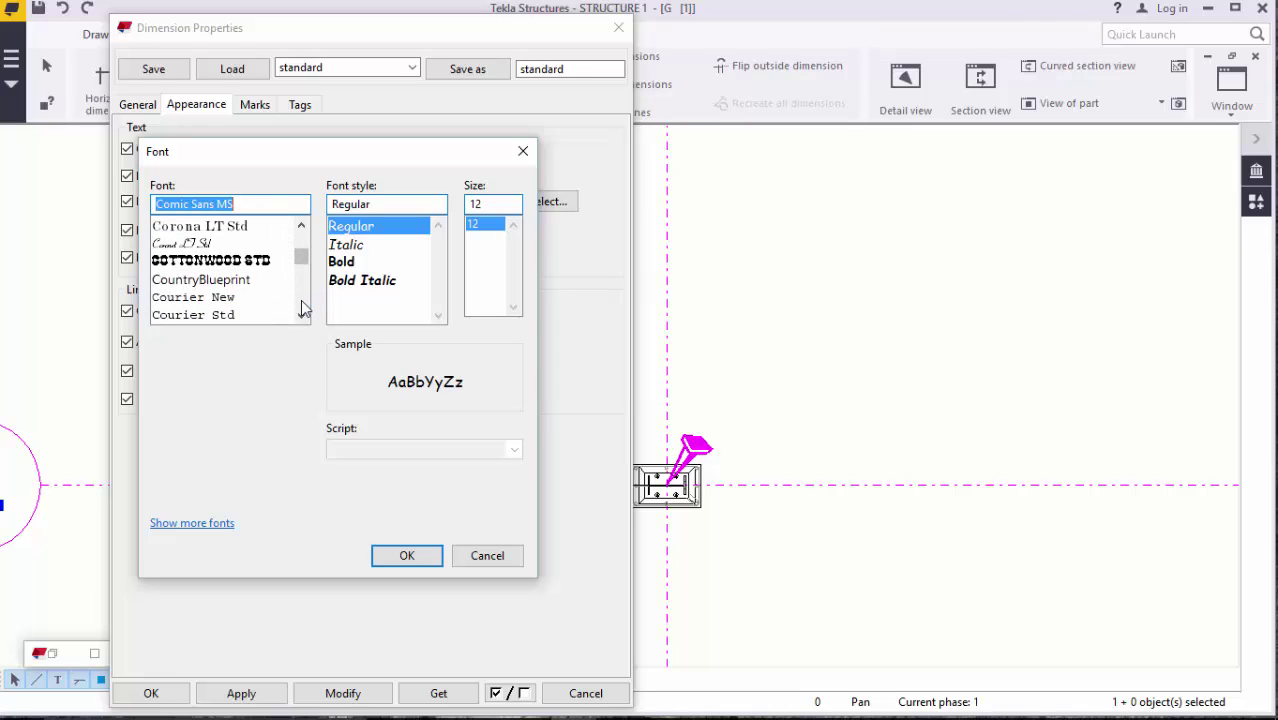
scroll(266, 213, "down", 6)
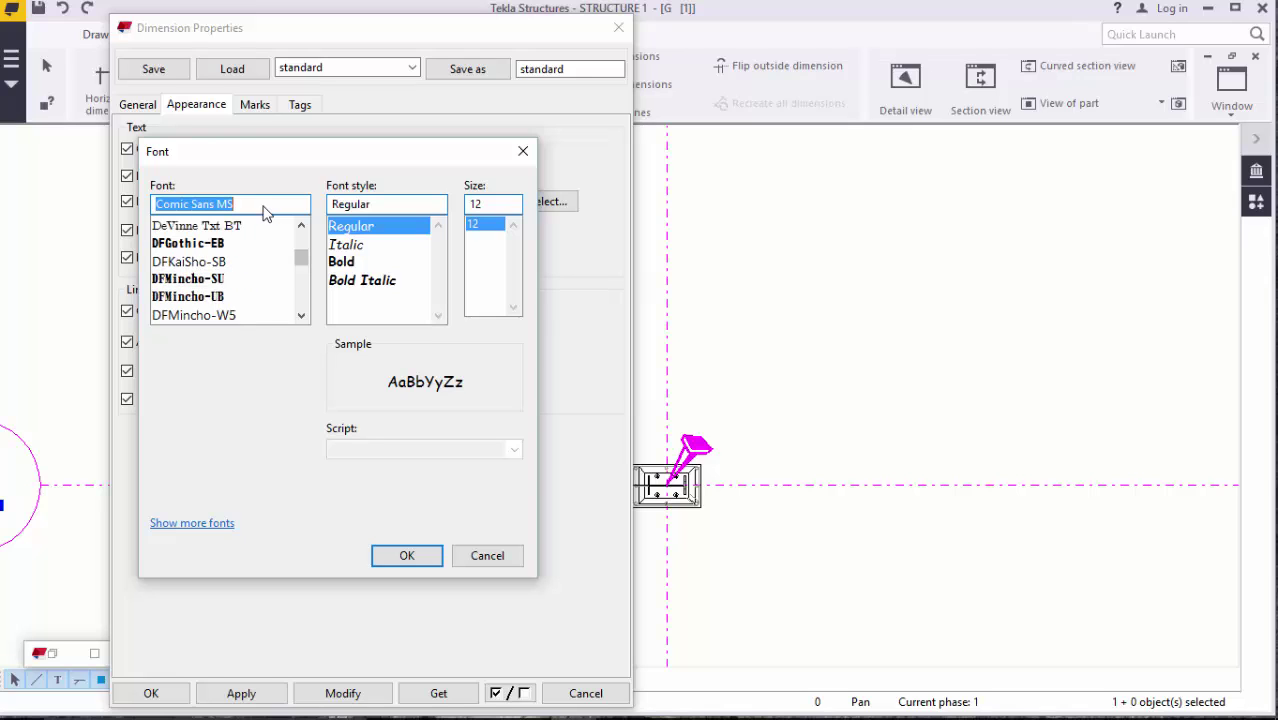
type("boo")
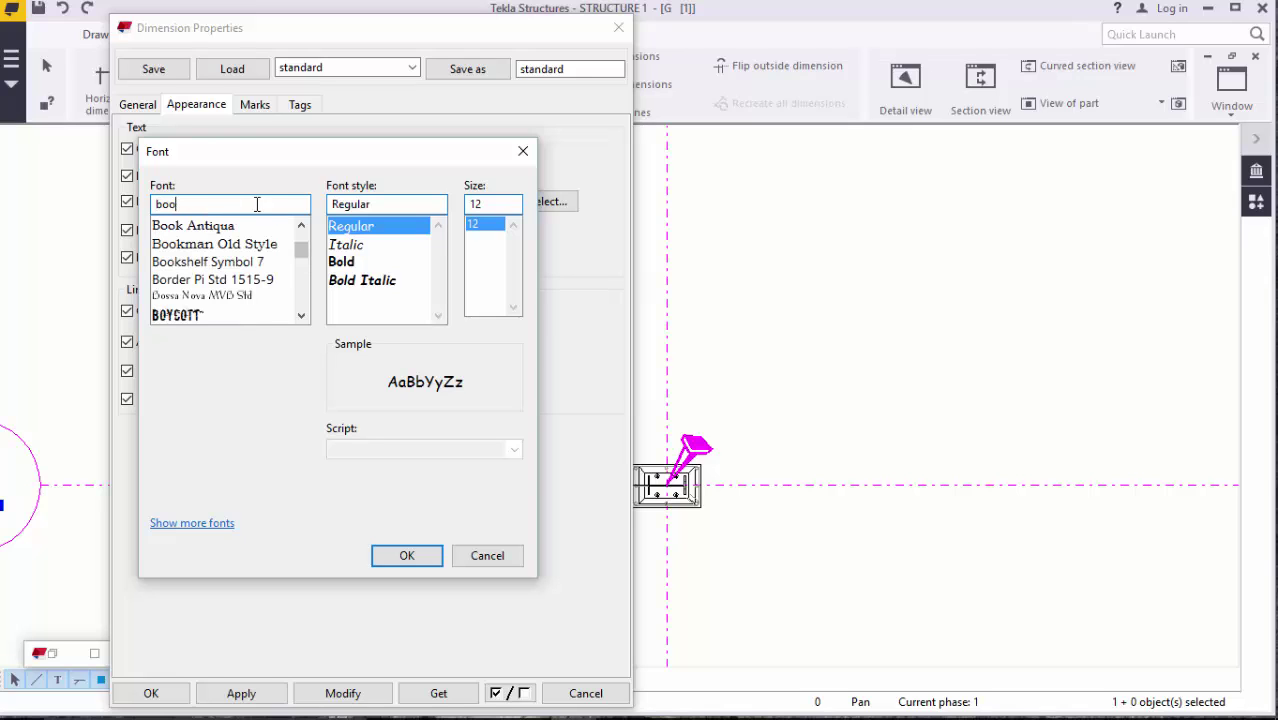
left_click(259, 246)
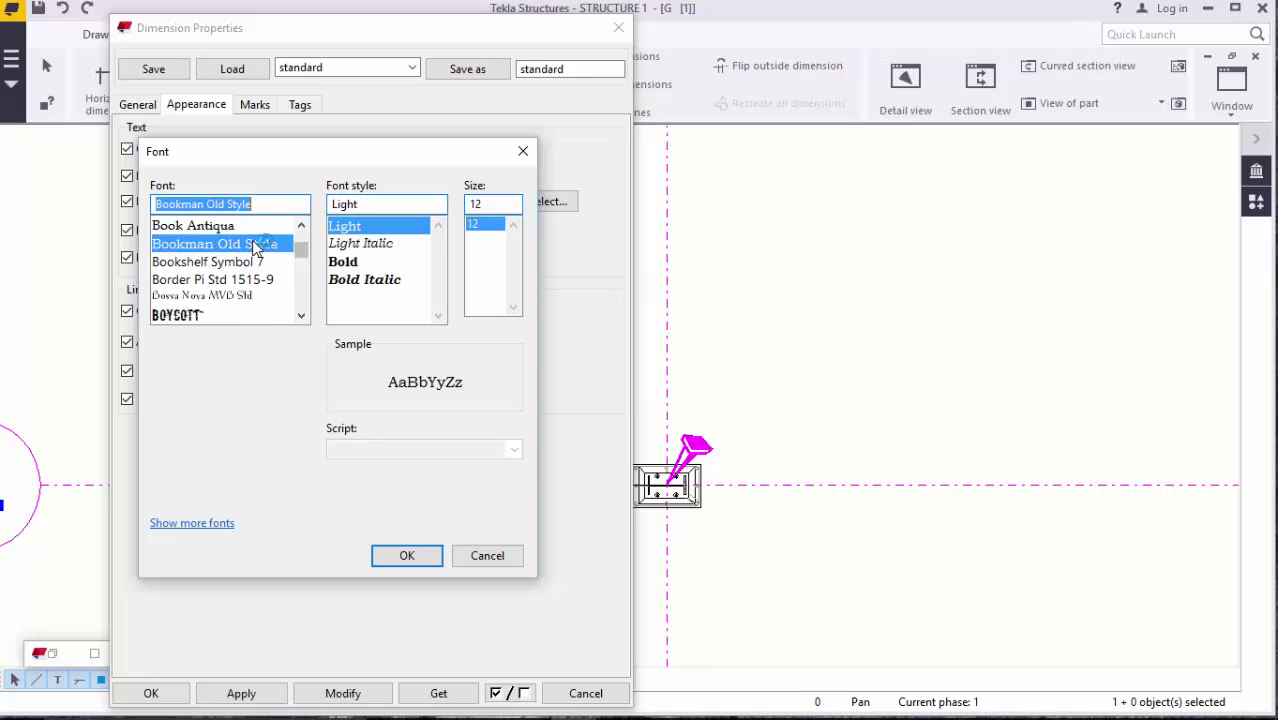
left_click(408, 557)
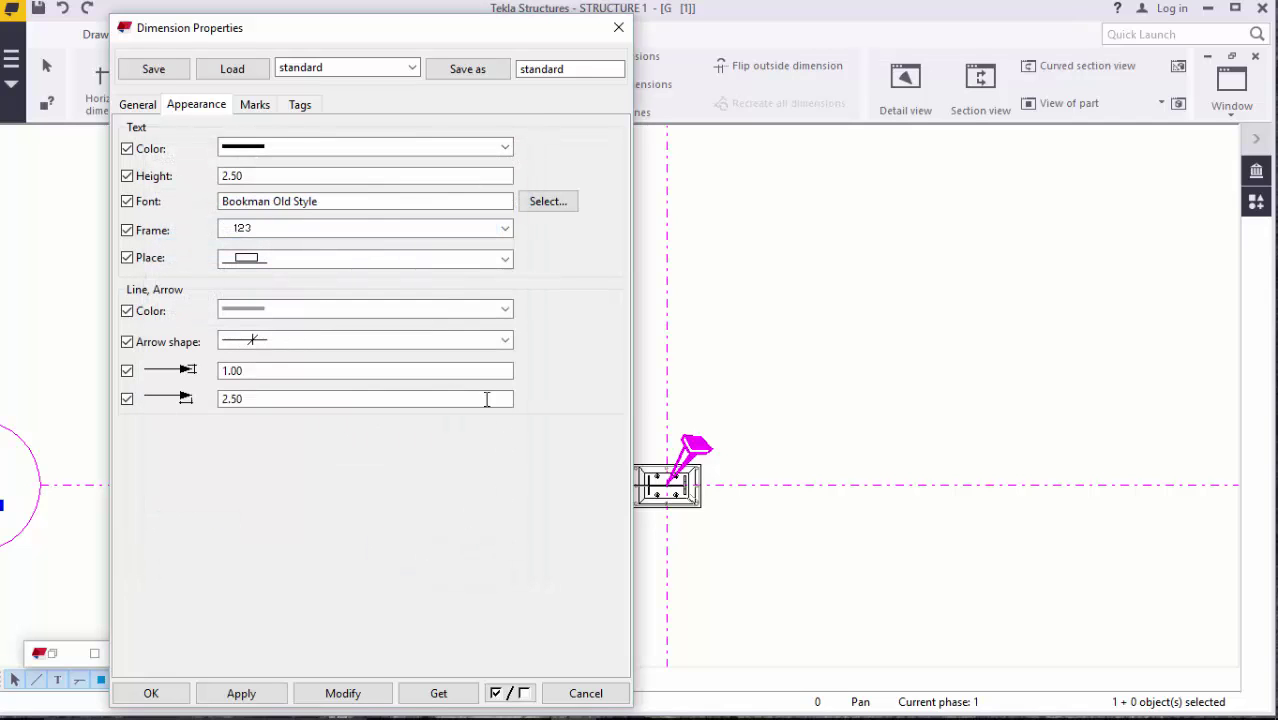
- Make its dimension lines and arrows black and apply the new style
left_click(274, 312)
left_click(260, 334)
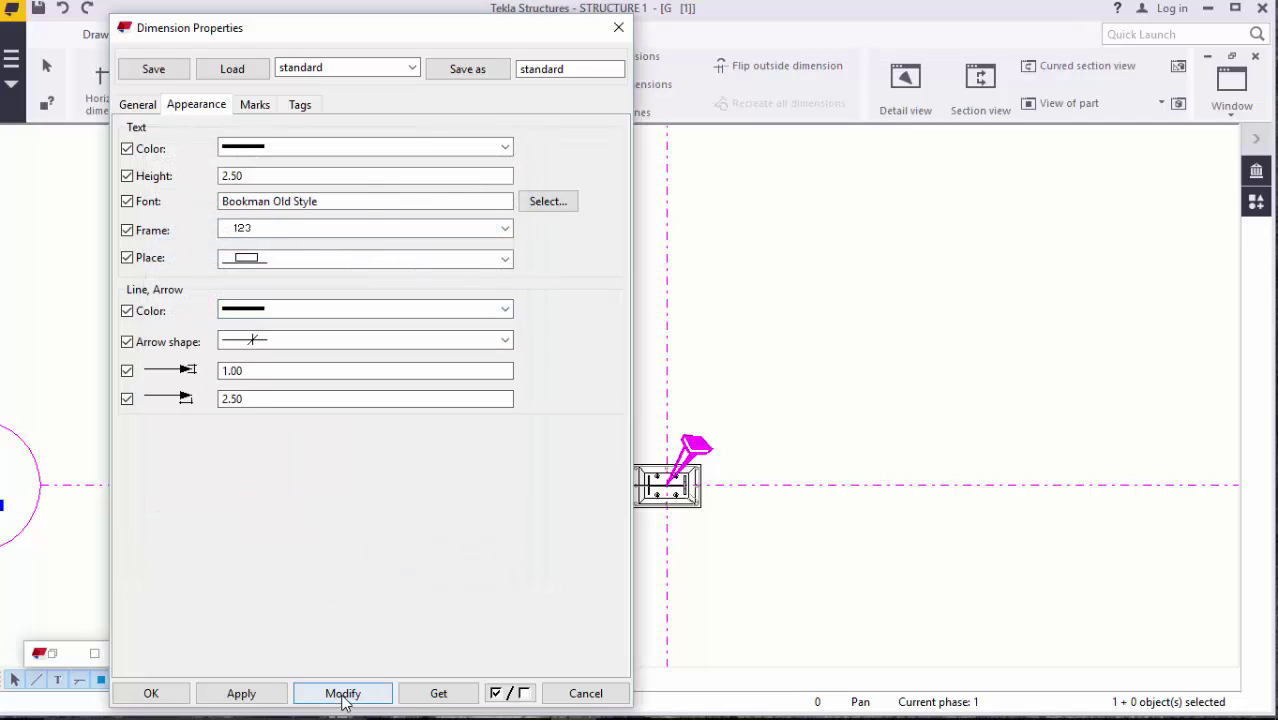
left_click(151, 693)
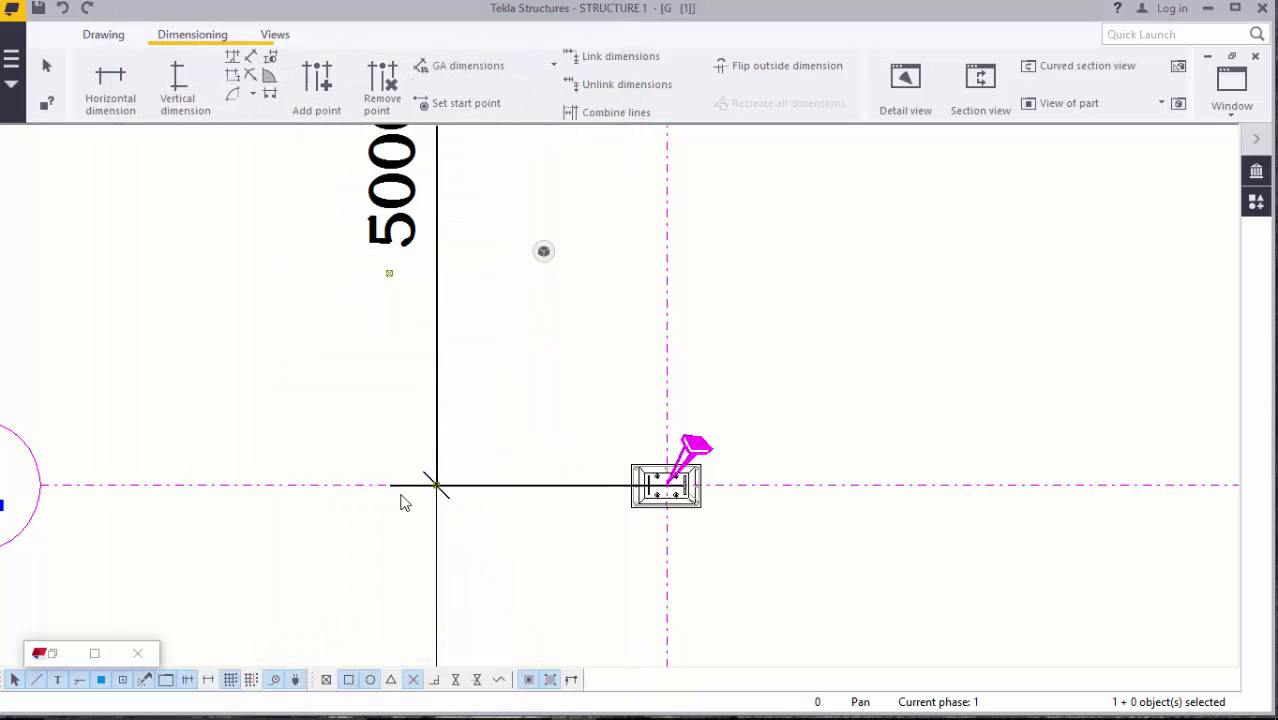
scroll(463, 343, "down", 3)
scroll(408, 471, "up", 2)
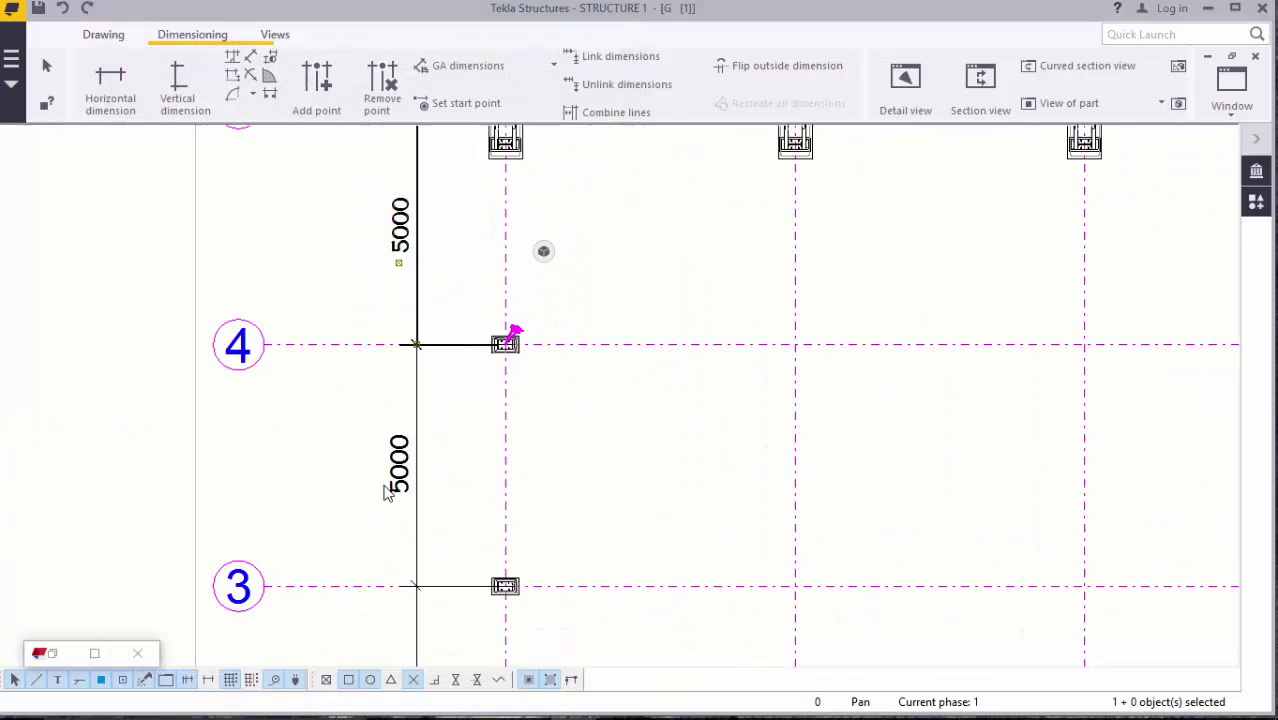
left_click(590, 425)
scroll(352, 409, "down", 2)
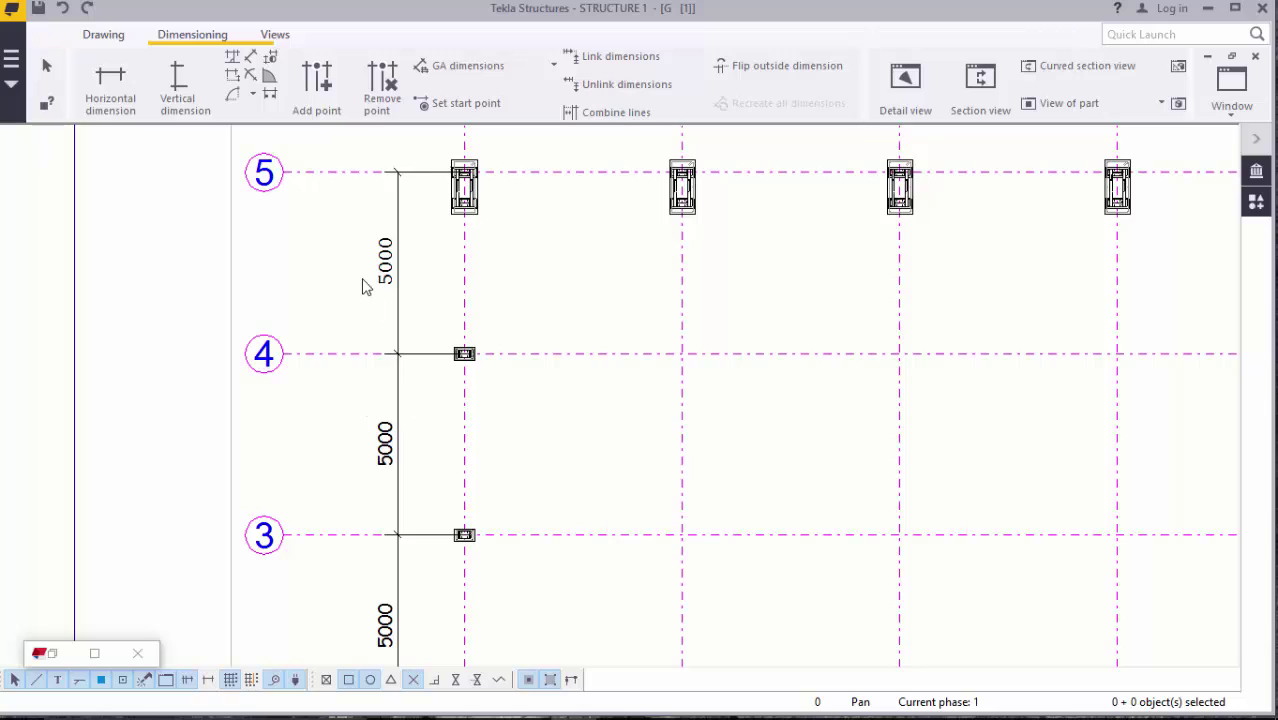
scroll(363, 287, "up", 3)
scroll(351, 294, "down", 3)
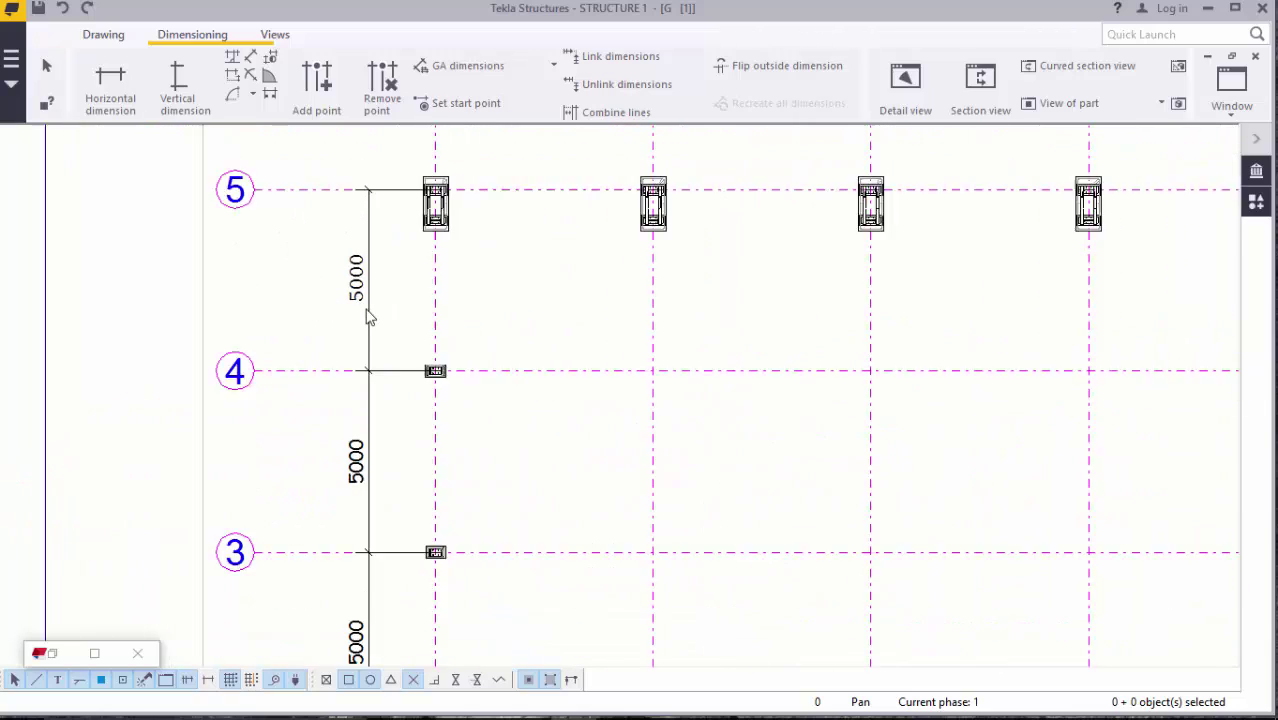
scroll(368, 316, "down", 5)
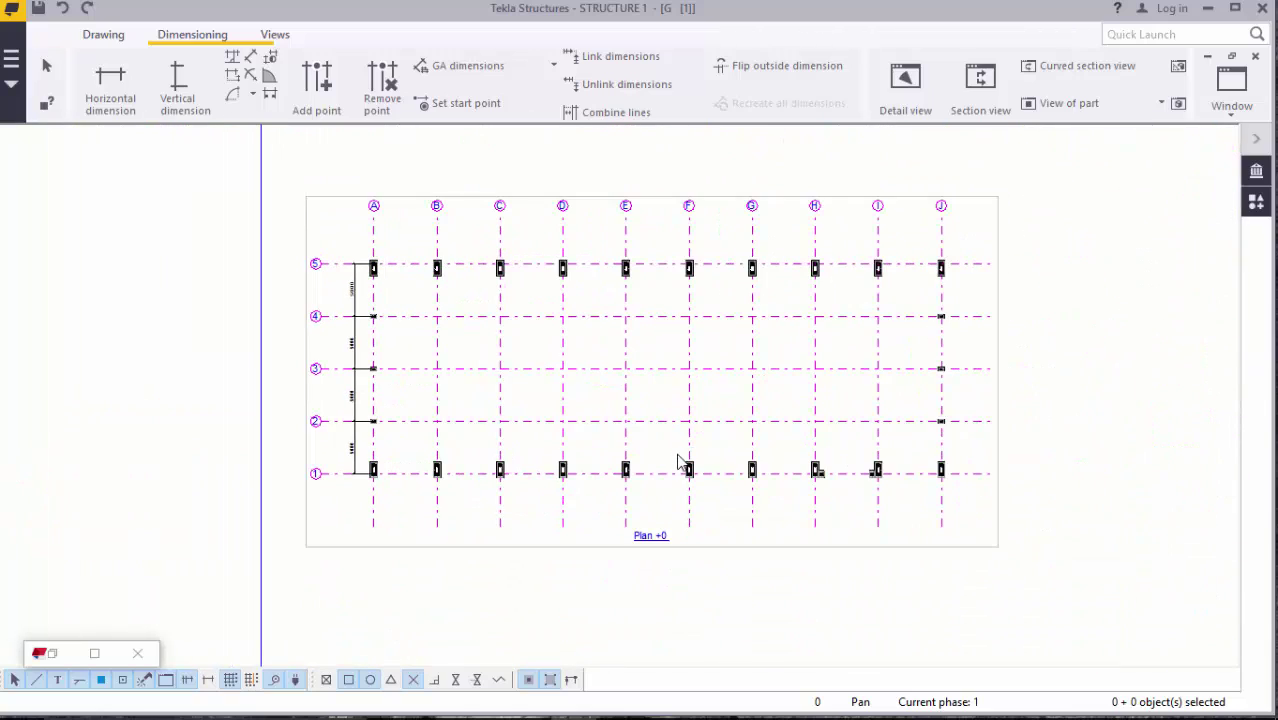
scroll(620, 445, "up", 2)
scroll(656, 252, "up", 1)
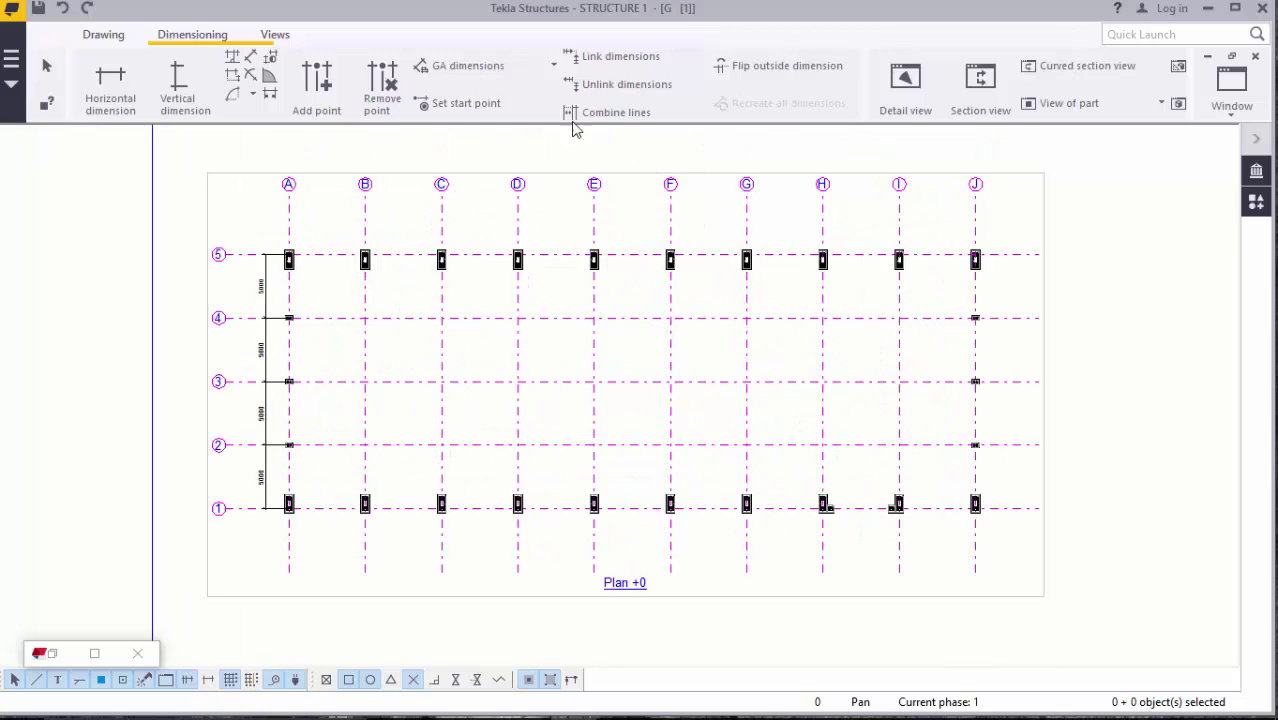
- Start a section view and pick its cut line along grid F
left_click(277, 36)
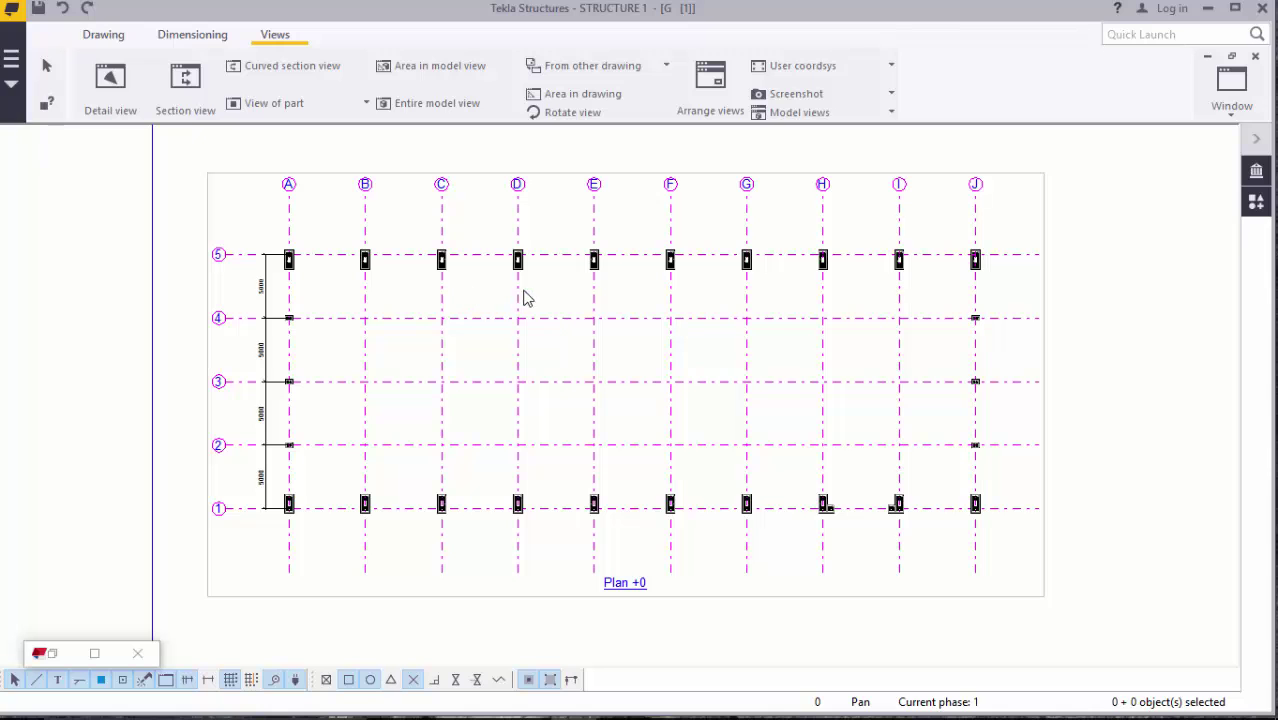
left_click(190, 112)
scroll(593, 181, "up", 1)
scroll(593, 181, "up", 2)
scroll(598, 185, "up", 1)
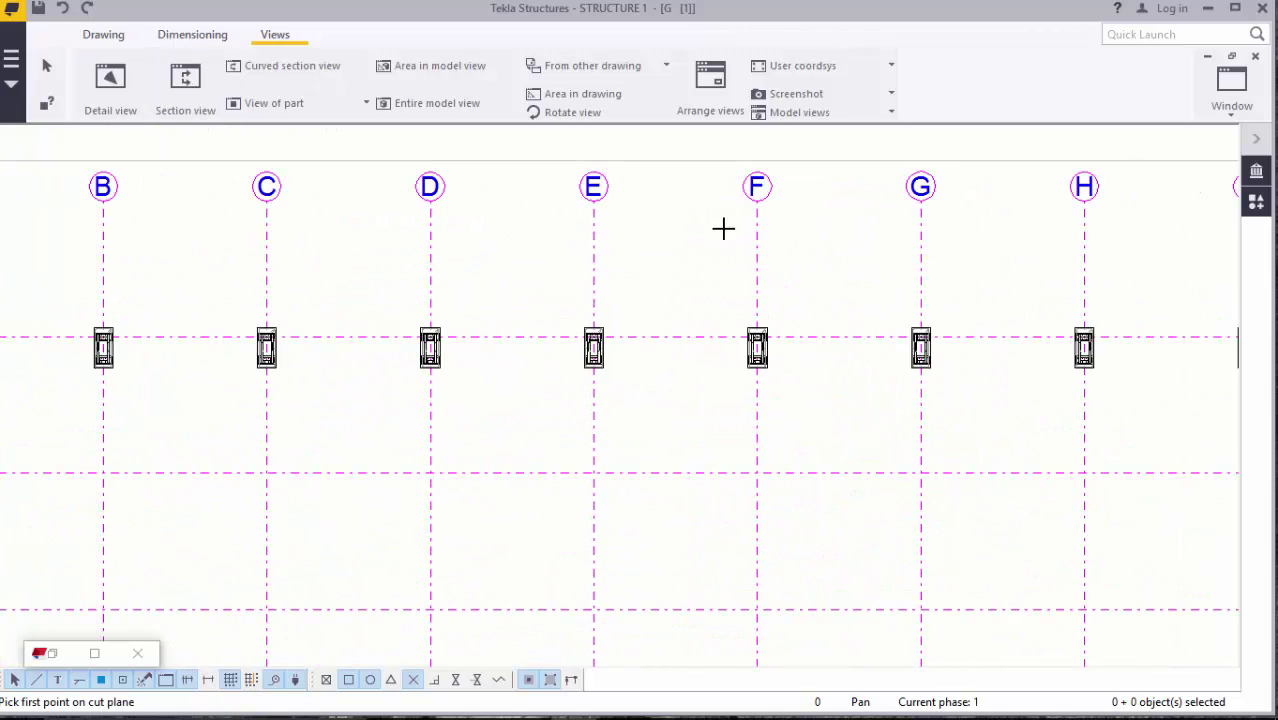
scroll(722, 230, "down", 2)
left_click(738, 212)
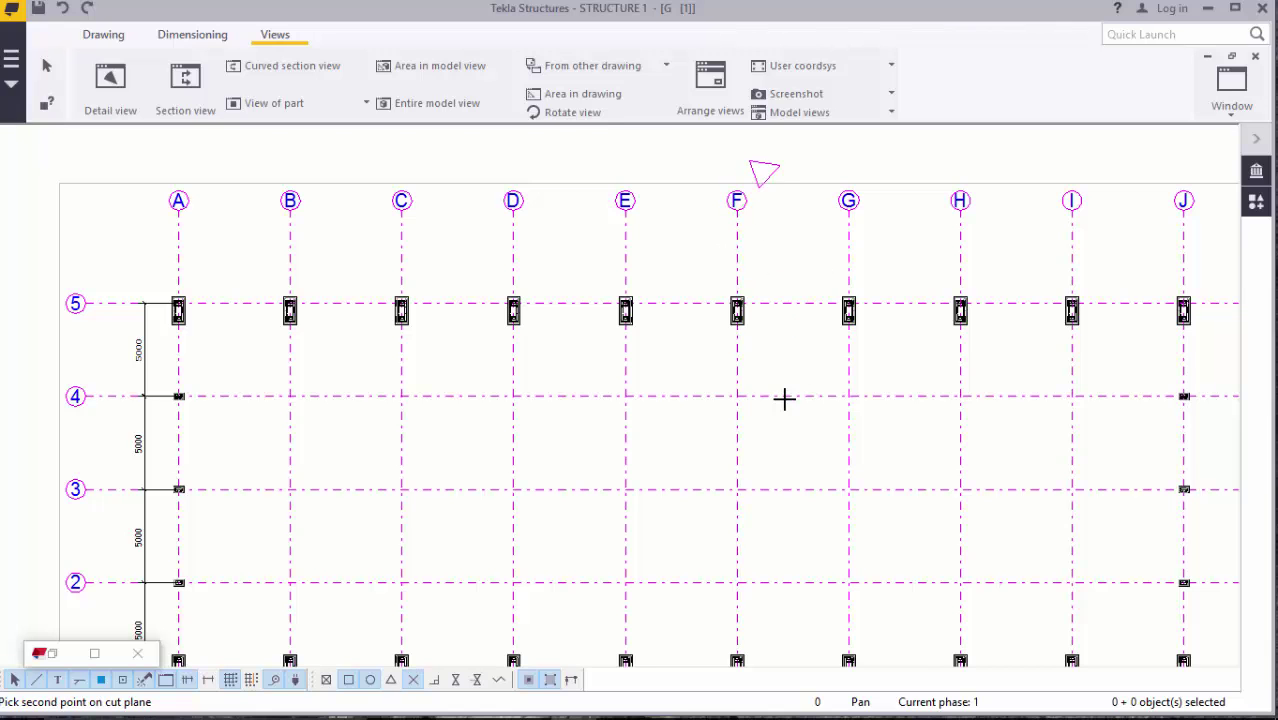
scroll(770, 360, "down", 3)
scroll(746, 556, "up", 2)
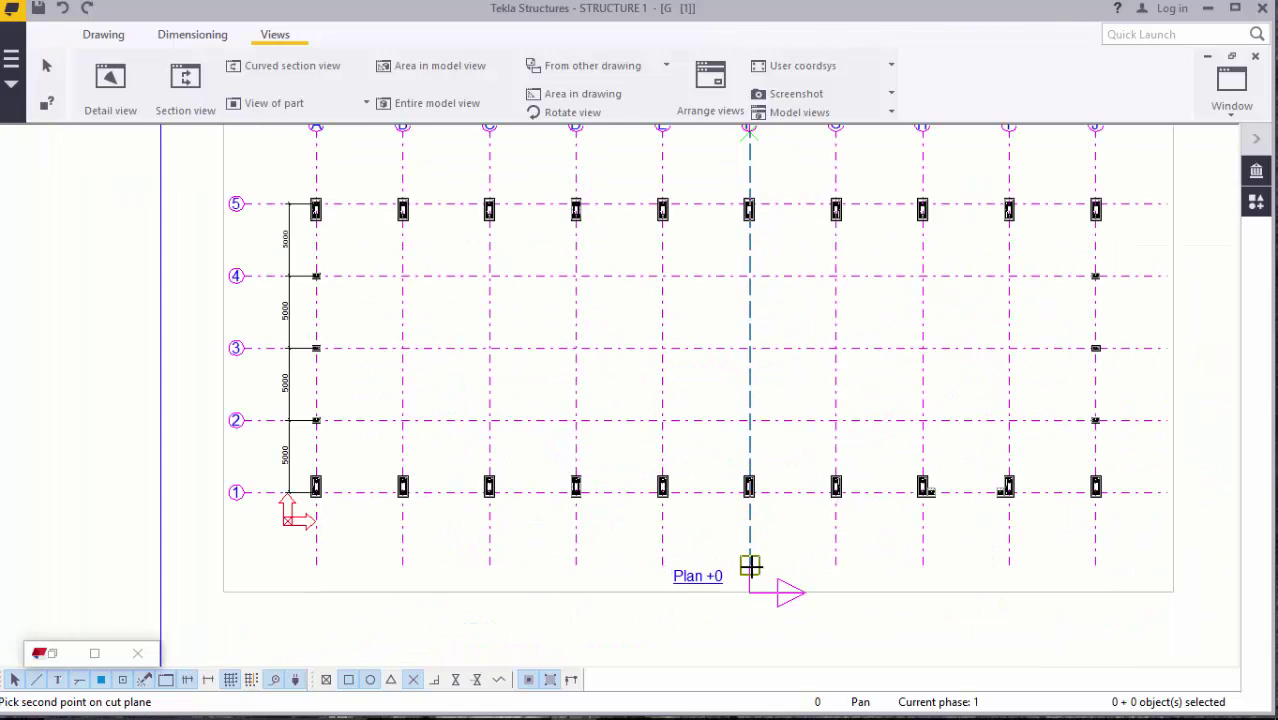
left_click(750, 566)
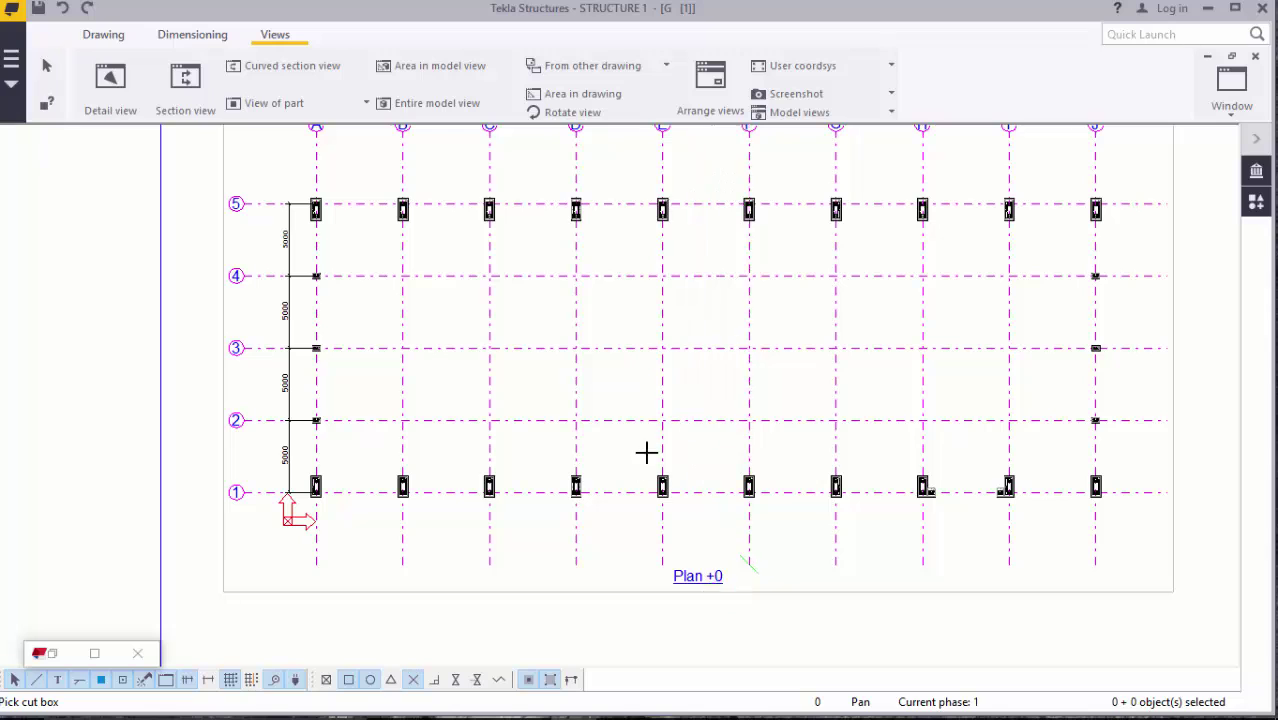
- Set the cut box from lower right to top left and place the view left of the plan
left_click(1133, 568)
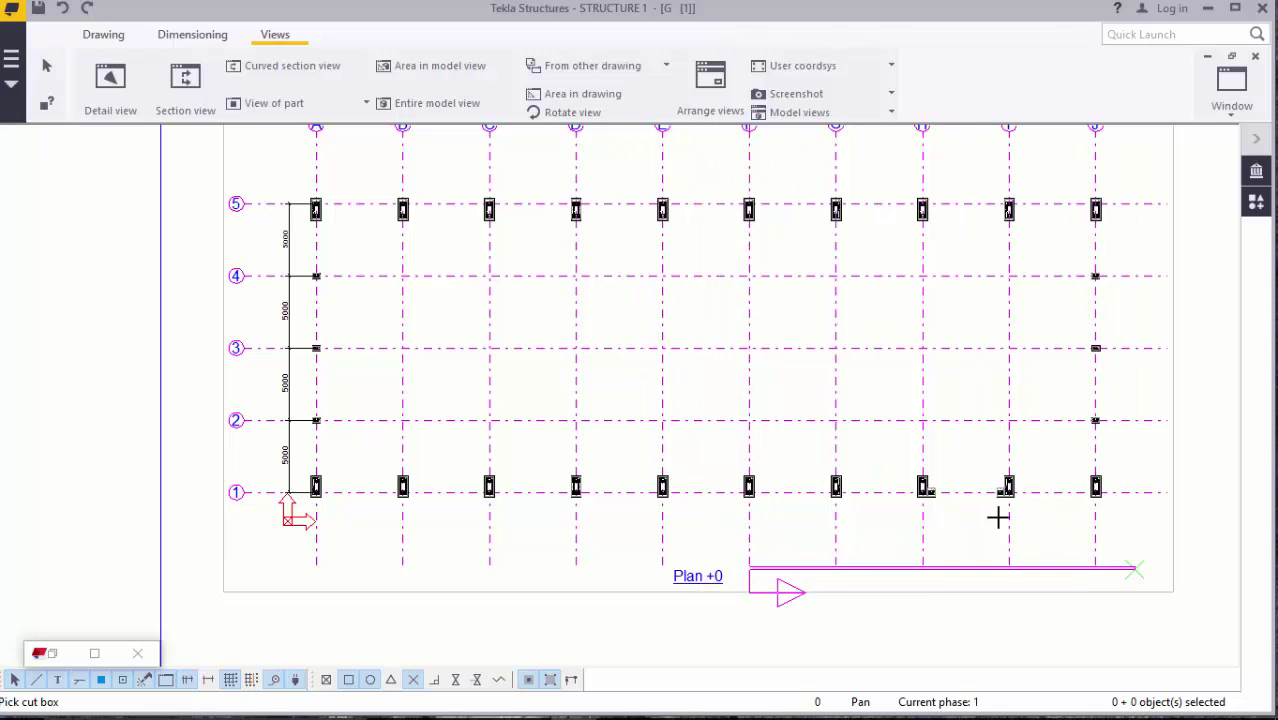
left_click(250, 150)
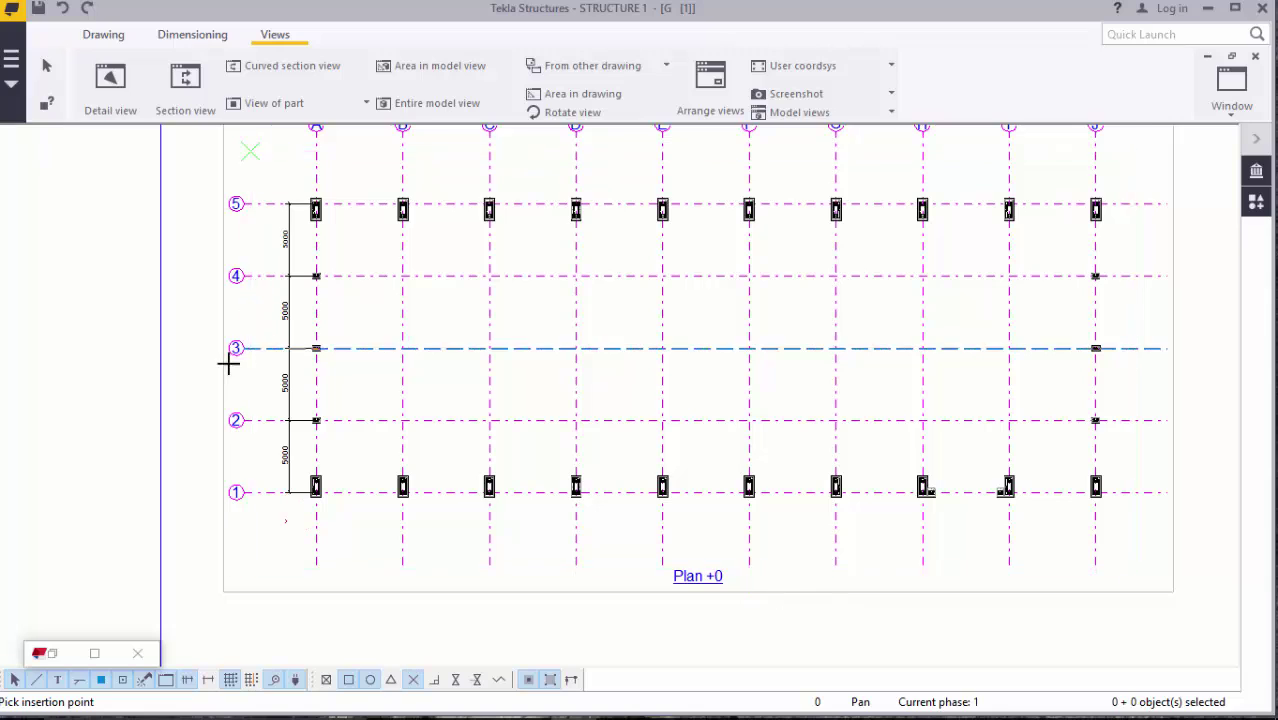
left_click(185, 397)
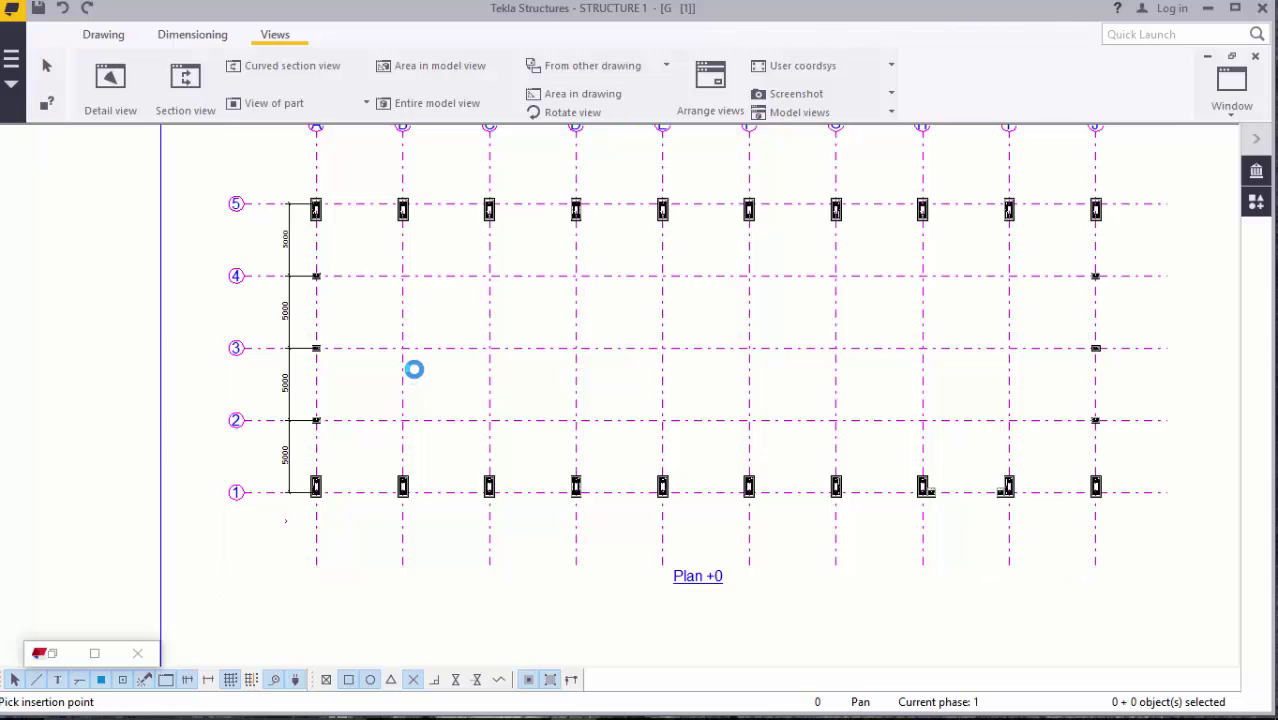
- Move section view A-A off the plan to the right of Plan +0
scroll(482, 370, "down", 2)
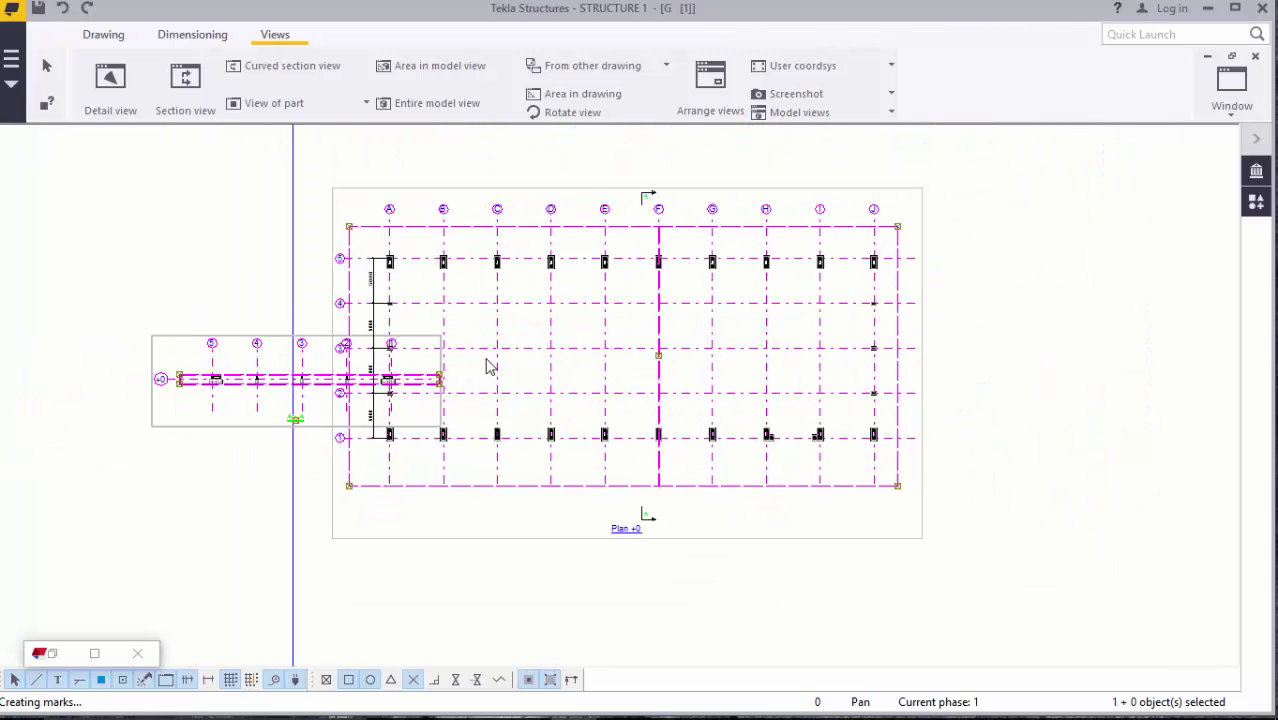
scroll(269, 408, "up", 4)
scroll(269, 373, "up", 1)
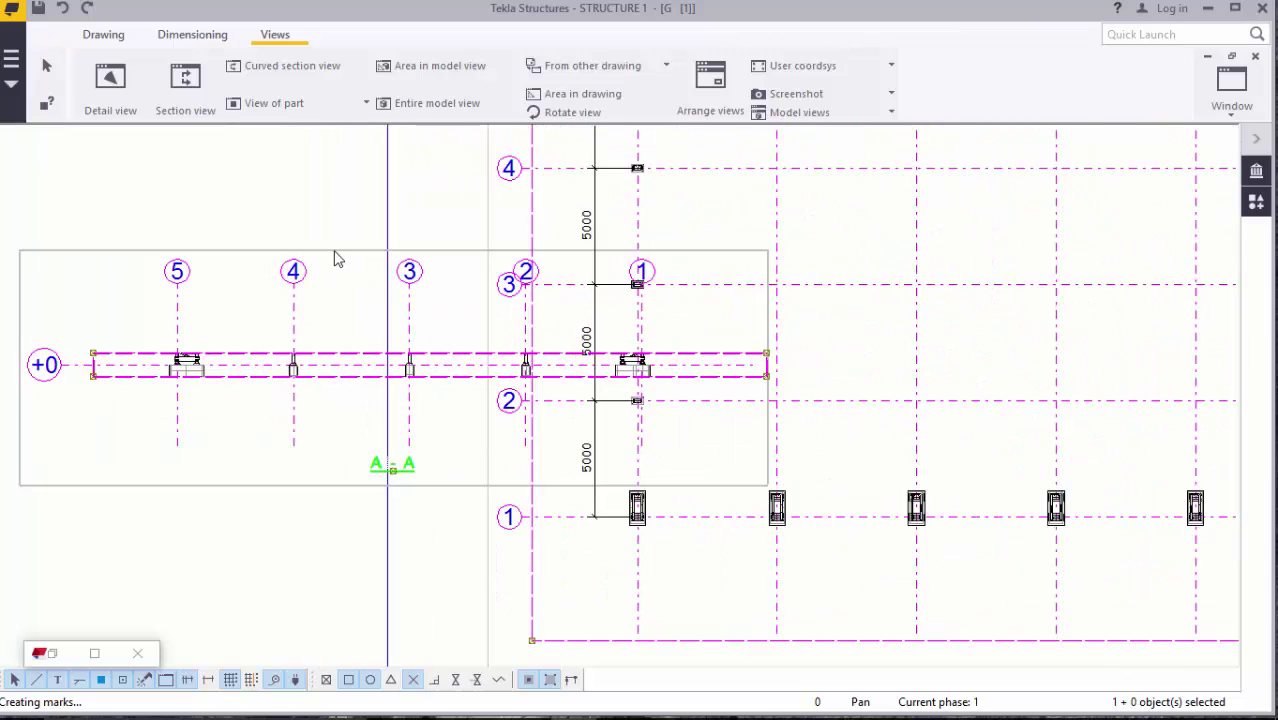
scroll(336, 258, "down", 5)
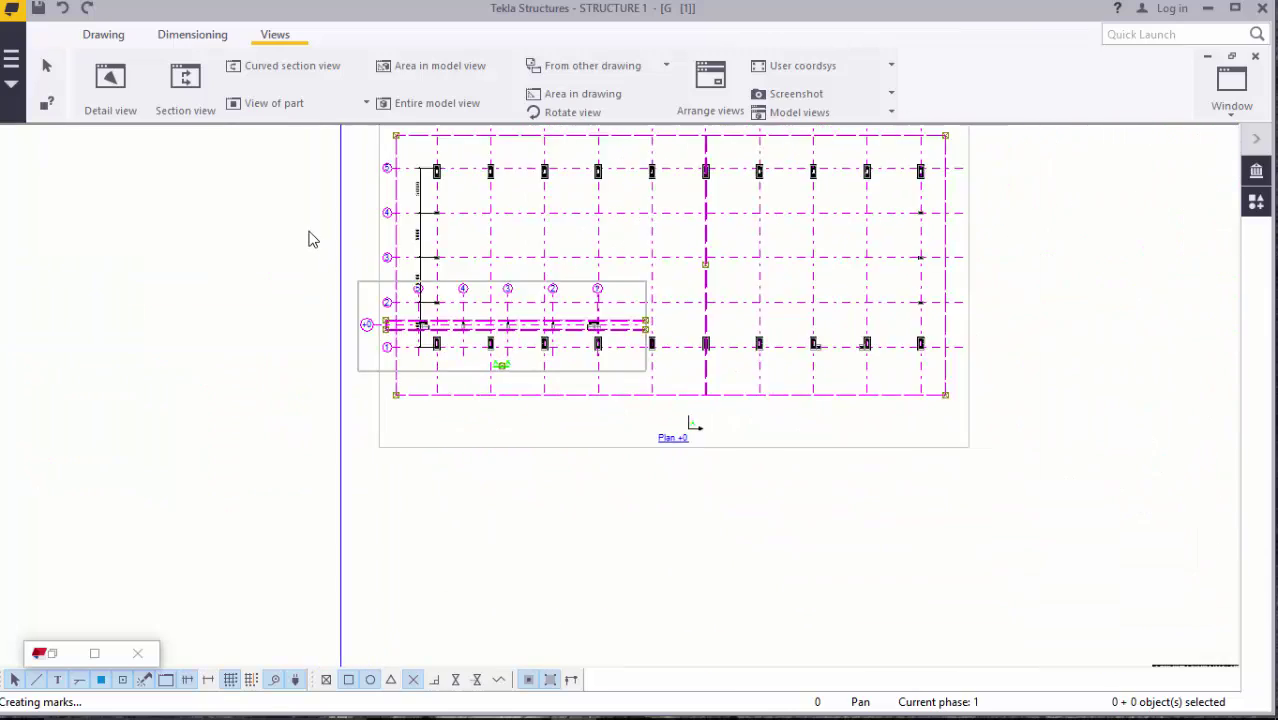
scroll(309, 239, "down", 2)
left_click_drag(443, 277, 866, 268)
scroll(866, 268, "up", 3)
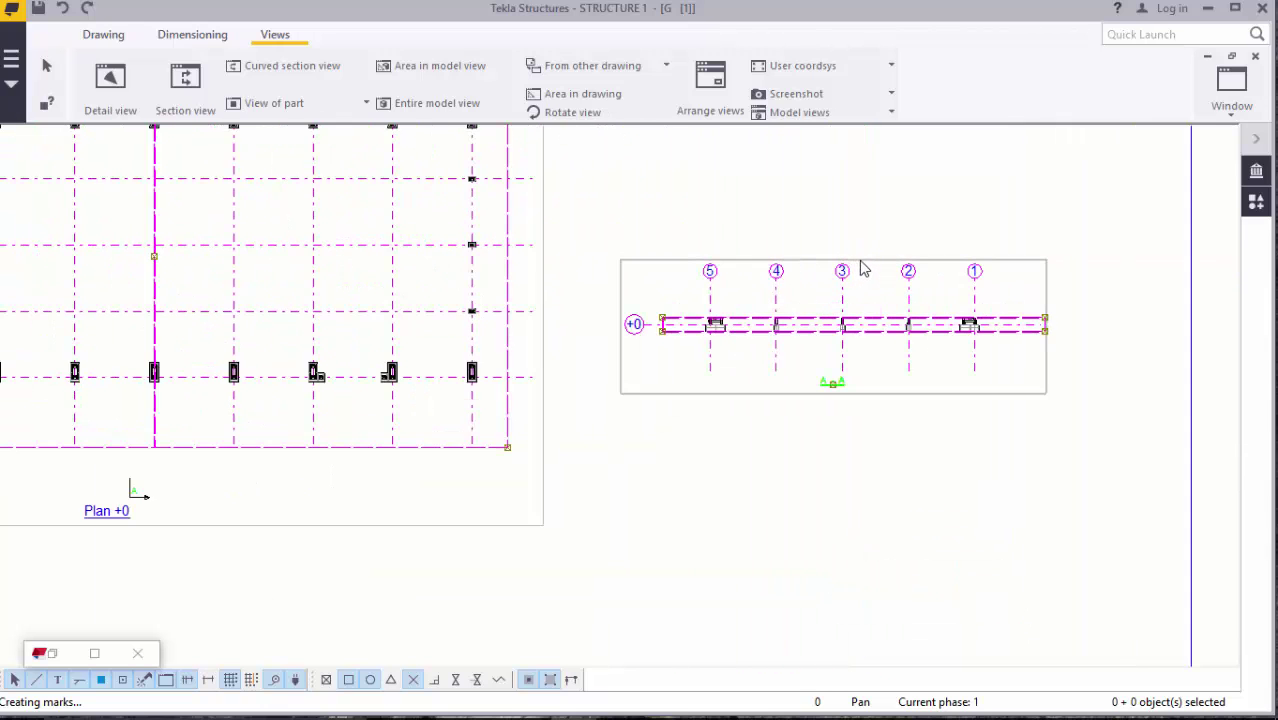
scroll(816, 292, "up", 1)
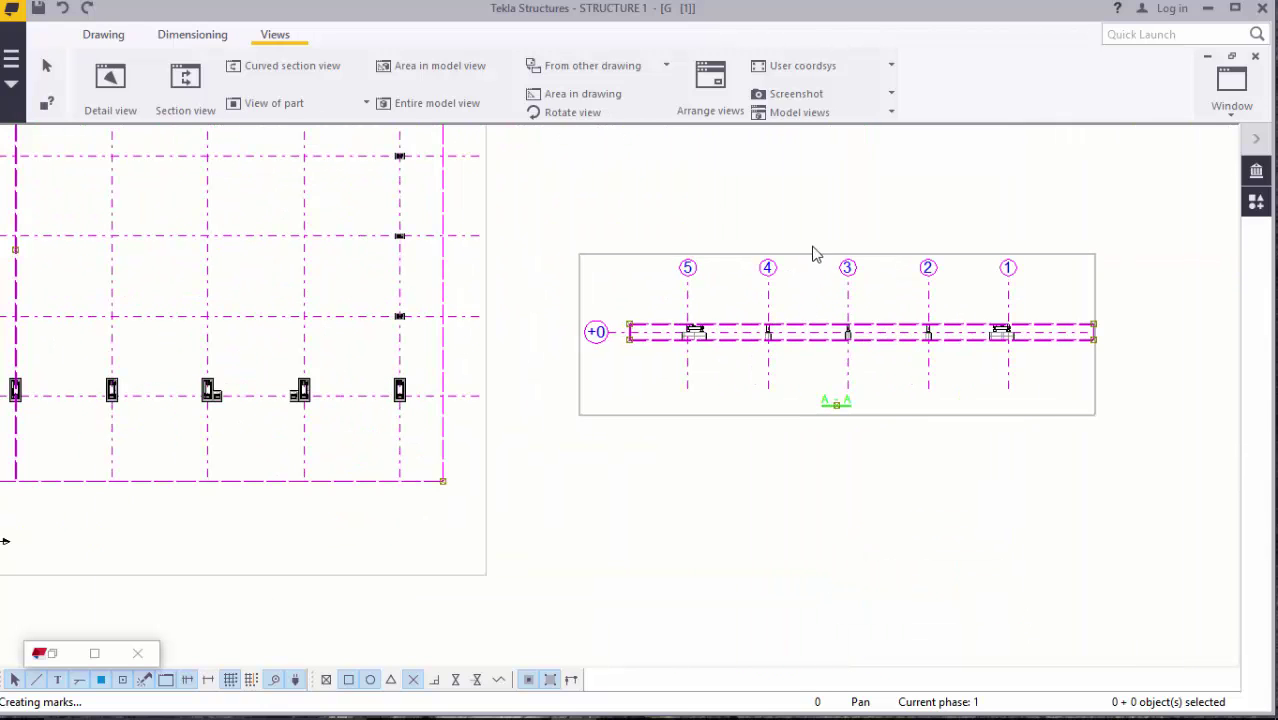
left_click_drag(813, 254, 823, 227)
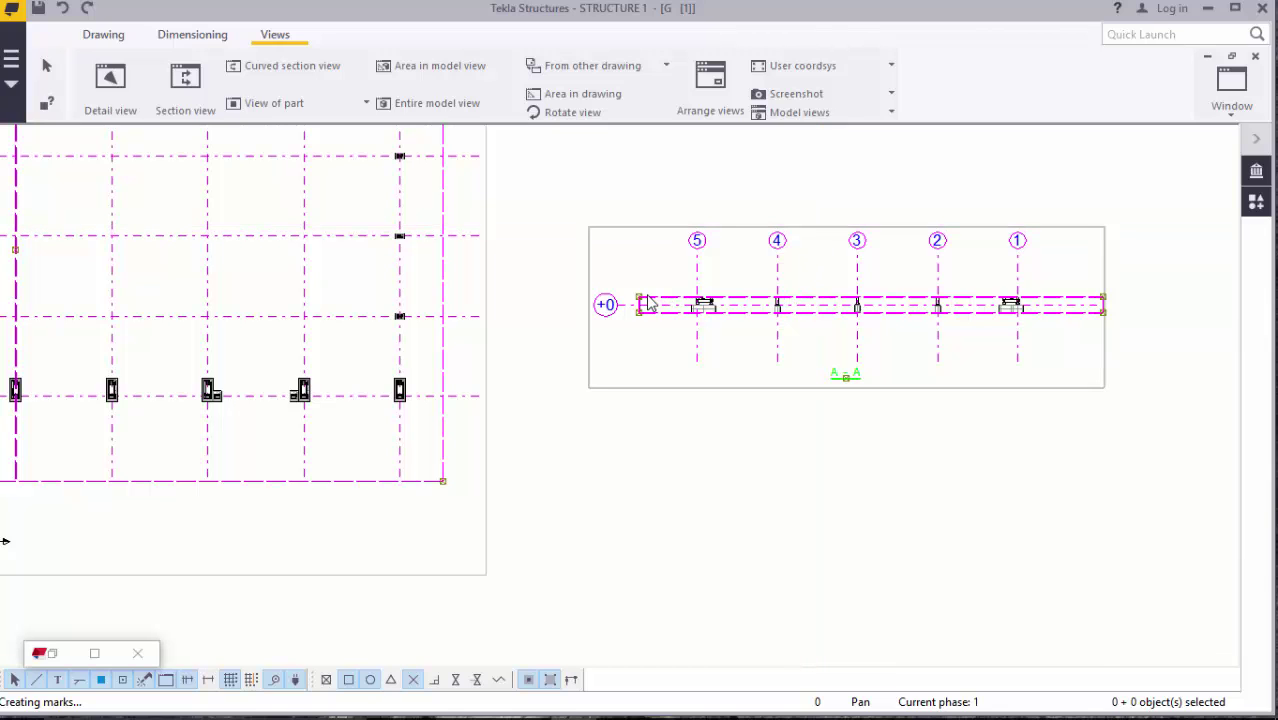
- Stretch section A-A's extents to show the whole frame, levels +0 to +13000
left_click_drag(641, 297, 660, 244)
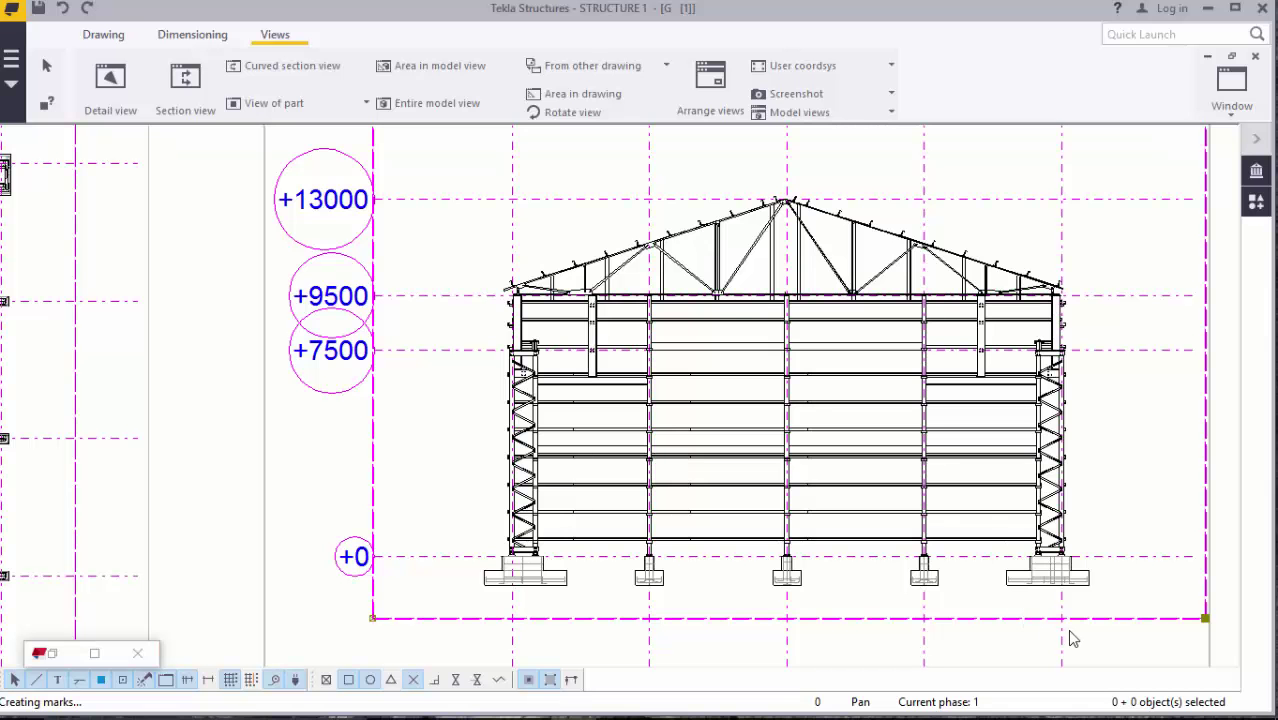
scroll(710, 443, "down", 1)
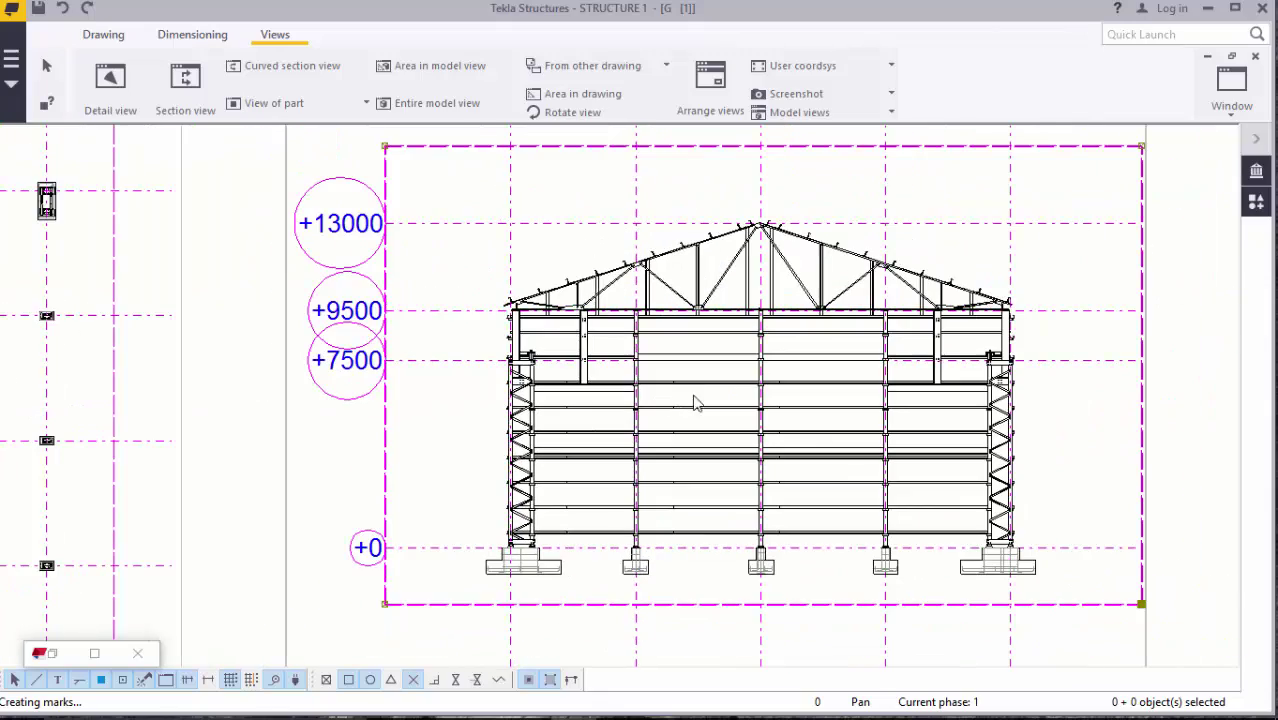
scroll(975, 292, "up", 1)
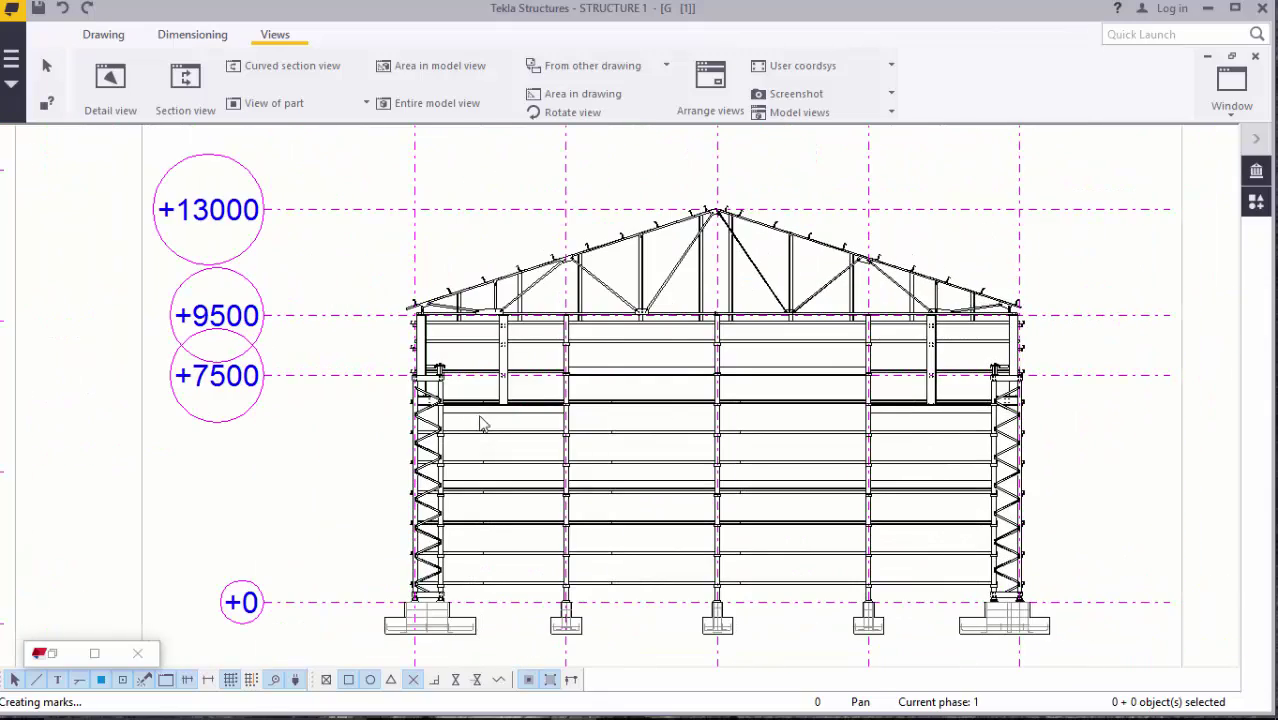
scroll(517, 356, "down", 3)
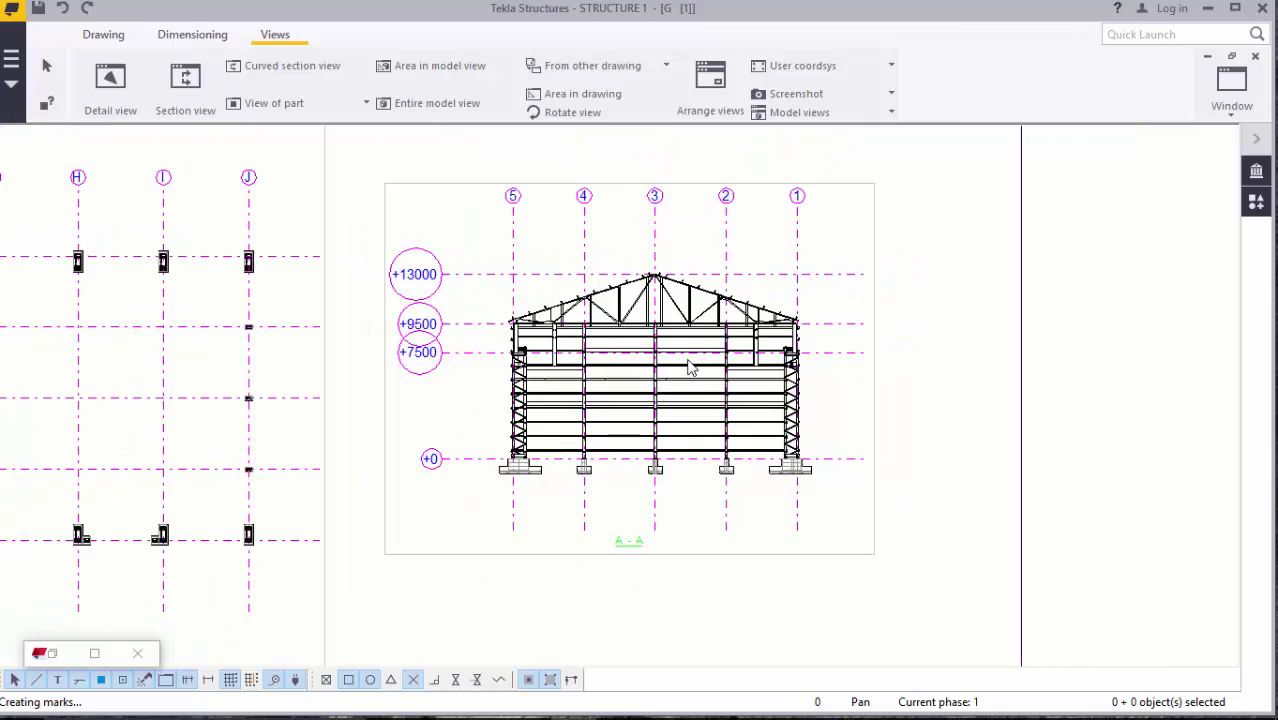
scroll(807, 442, "down", 2)
scroll(810, 415, "up", 1)
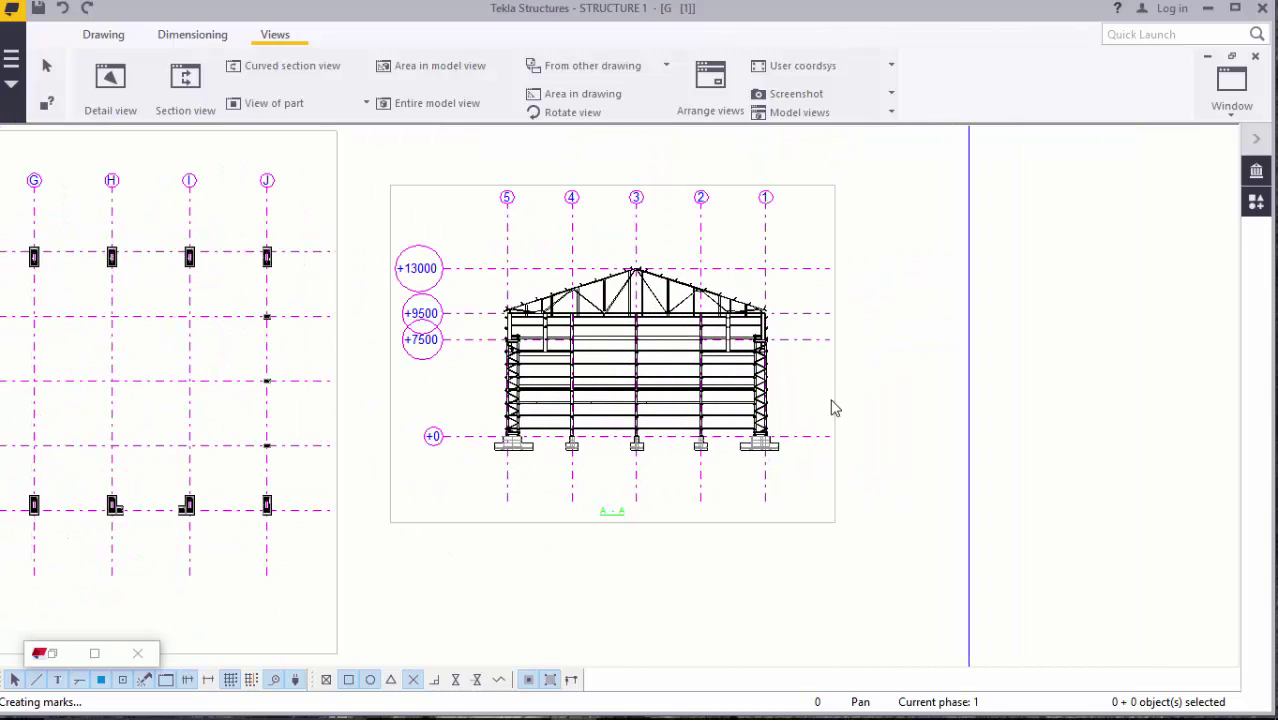
- Set section A-A's view scale to 1:100 and apply it
left_click(838, 397)
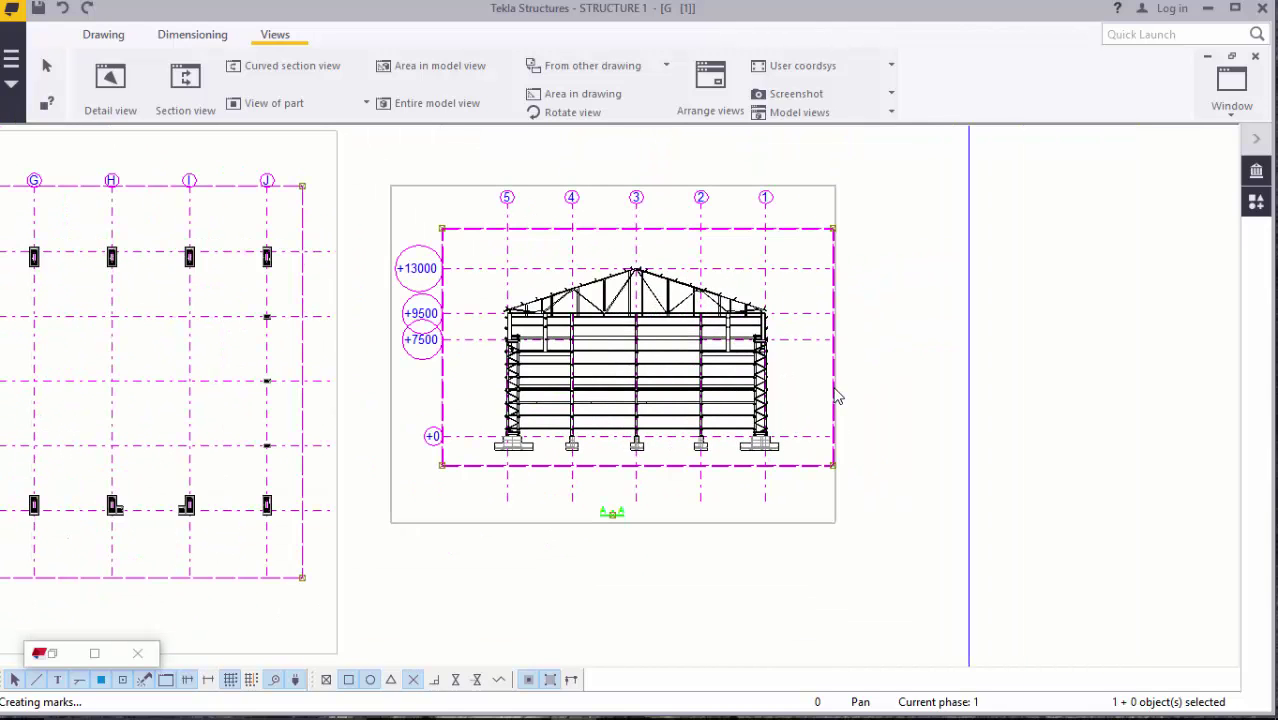
right_click(838, 495)
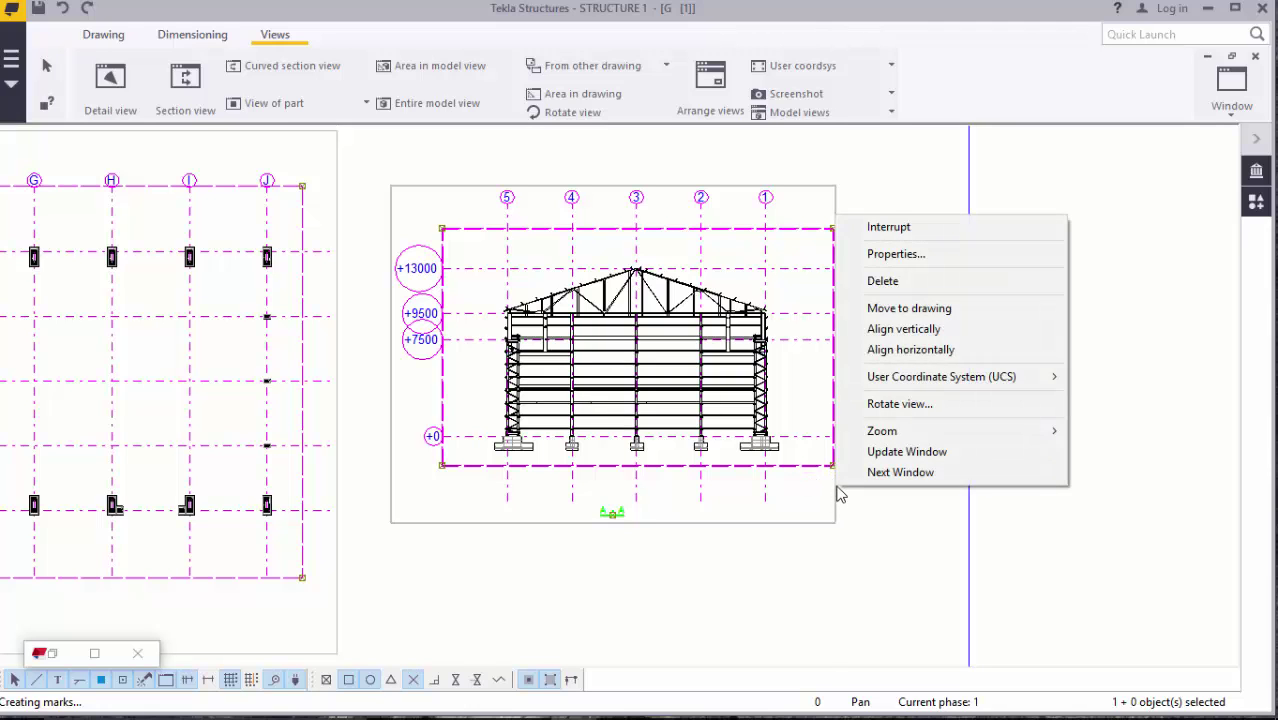
left_click(913, 254)
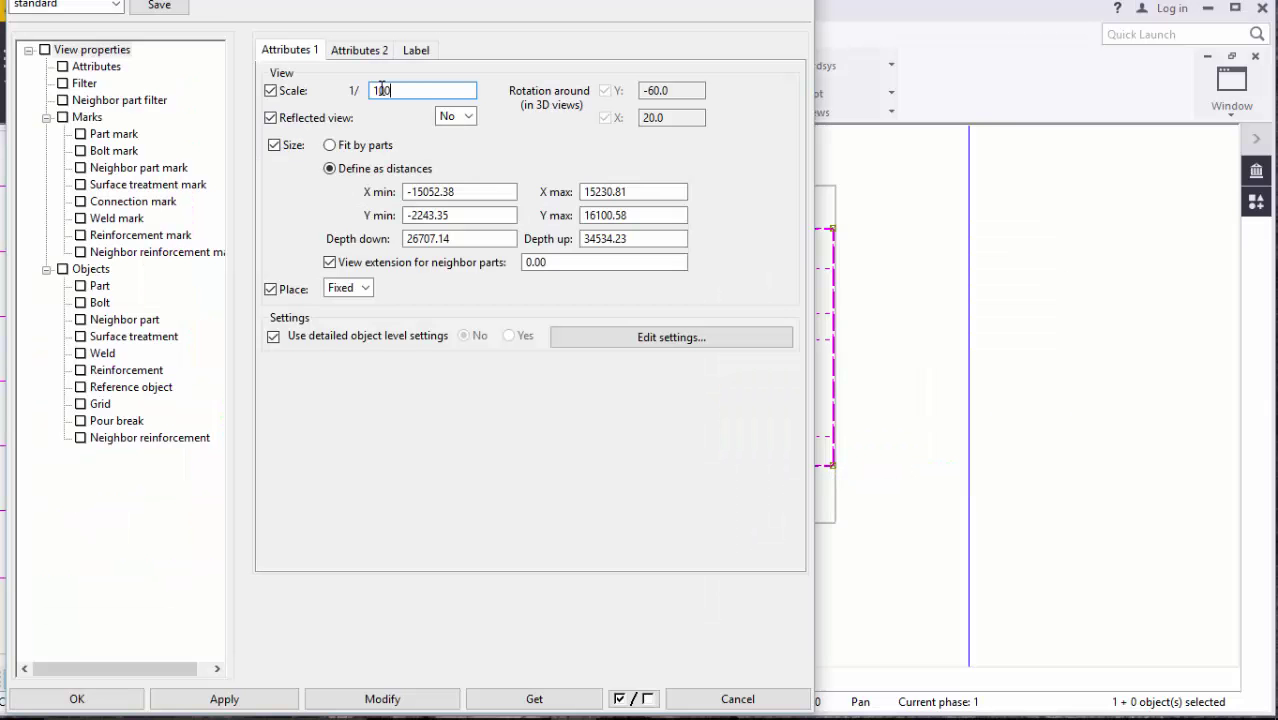
left_click(391, 699)
left_click(389, 699)
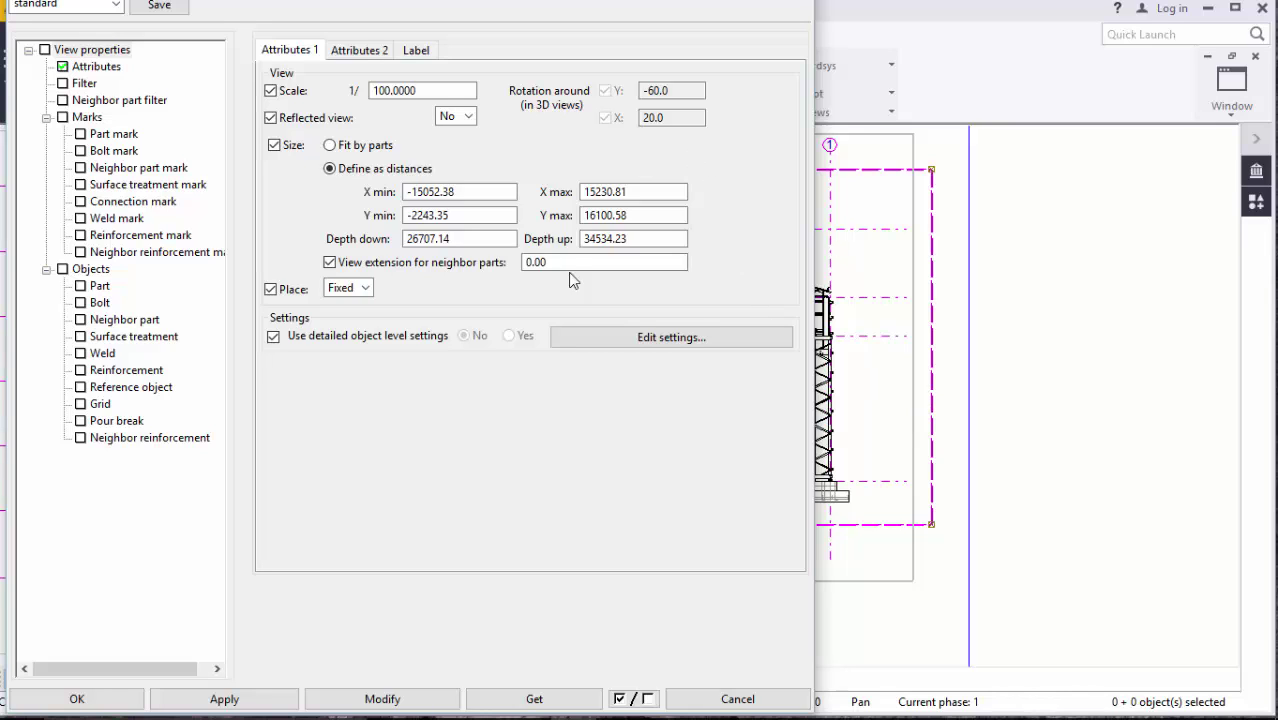
left_click(115, 699)
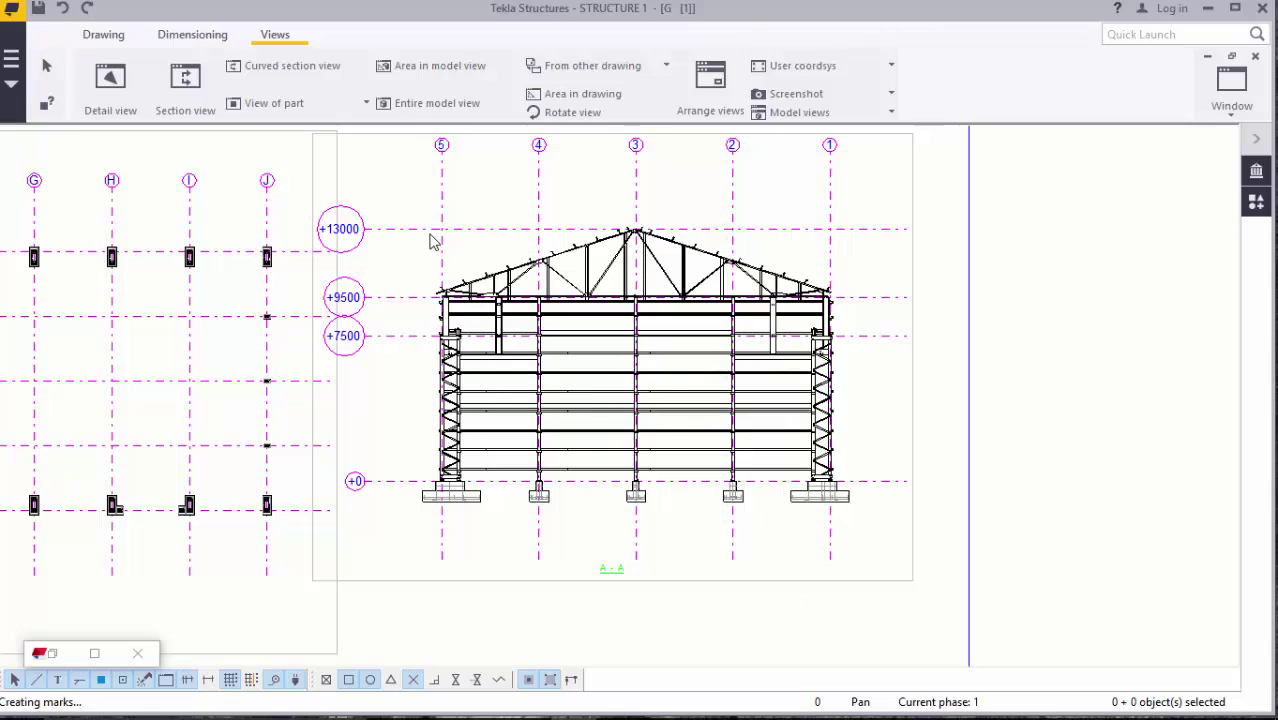
scroll(535, 340, "up", 4)
scroll(571, 385, "down", 2)
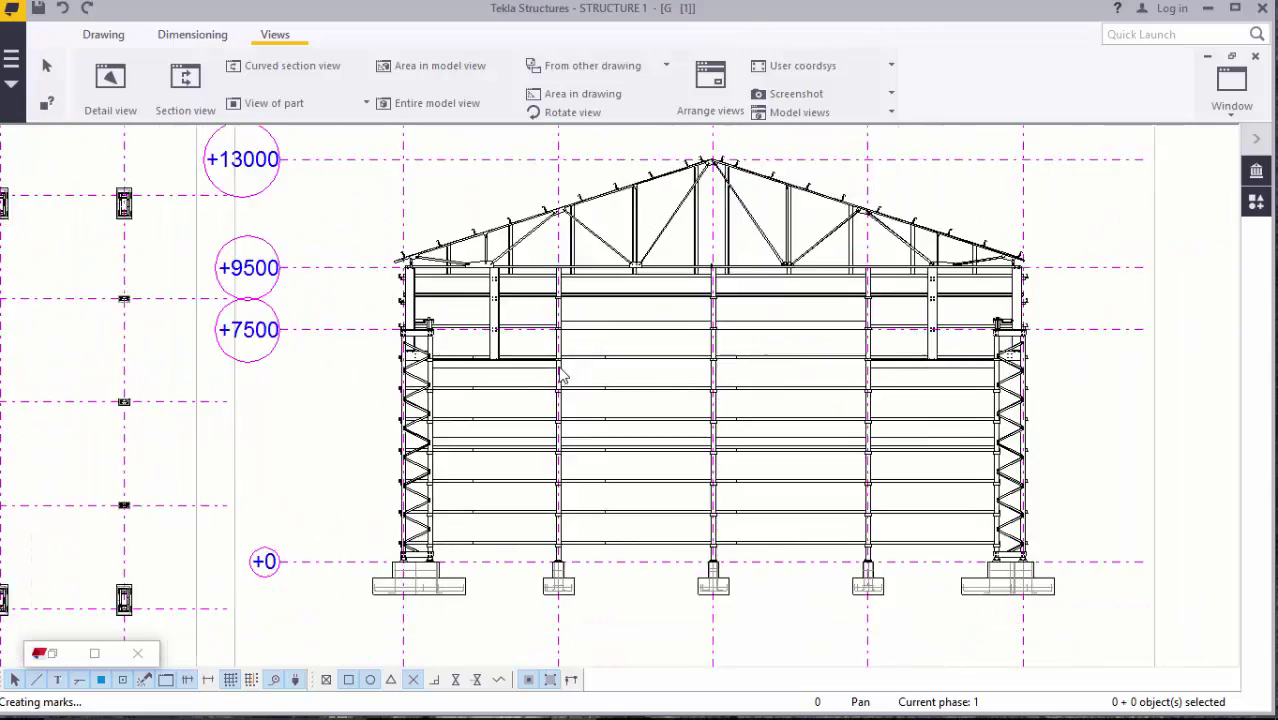
scroll(640, 246, "up", 7)
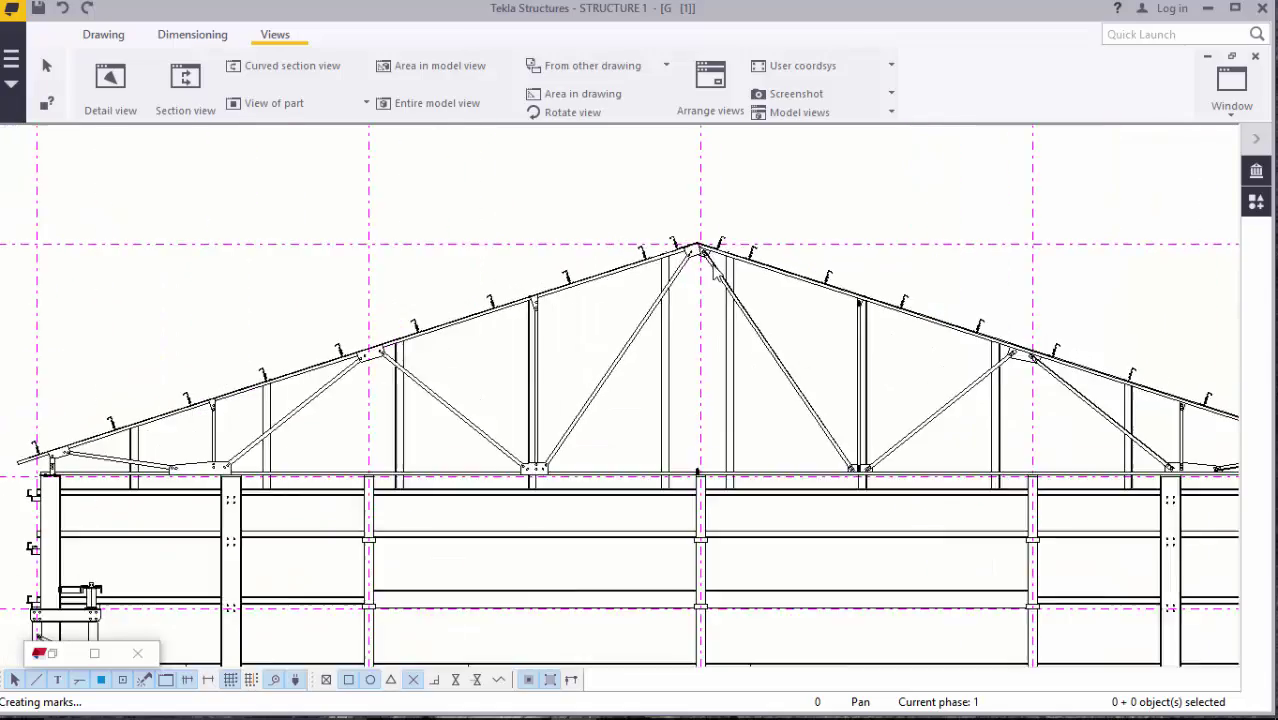
scroll(650, 240, "down", 5)
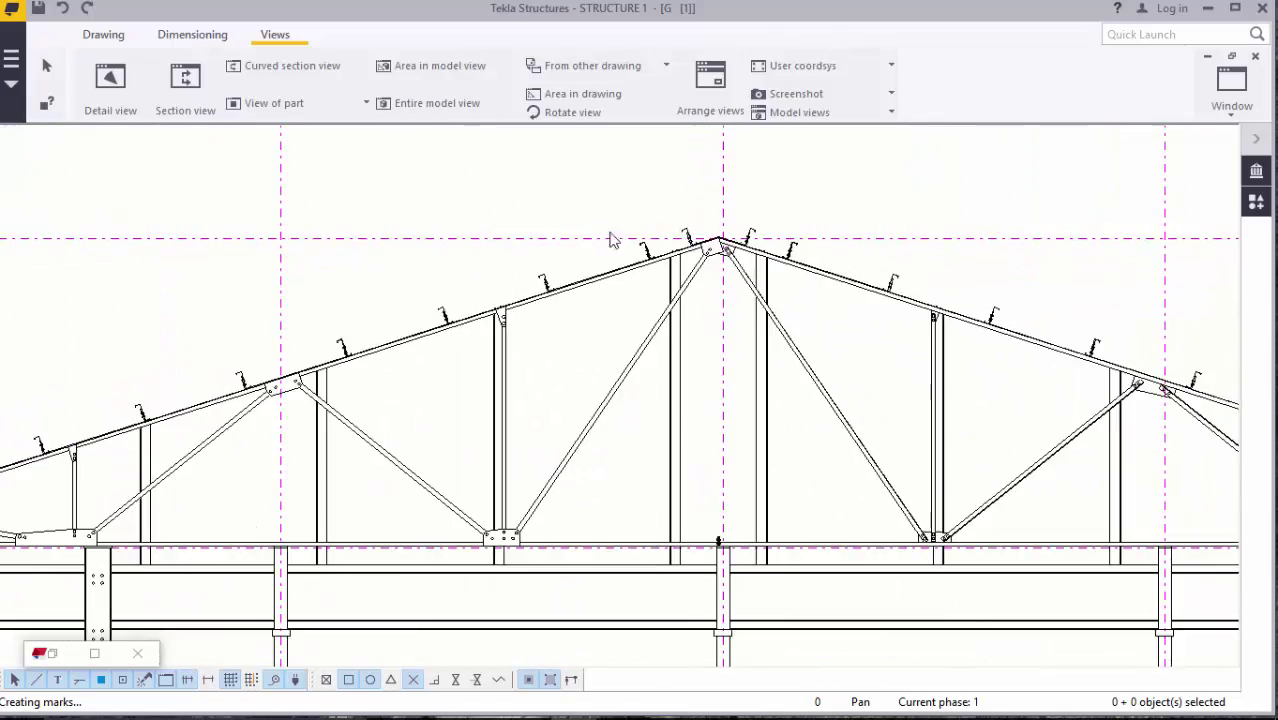
scroll(580, 235, "down", 2)
scroll(648, 282, "down", 3)
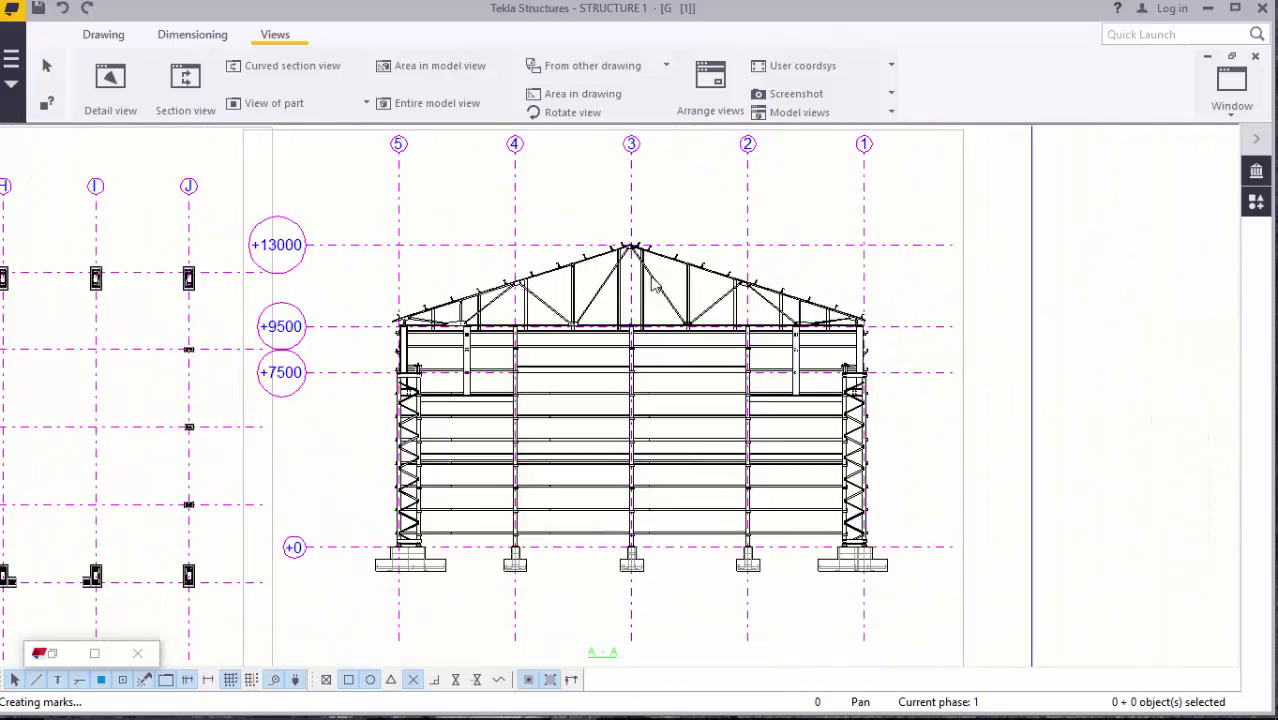
scroll(590, 388, "up", 1)
scroll(640, 385, "down", 4)
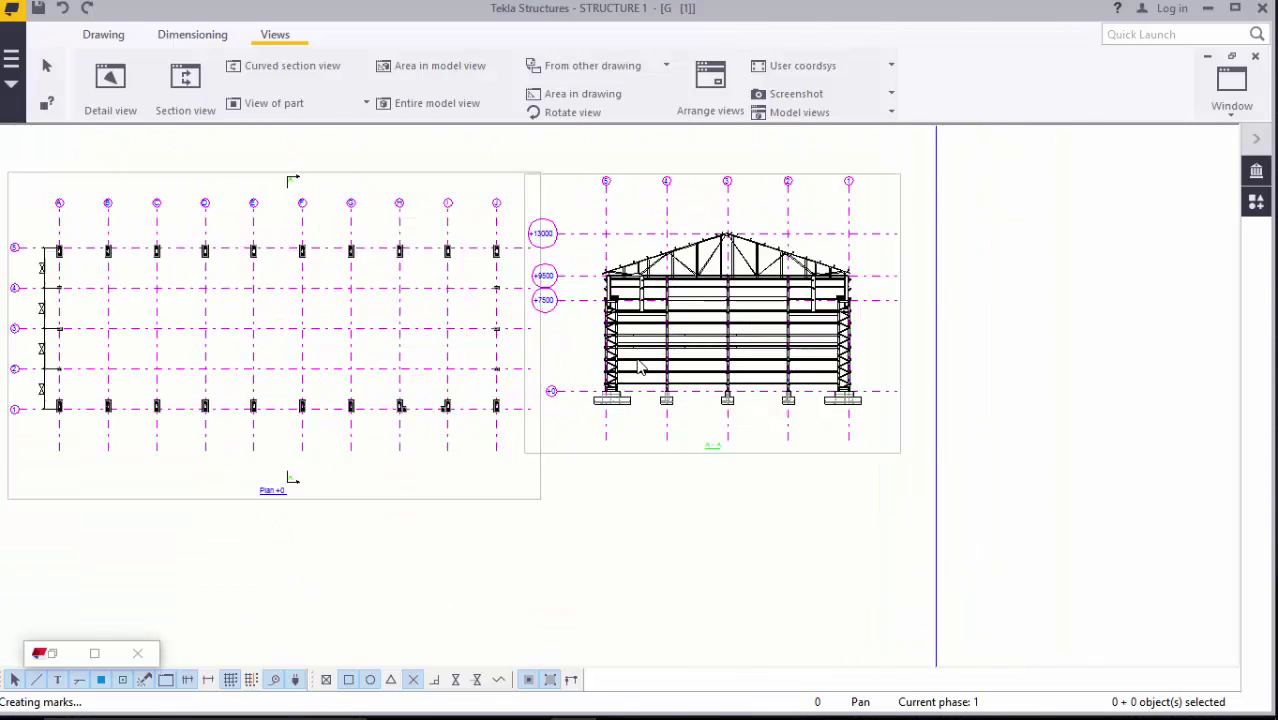
scroll(700, 350, "up", 1)
scroll(740, 342, "up", 1)
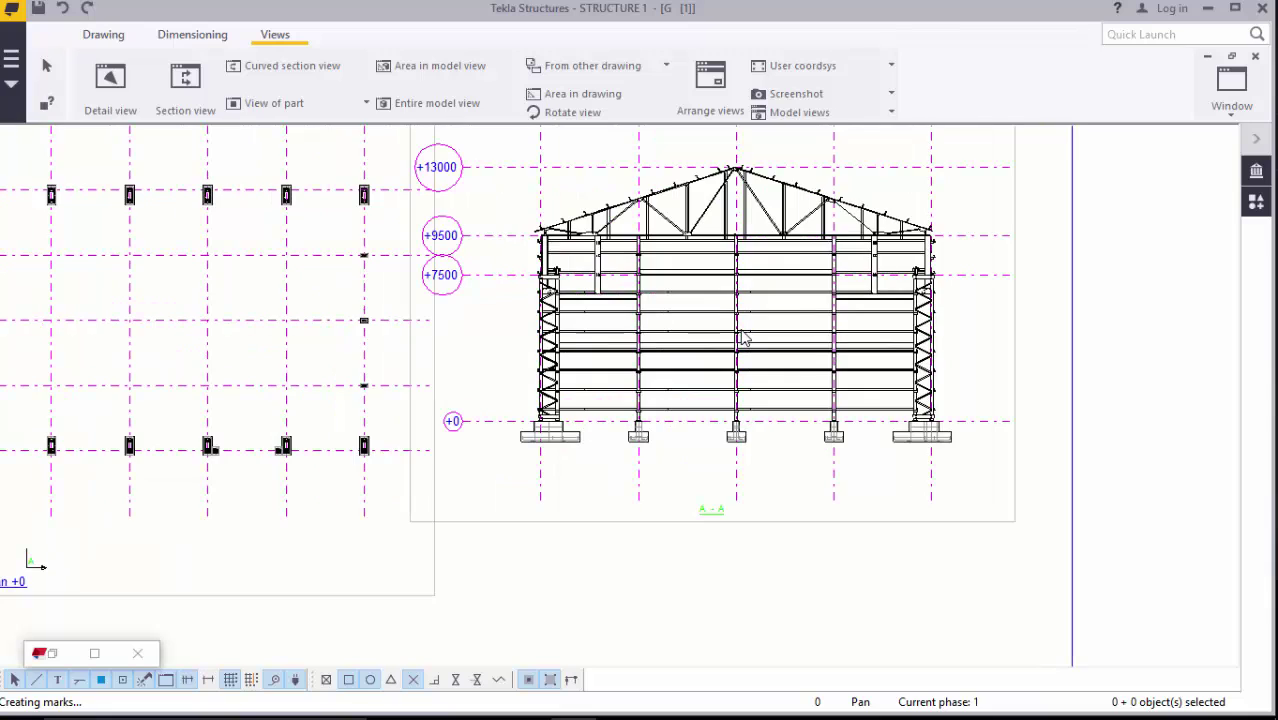
scroll(785, 337, "down", 3)
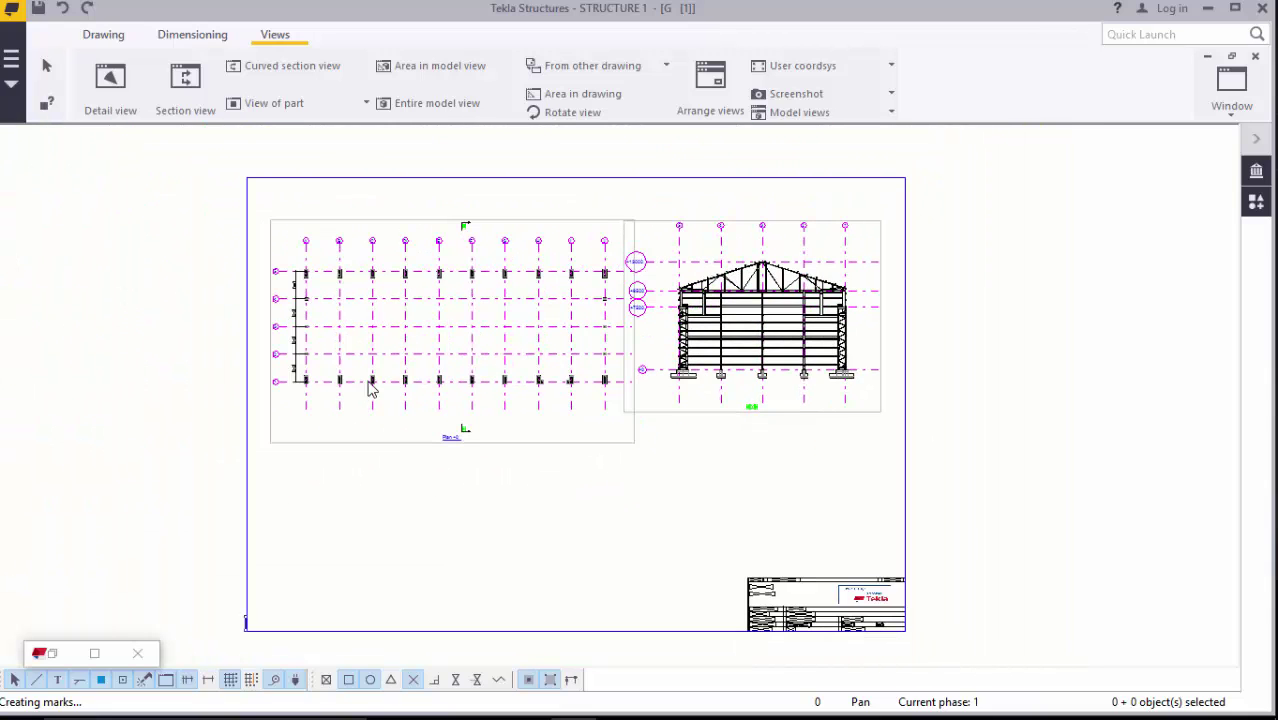
scroll(322, 387, "up", 1)
scroll(322, 387, "up", 1)
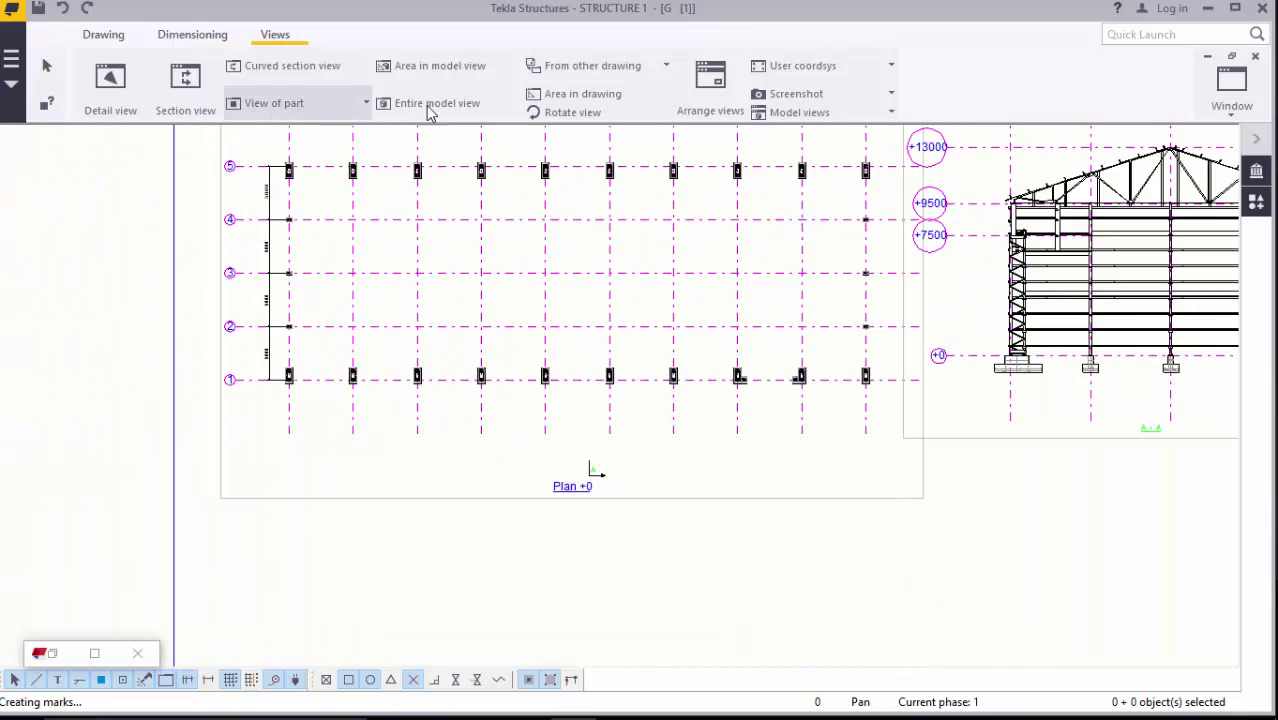
- Start a new section view with its cut line along grid line 1, past the last column
left_click(184, 90)
scroll(310, 357, "up", 5)
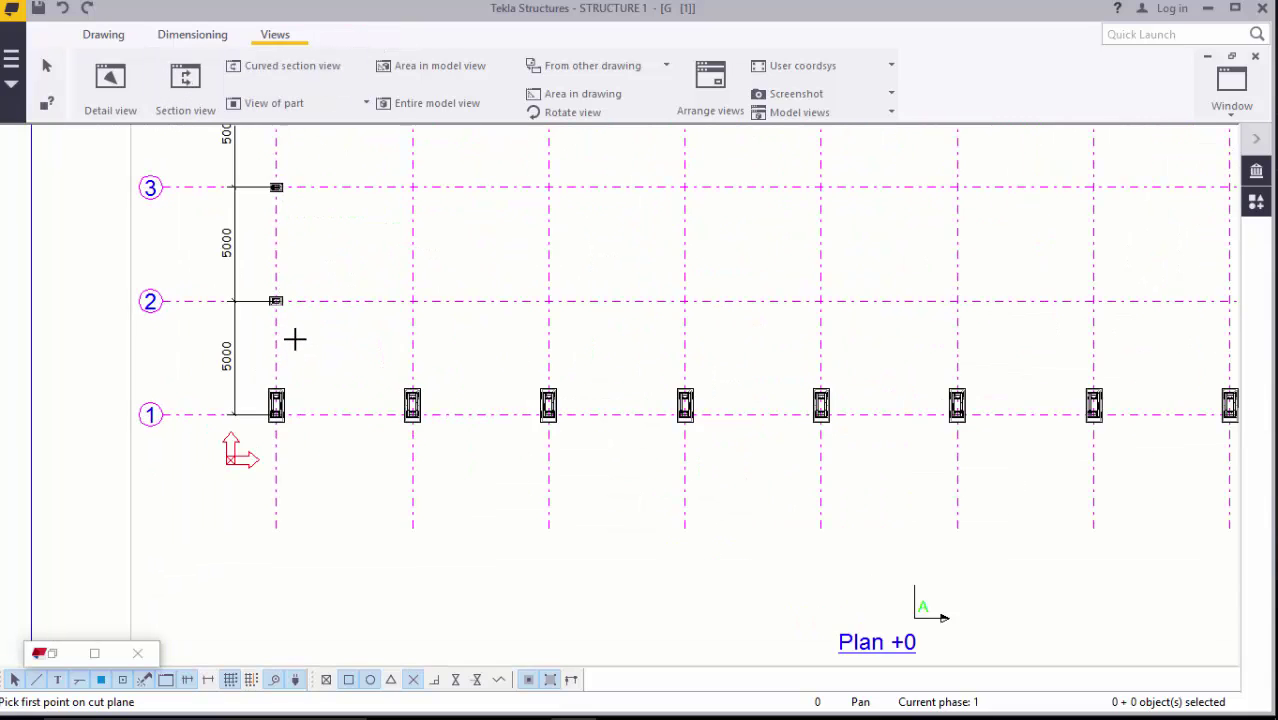
left_click(121, 438)
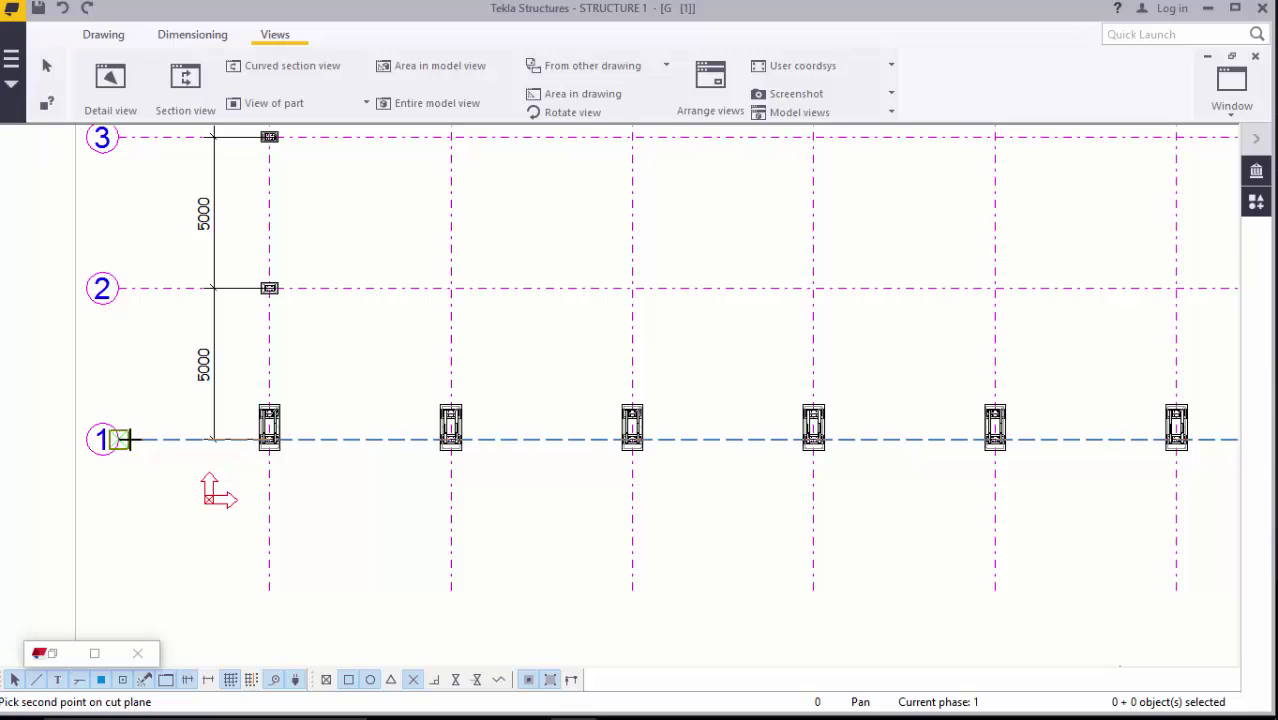
scroll(317, 414, "down", 4)
scroll(342, 362, "down", 2)
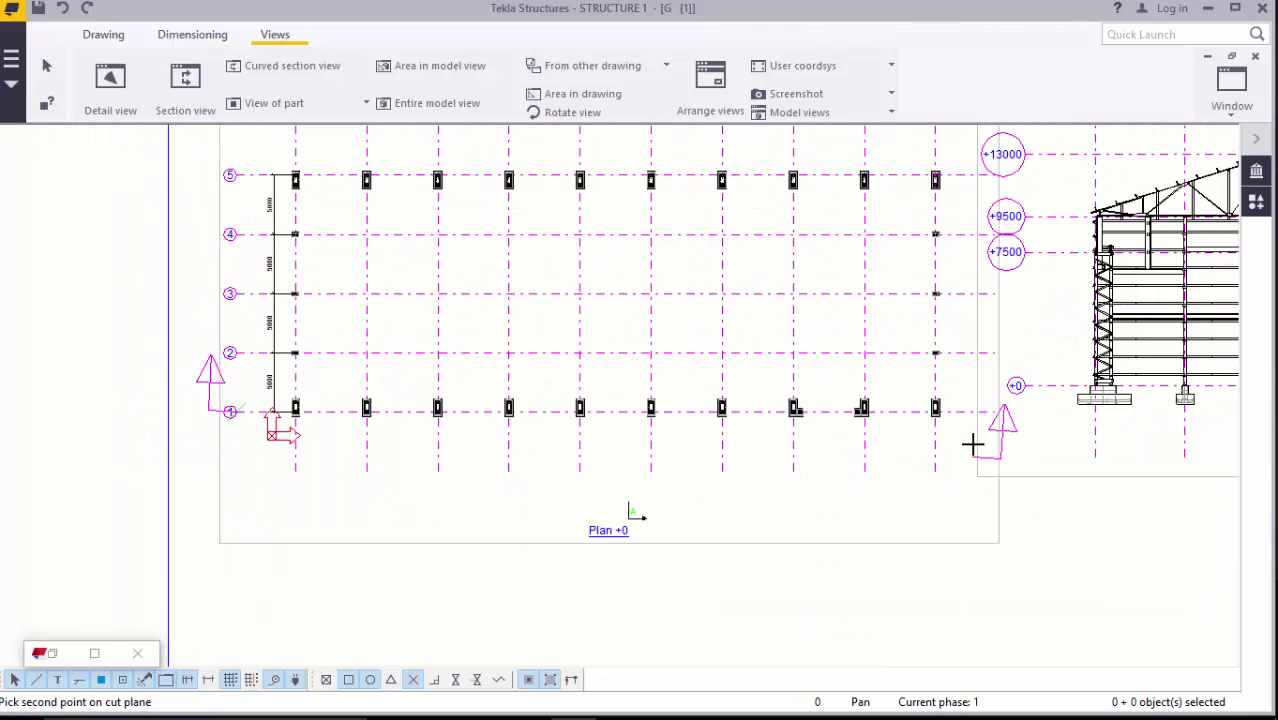
scroll(980, 400, "up", 5)
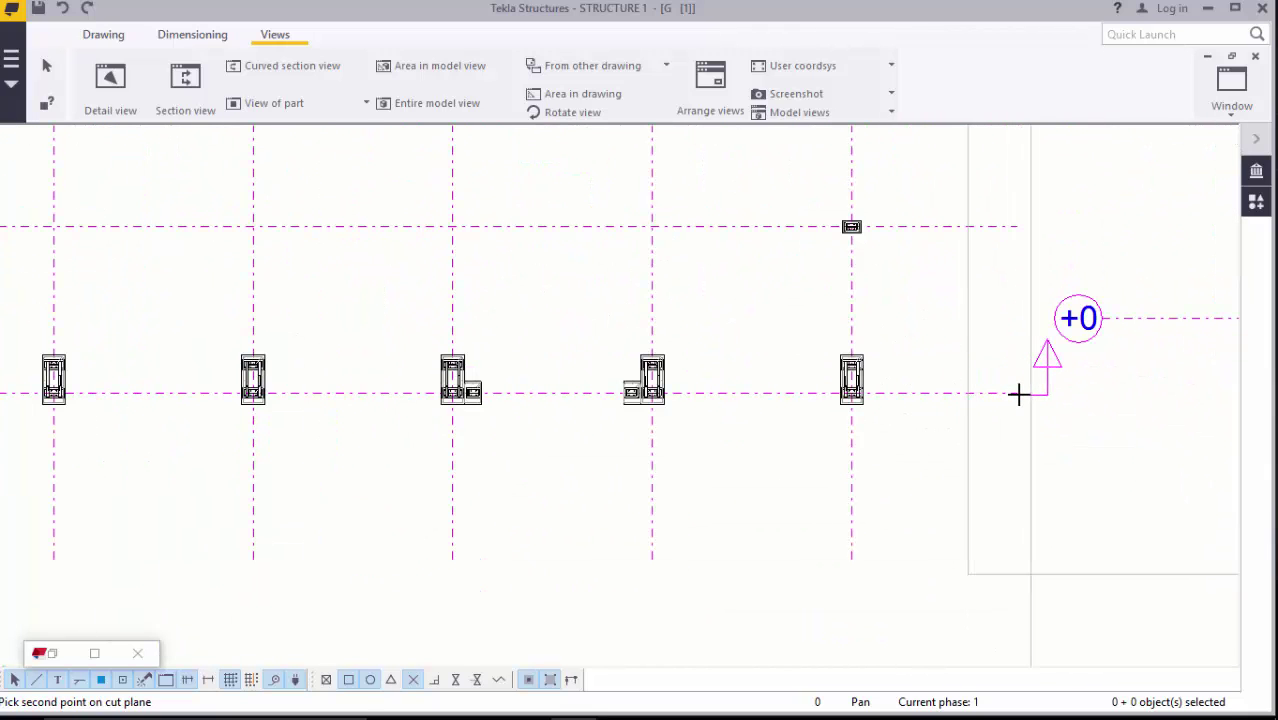
scroll(888, 392, "up", 8)
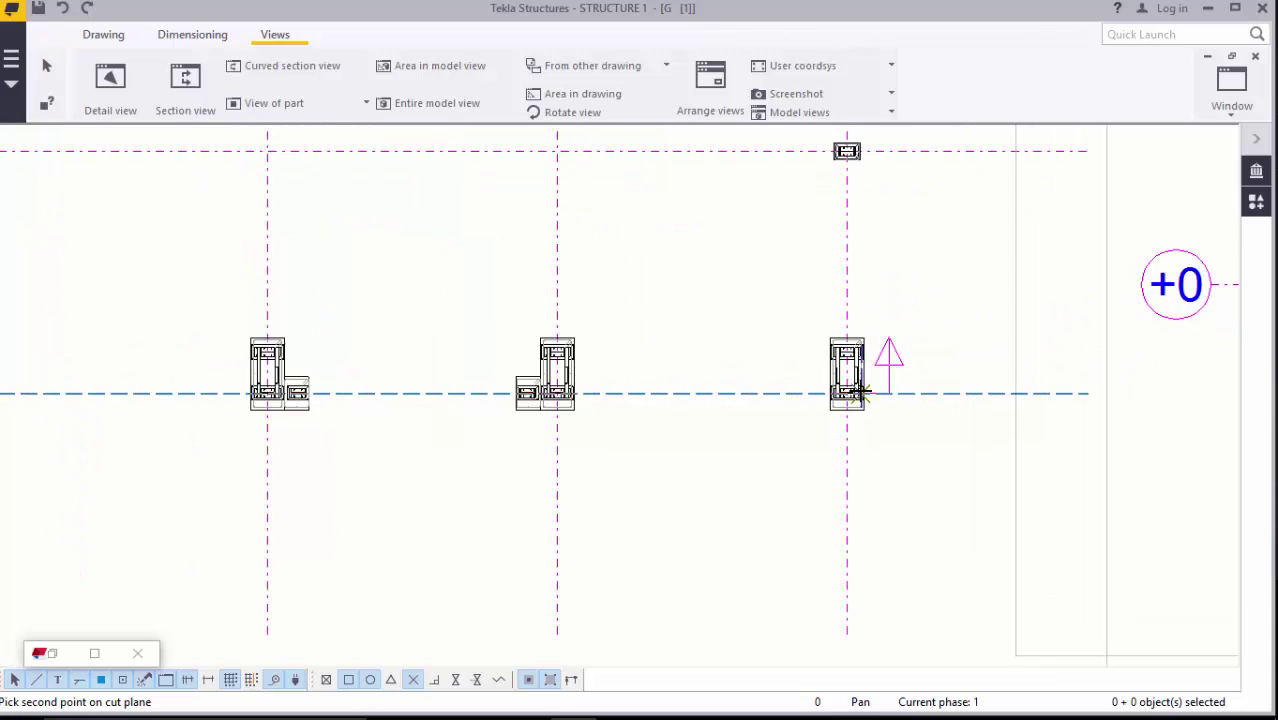
scroll(890, 397, "up", 2)
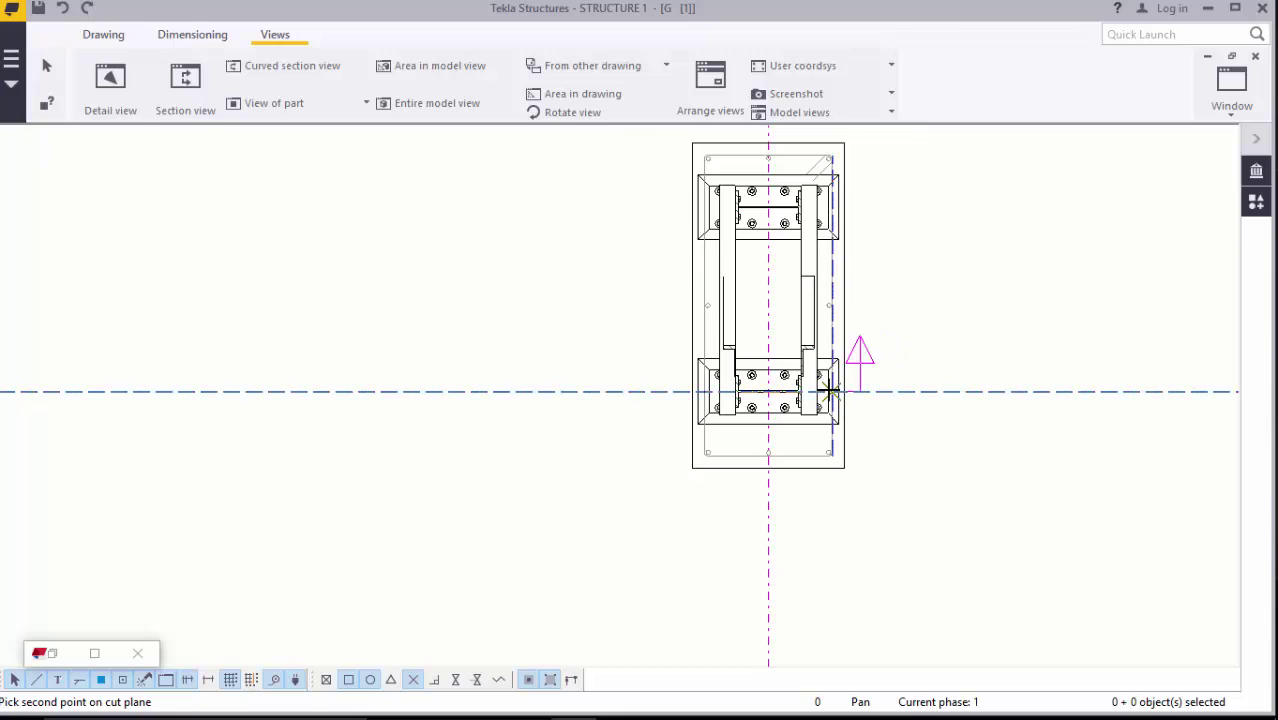
left_click(828, 390)
- Set the section cut depth and place the view below Plan +0
scroll(913, 428, "down", 1)
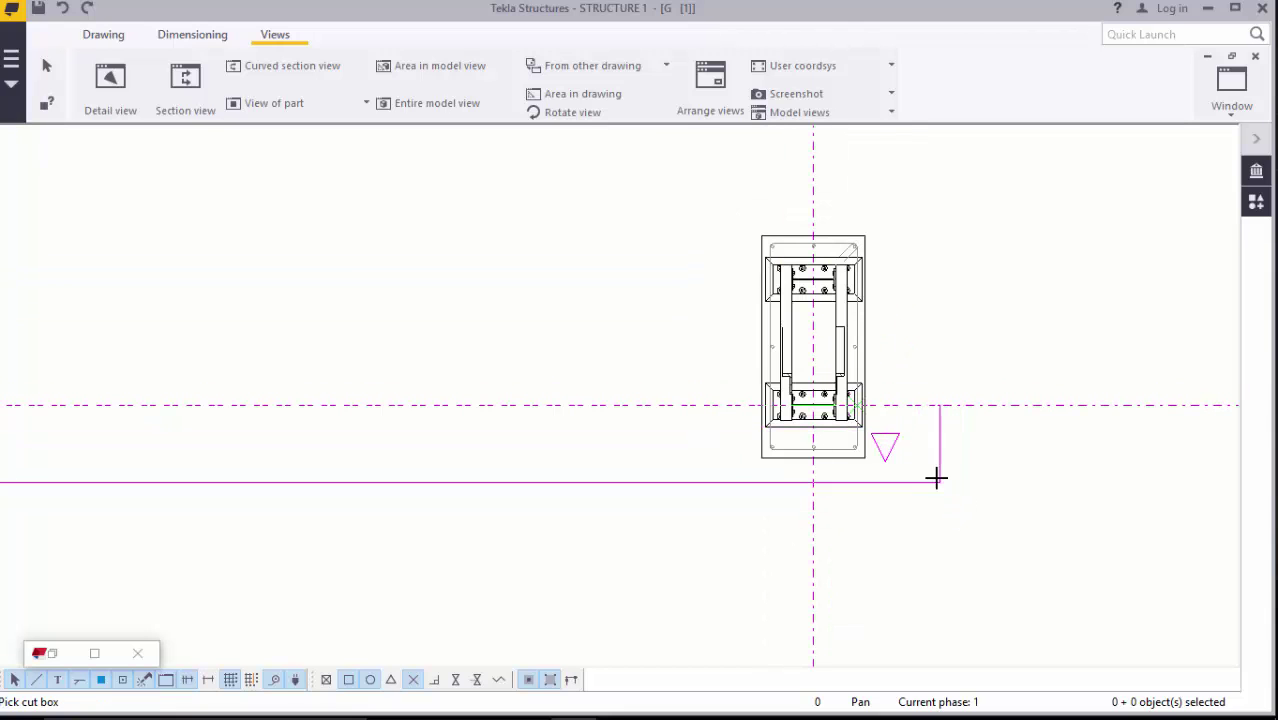
scroll(936, 477, "down", 1)
scroll(918, 465, "down", 5)
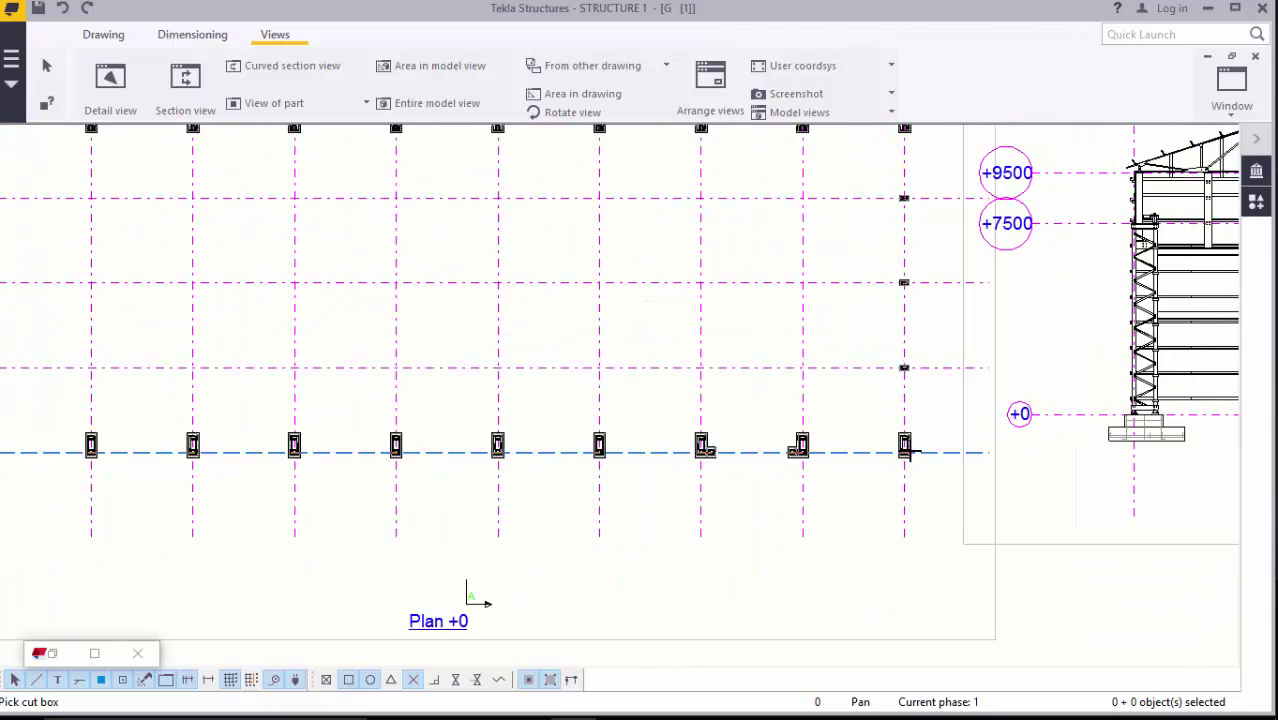
scroll(908, 447, "down", 1)
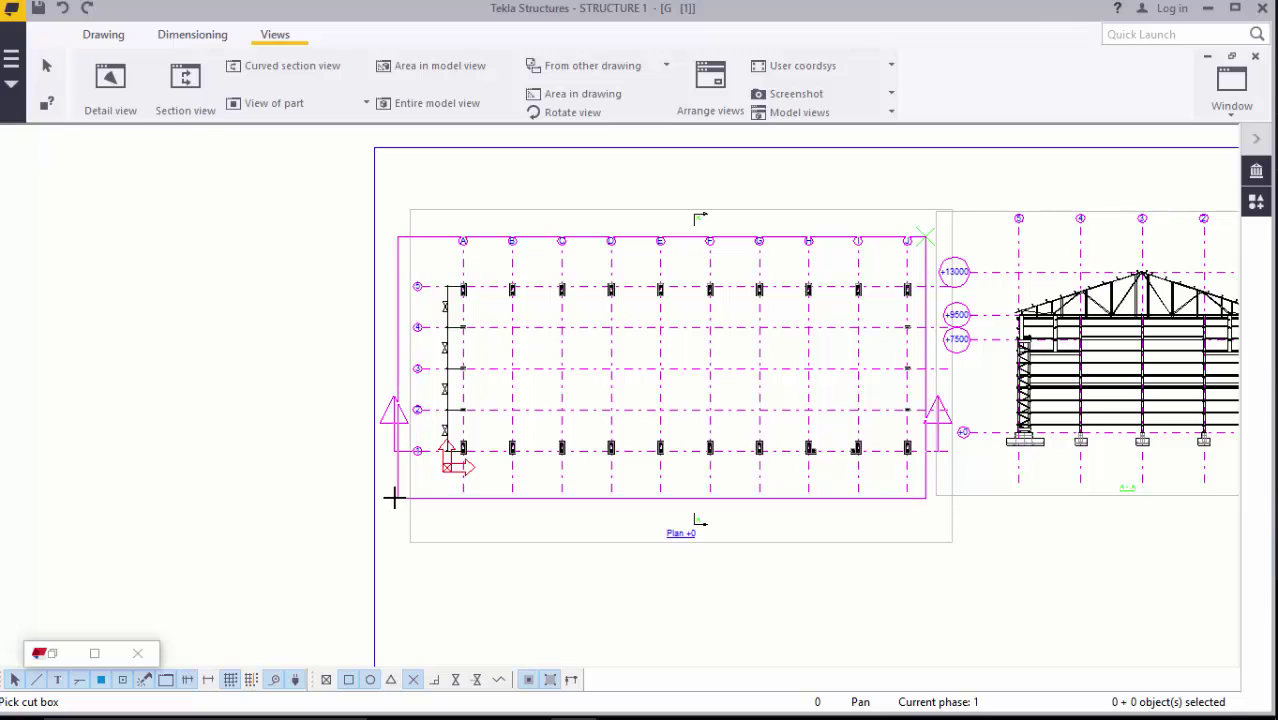
left_click(398, 497)
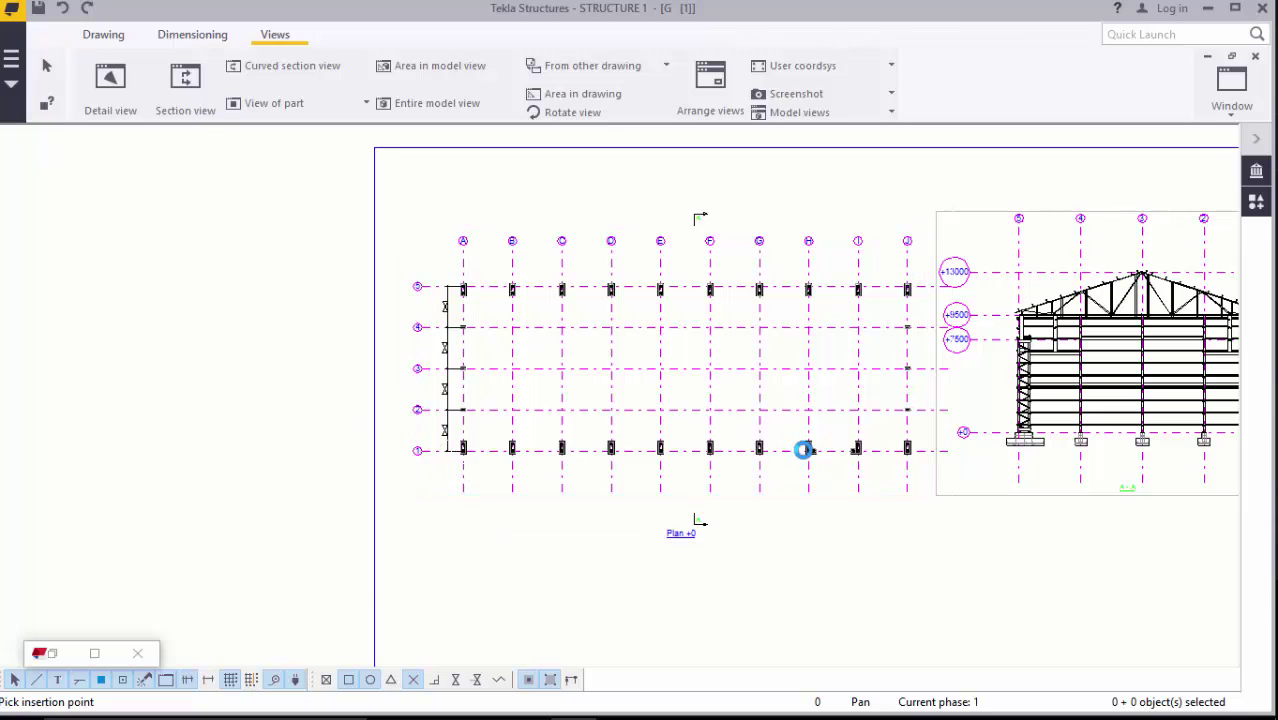
left_click(818, 453)
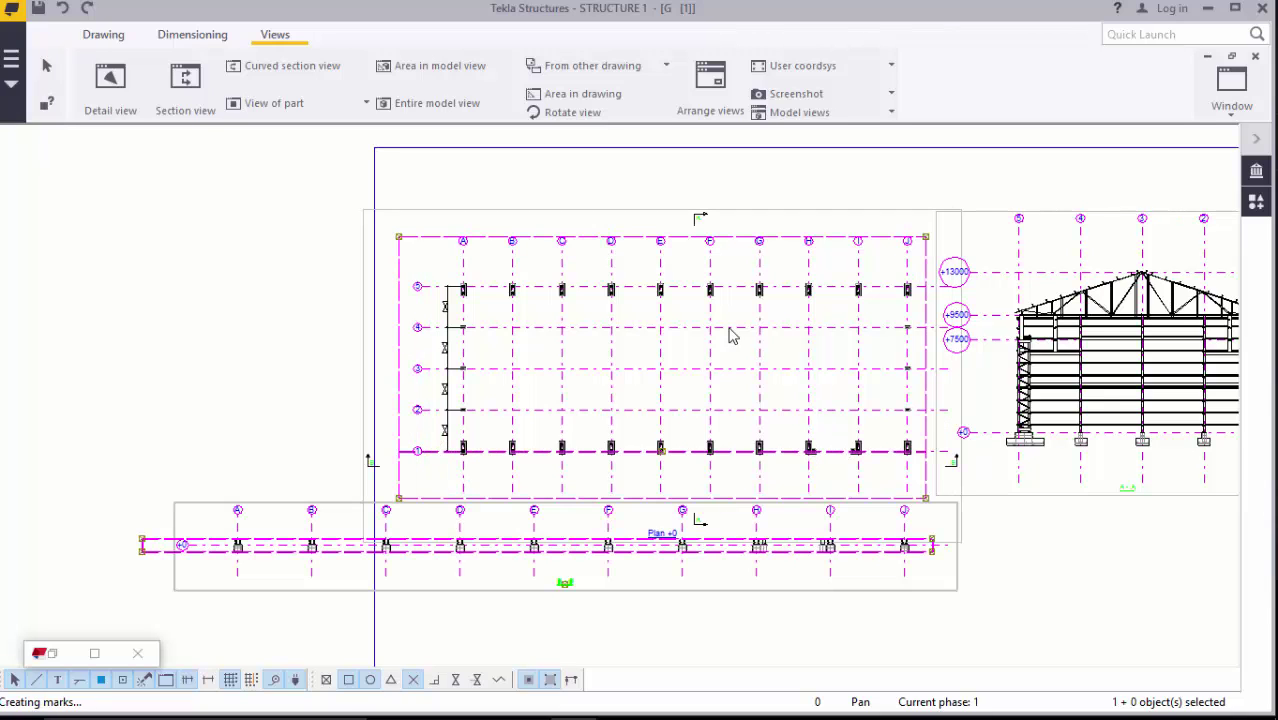
- Position section B-B under Plan +0, slightly lower beside the title block
scroll(731, 335, "down", 2)
left_click_drag(903, 527, 1090, 538)
scroll(840, 566, "up", 3)
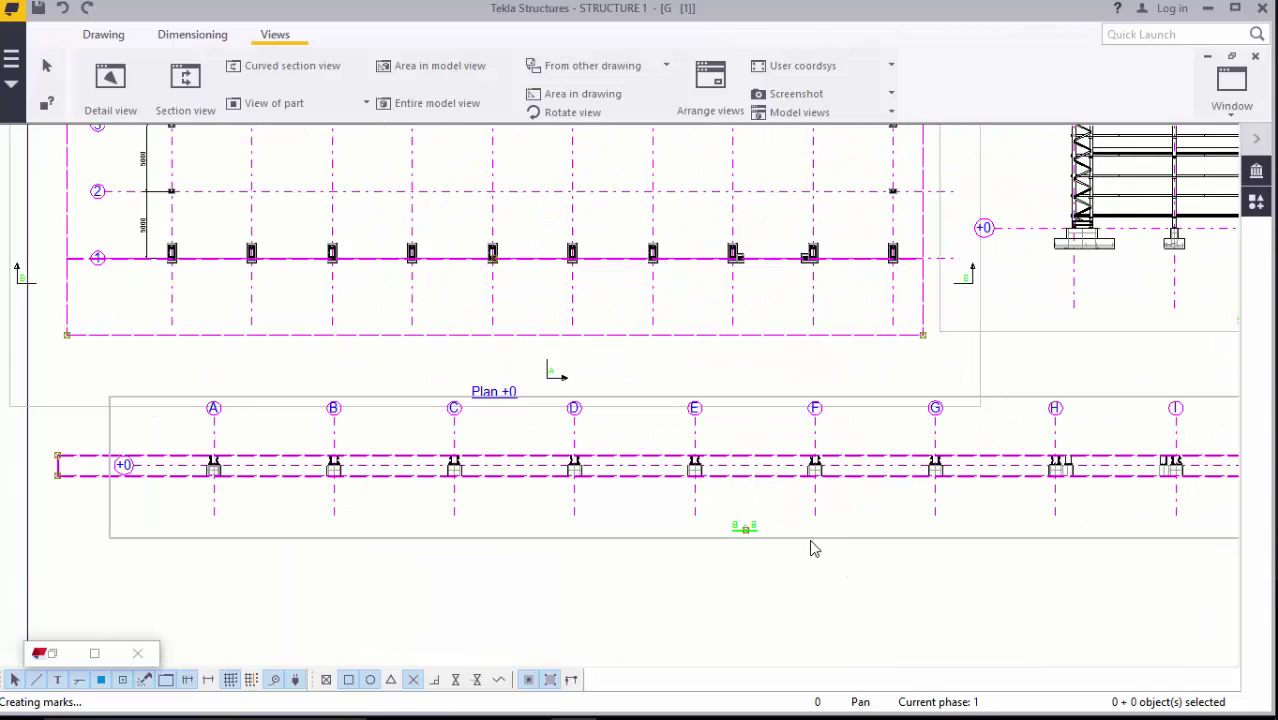
scroll(815, 548, "down", 3)
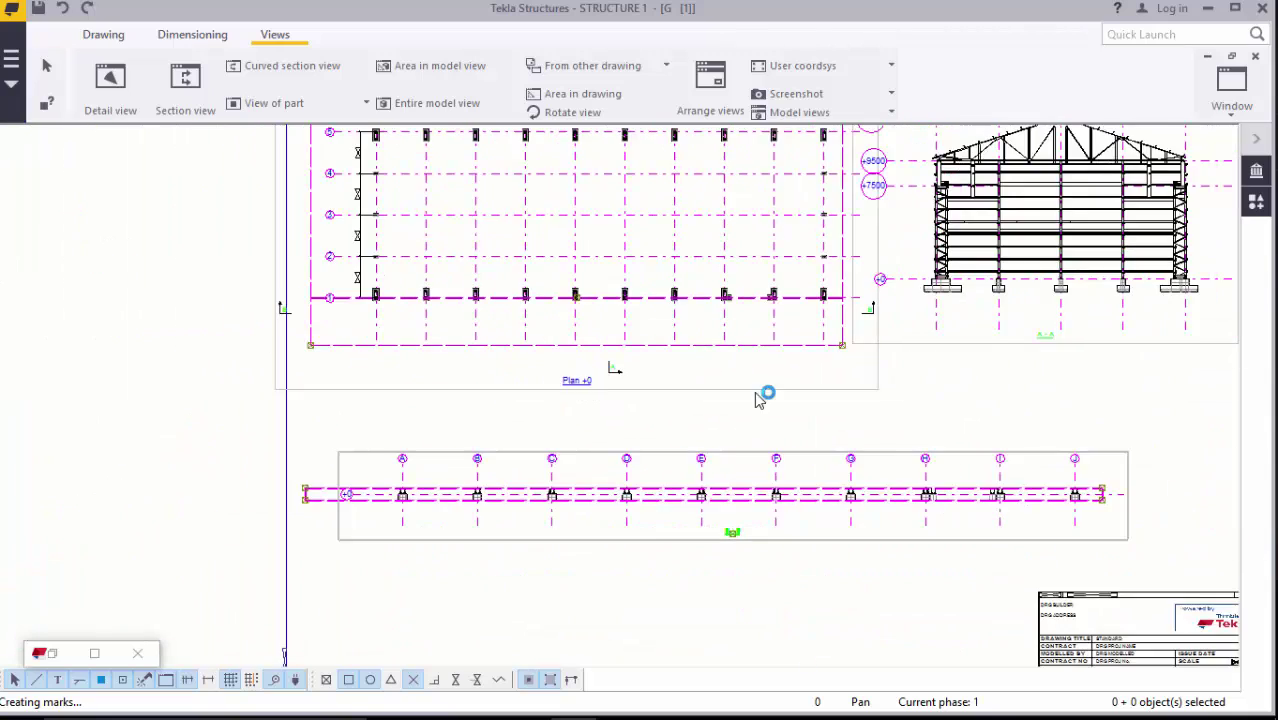
left_click_drag(790, 515, 792, 547)
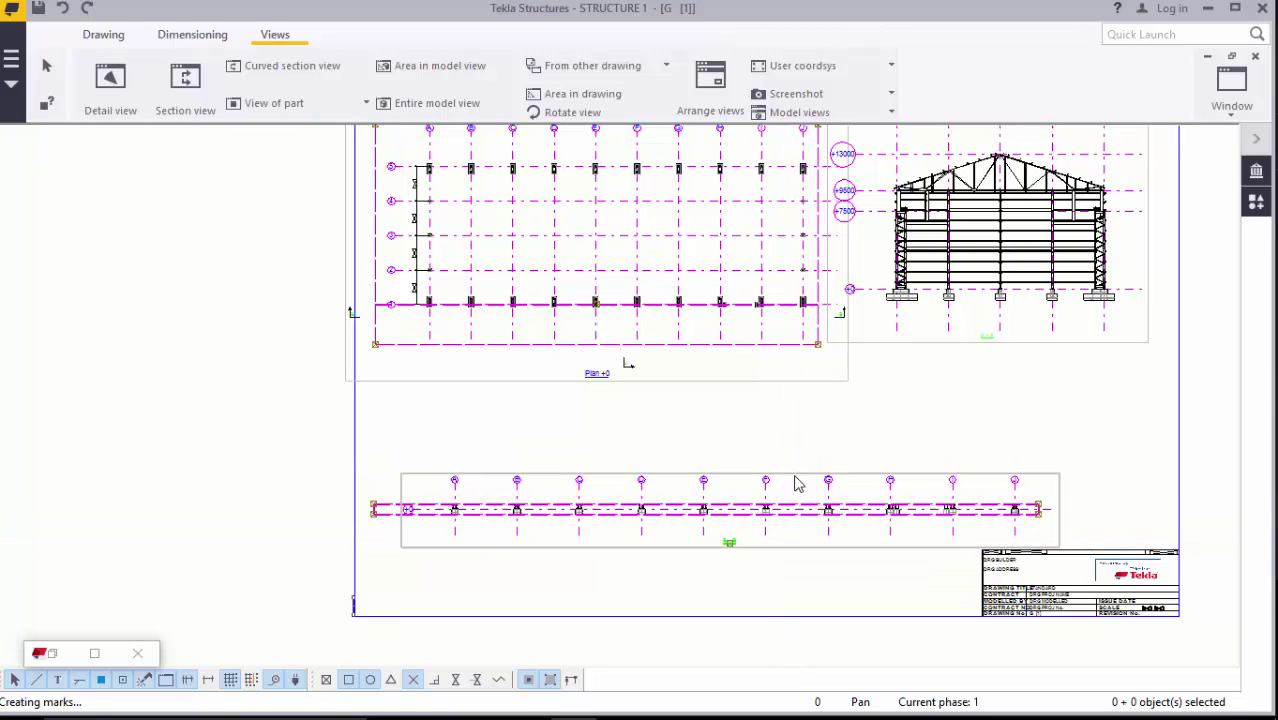
right_click(973, 479)
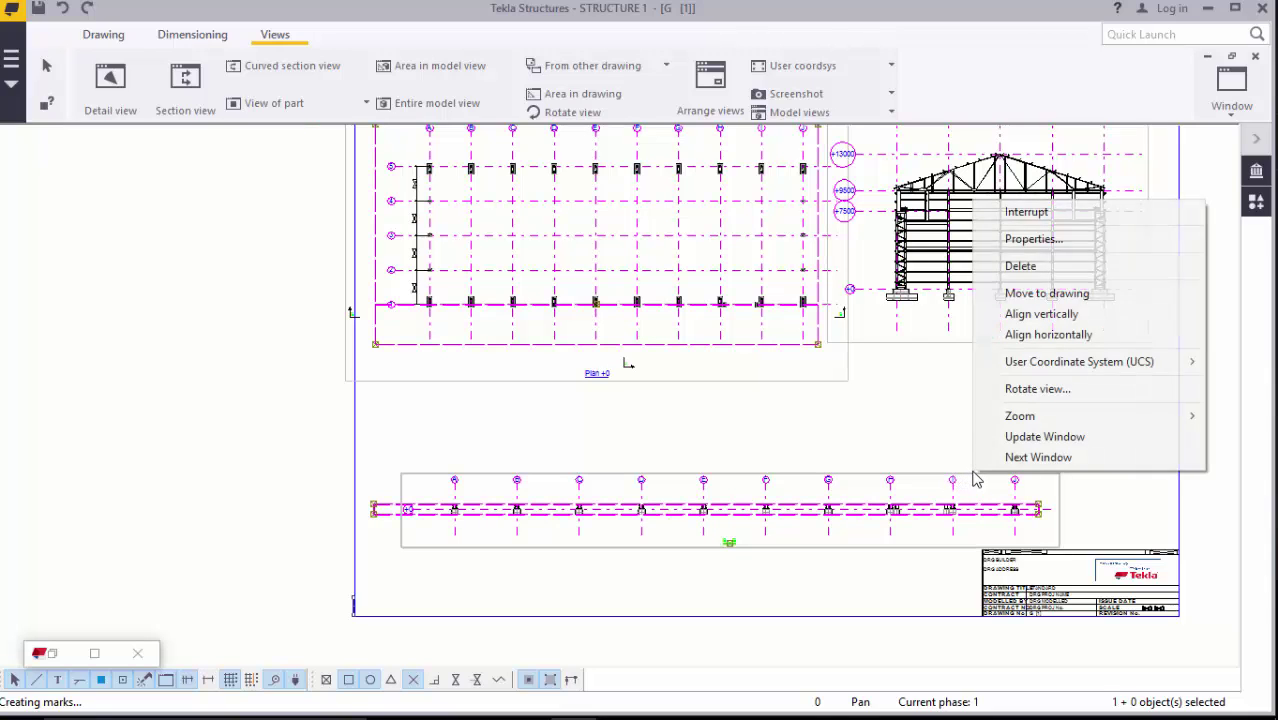
left_click(922, 446)
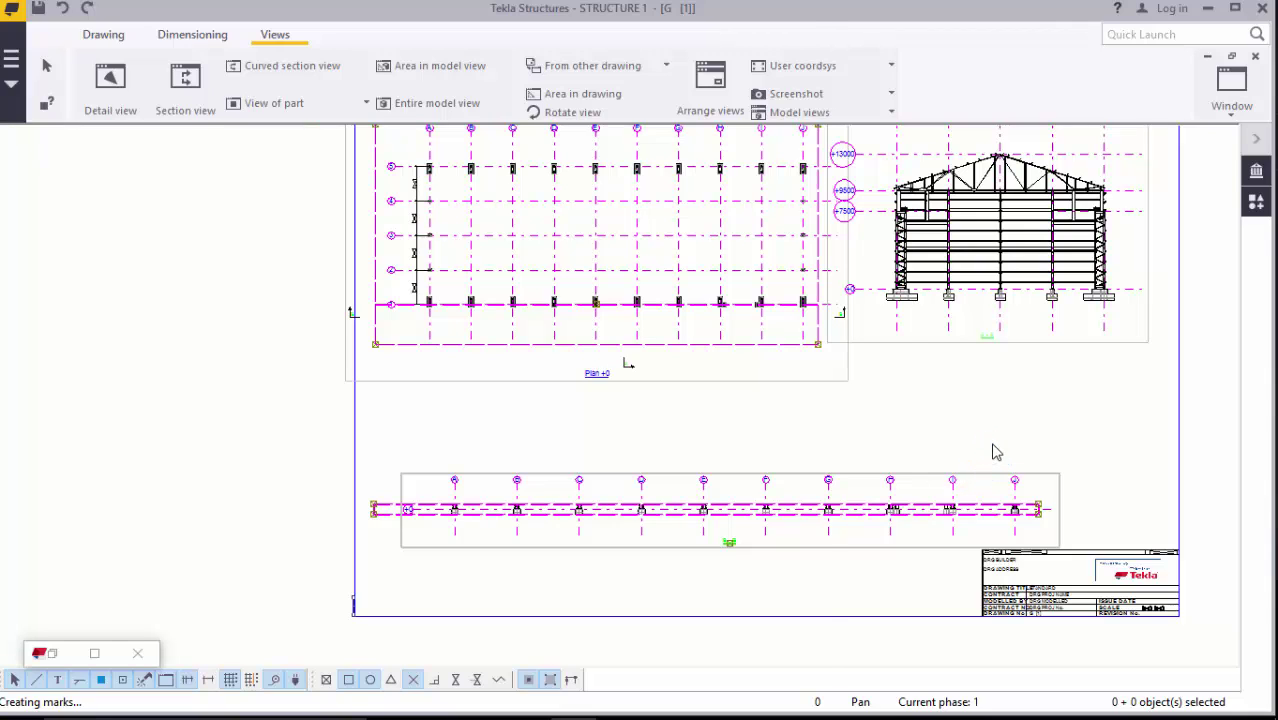
- Change section B-B's view scale to 1:150 in its view properties
double_click(993, 452)
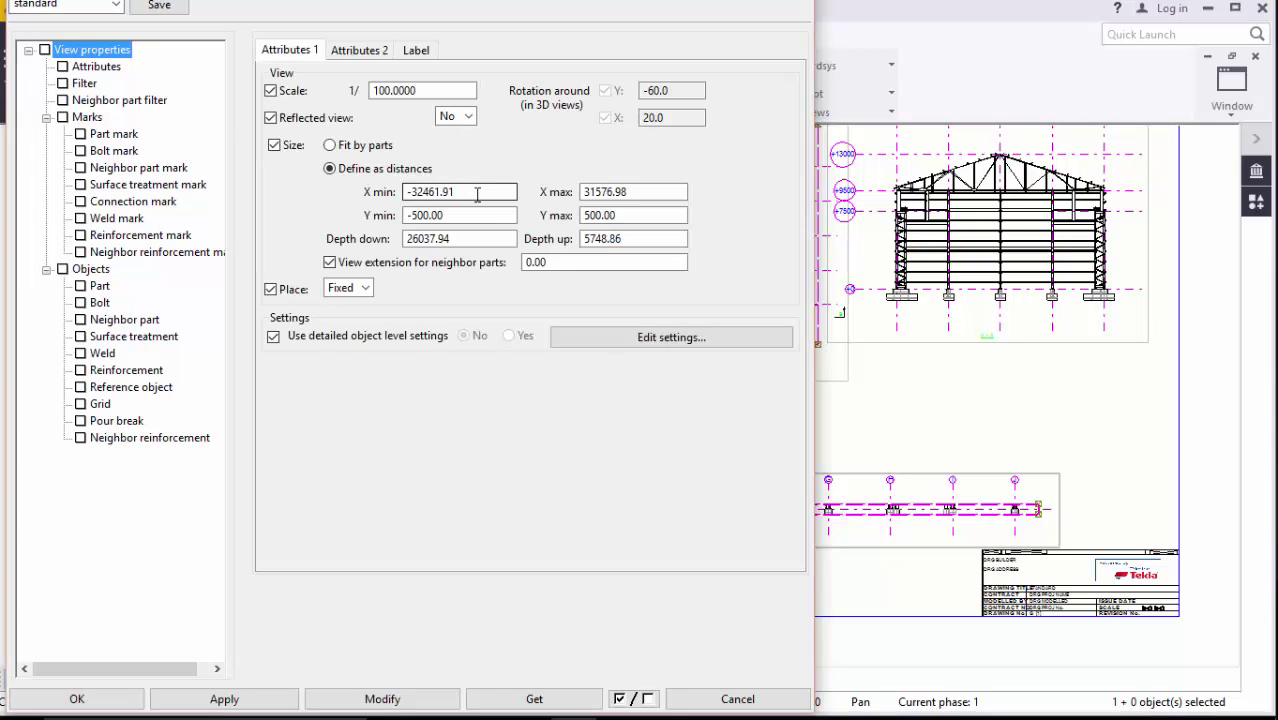
left_click(412, 90)
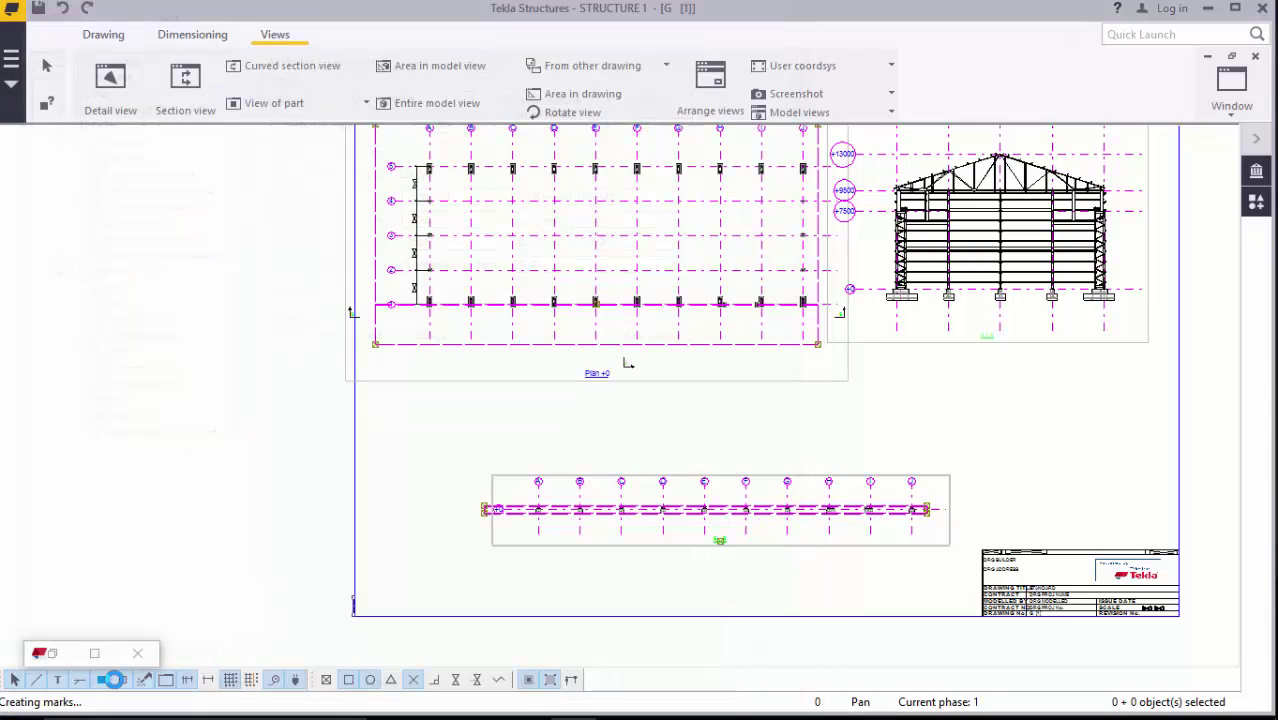
- Extend section B-B's boundary up to full building height and down to include the footings
scroll(715, 540, "up", 3)
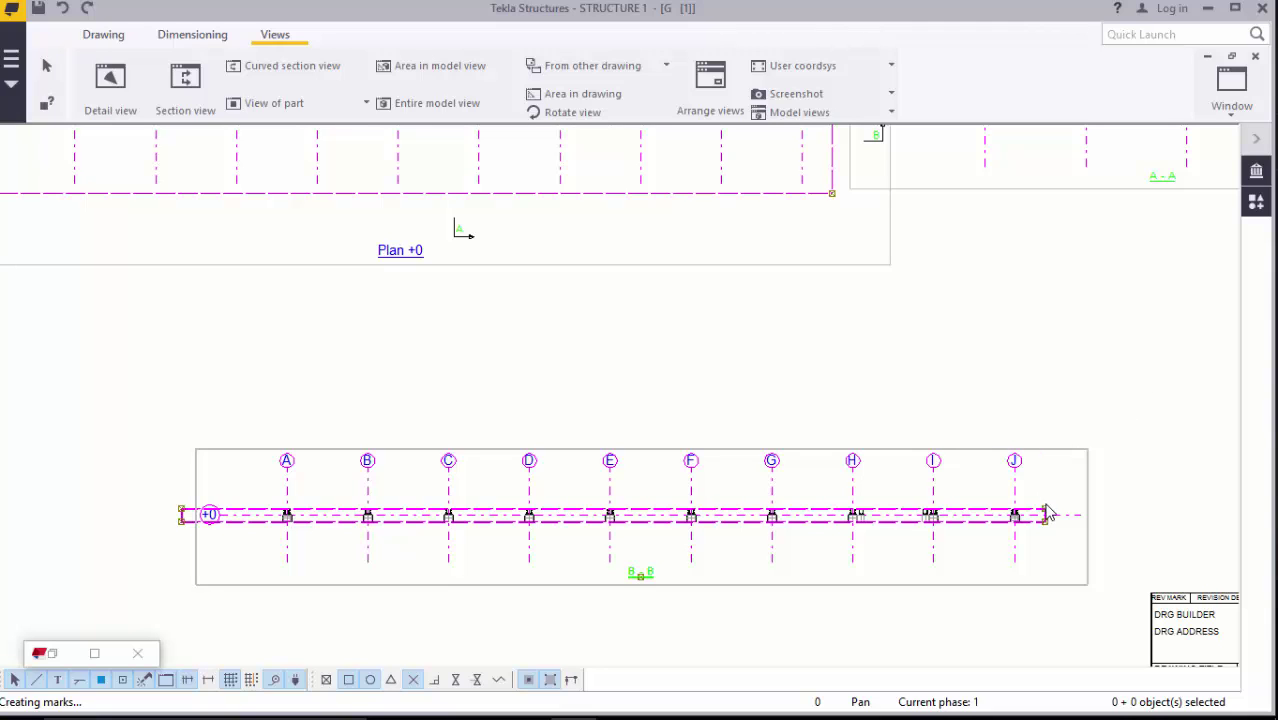
left_click_drag(1048, 514, 1040, 238)
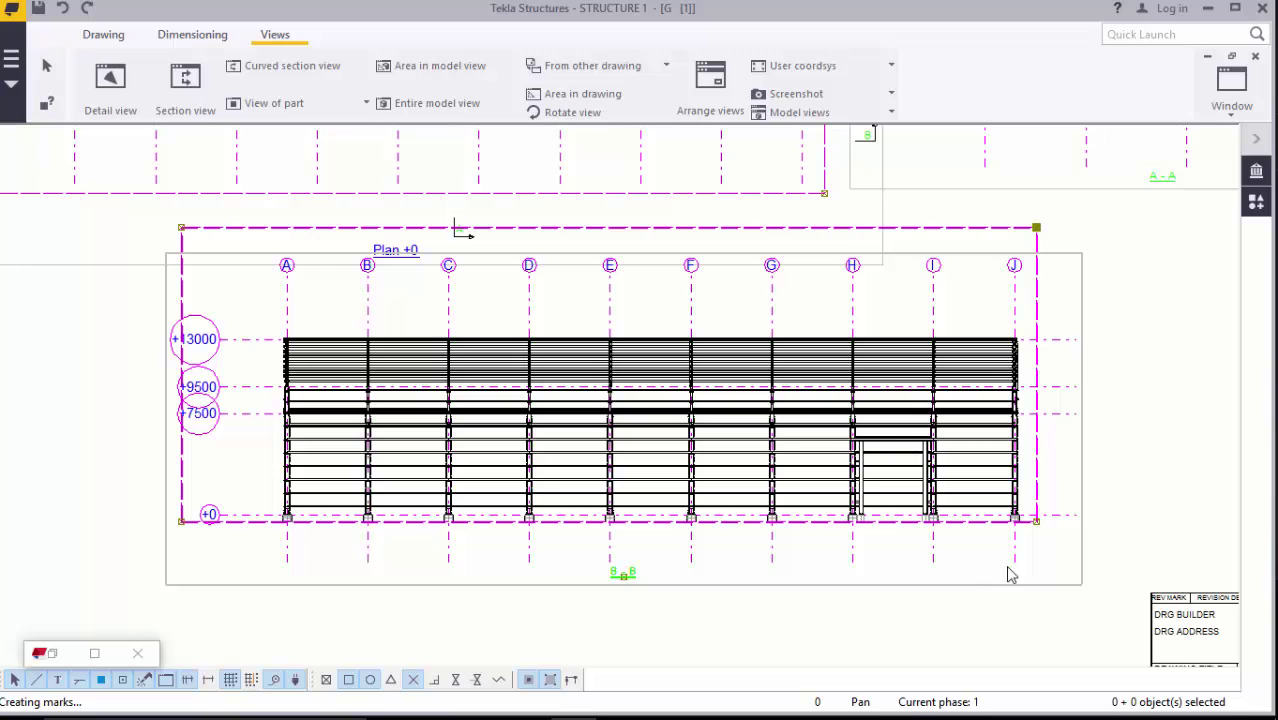
left_click_drag(1036, 527, 1038, 580)
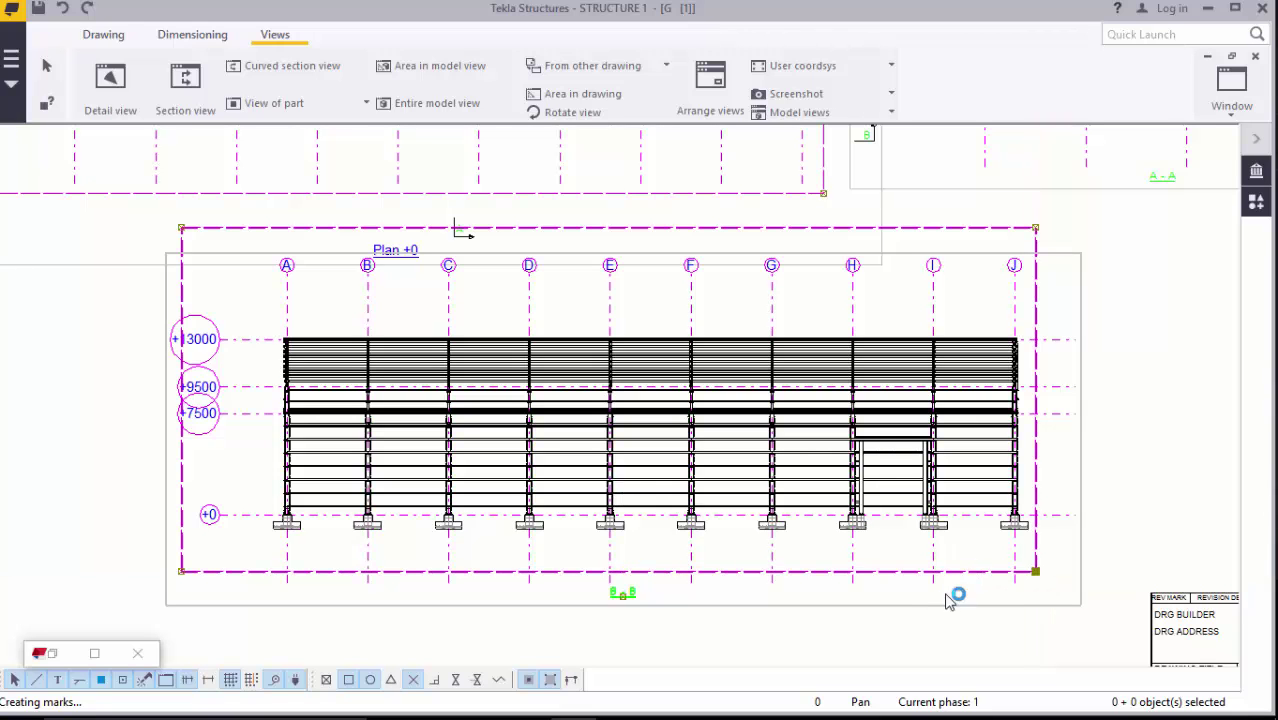
left_click(997, 597)
scroll(925, 545, "up", 8)
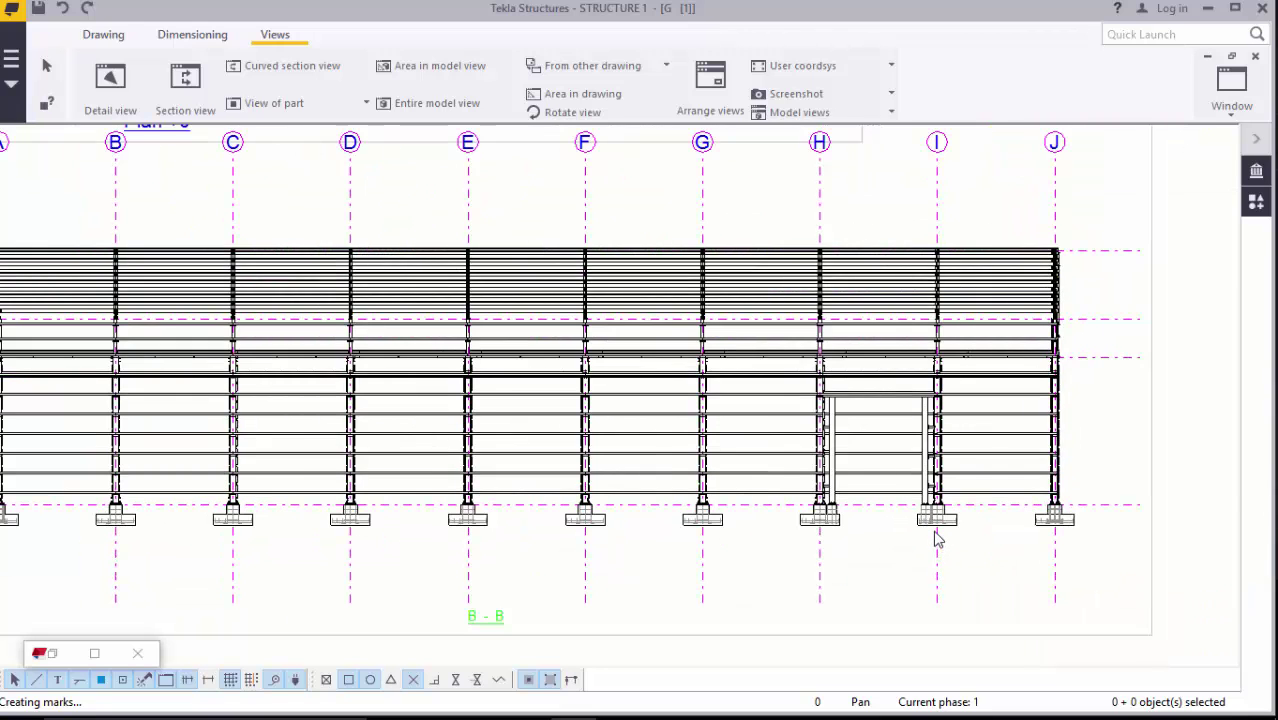
scroll(940, 517, "up", 6)
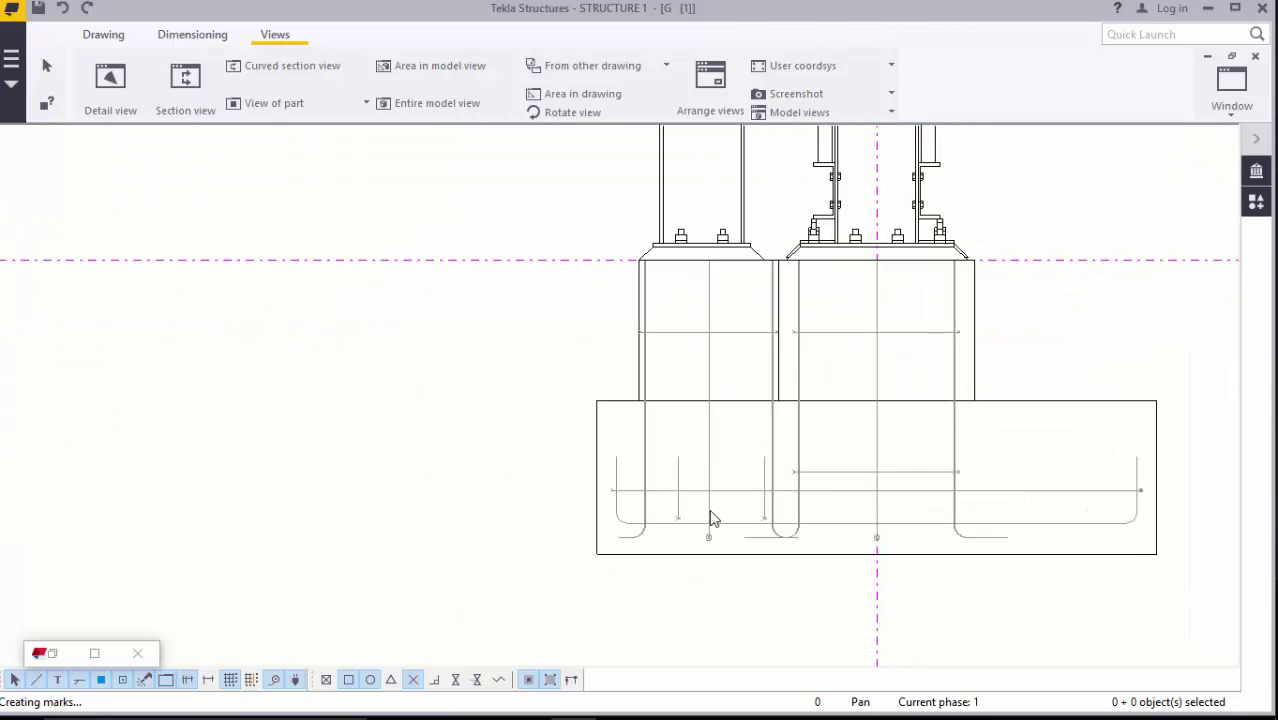
scroll(996, 422, "up", 4)
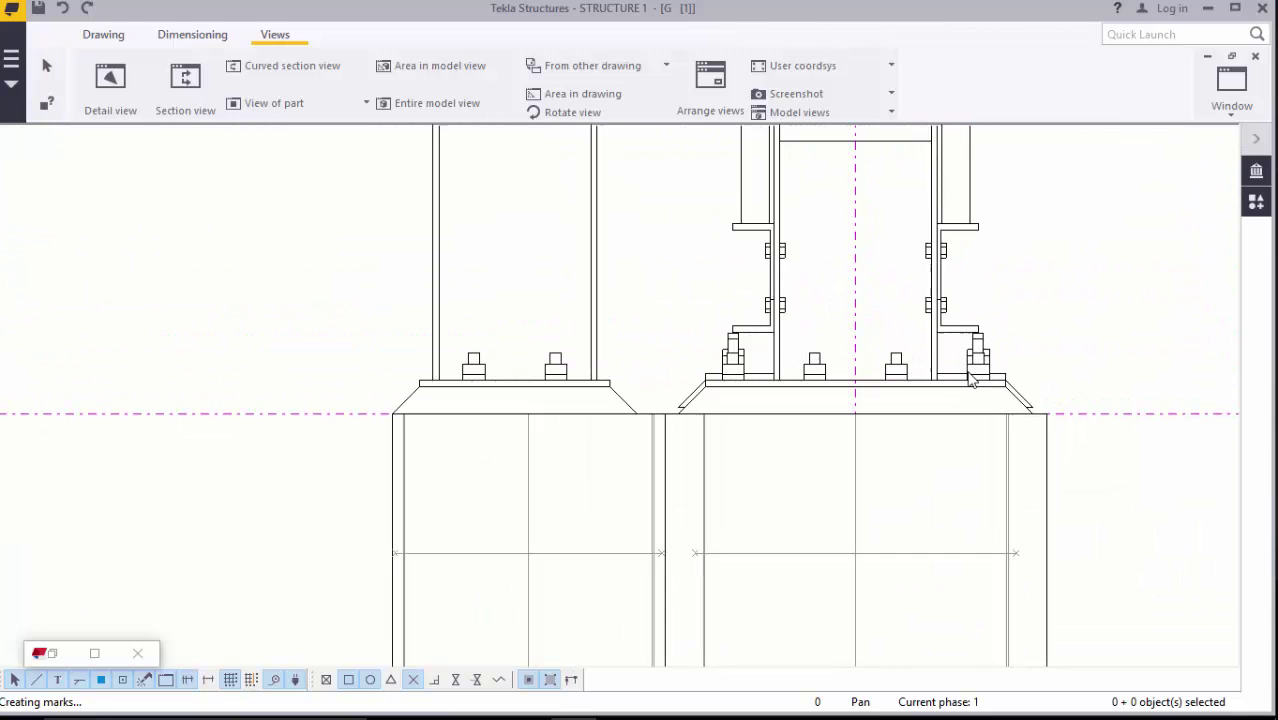
scroll(590, 422, "down", 5)
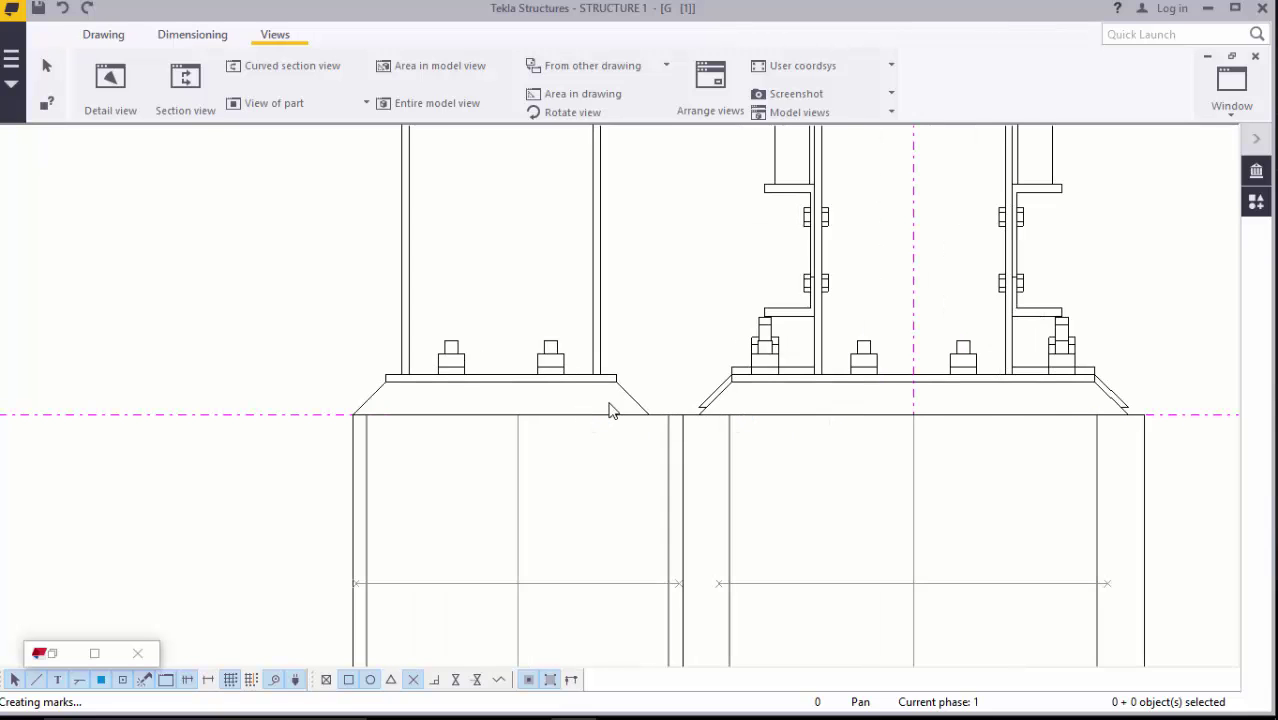
scroll(632, 426, "up", 3)
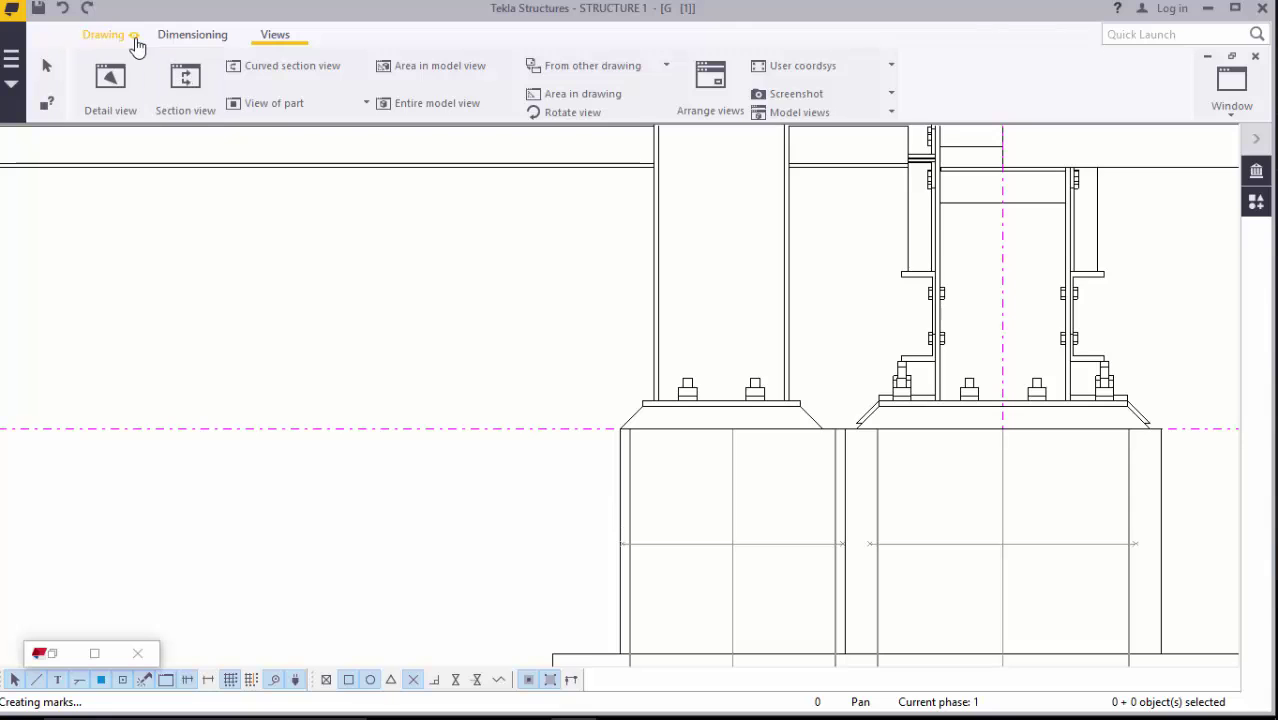
- Add the 12 vertical dimension at the baseplate and move it left of the pedestal
left_click(175, 36)
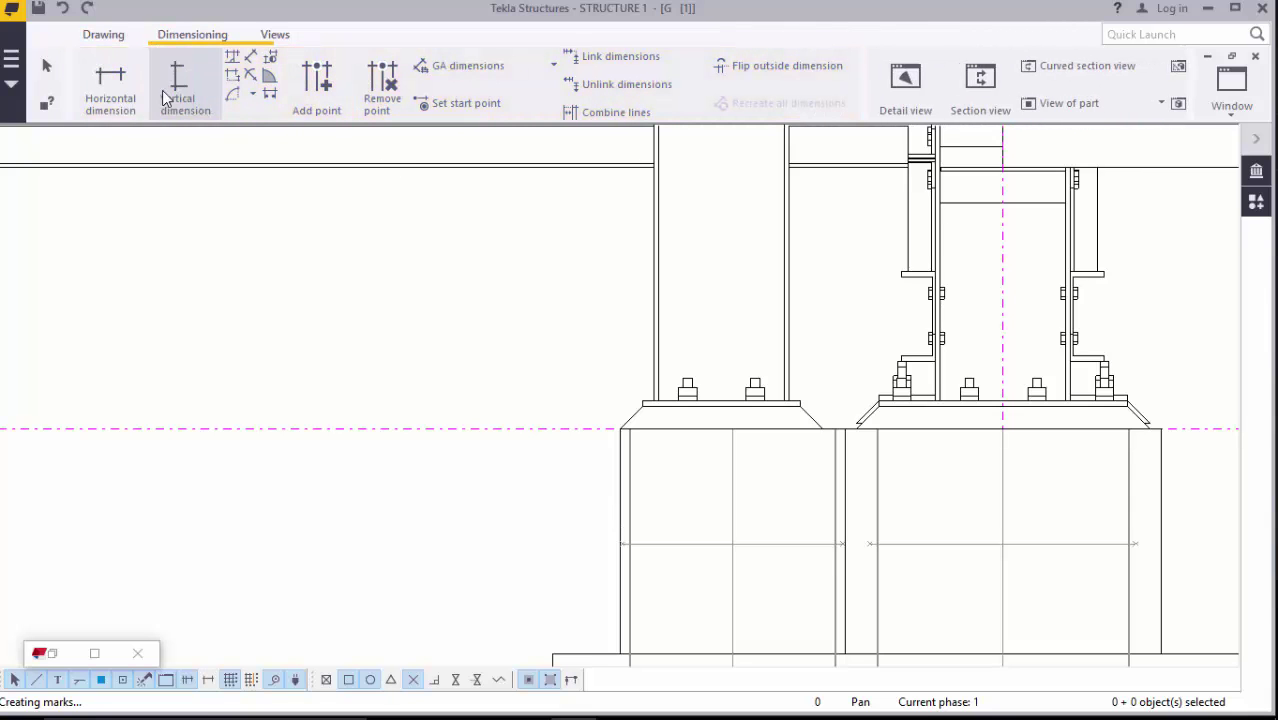
left_click(171, 95)
scroll(638, 400, "up", 2)
scroll(638, 400, "up", 3)
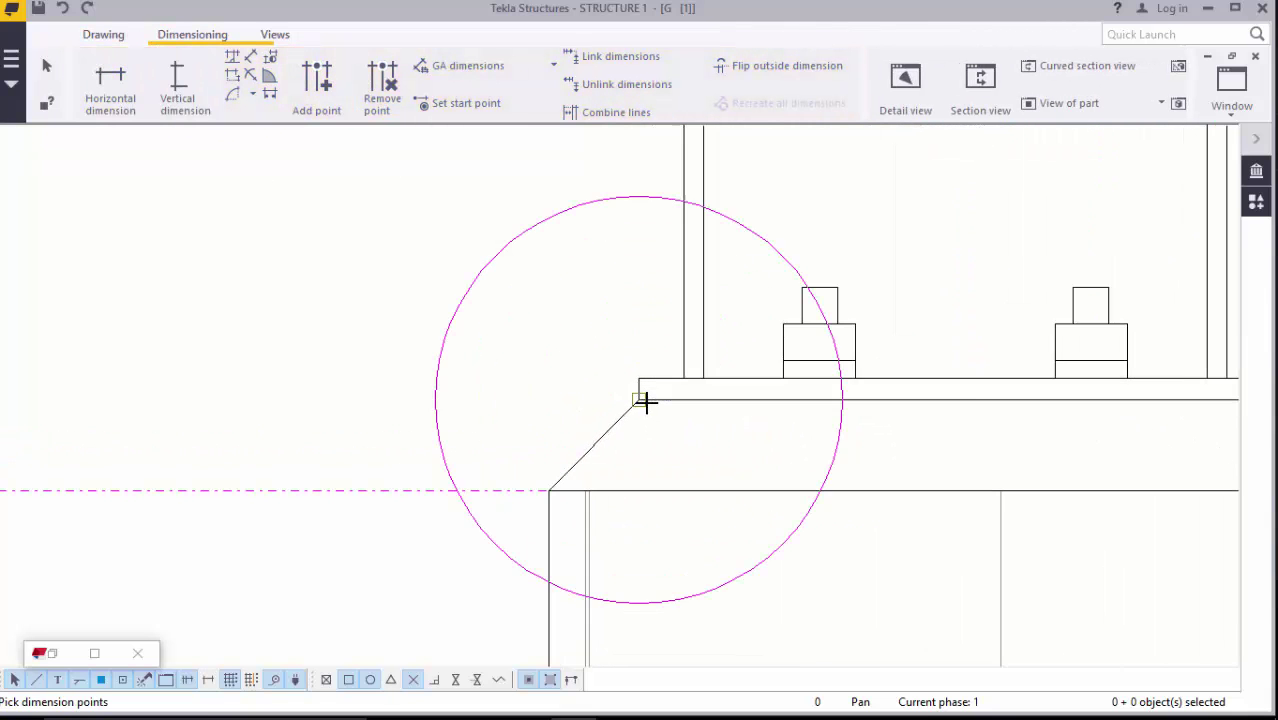
left_click(638, 378)
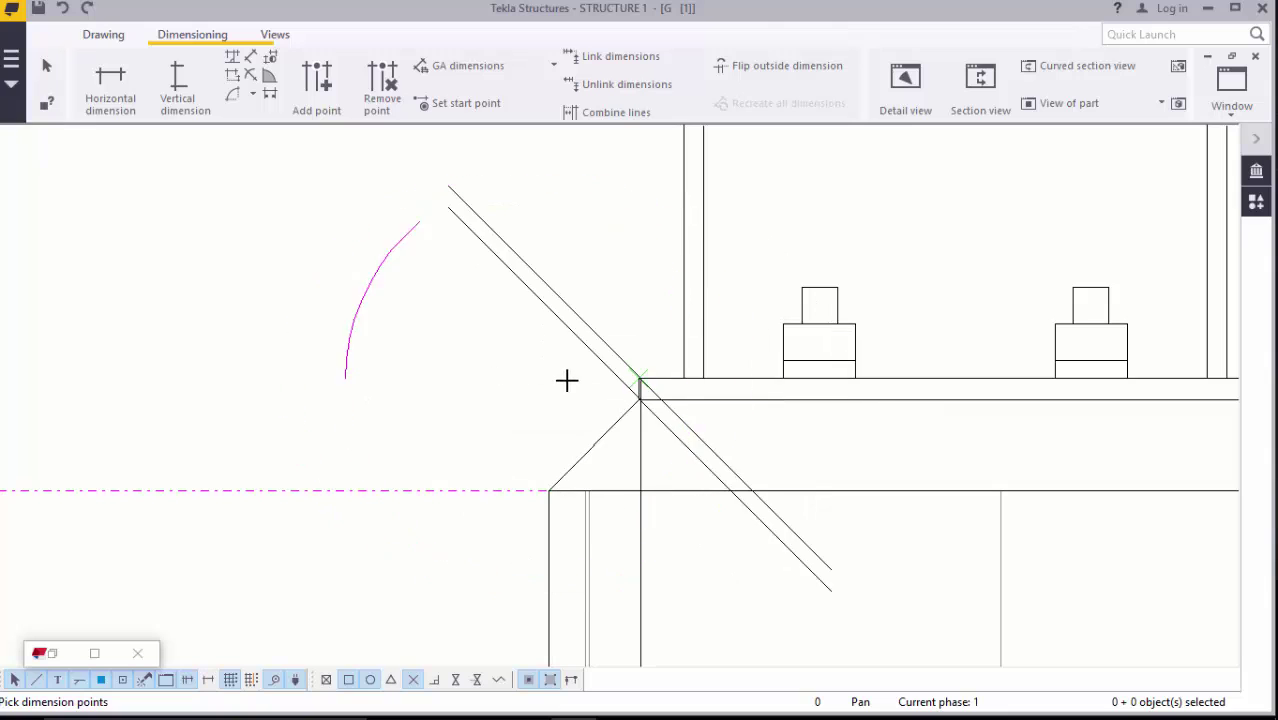
scroll(602, 379, "down", 4)
scroll(612, 379, "down", 3)
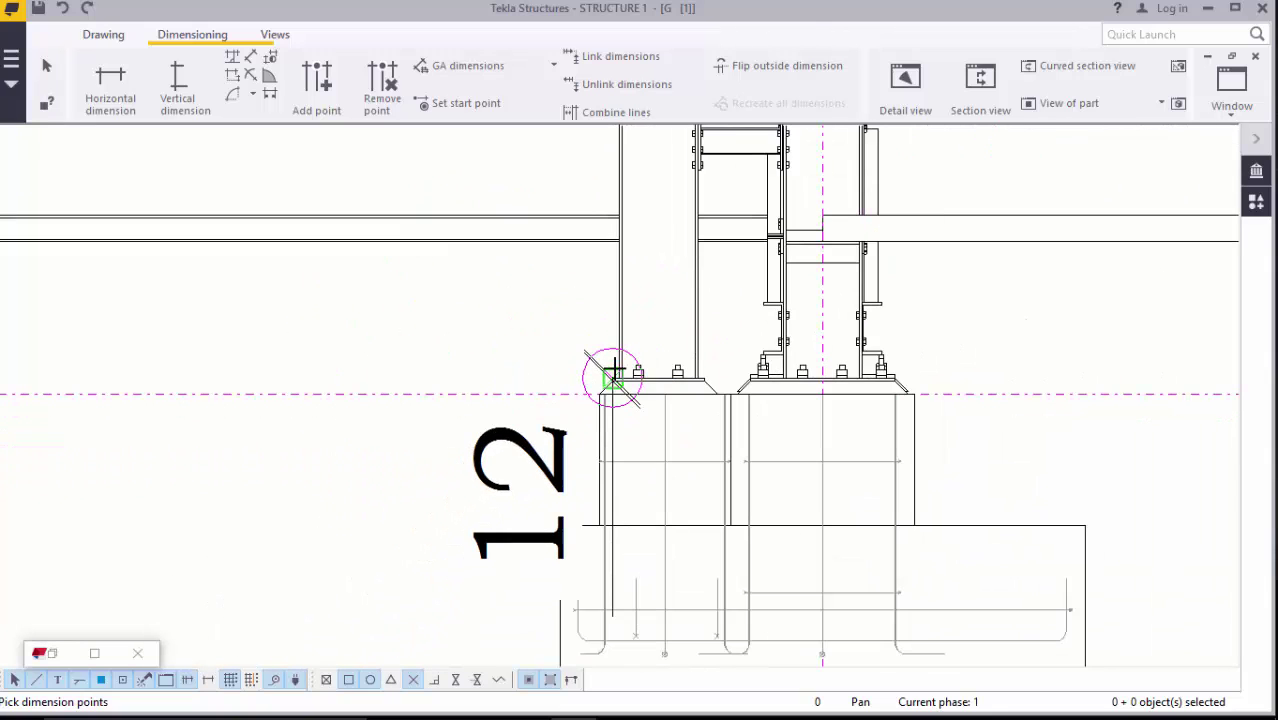
right_click(485, 280)
left_click(530, 295)
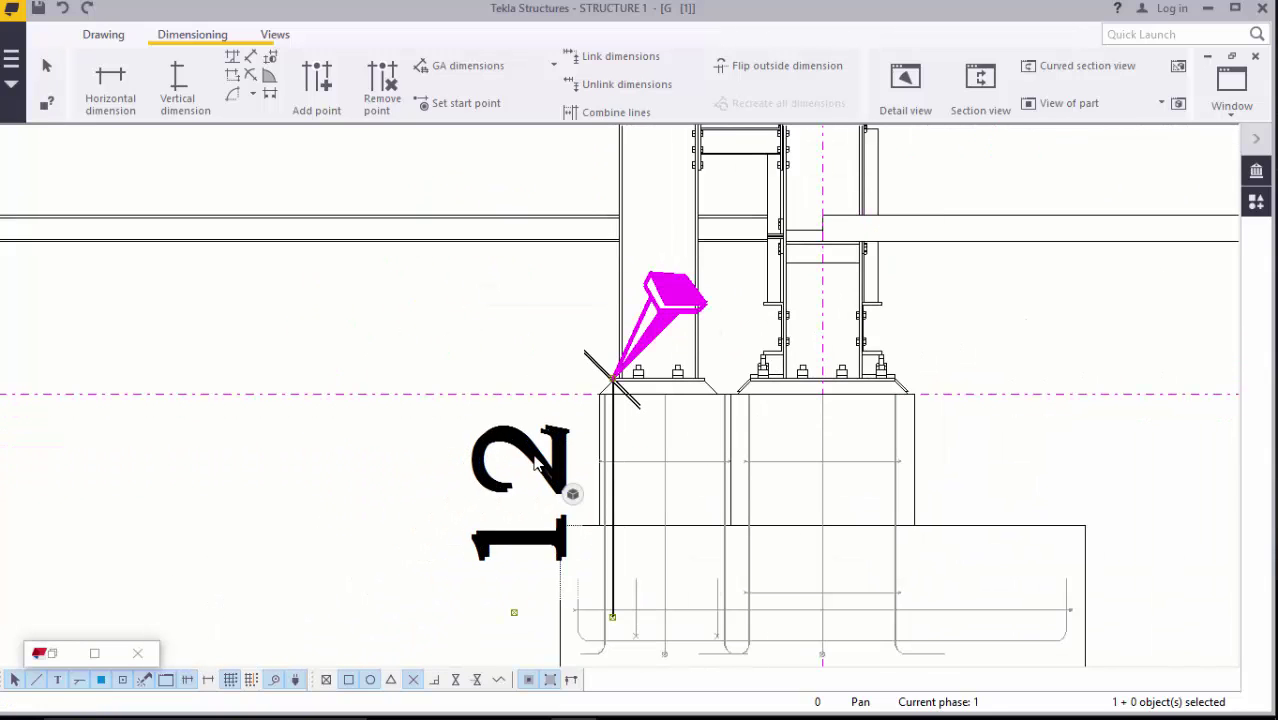
left_click_drag(540, 452, 245, 451)
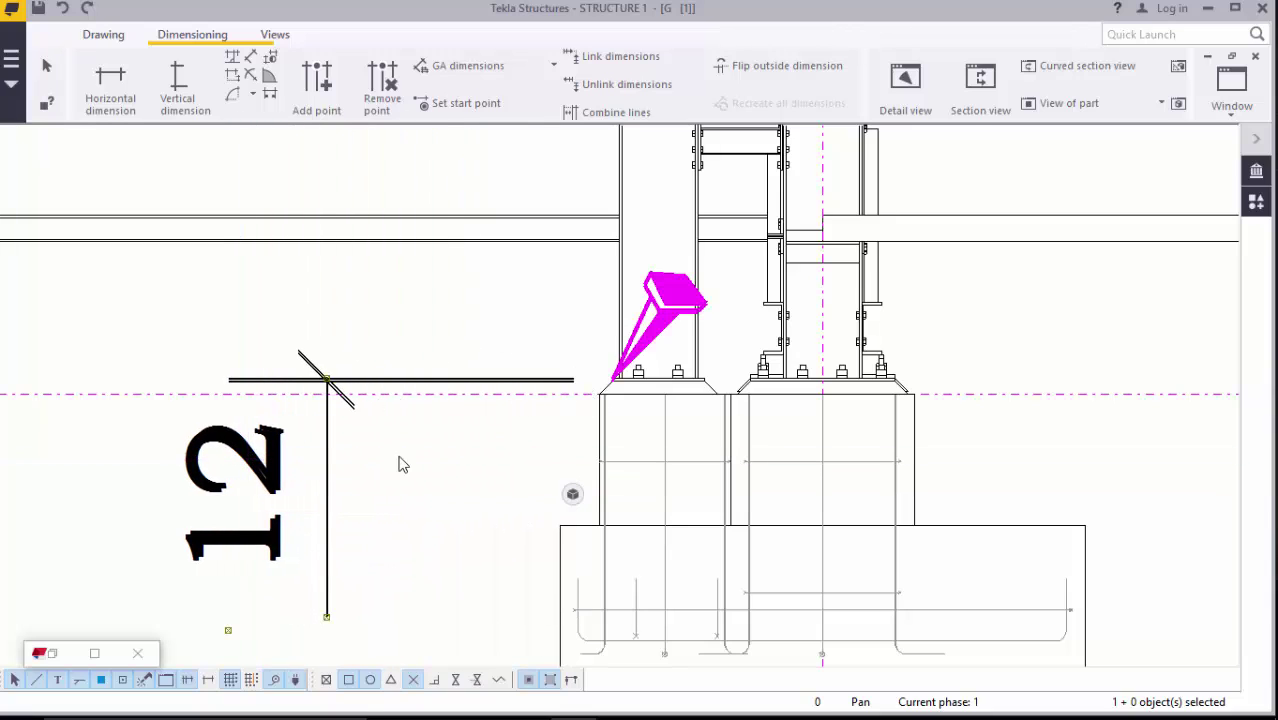
left_click(432, 452)
scroll(585, 418, "up", 2)
right_click(514, 266)
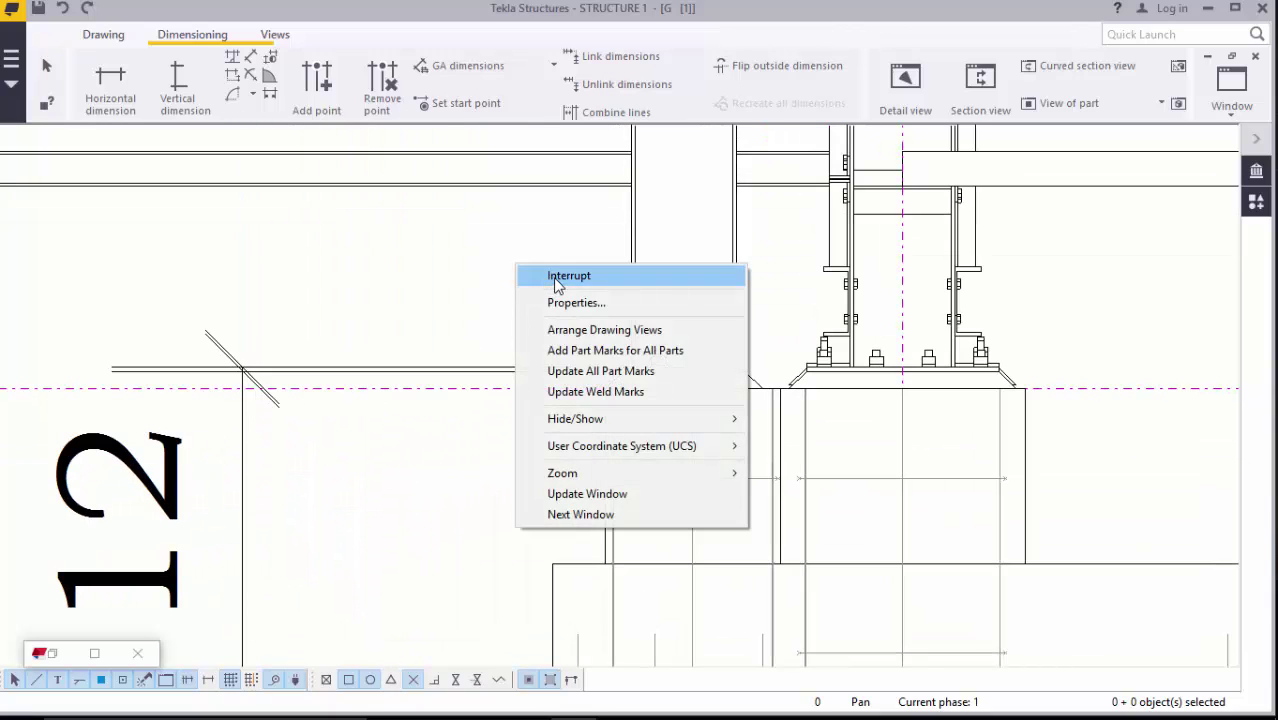
left_click(556, 285)
- Add the 50 vertical dimension from baseplate to pedestal top, beside the 12
left_click(185, 88)
scroll(630, 375, "up", 4)
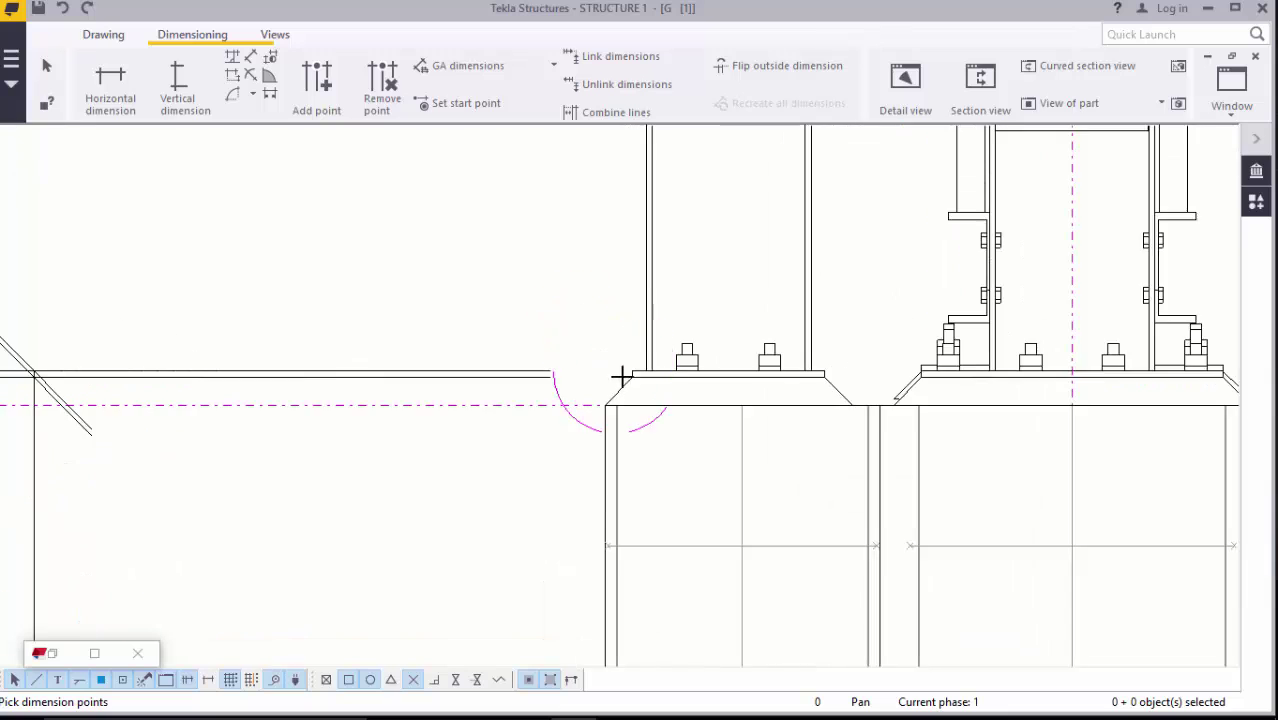
left_click(634, 374)
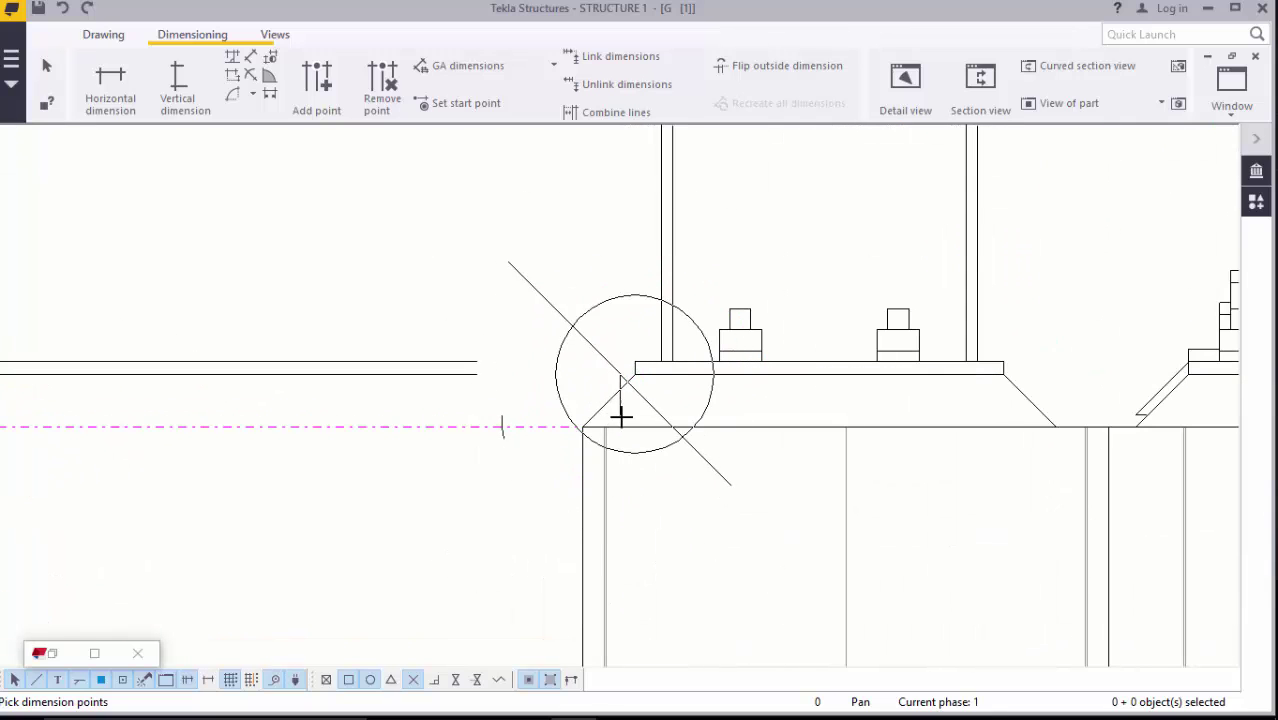
left_click(591, 424)
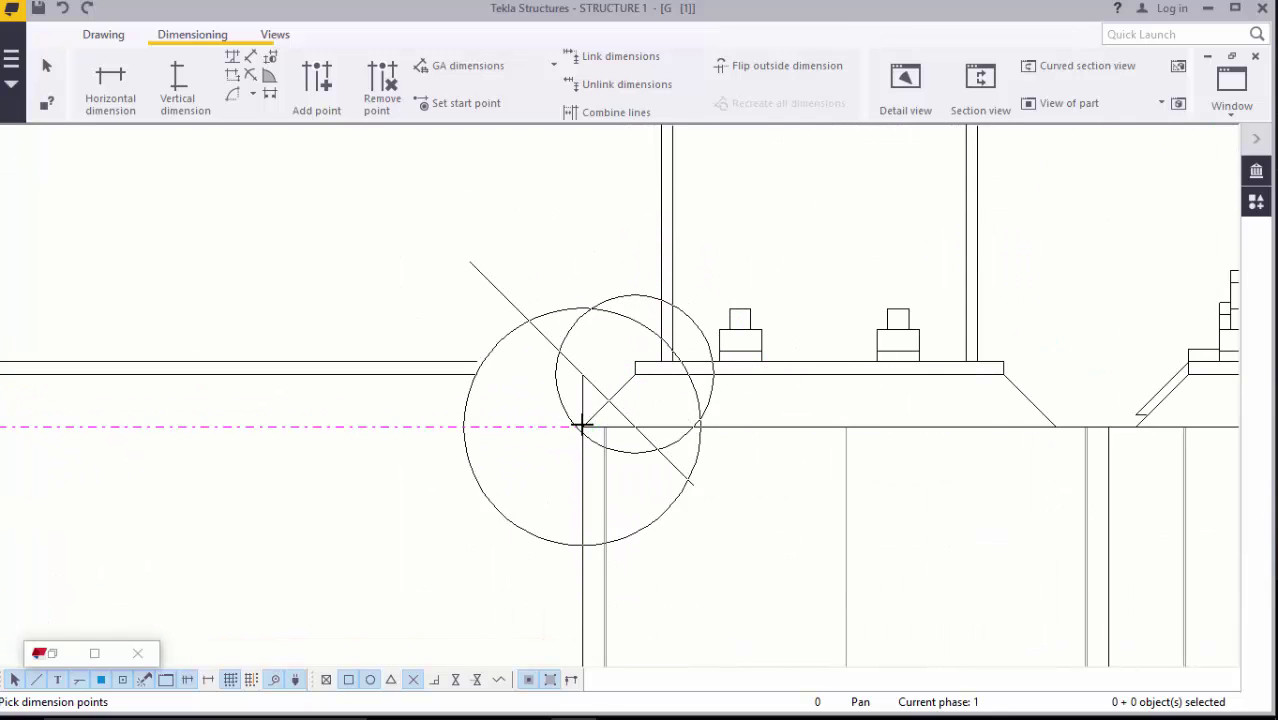
scroll(575, 360, "down", 5)
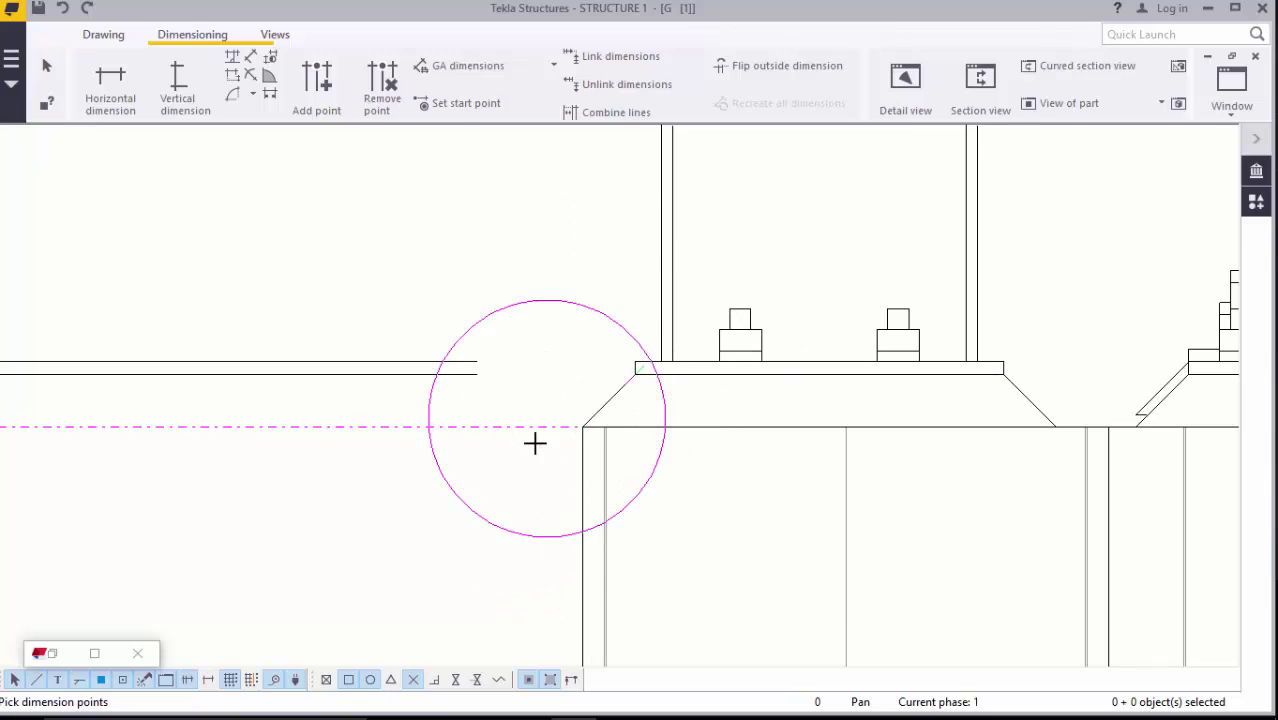
scroll(580, 352, "down", 2)
right_click(499, 293)
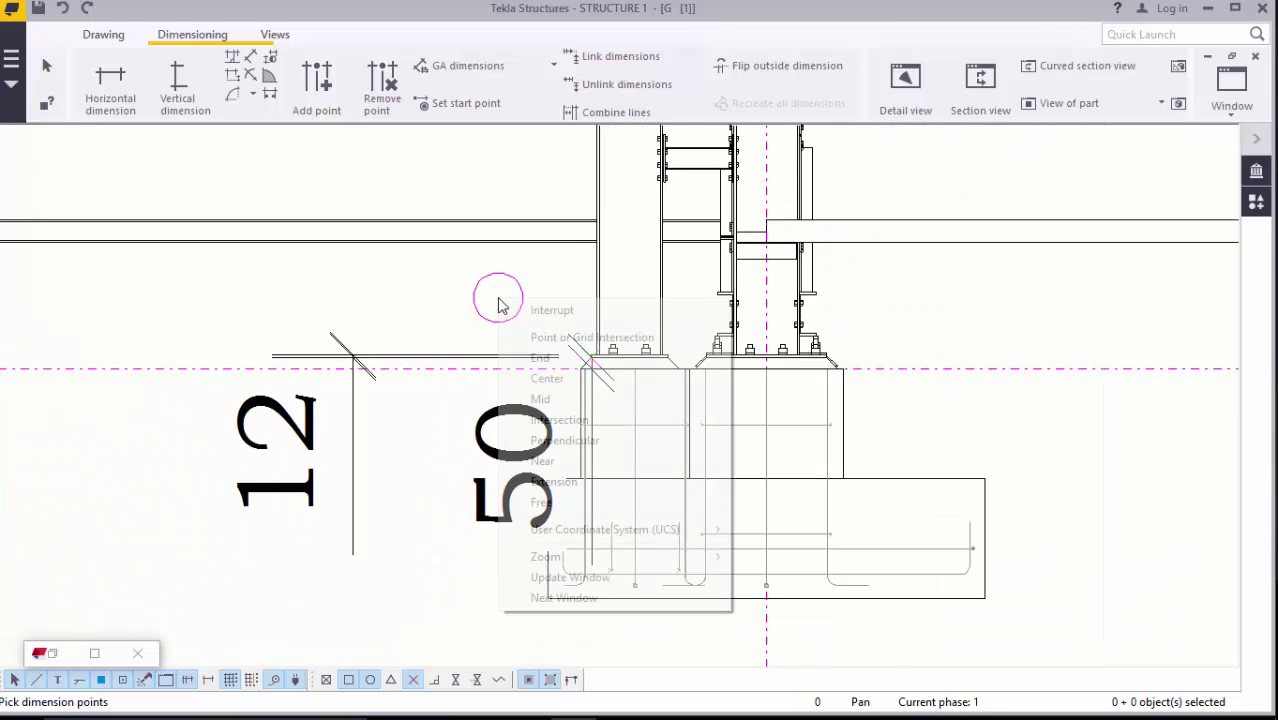
left_click(530, 312)
left_click_drag(548, 443, 455, 430)
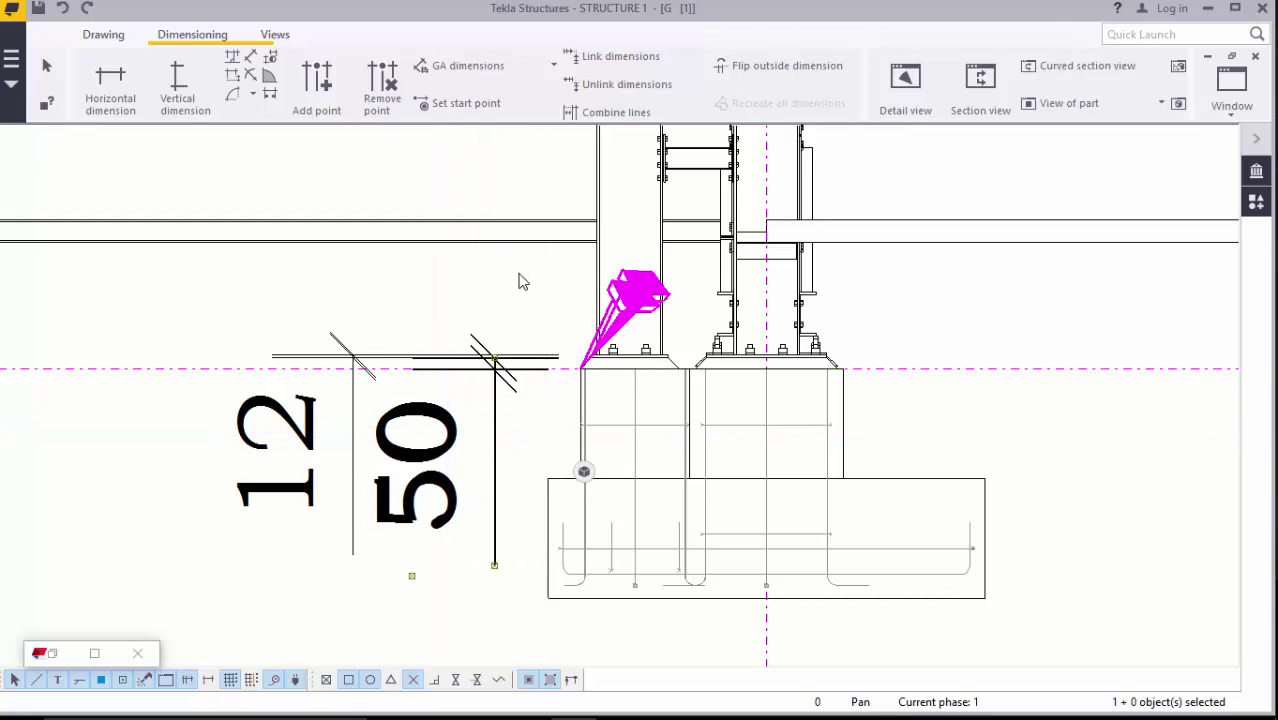
left_click(562, 448)
scroll(579, 456, "up", 1)
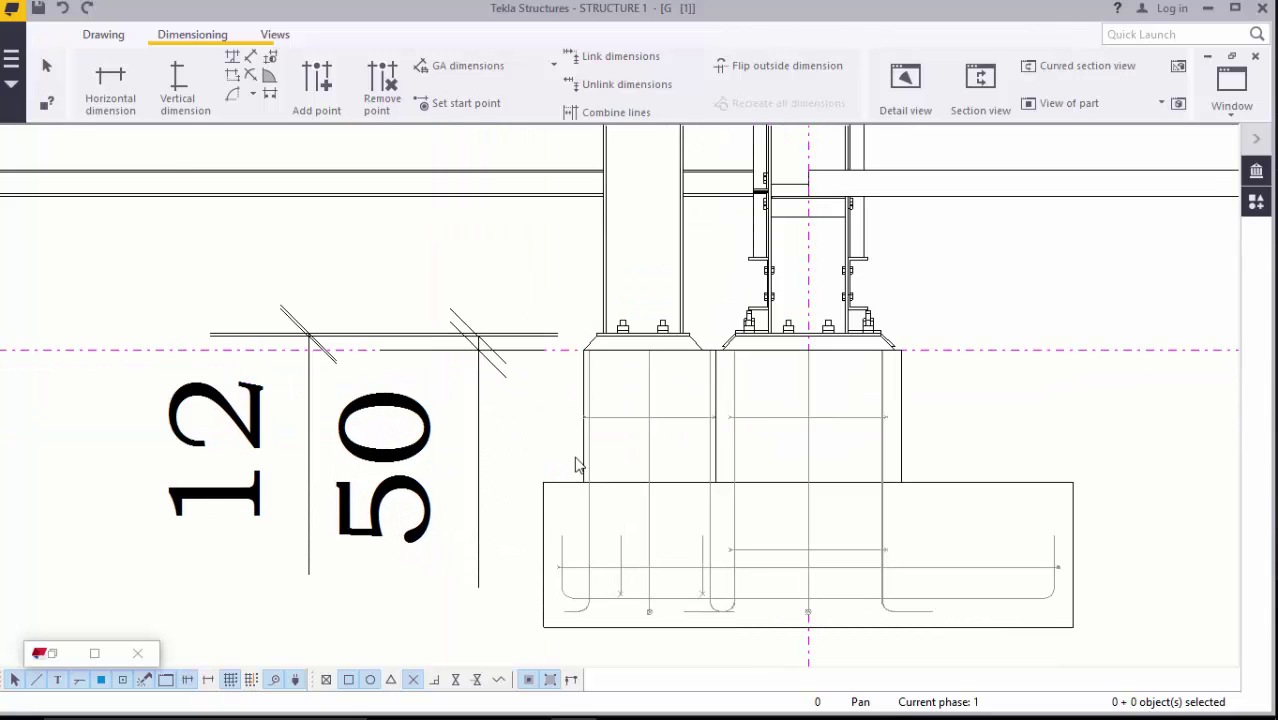
- Add the 500 vertical dimension along the footing and move it left
left_click(177, 88)
scroll(588, 362, "up", 4)
scroll(588, 362, "up", 1)
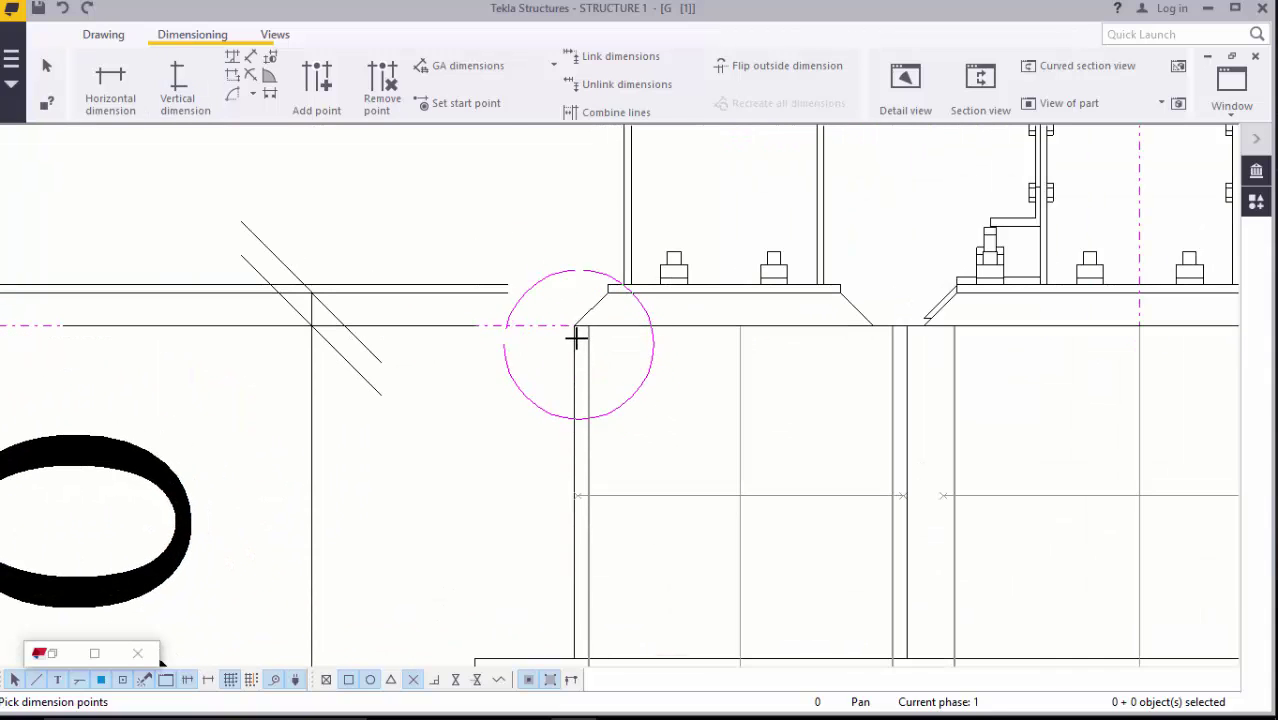
scroll(550, 350, "down", 2)
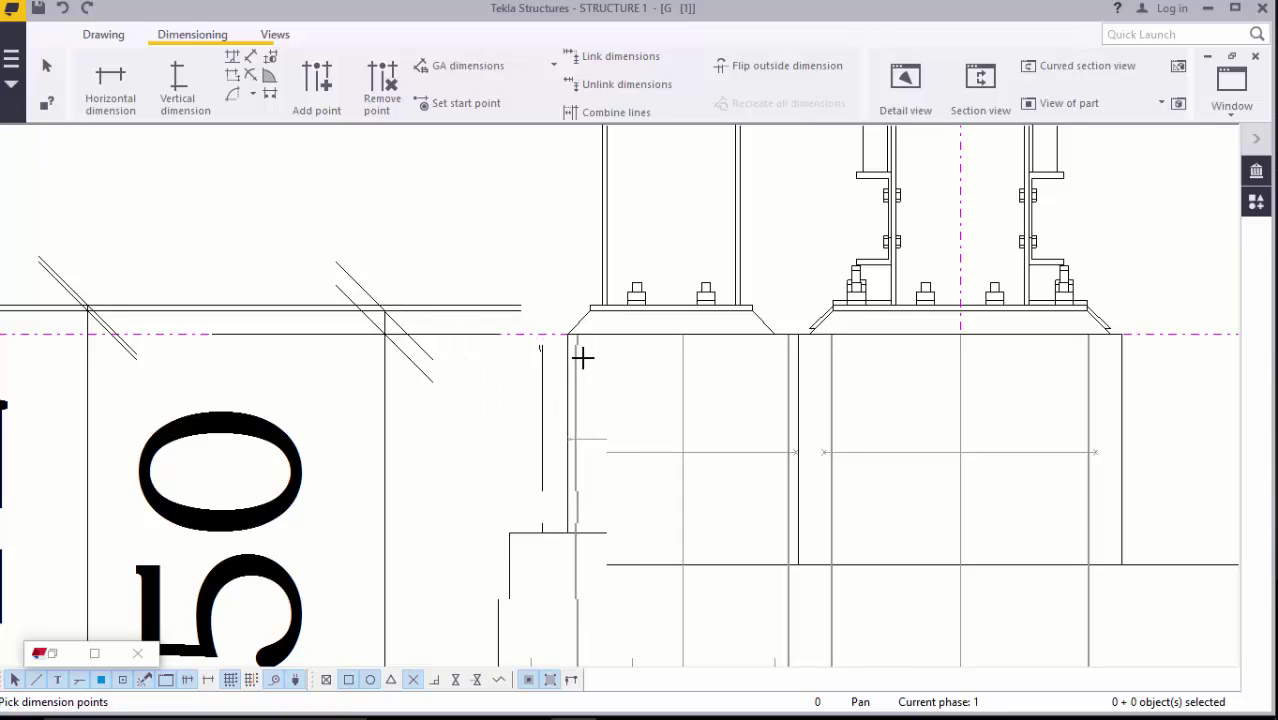
scroll(580, 360, "down", 3)
scroll(580, 365, "up", 5)
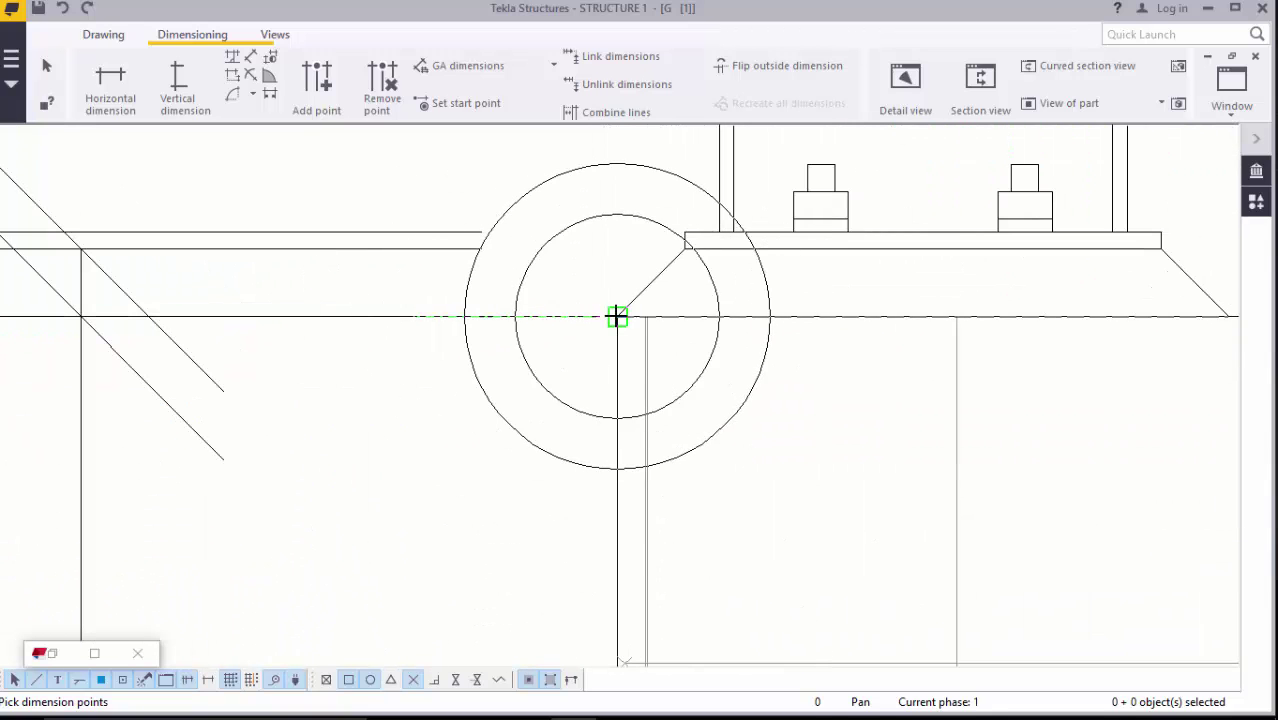
right_click(573, 242)
left_click(575, 245)
scroll(540, 440, "down", 4)
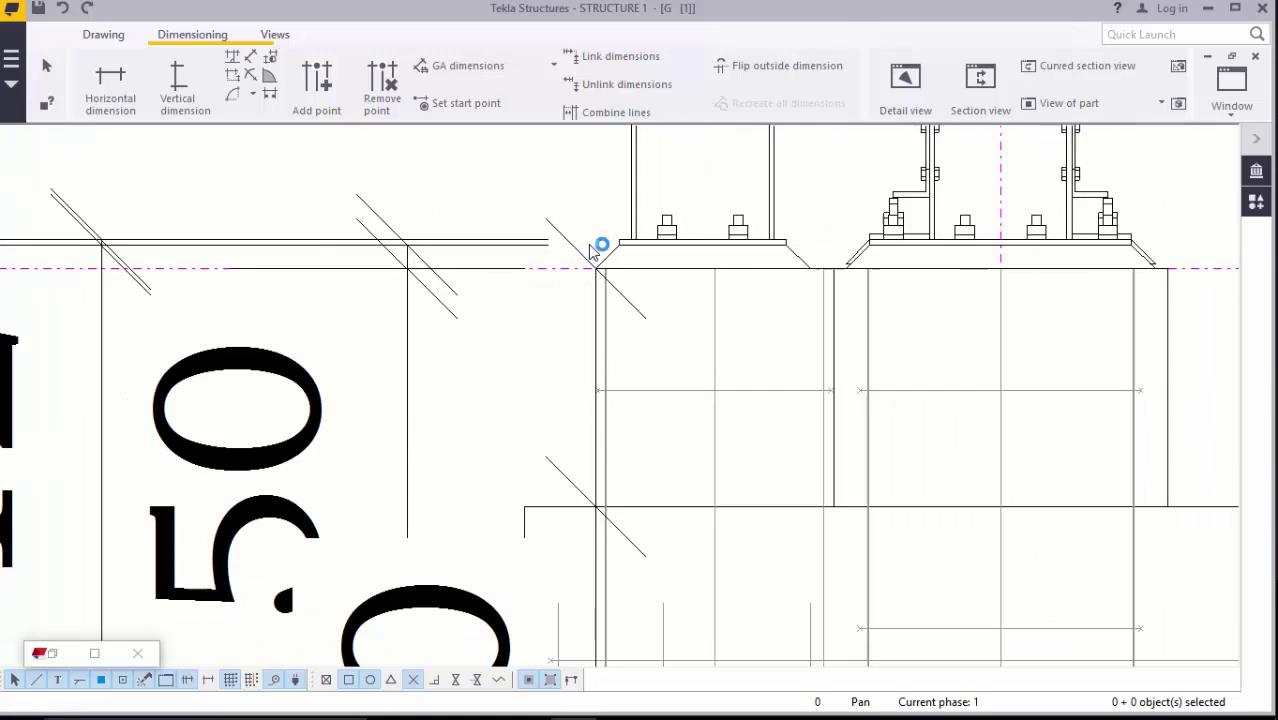
left_click(527, 447)
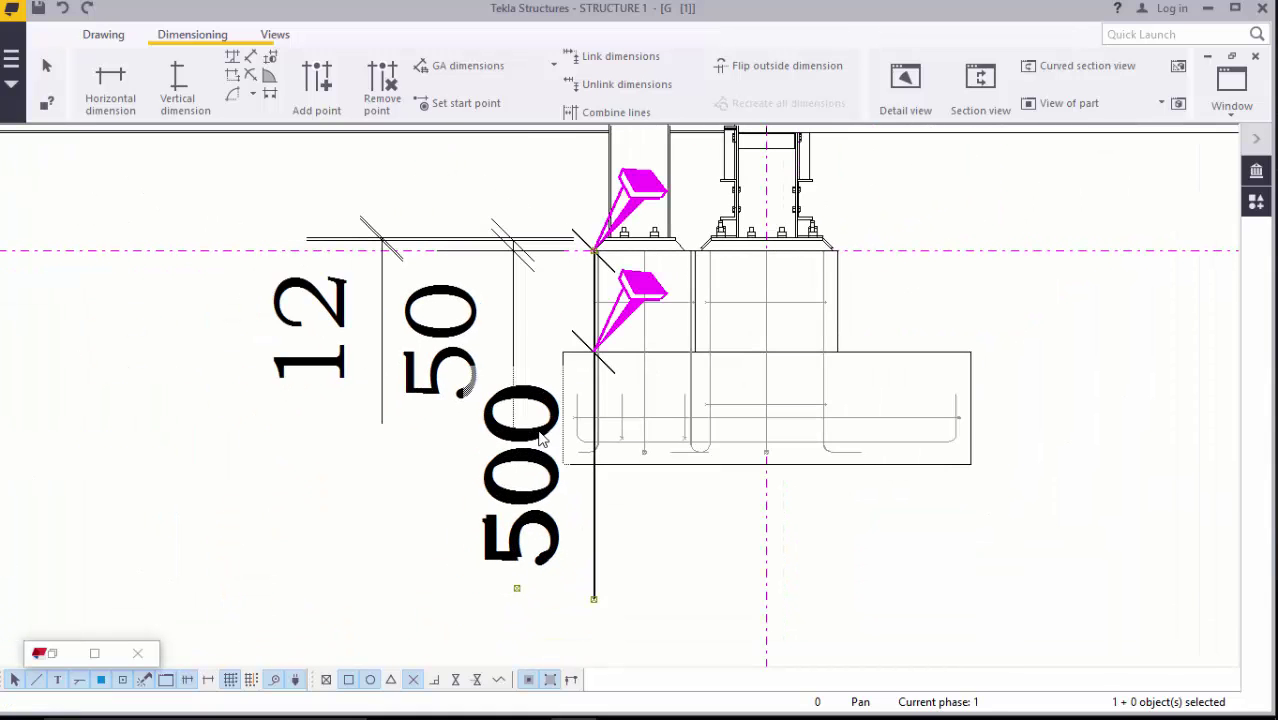
left_click_drag(530, 440, 500, 427)
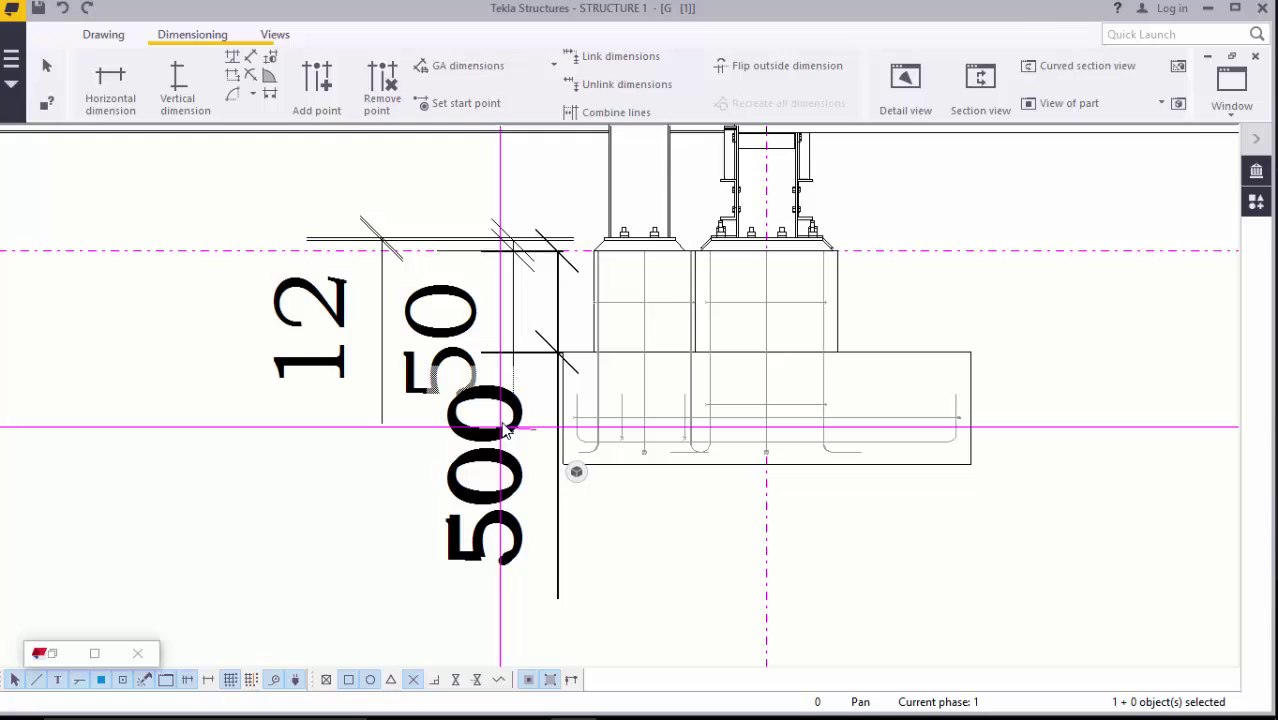
- Shift the 12, 50 and 500 dimensions left so they line up in one neat row
left_click(377, 314)
left_click_drag(365, 314, 272, 302)
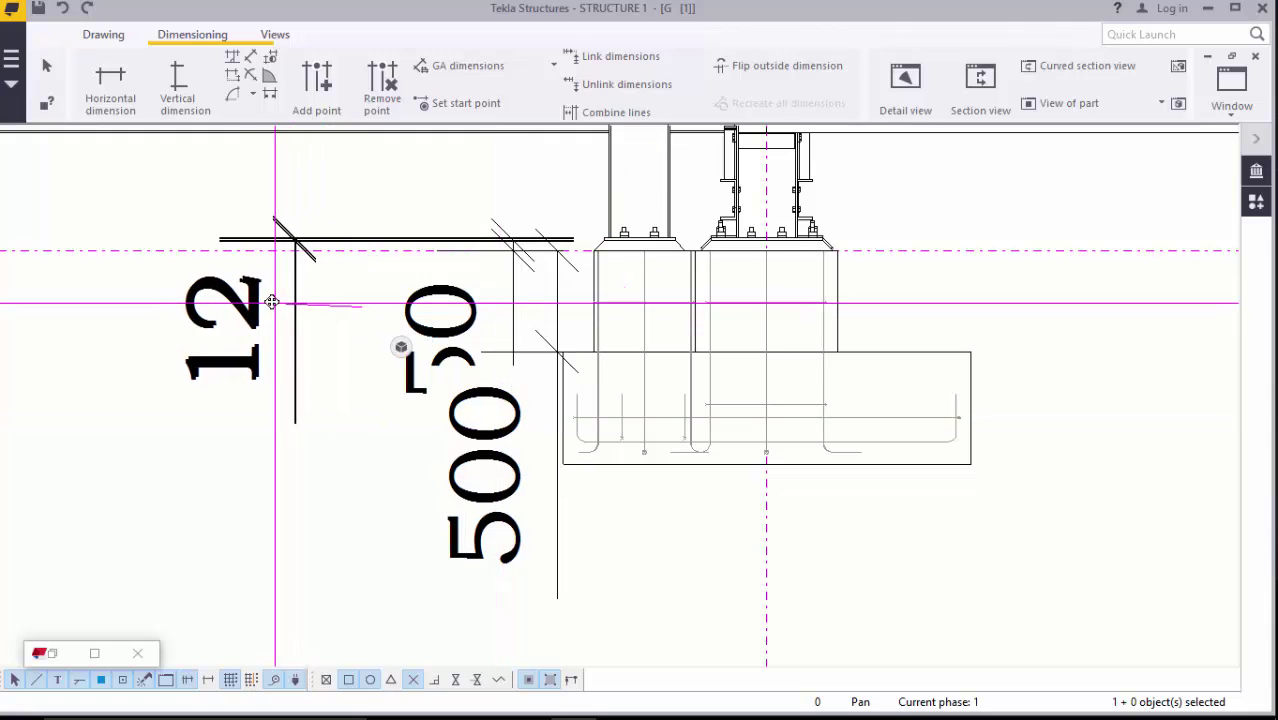
left_click(432, 326)
left_click_drag(432, 326, 354, 315)
left_click(491, 437)
left_click_drag(491, 437, 469, 432)
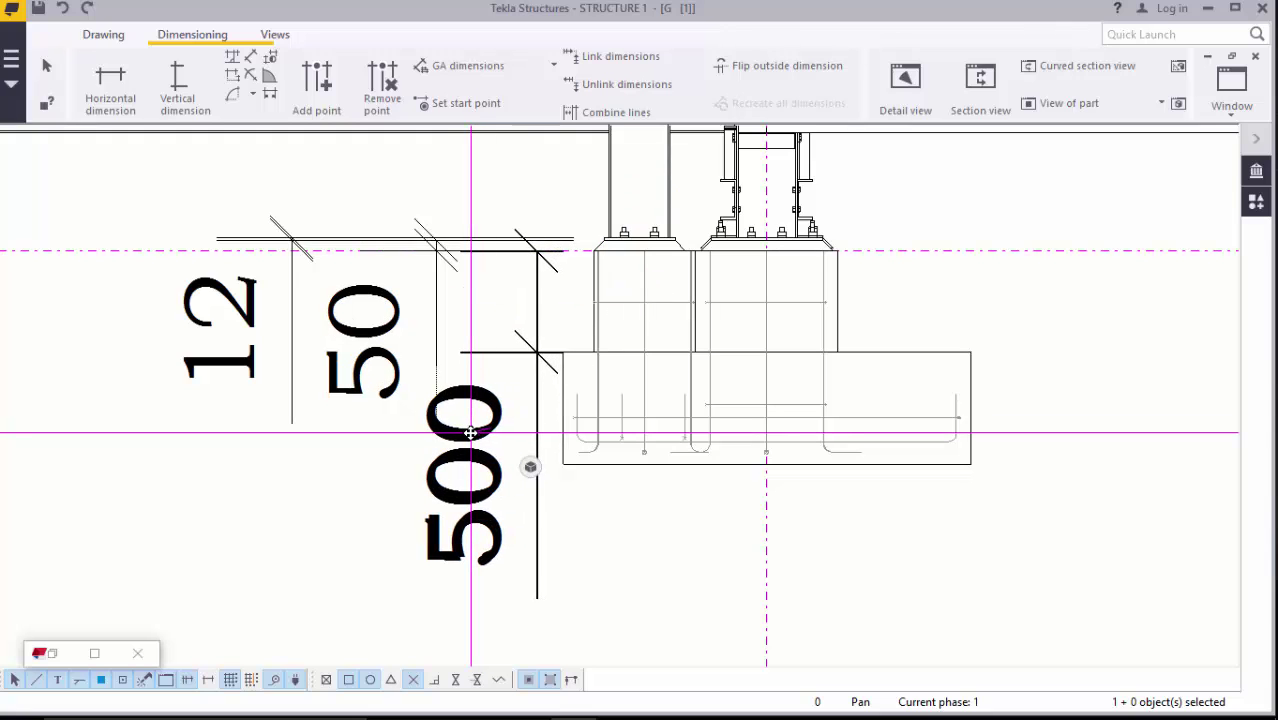
left_click_drag(485, 505, 495, 572)
left_click(577, 478)
scroll(570, 485, "down", 5)
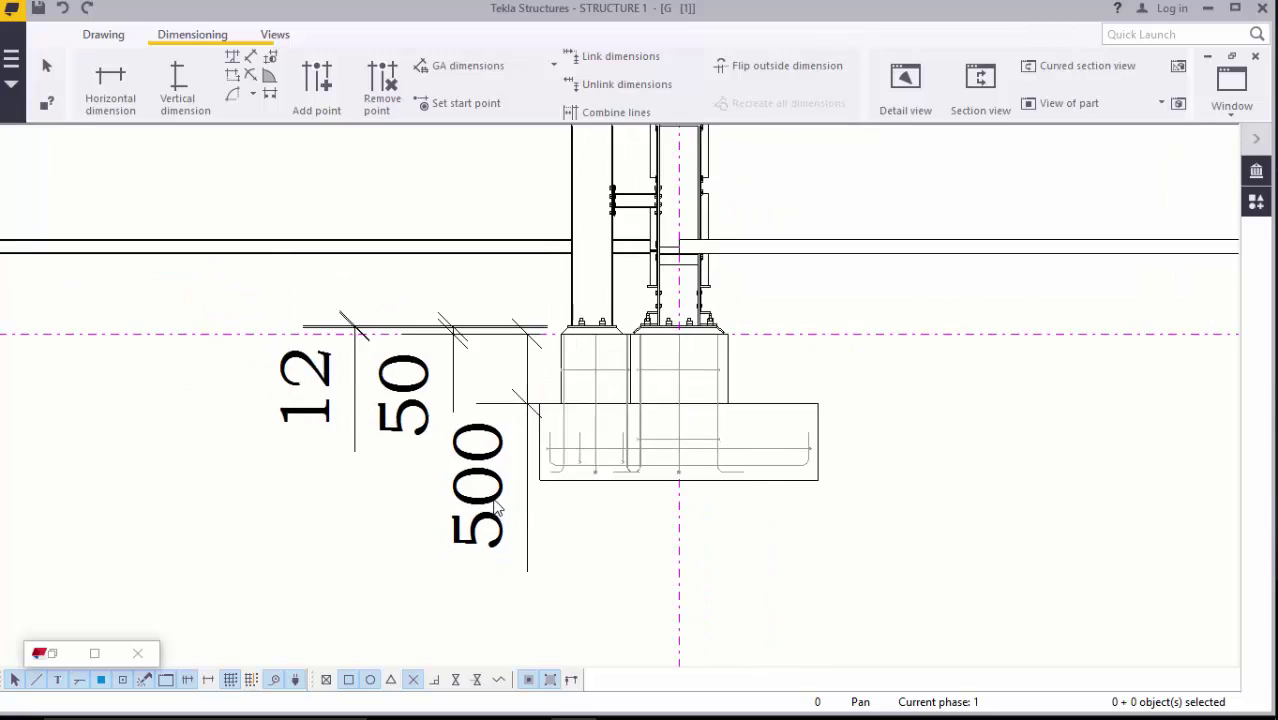
scroll(157, 462, "up", 6)
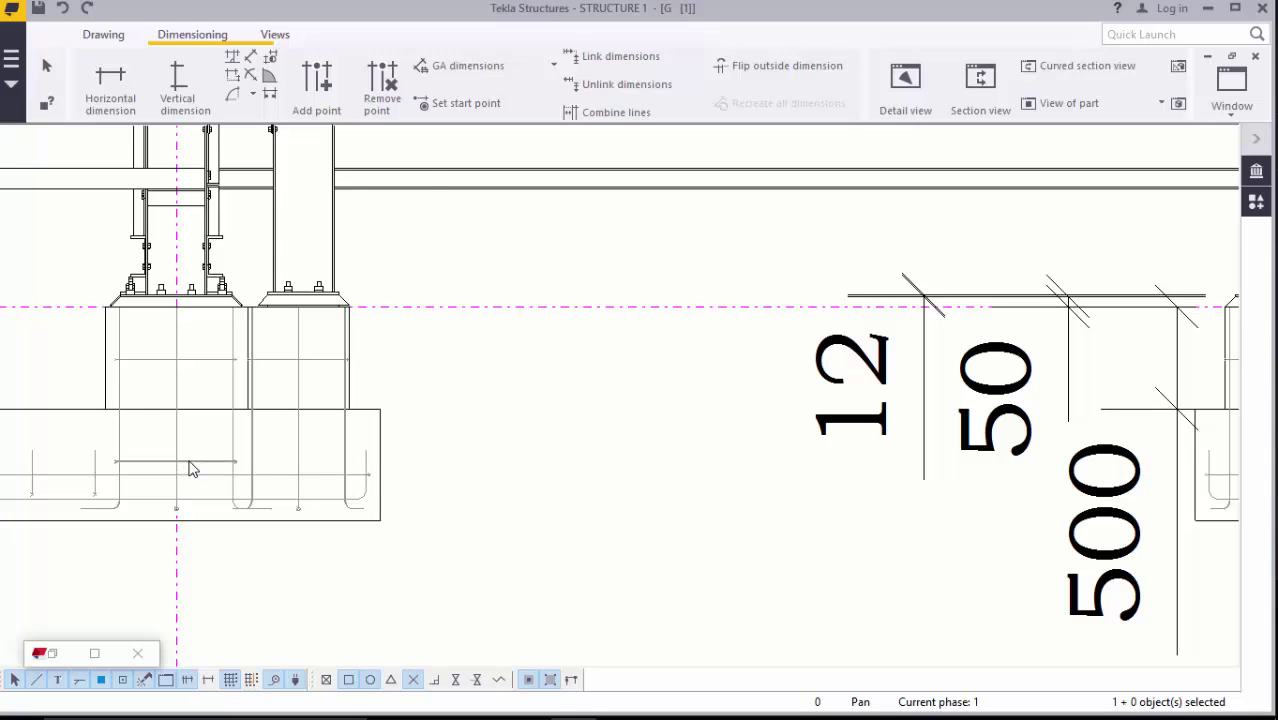
- Add a reinforcement mark to the middle footing rebar and move it below the footing
right_click(193, 469)
mouse_move(273, 228)
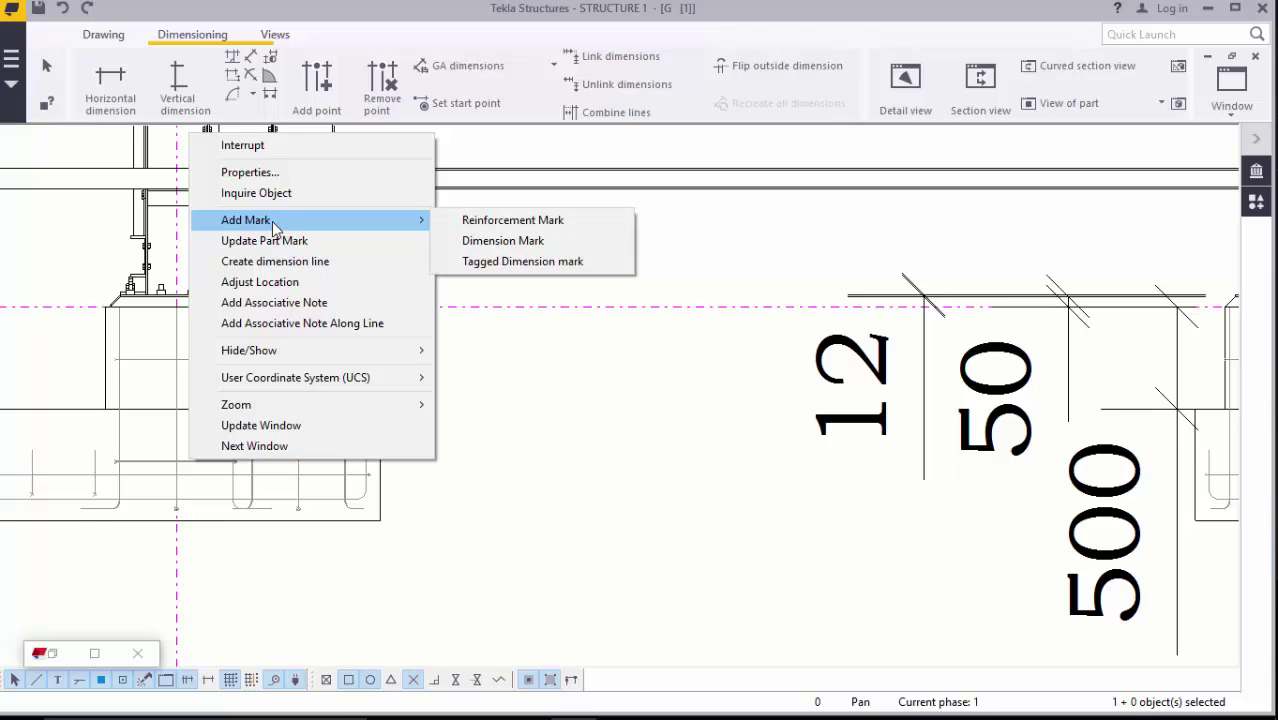
left_click(498, 220)
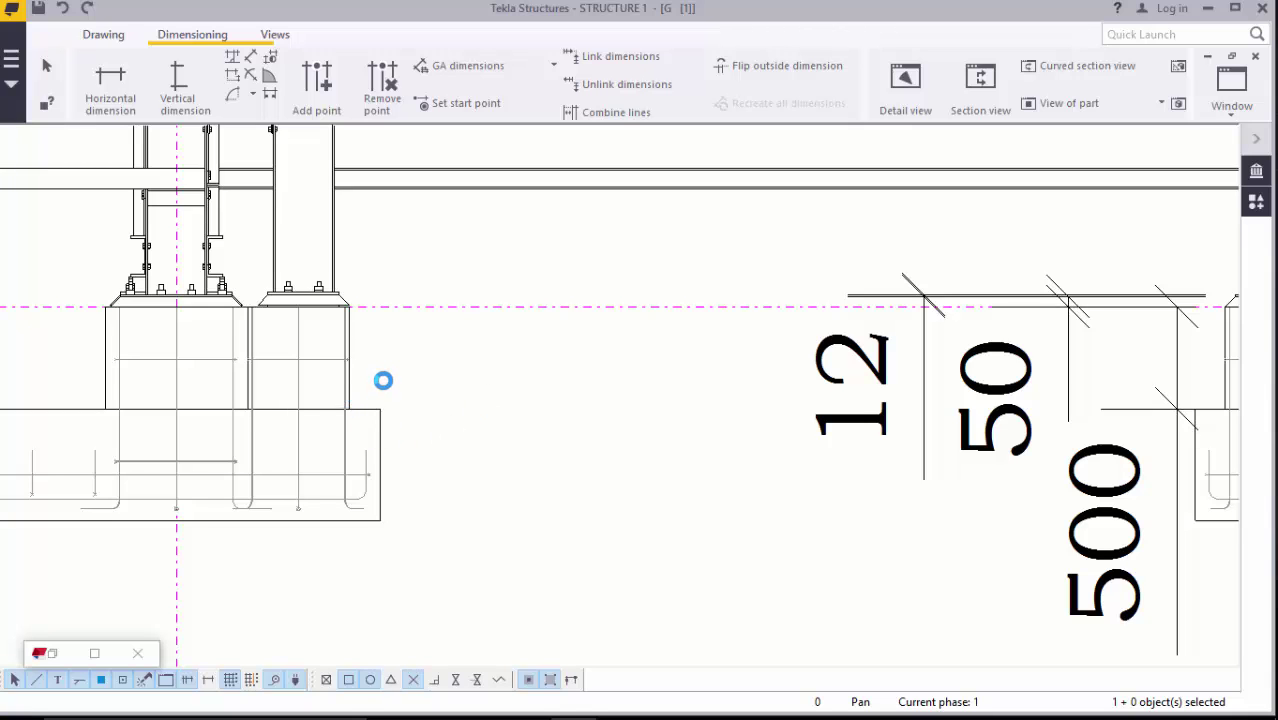
scroll(527, 407, "down", 5)
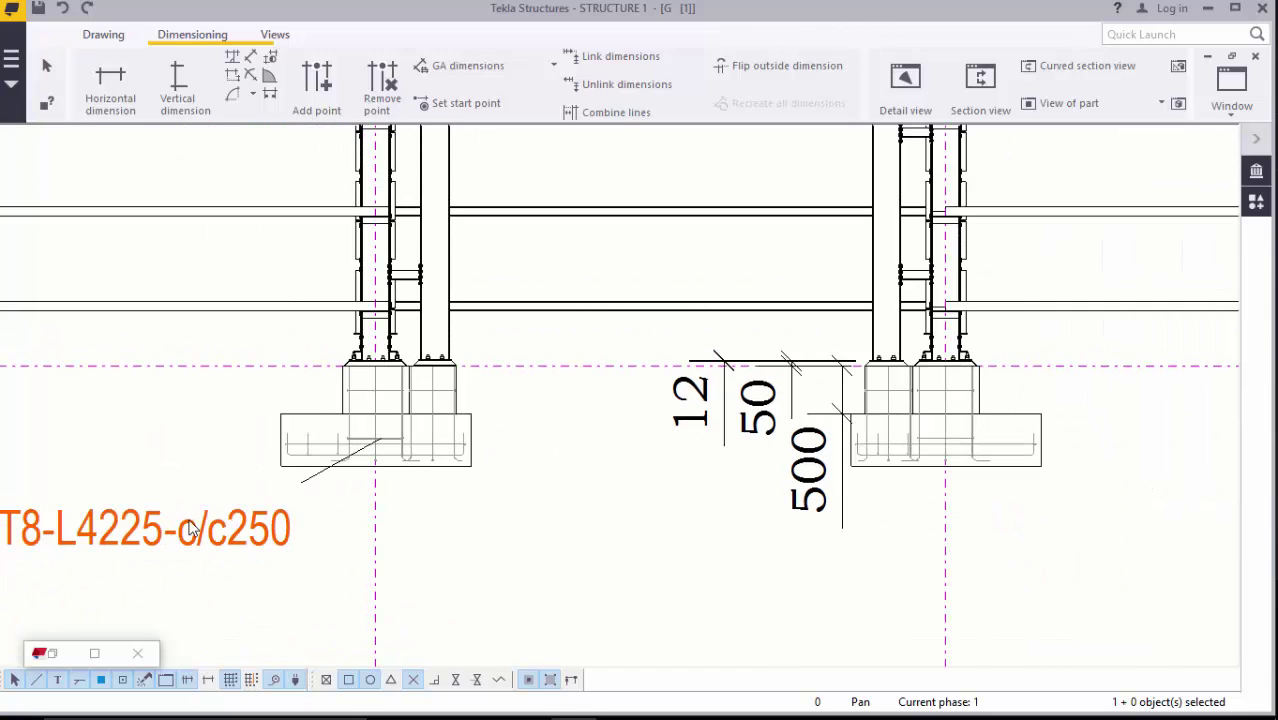
left_click(380, 527)
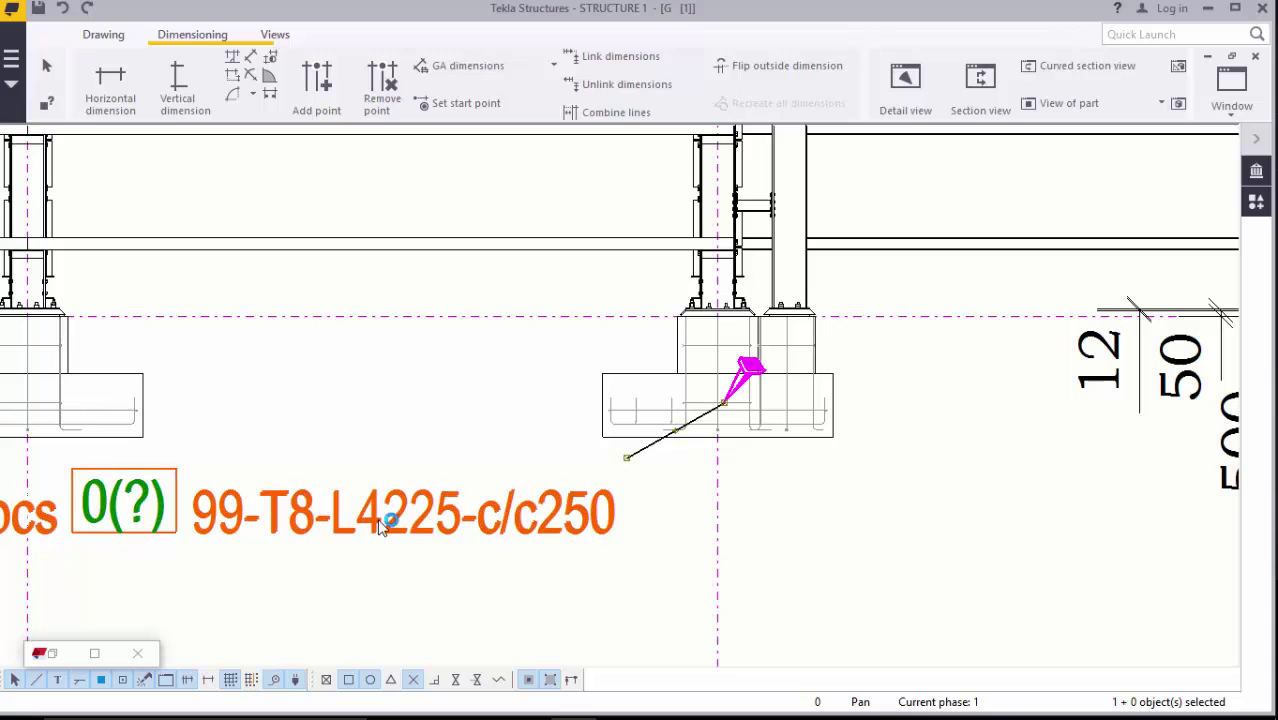
scroll(517, 503, "down", 2)
mouse_move(365, 510)
left_mouse_down()
mouse_move(483, 532)
mouse_move(440, 540)
mouse_move(445, 550)
left_mouse_up()
- Delete the 4 pcs 99-T8-L4225-c/c250 rebar mark and its leader after checking its properties
double_click(445, 552)
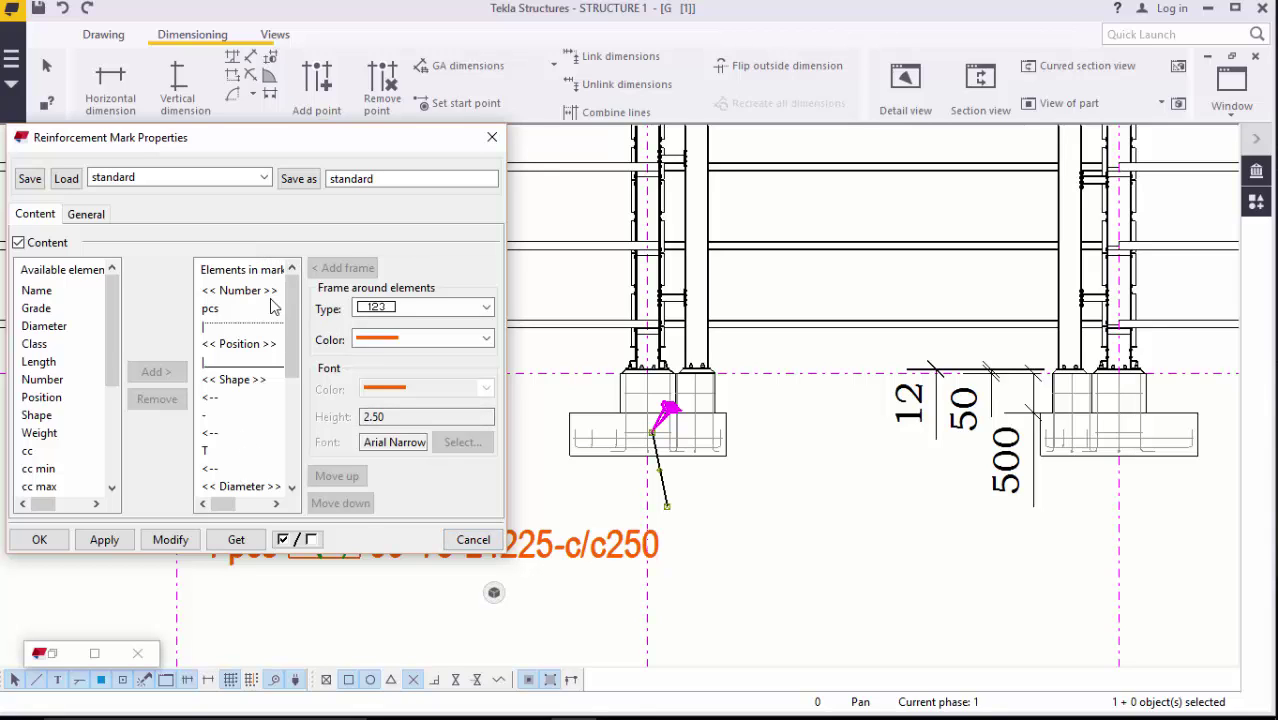
left_click_drag(293, 307, 295, 340)
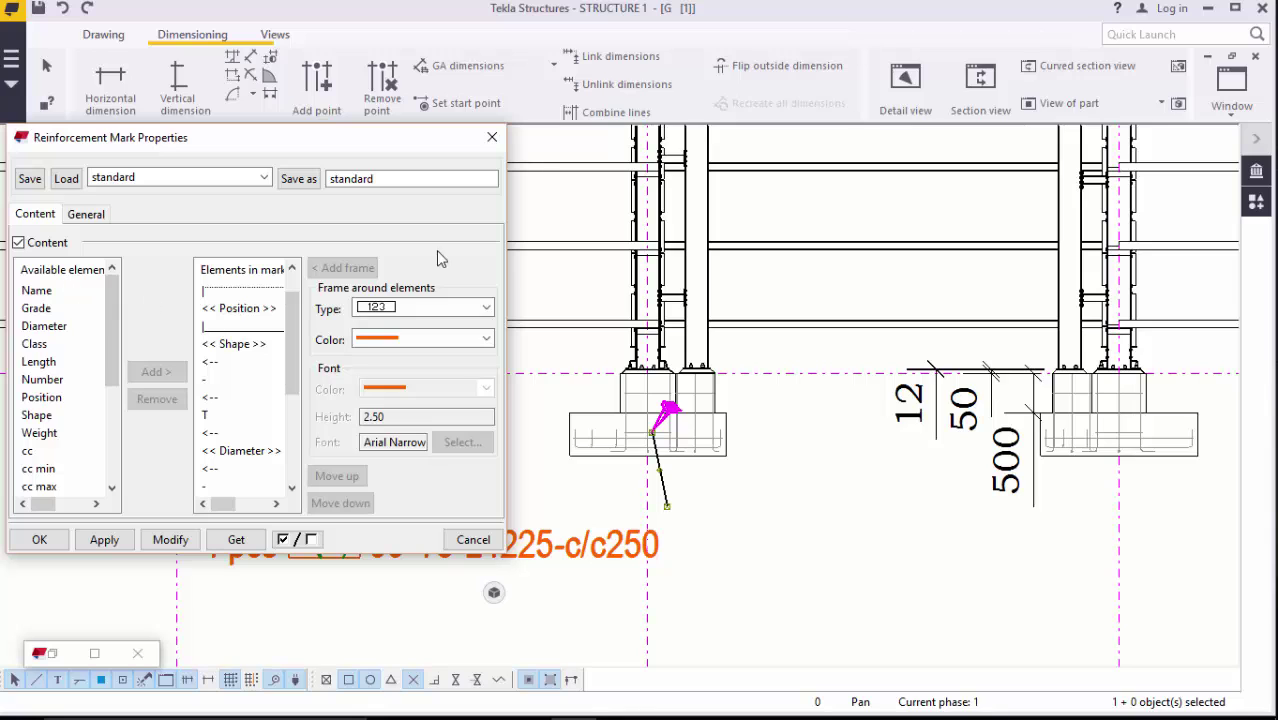
left_click(491, 139)
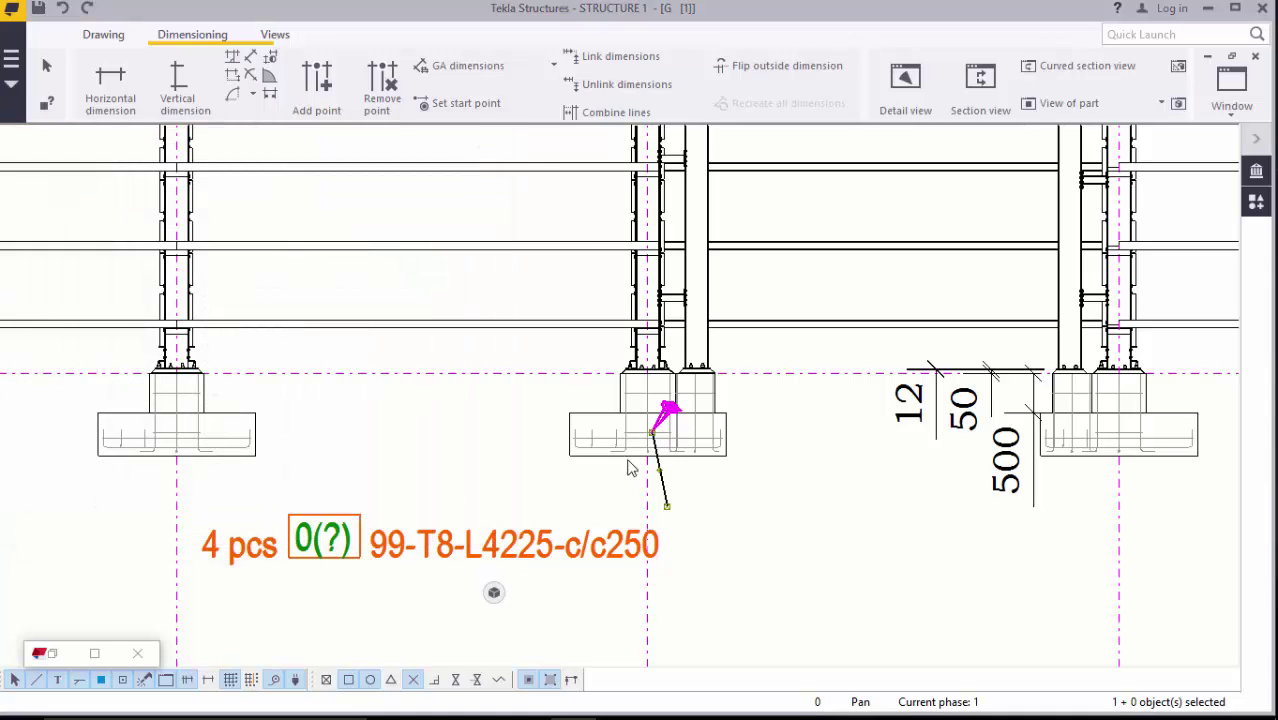
right_click(545, 543)
left_click(590, 378)
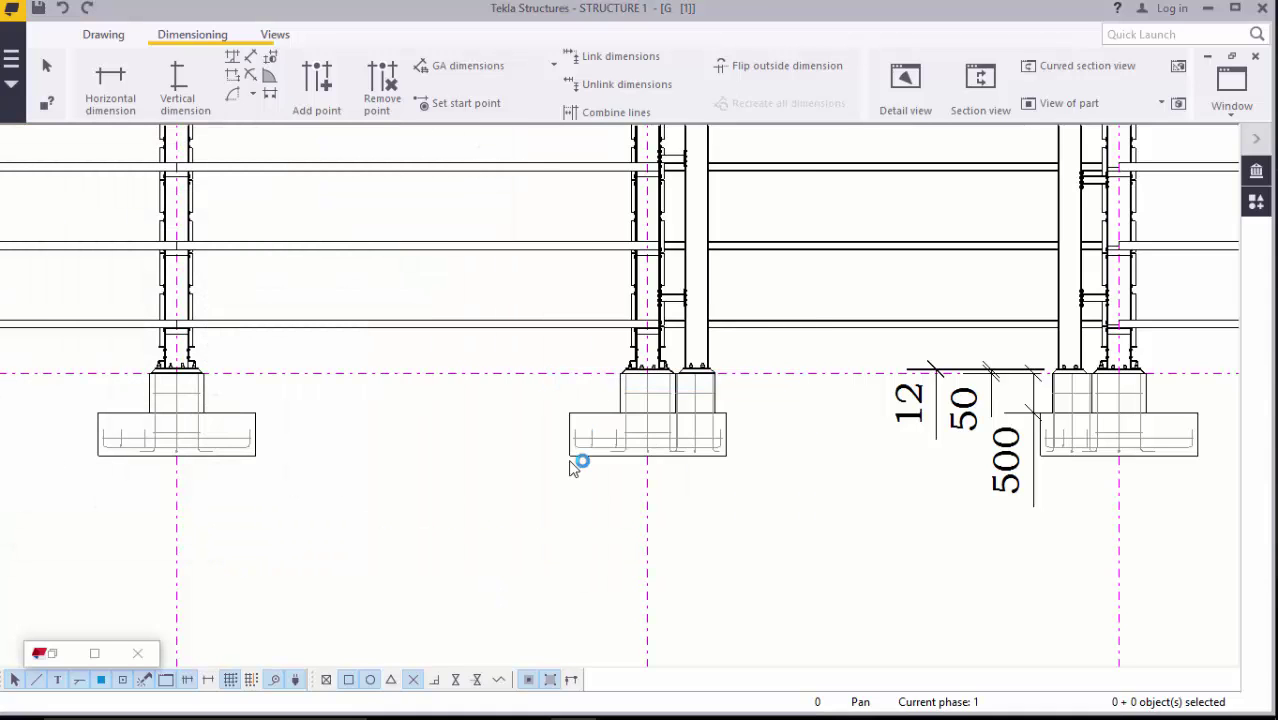
- Try a horizontal dimension between column bases in section A-A, cancelling the misaligned attempts
scroll(700, 428, "down", 8)
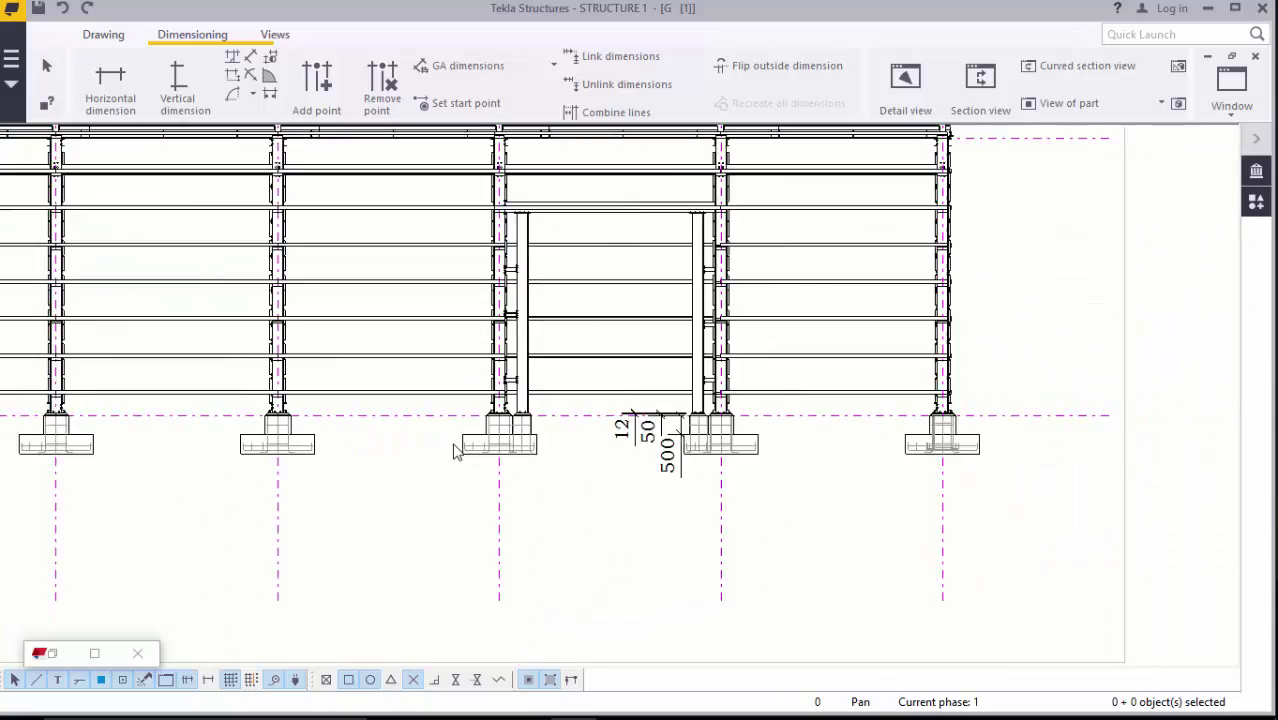
scroll(463, 460, "down", 3)
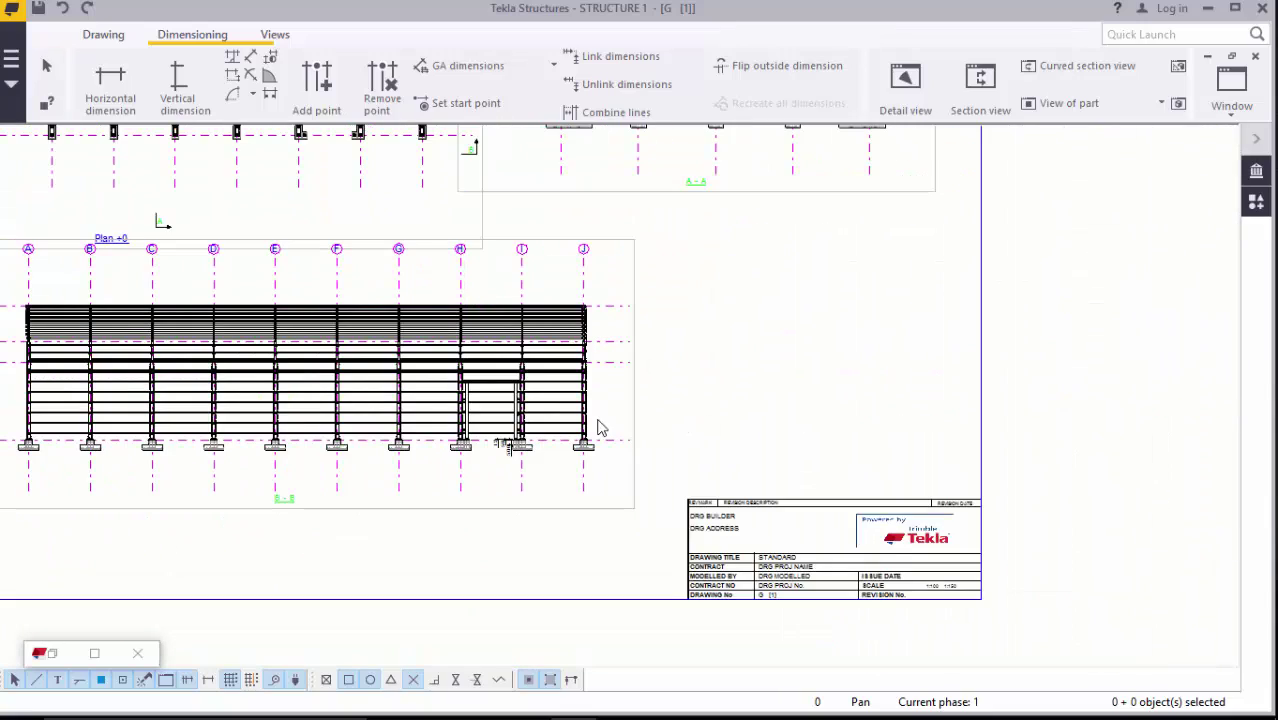
scroll(43, 453, "up", 4)
scroll(183, 470, "down", 3)
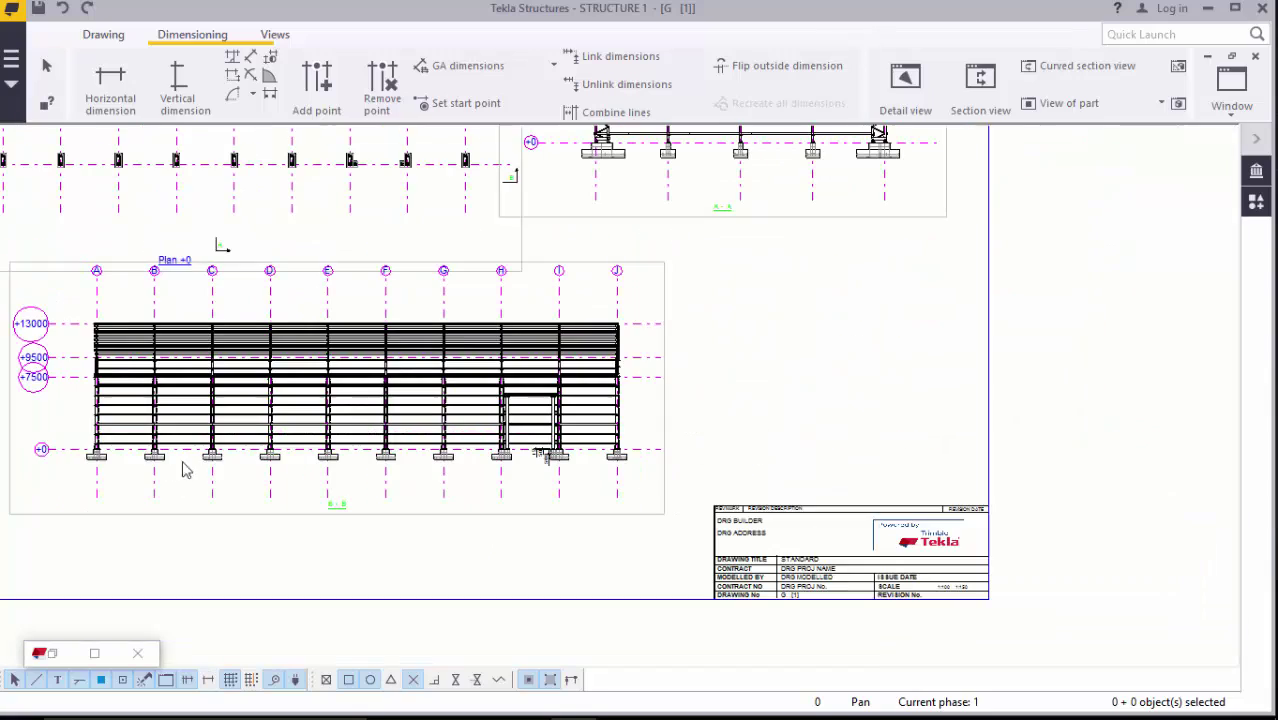
scroll(662, 172, "up", 4)
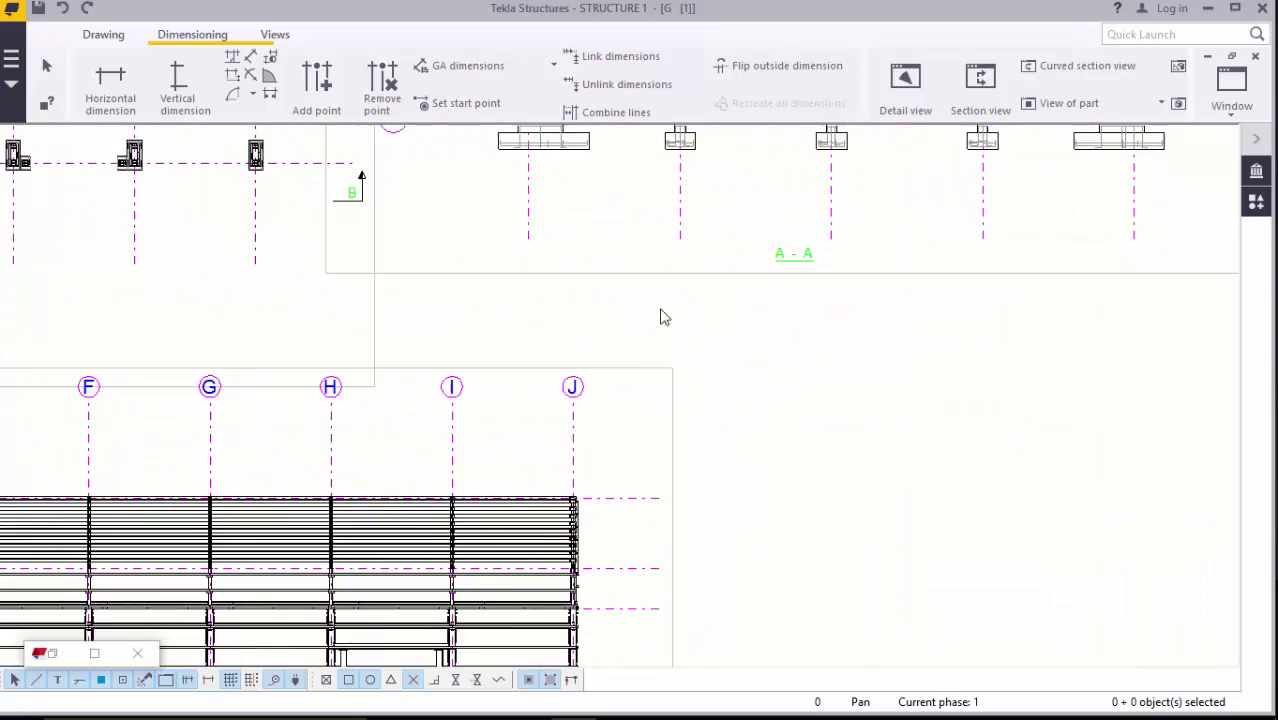
scroll(736, 365, "down", 2)
scroll(620, 175, "up", 2)
scroll(612, 185, "up", 2)
scroll(590, 260, "up", 1)
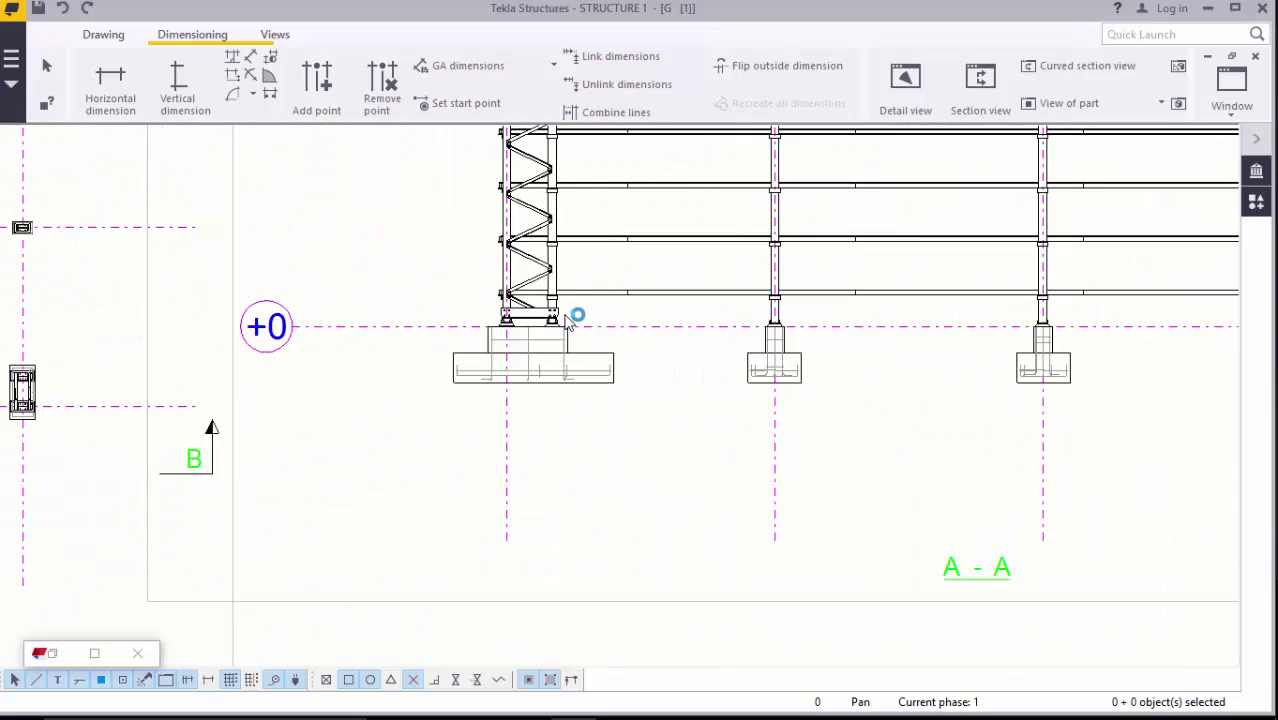
scroll(571, 320, "up", 2)
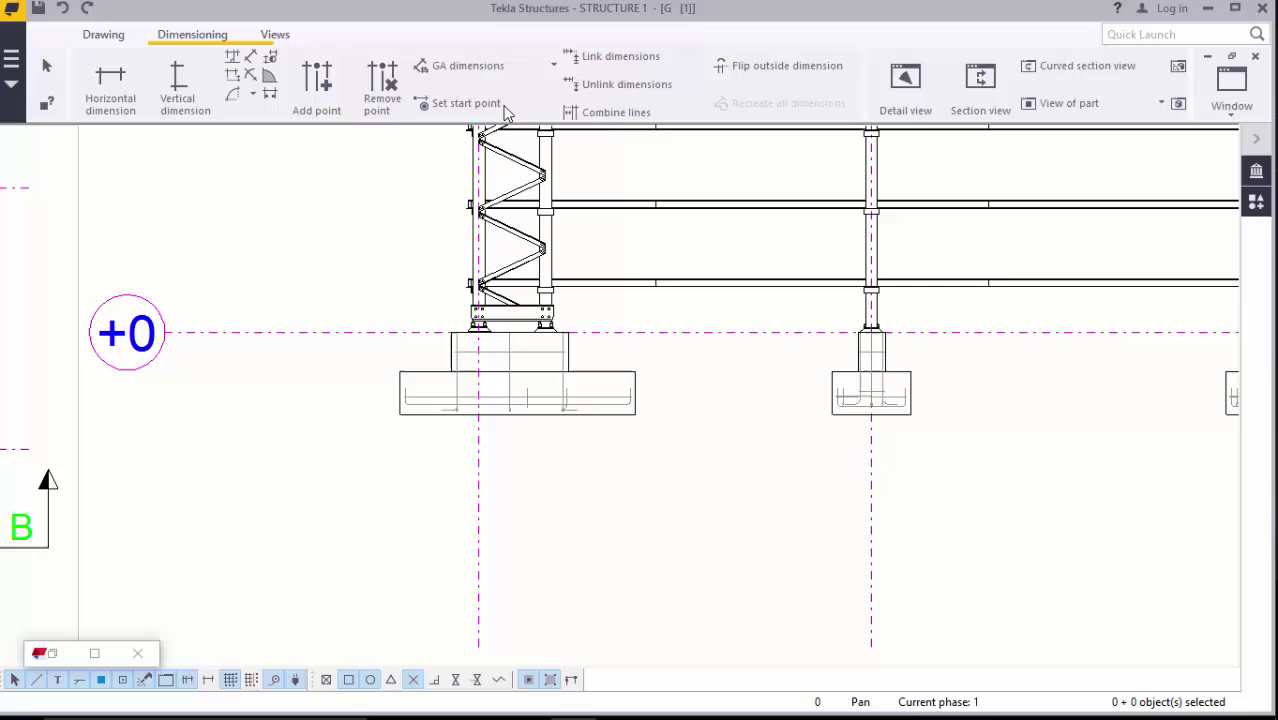
left_click(110, 88)
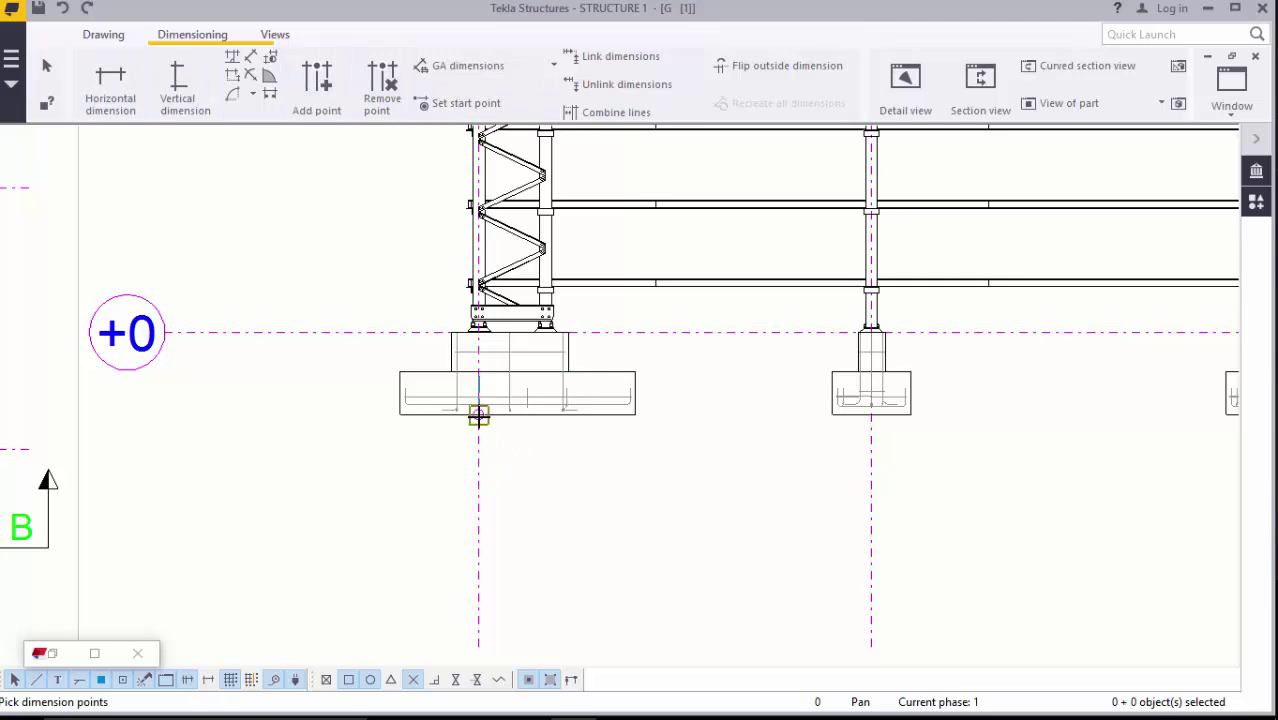
left_click(478, 414)
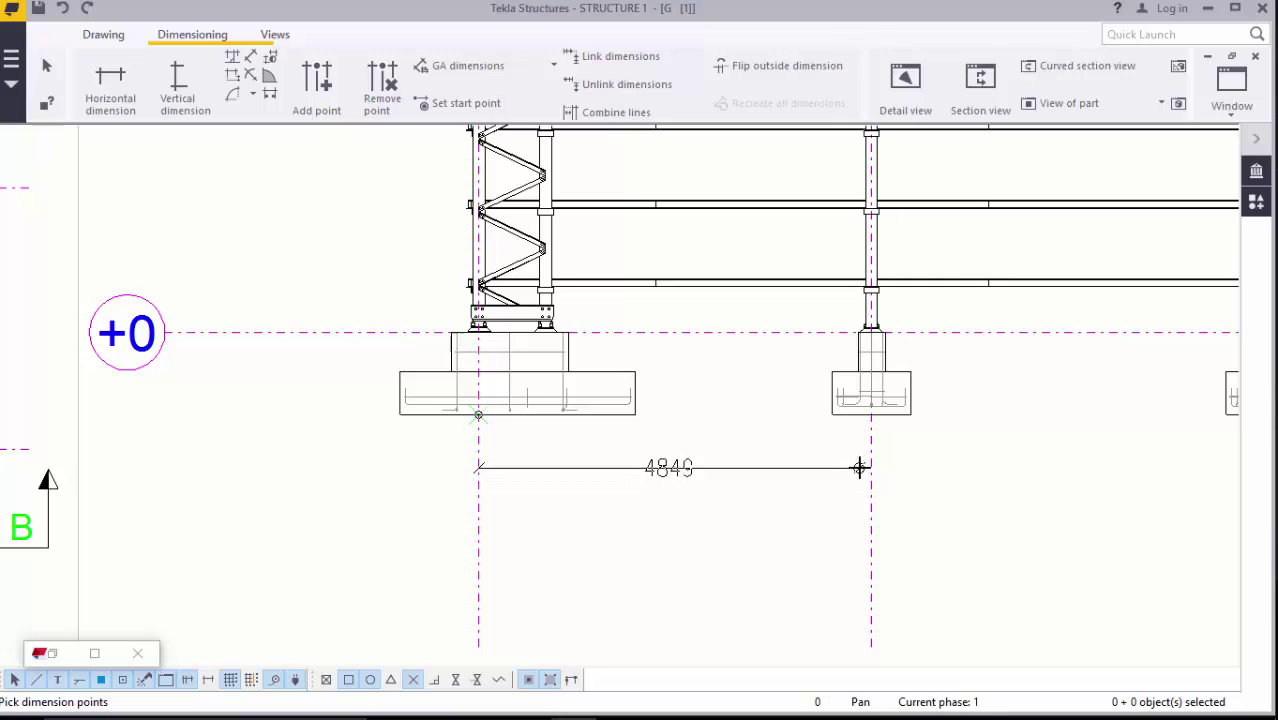
left_click(859, 450)
key("Escape")
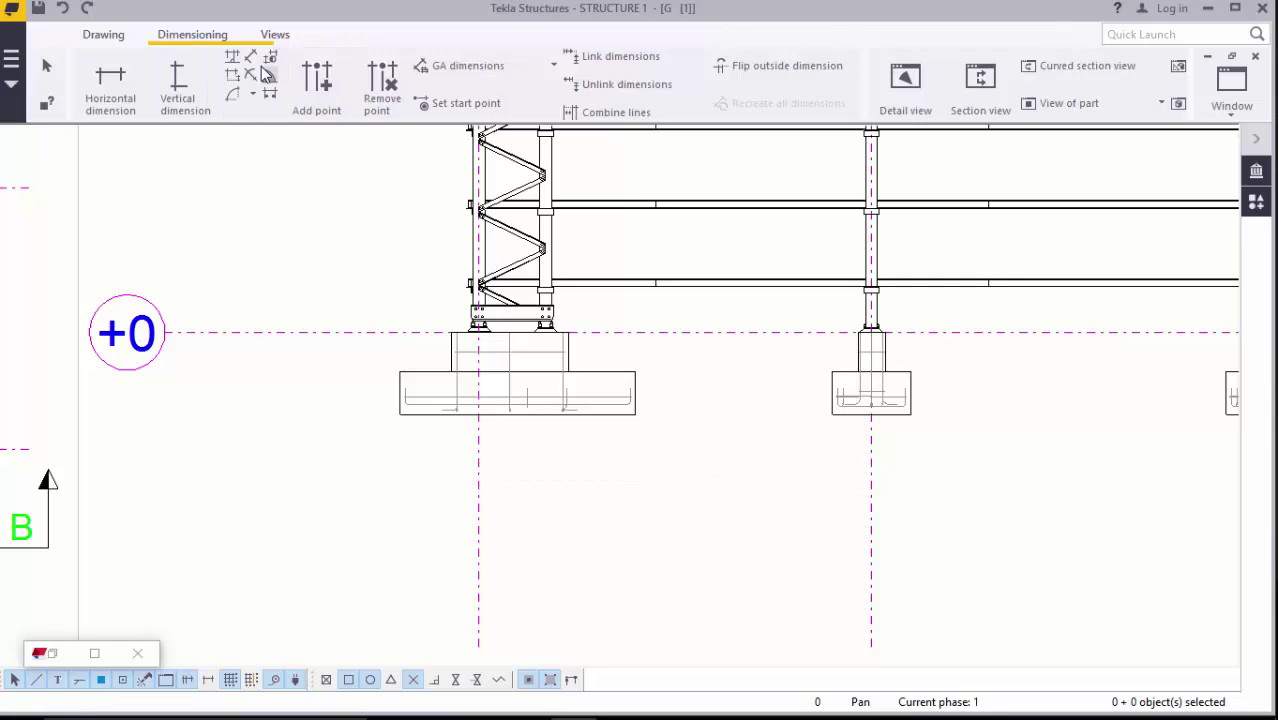
left_click(478, 414)
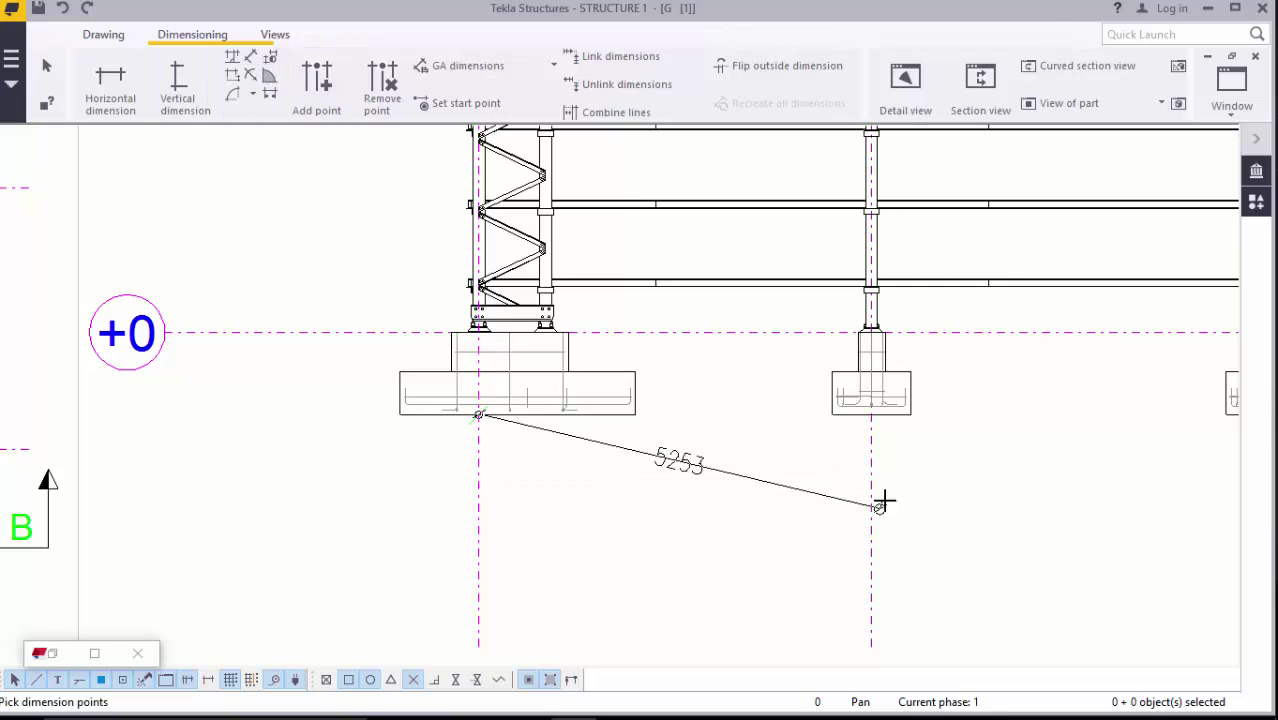
left_click(871, 406)
scroll(525, 419, "down", 5)
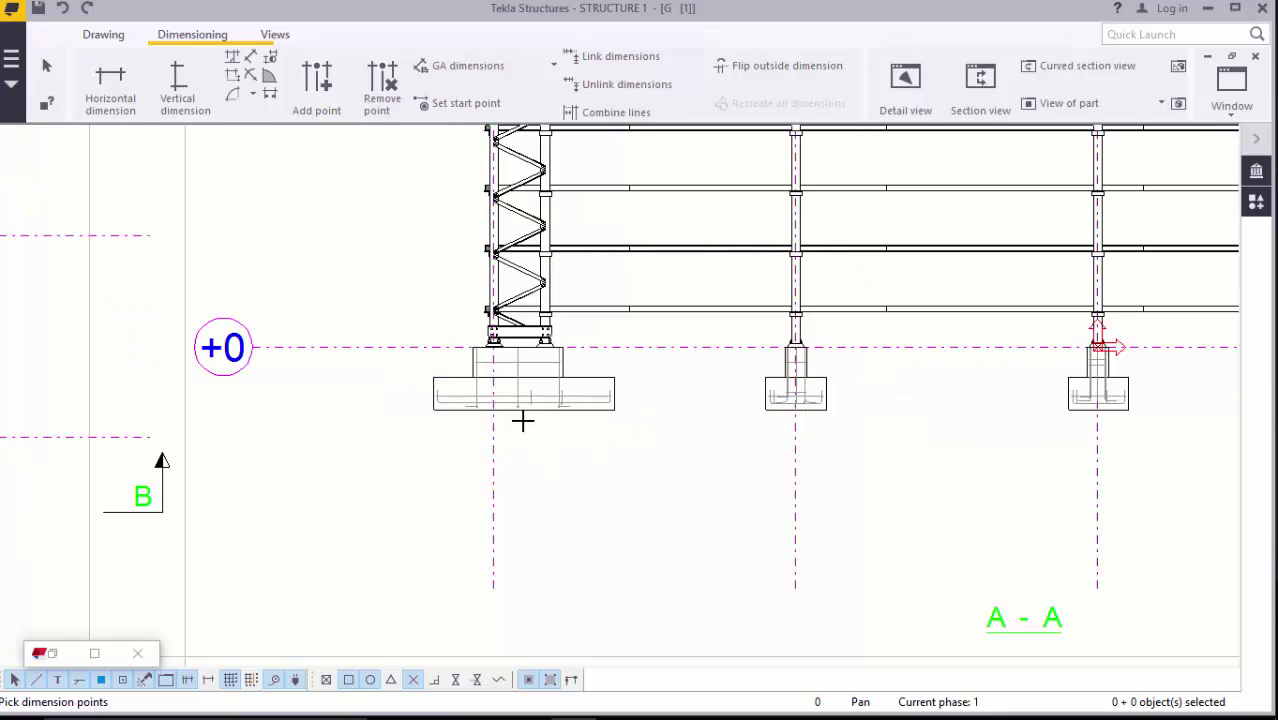
key("Escape")
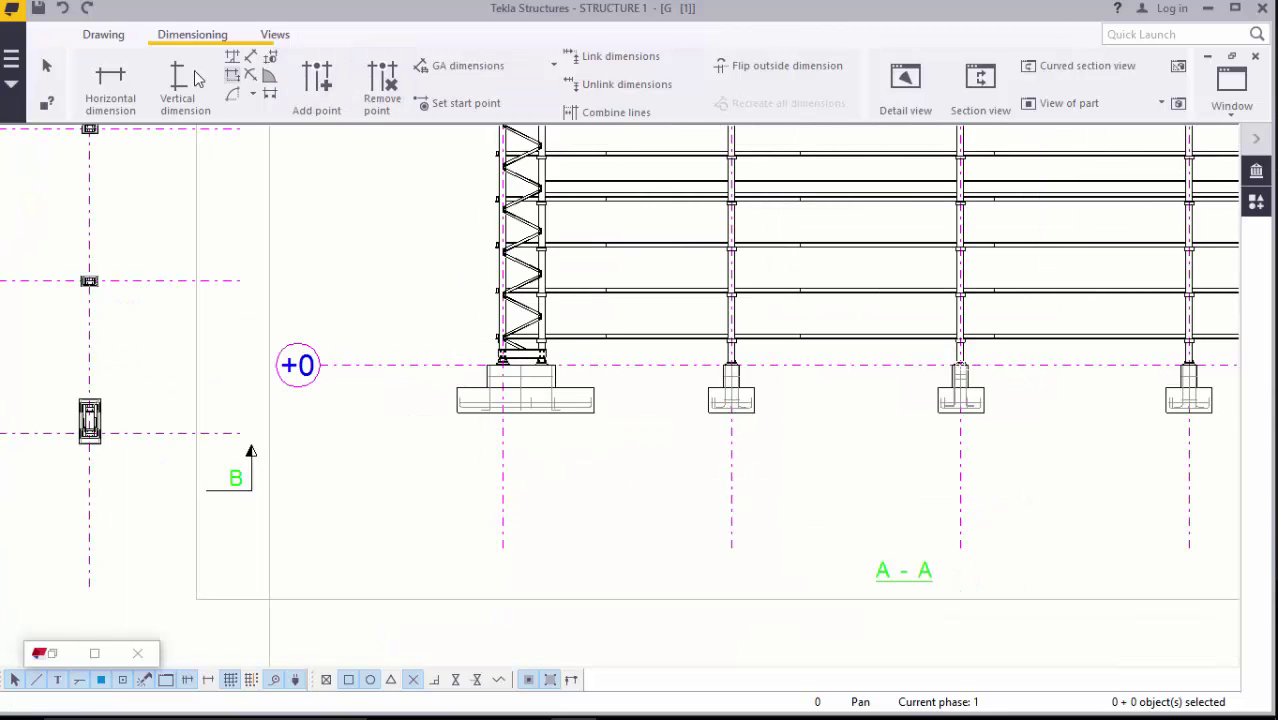
- Dimension the grid lines in section A-A horizontally, creating the chain of 5000 segments
left_click(112, 84)
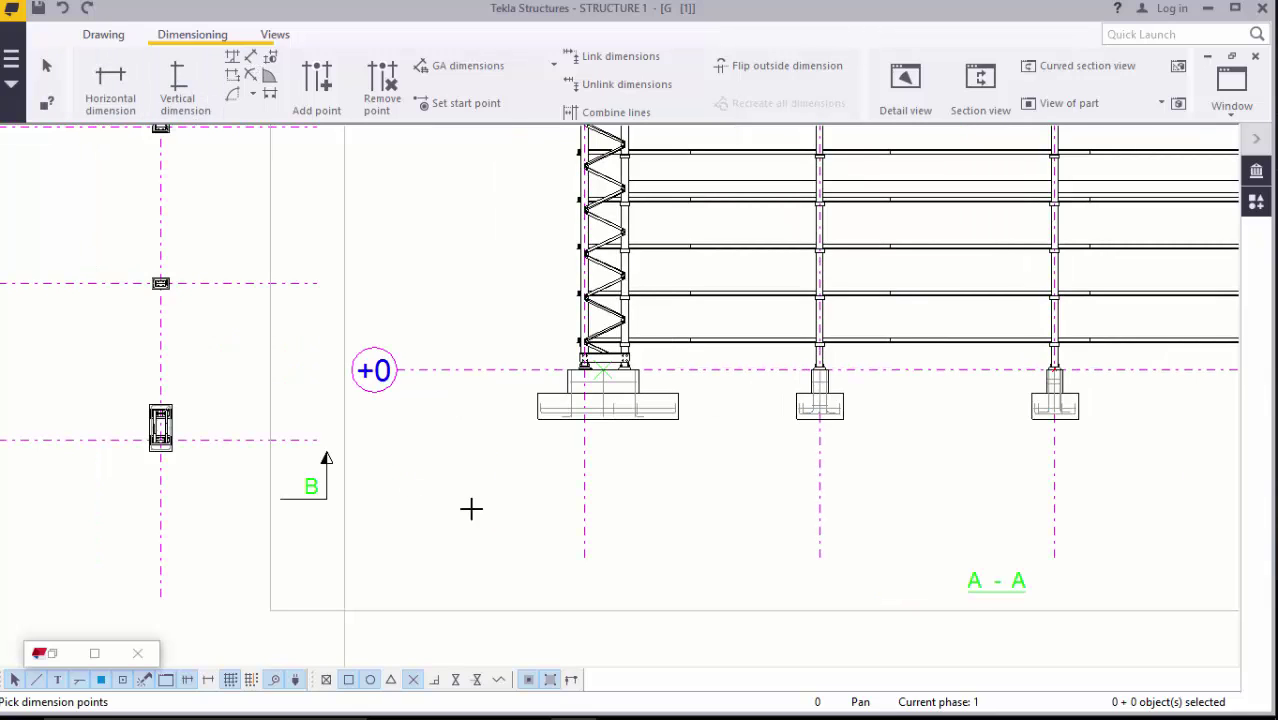
left_click(585, 557)
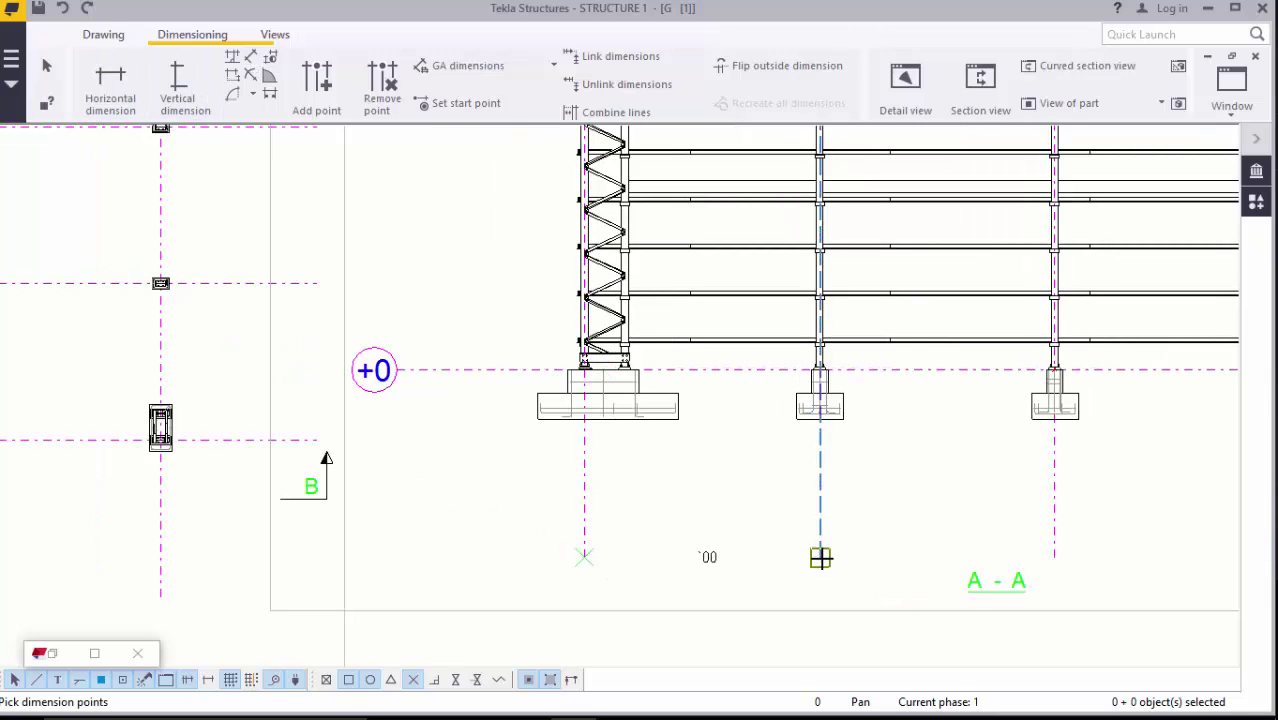
left_click(820, 557)
left_click(1054, 557)
middle_click(1054, 557)
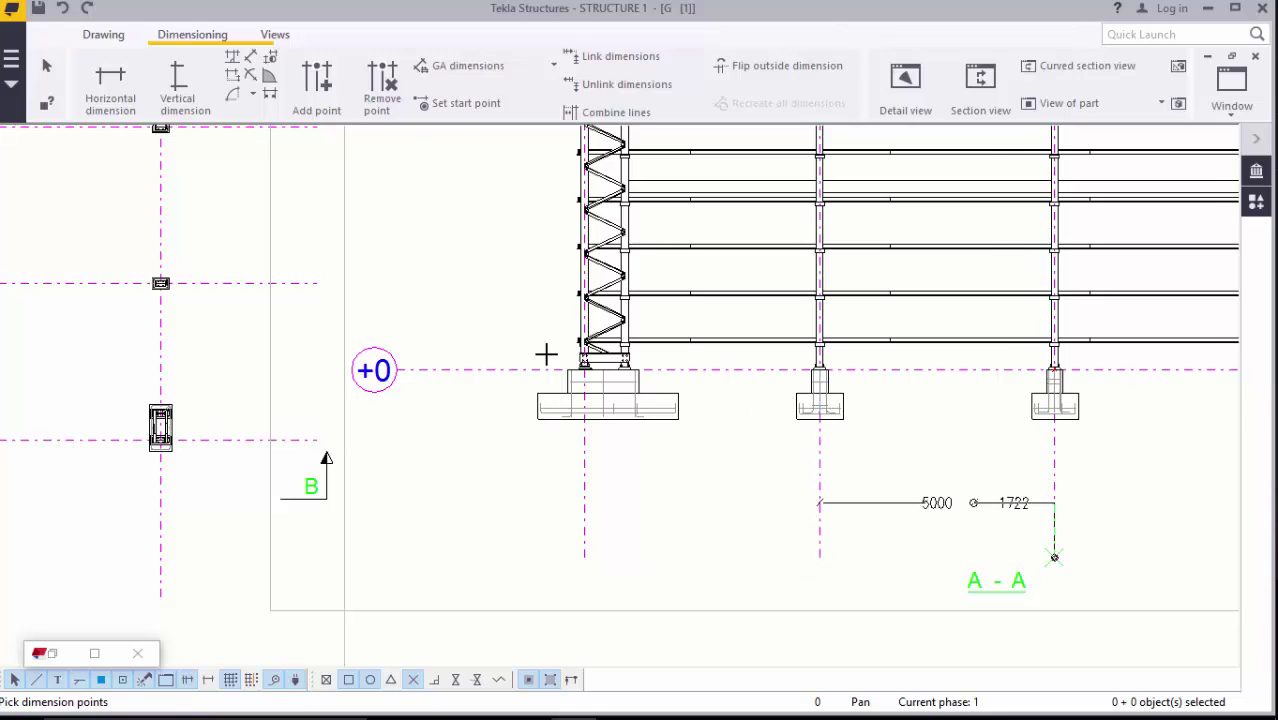
left_click(542, 357)
scroll(542, 357, "down", 1)
scroll(507, 350, "down", 1)
scroll(515, 355, "down", 1)
scroll(995, 440, "up", 1)
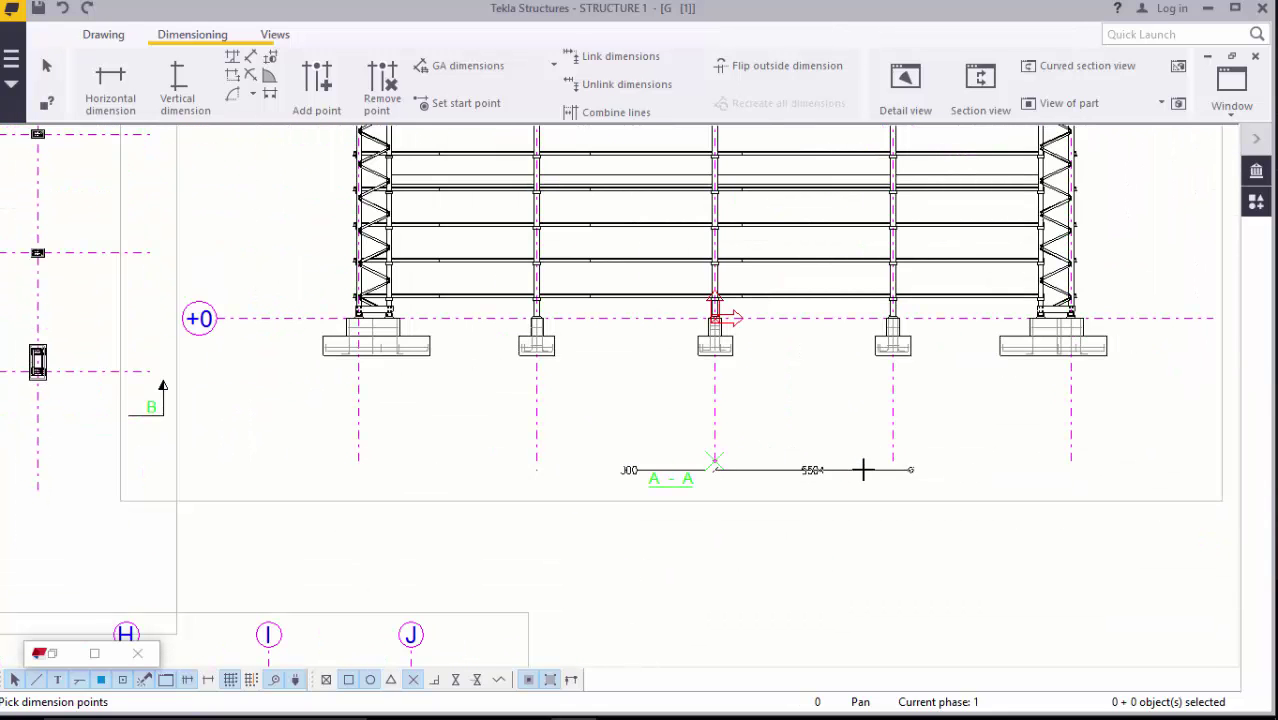
left_click(893, 460)
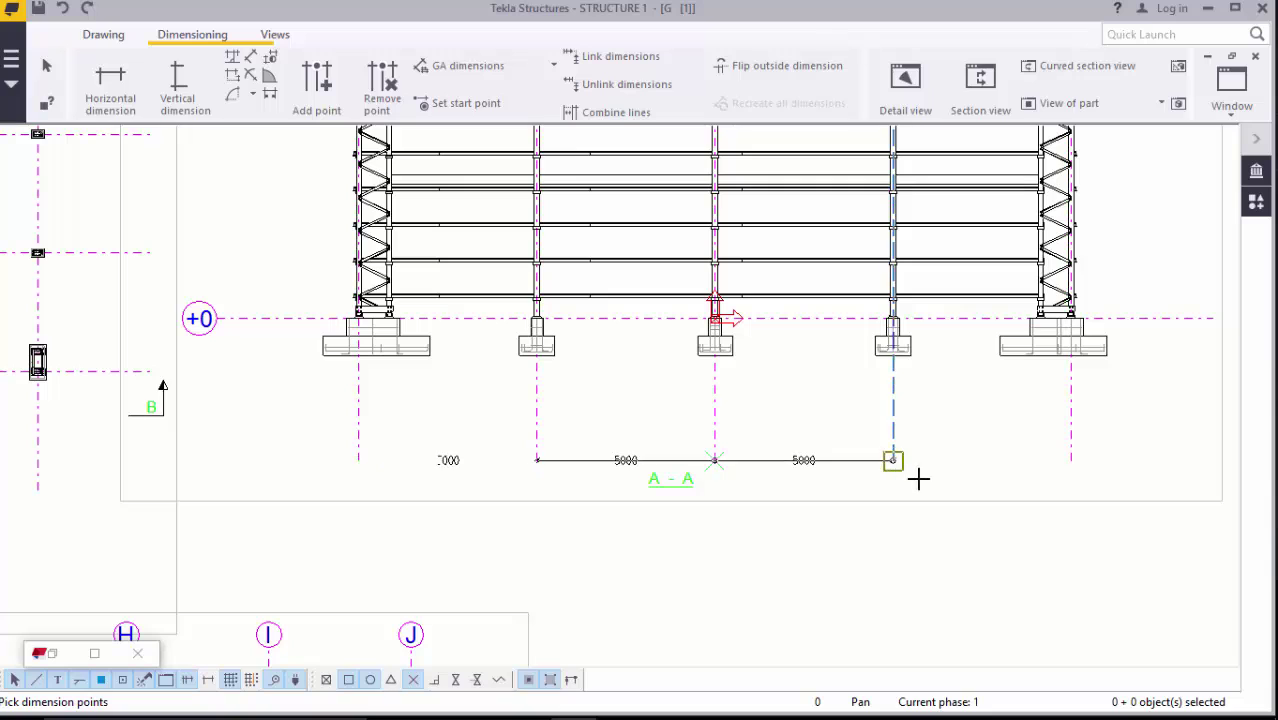
left_click(1071, 460)
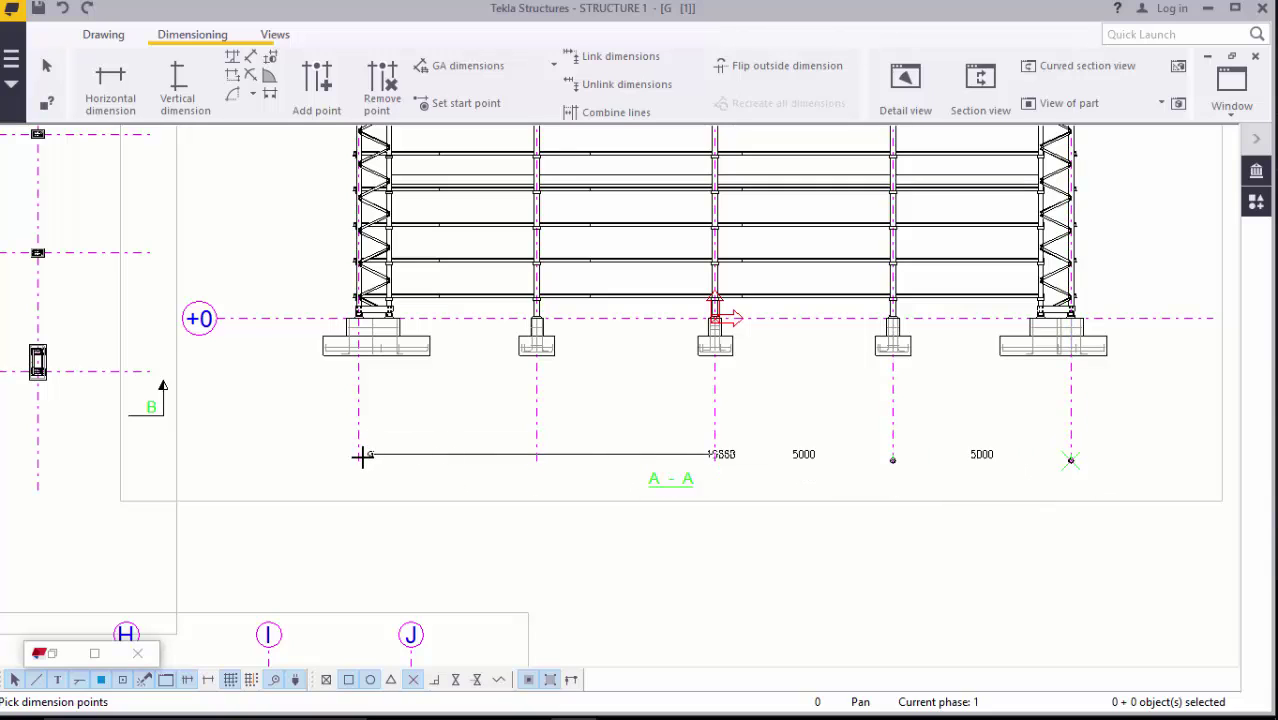
right_click(460, 412)
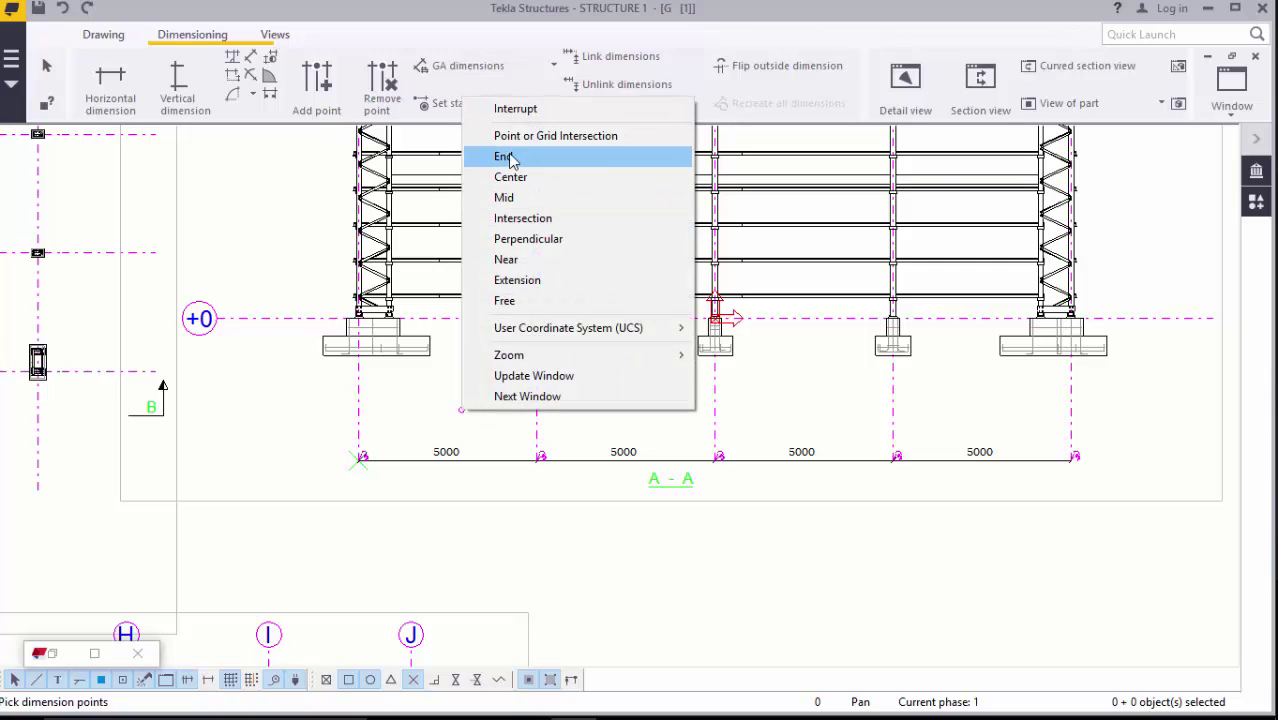
left_click(512, 105)
- Move the 5000 dimension chain up to sit just below the footings
scroll(705, 475, "up", 5)
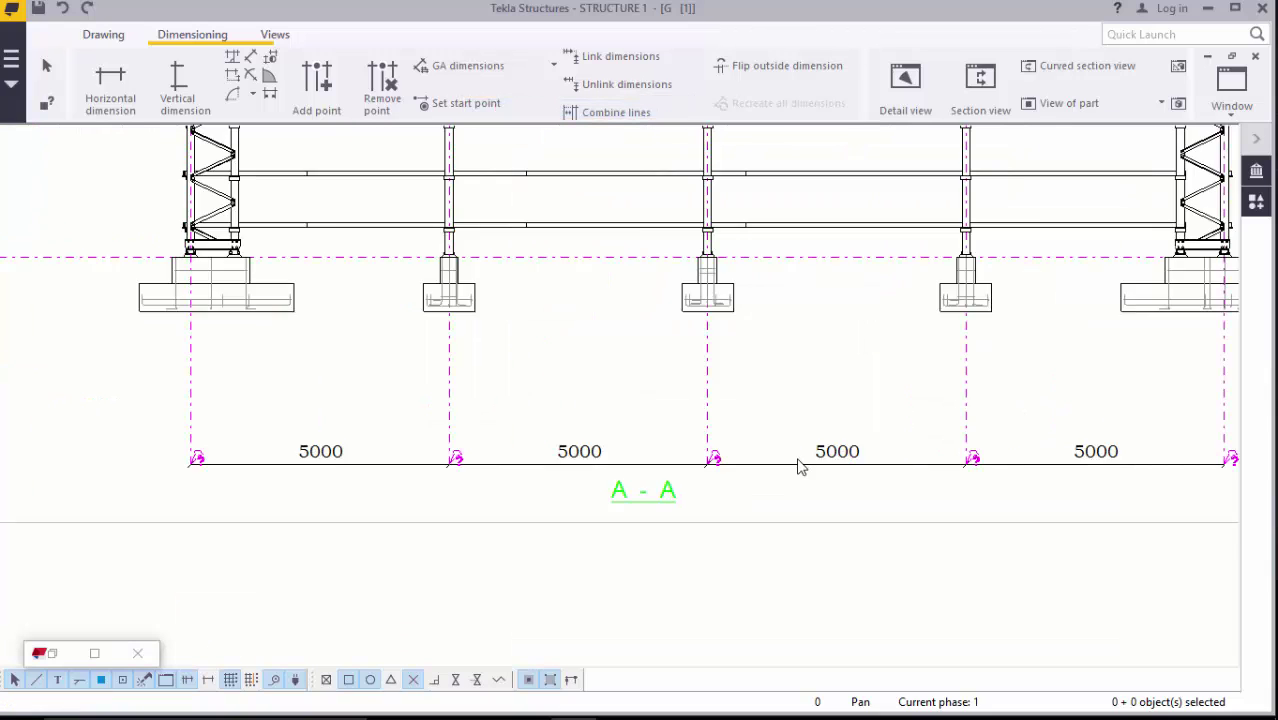
left_click(850, 446)
scroll(843, 440, "down", 1)
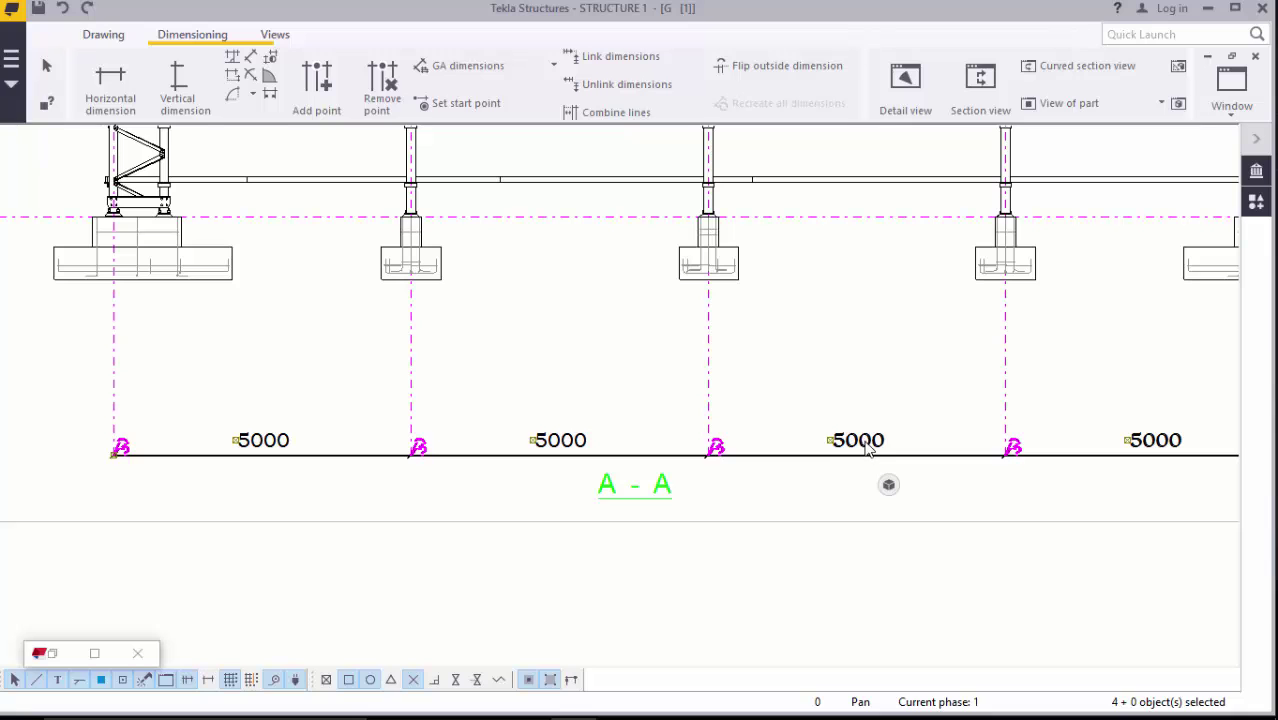
left_click_drag(866, 450, 857, 373)
left_click(814, 405)
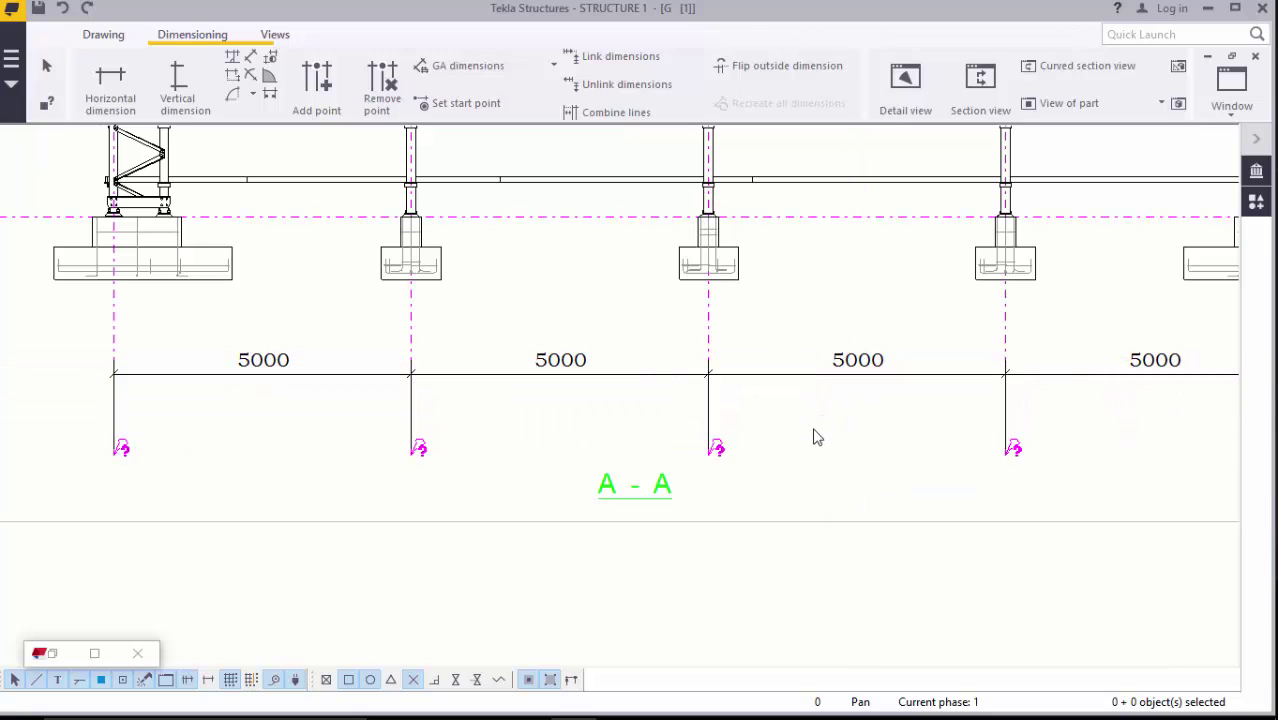
scroll(188, 308, "up", 1)
scroll(575, 428, "down", 1)
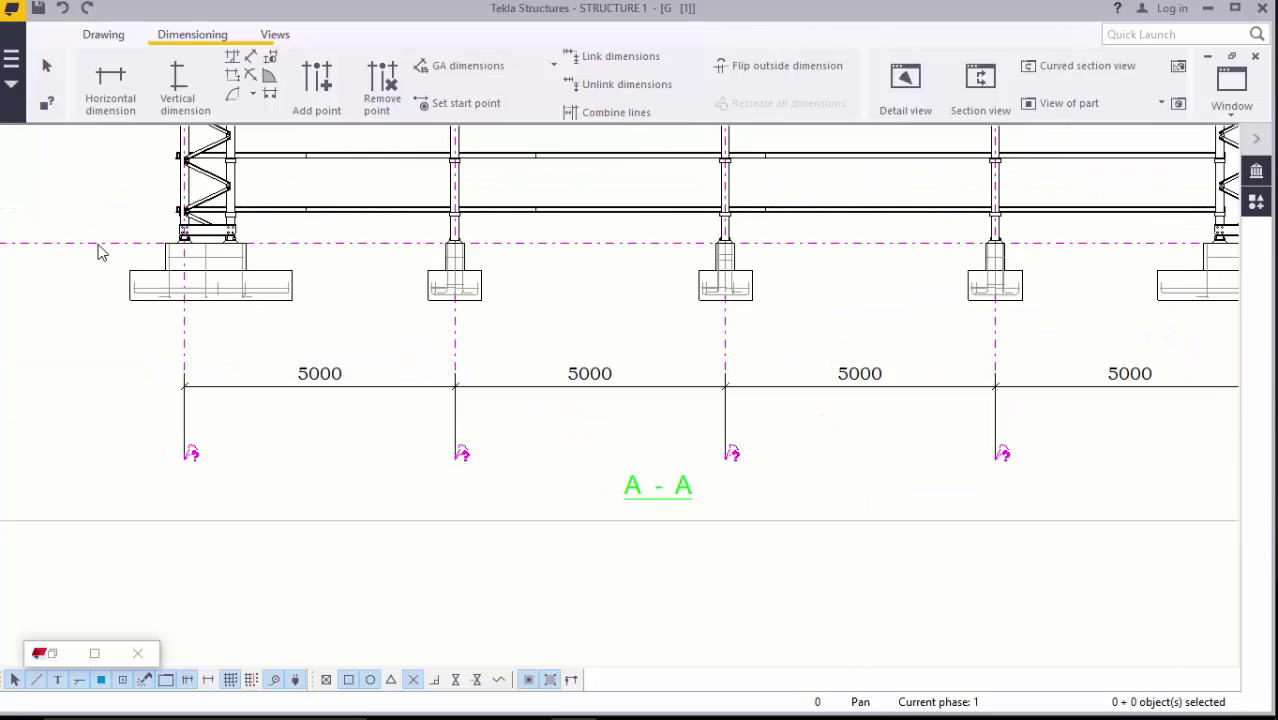
scroll(115, 252, "up", 2)
scroll(397, 465, "down", 6)
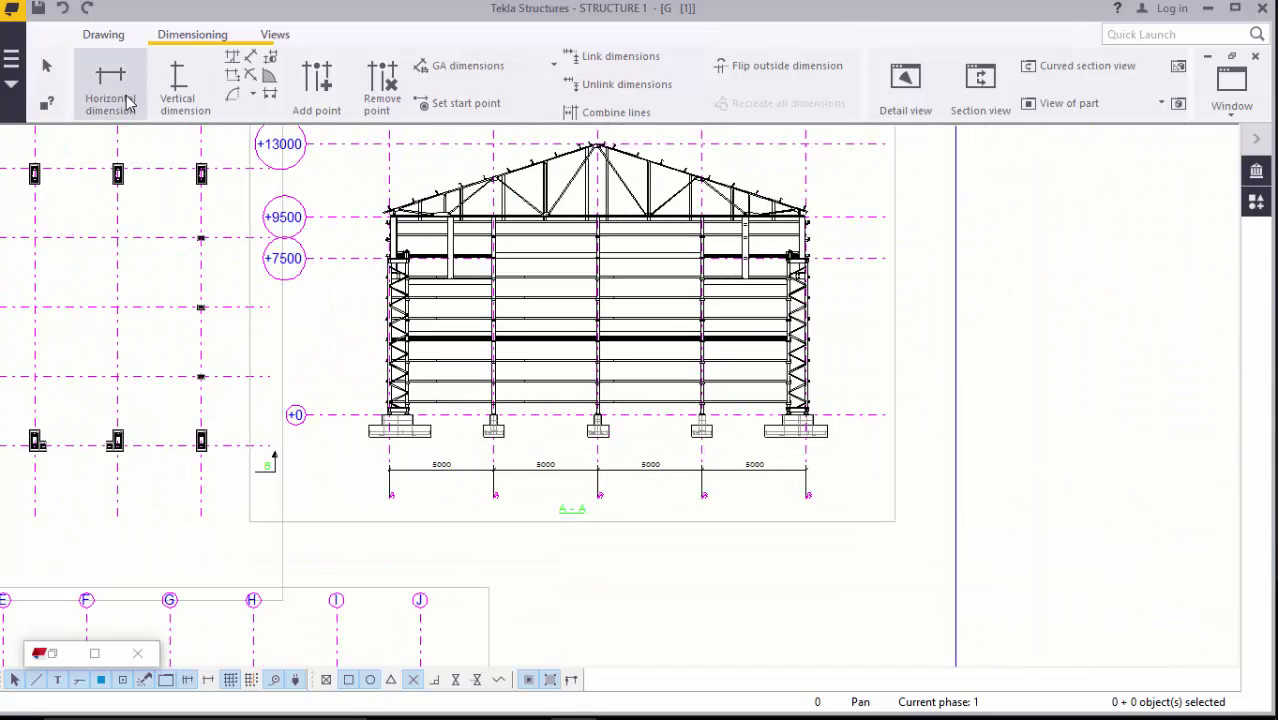
left_click(178, 82)
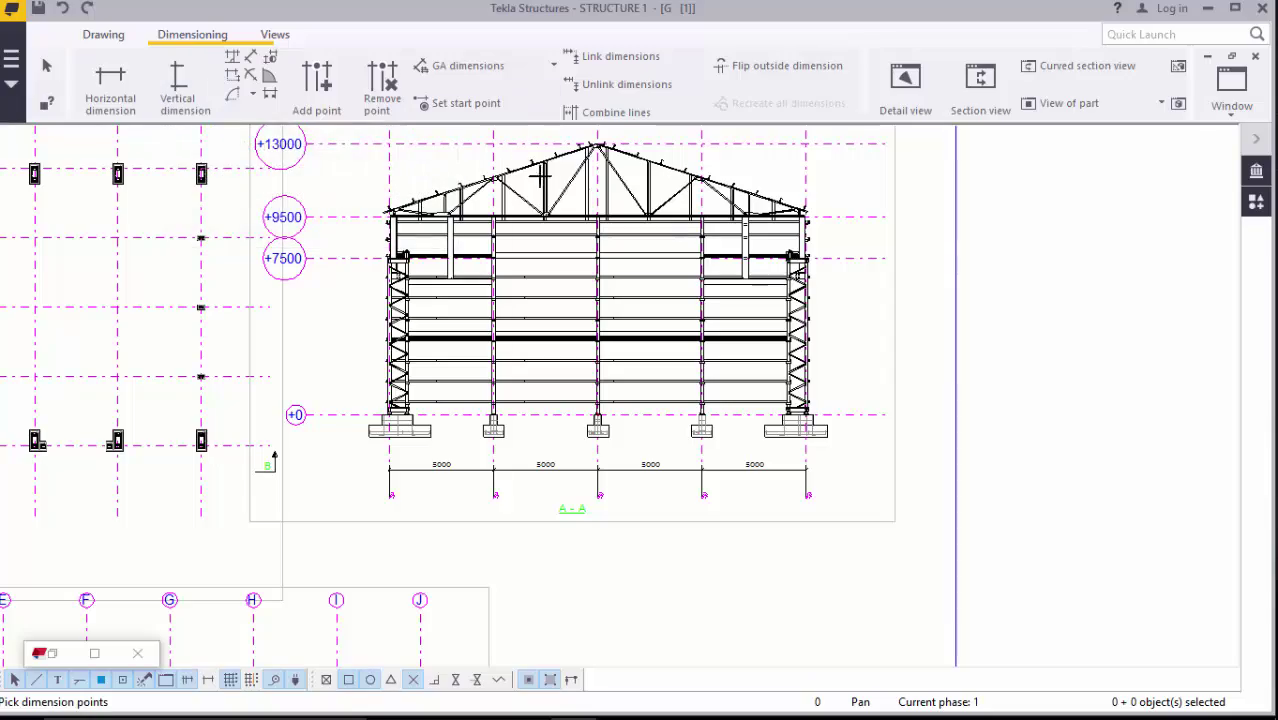
scroll(388, 214, "up", 5)
scroll(365, 349, "down", 4)
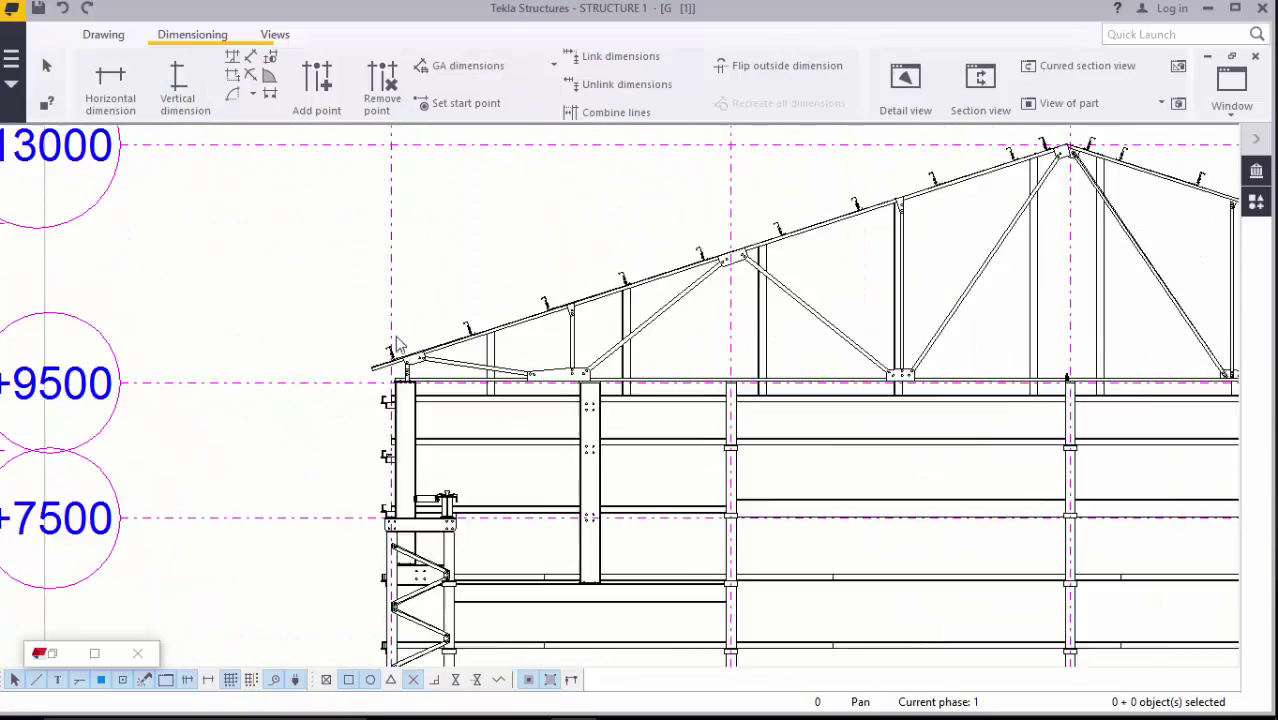
scroll(491, 285, "down", 3)
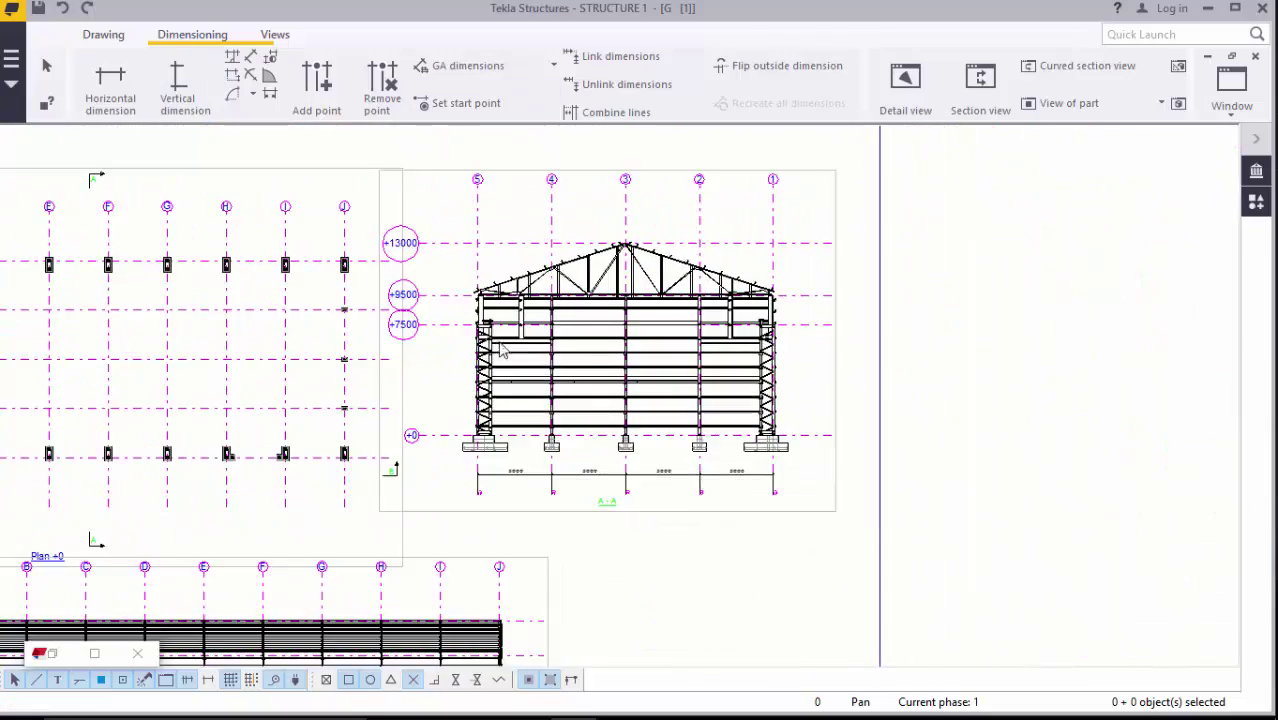
scroll(533, 325, "up", 1)
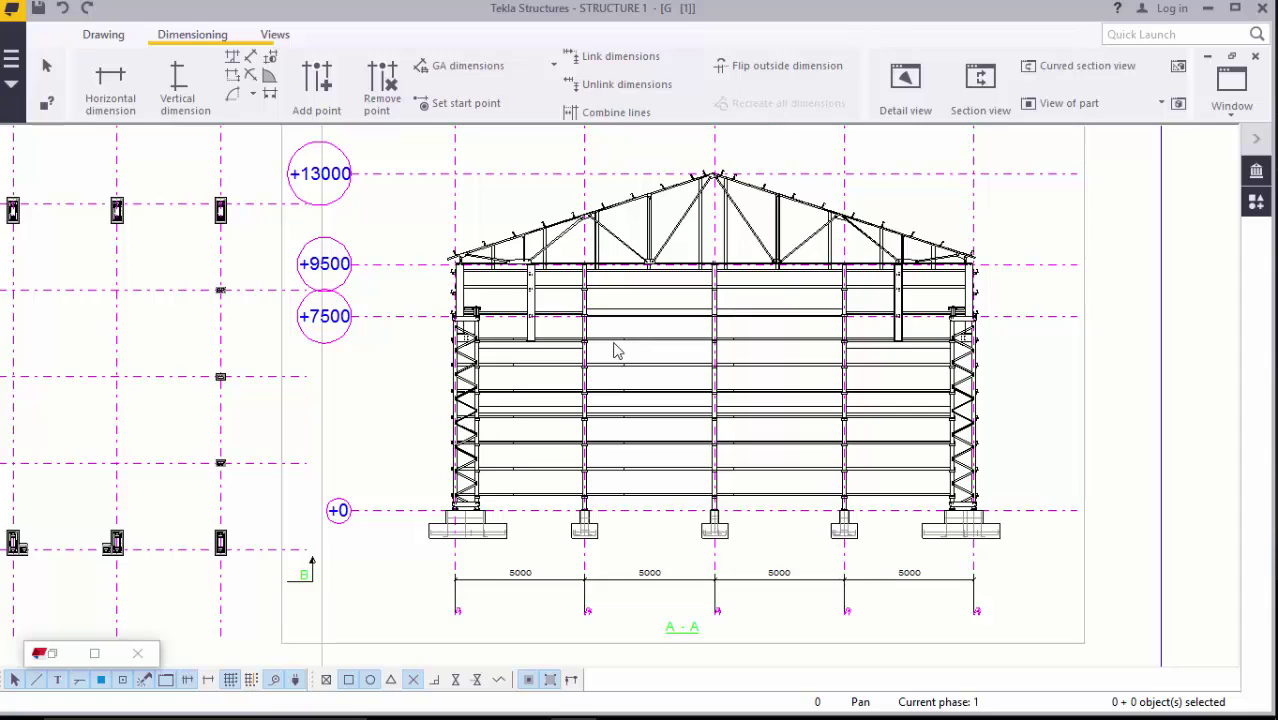
scroll(640, 333, "down", 3)
scroll(759, 348, "down", 1)
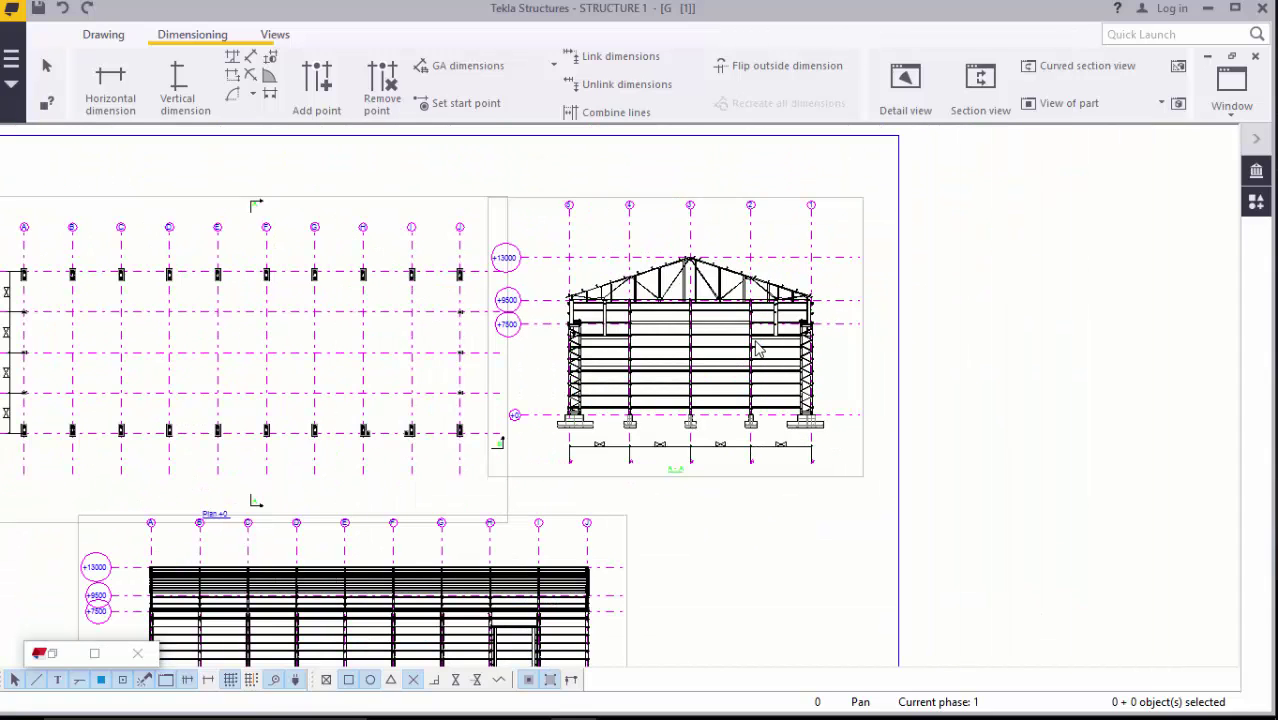
scroll(630, 393, "up", 2)
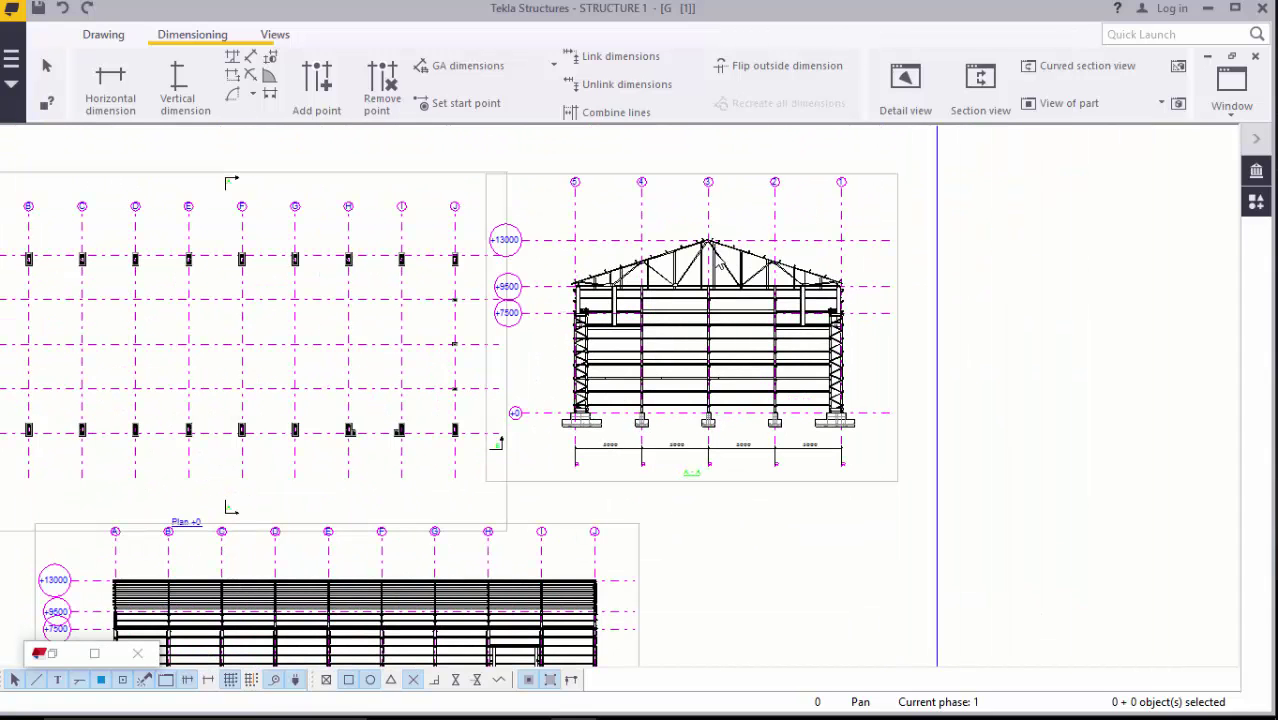